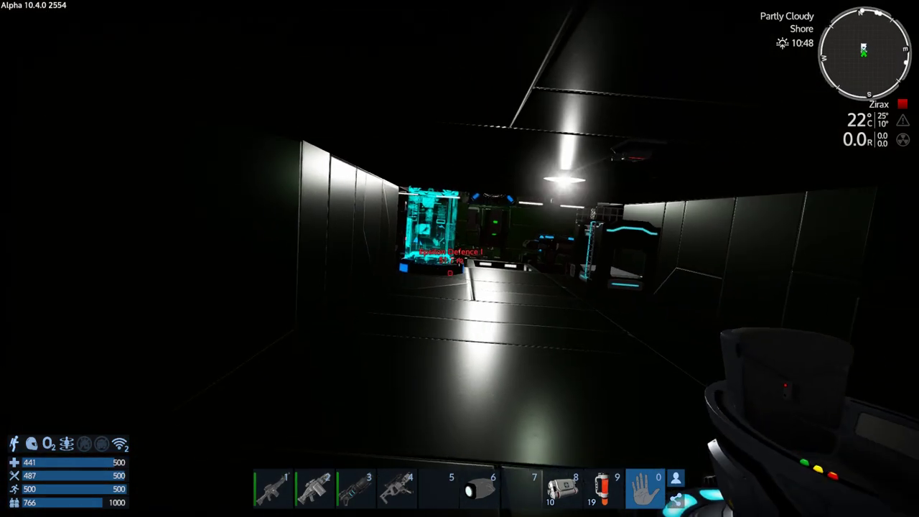
Walk through the dark interior to the bunk bed and open the Control Panel's Main tab.
key(w)
key(w)
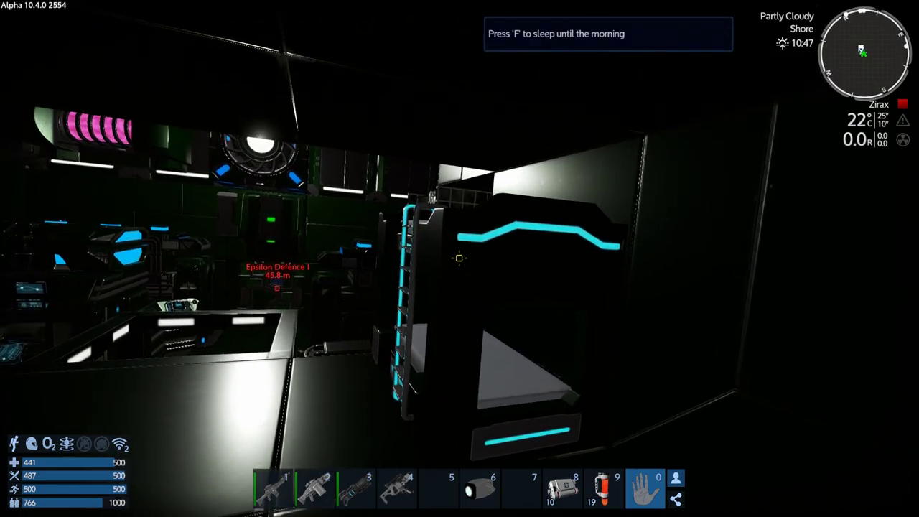
key(p)
Switch the Lights toggle off, inspect both Advanced Constructors under Devices, and close the panel.
click(316, 177)
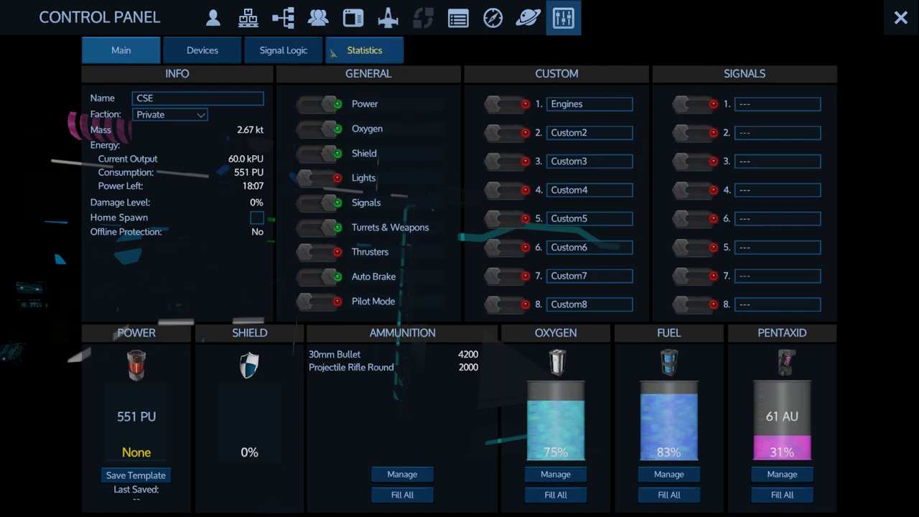
click(201, 50)
click(165, 276)
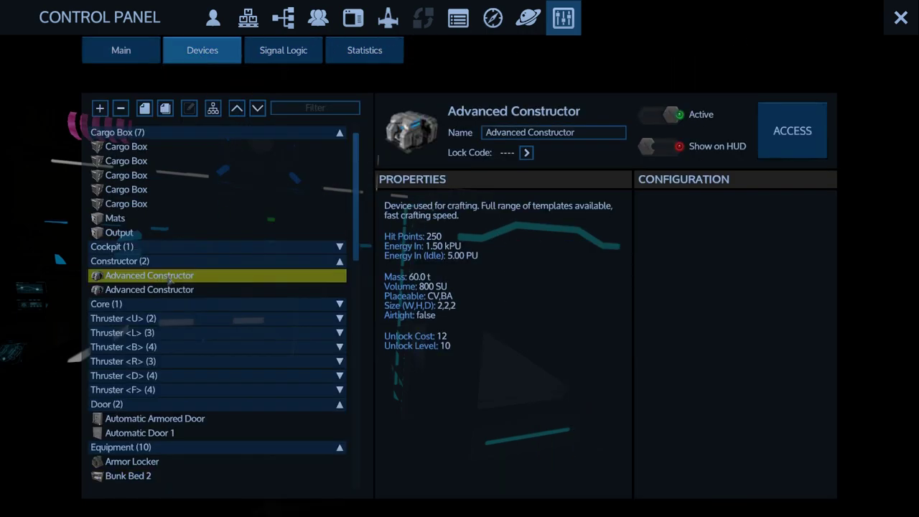
click(165, 290)
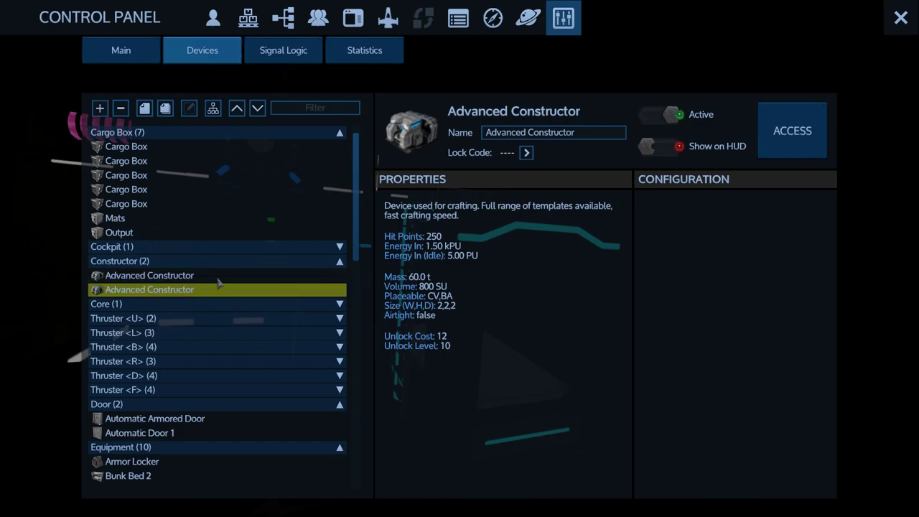
click(901, 18)
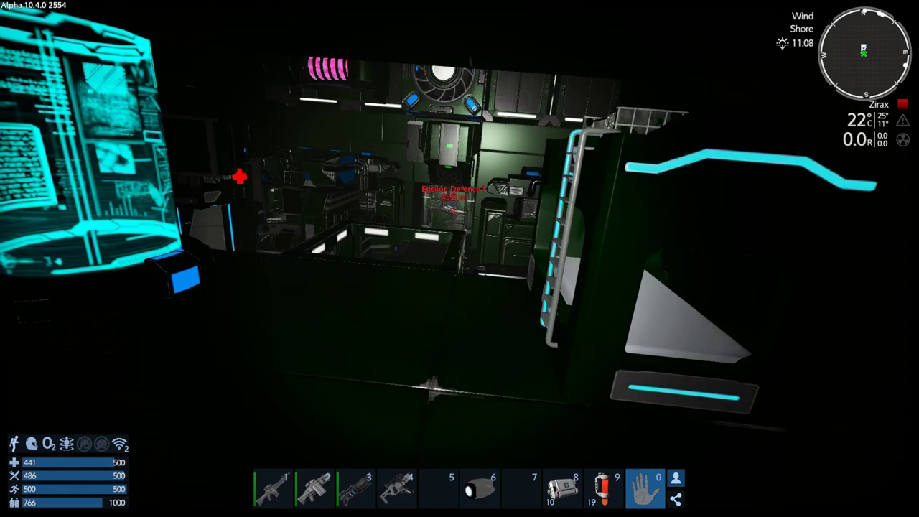
Reopen the Main tab to switch the Lights toggle back on, then open Aqua's map.
key(p)
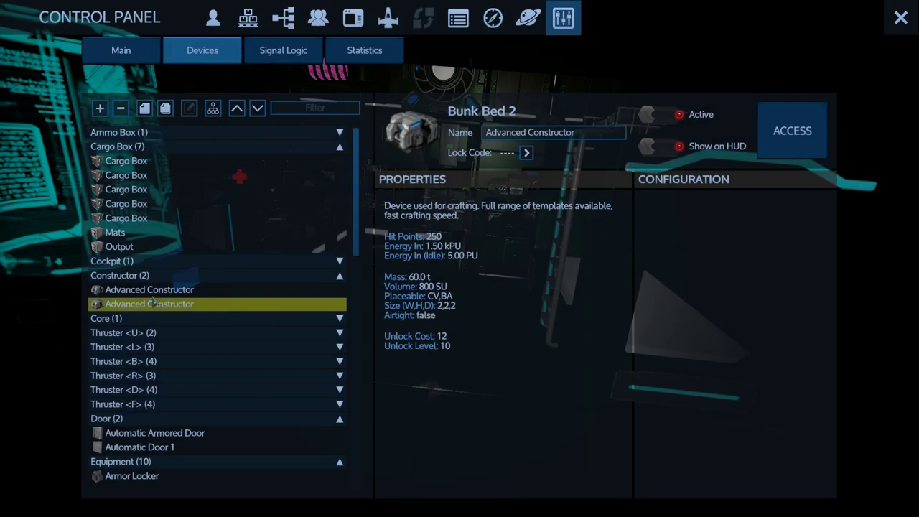
click(121, 50)
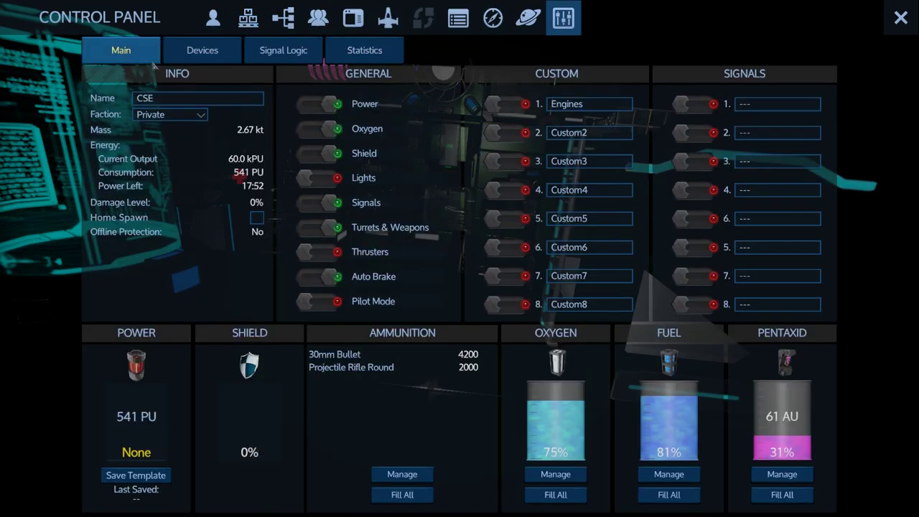
click(318, 178)
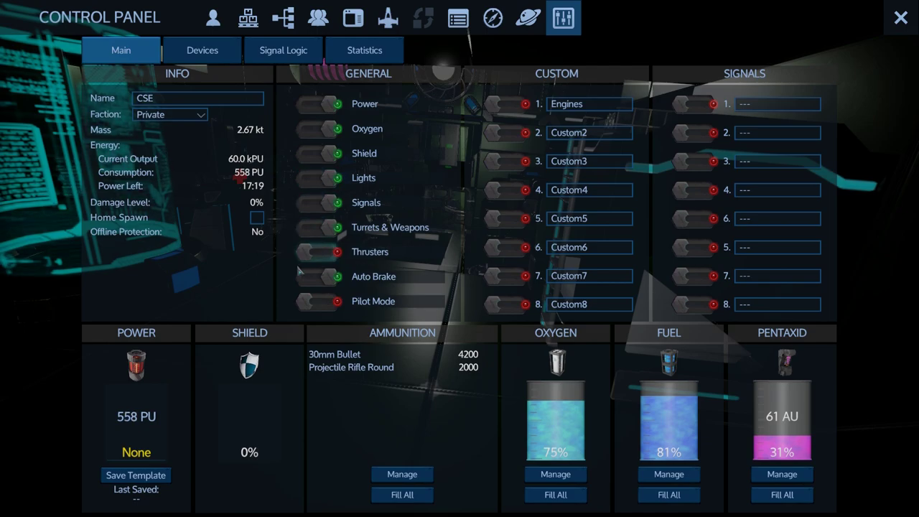
click(900, 17)
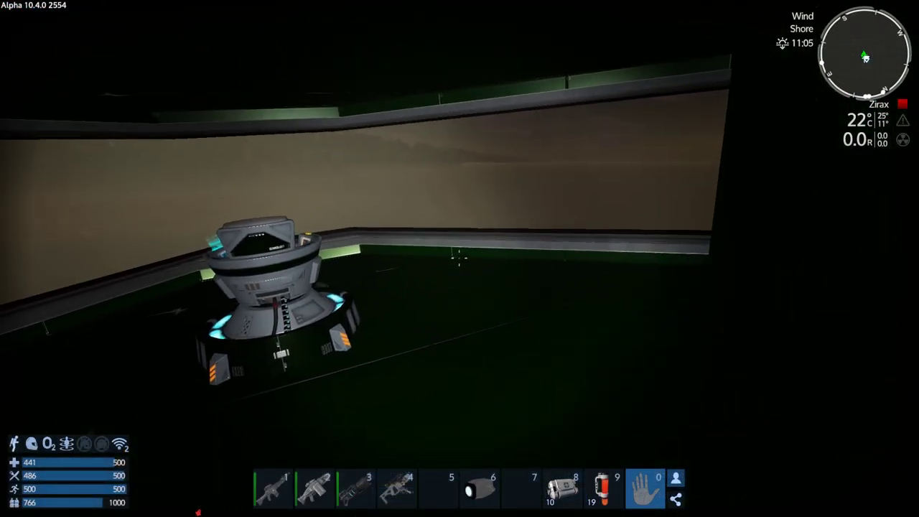
key(m)
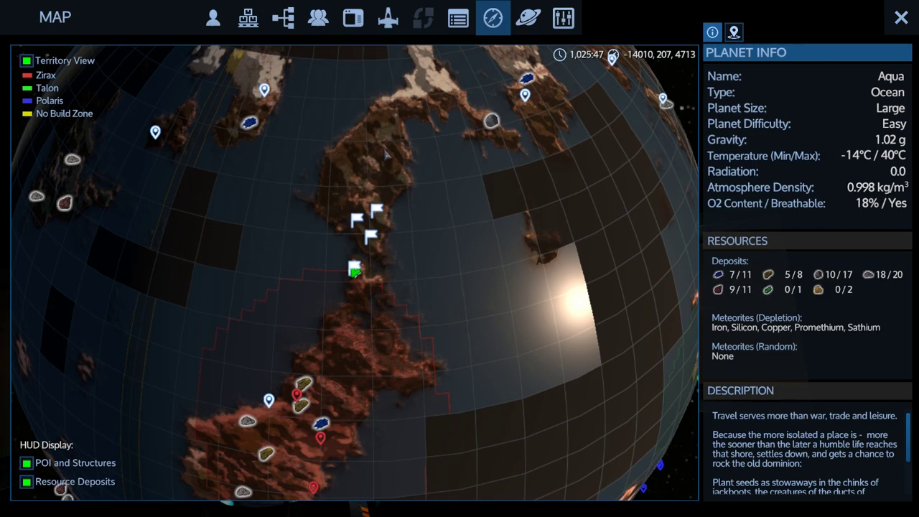
Rotate Aqua's globe to center the southern island below the home flags, then close the map.
mouse_move(385, 154)
mouse_down()
mouse_move(384, 137)
mouse_move(366, 209)
mouse_up()
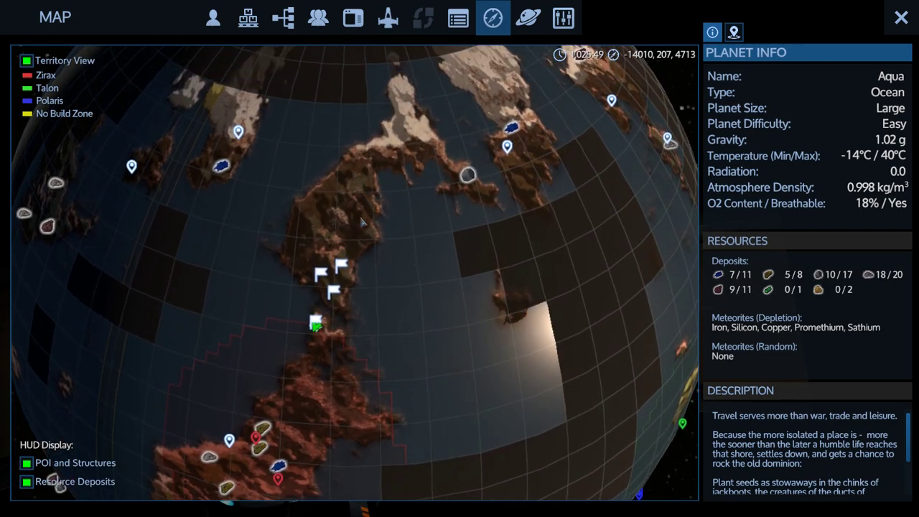
drag(362, 223, 387, 154)
drag(364, 308, 338, 266)
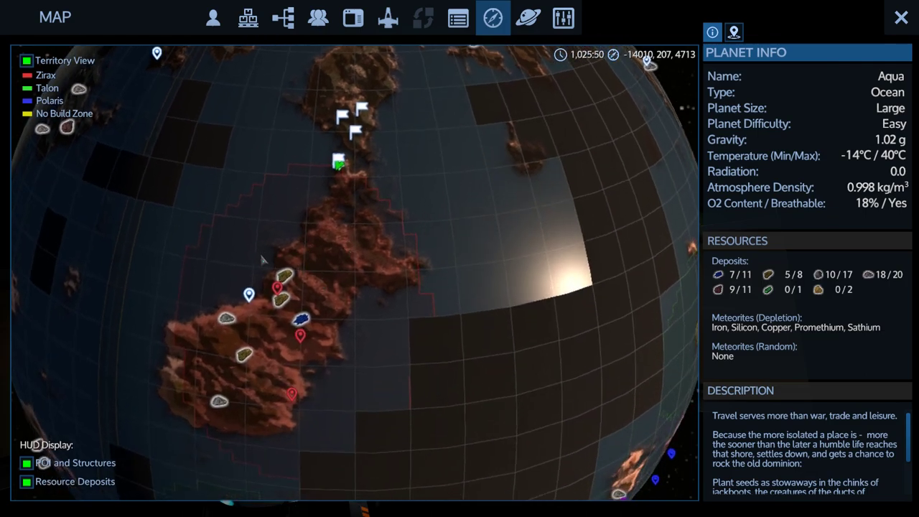
scroll(280, 239, down, 2)
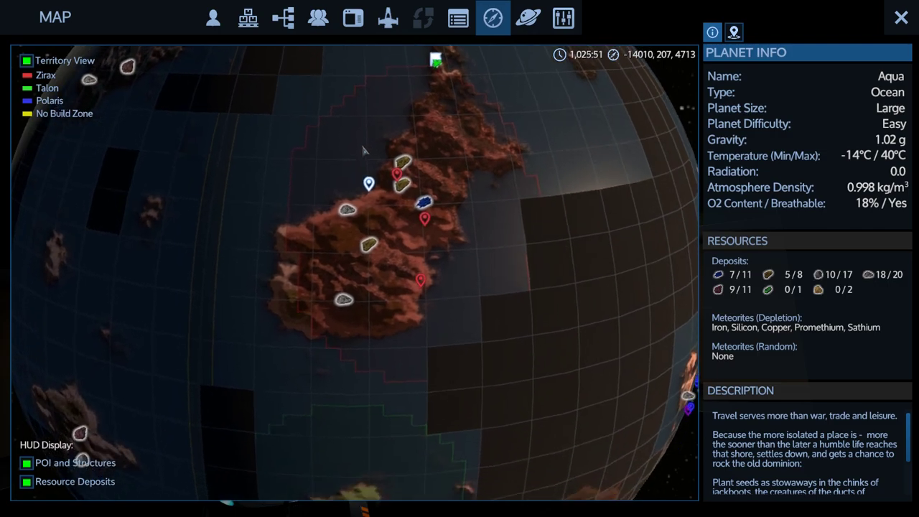
scroll(313, 230, up, 2)
mouse_move(313, 230)
mouse_down()
mouse_move(284, 302)
mouse_move(355, 248)
mouse_up()
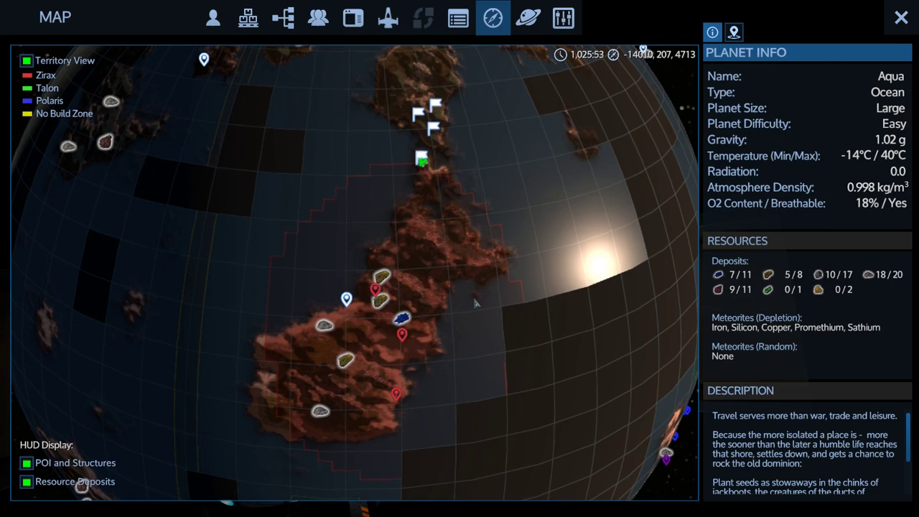
drag(477, 302, 425, 275)
mouse_move(324, 303)
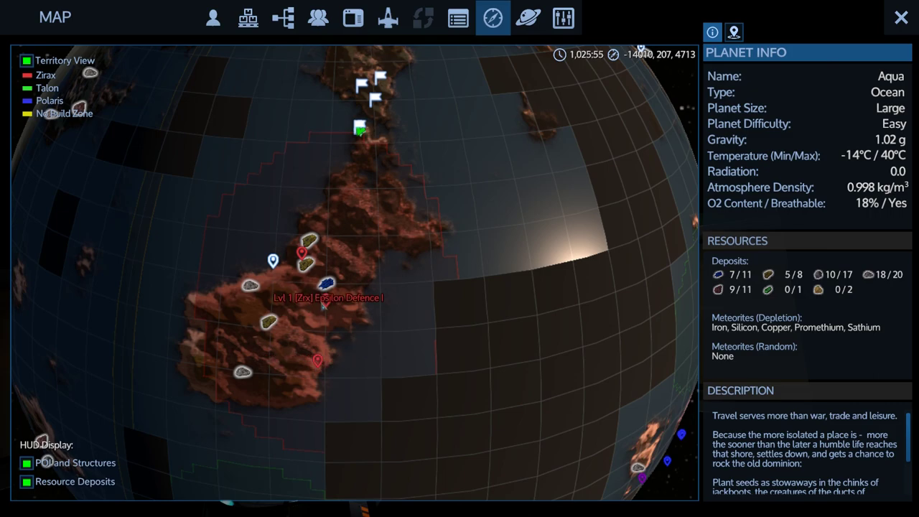
drag(315, 309, 600, 249)
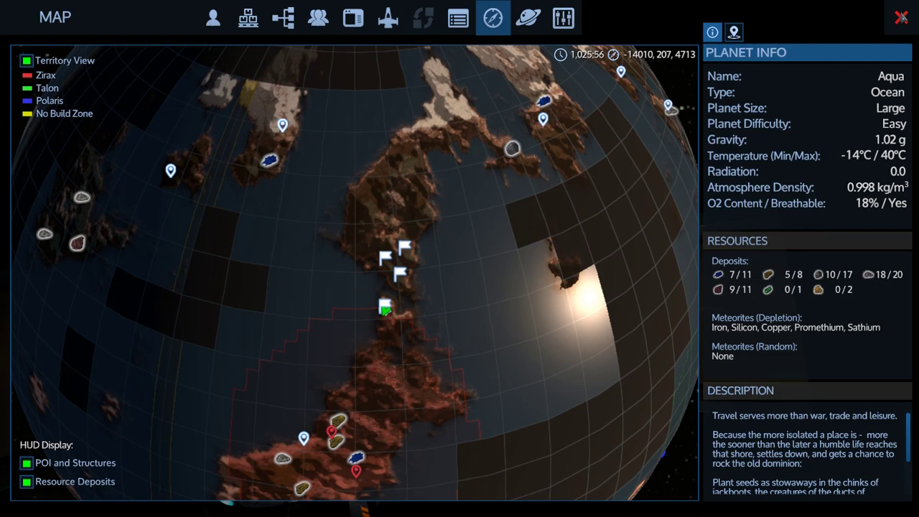
drag(321, 400, 381, 196)
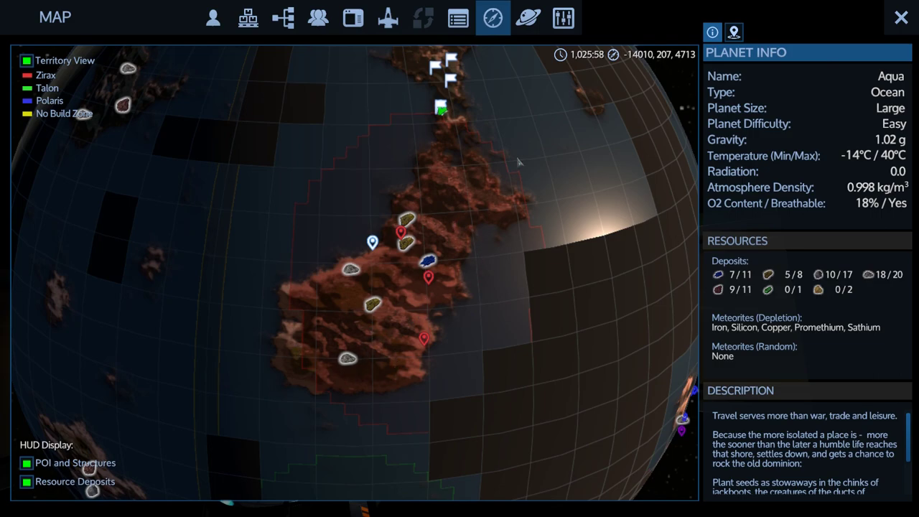
drag(518, 161, 443, 297)
click(902, 17)
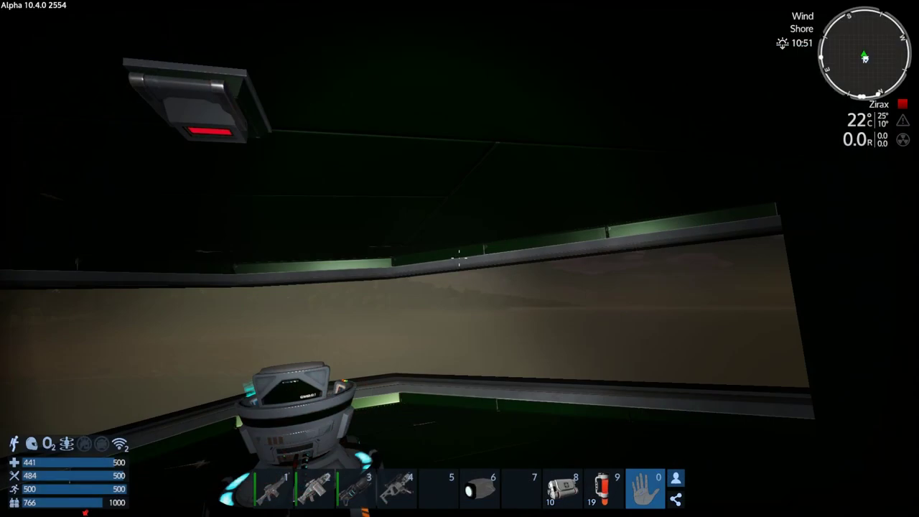
Take the pilot seat, open the Control Panel, and switch the Custom 1 Engines group on.
key(w)
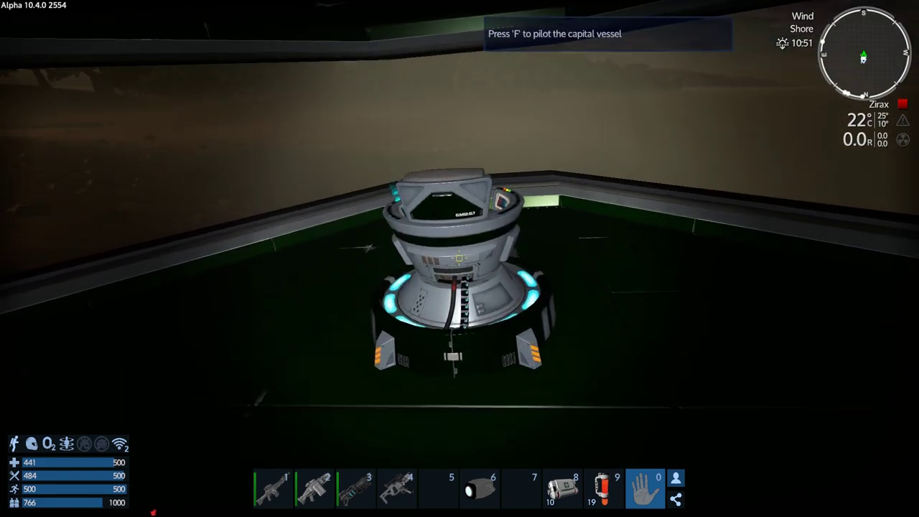
key(f)
key(p)
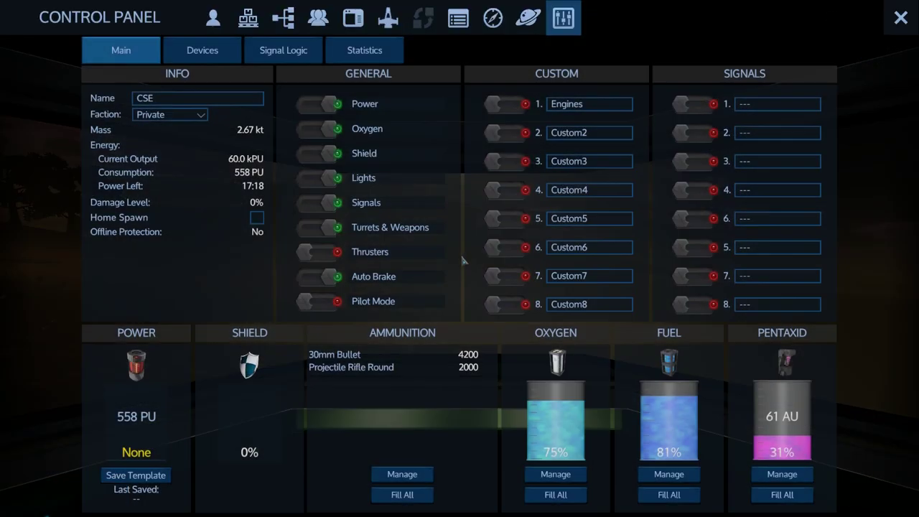
click(509, 104)
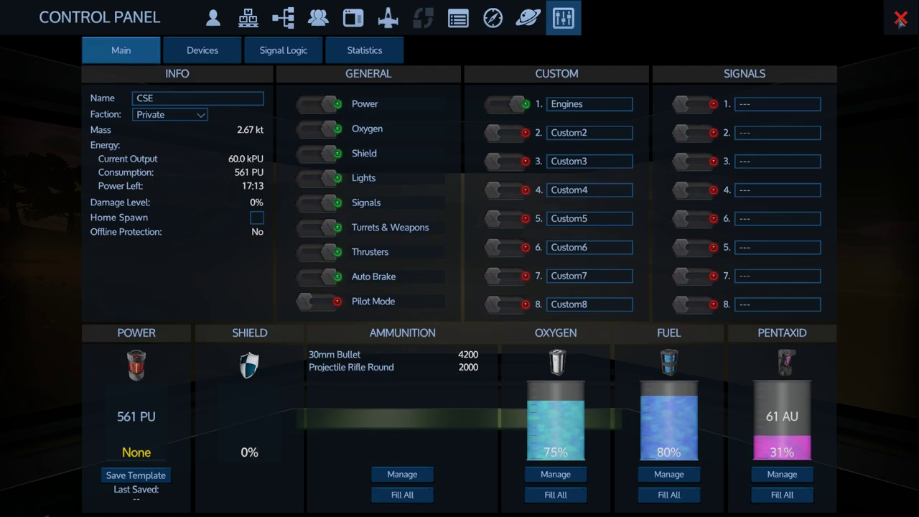
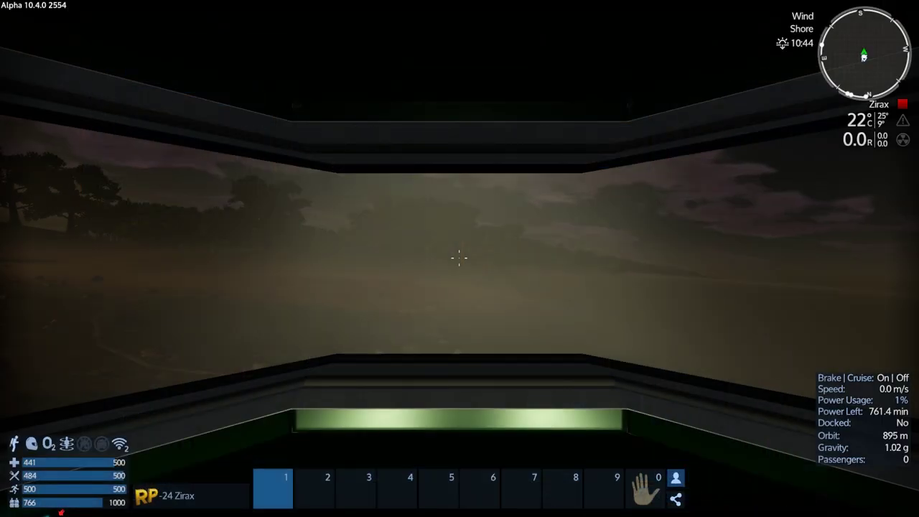
Check the control panel, lift off in third-person view, and bring up the blueprint library.
key(p)
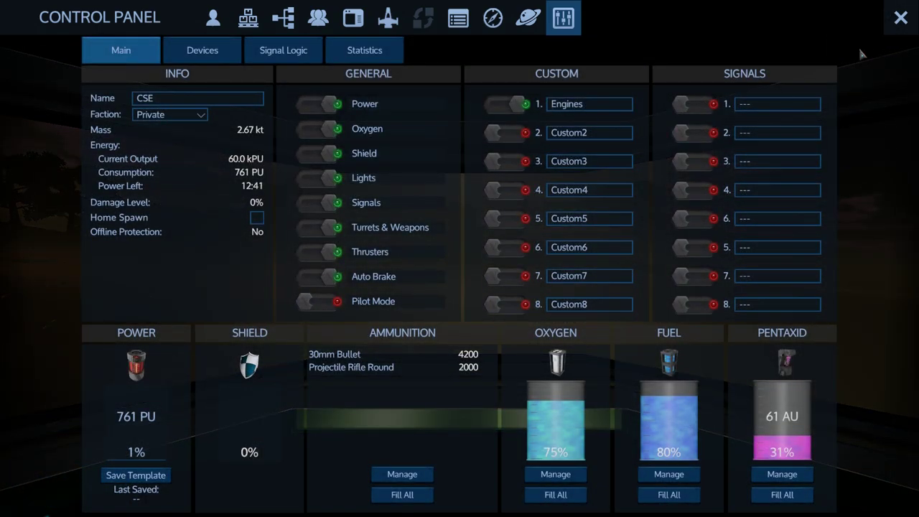
click(902, 18)
key(v)
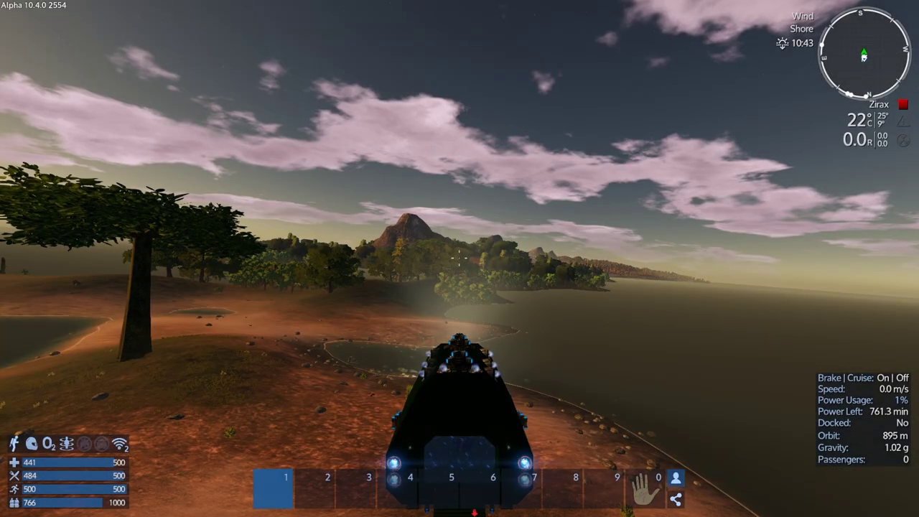
key(space)
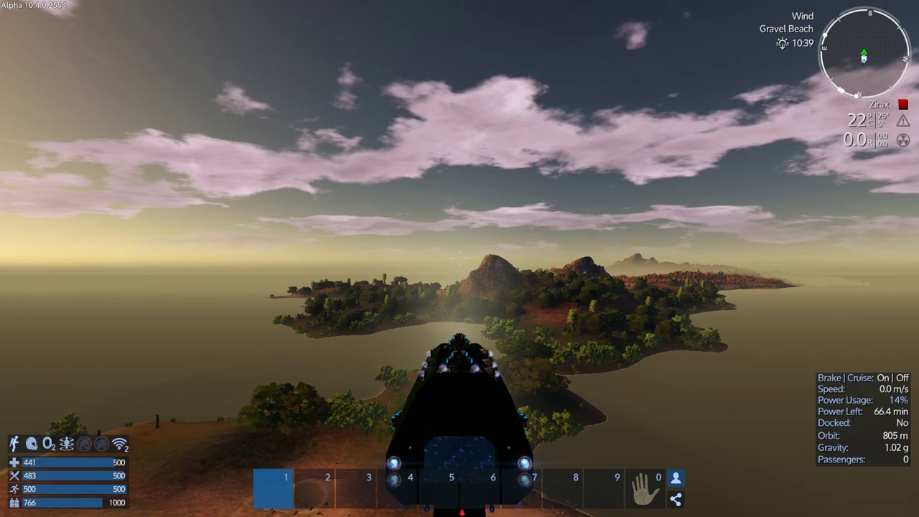
key(F2)
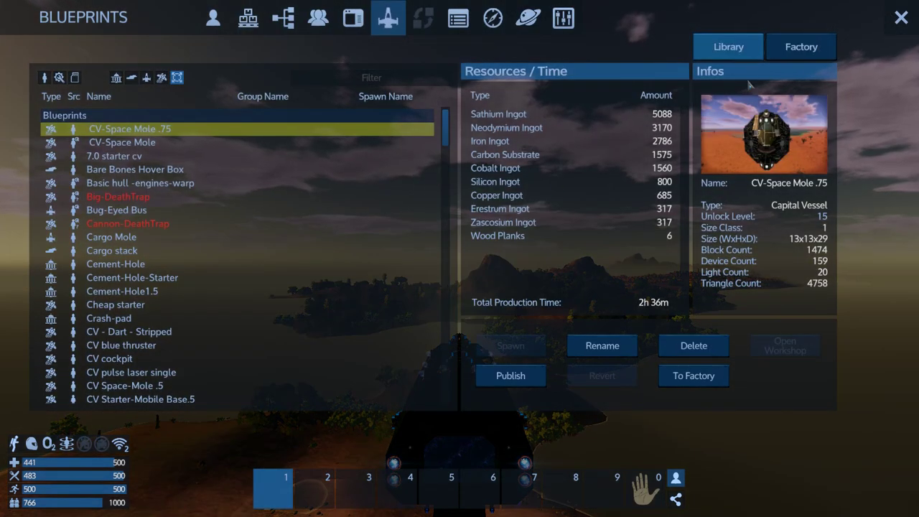
click(801, 46)
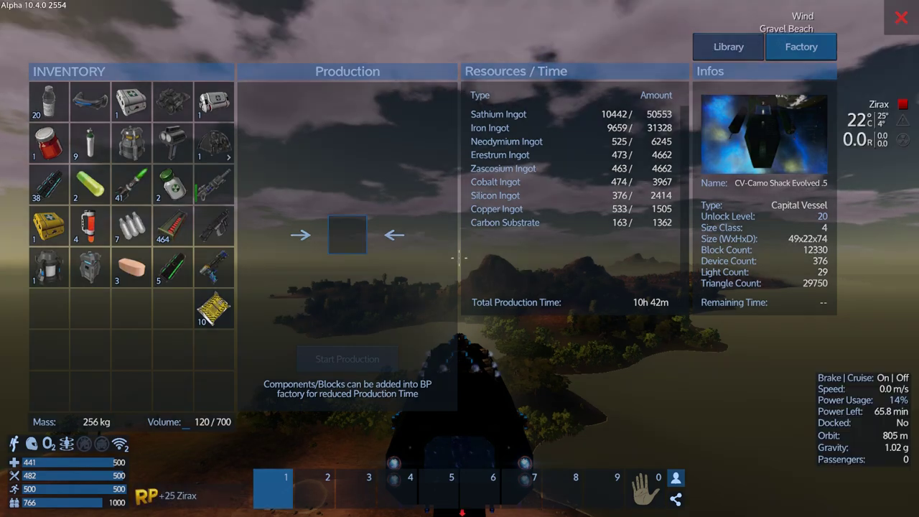
click(902, 17)
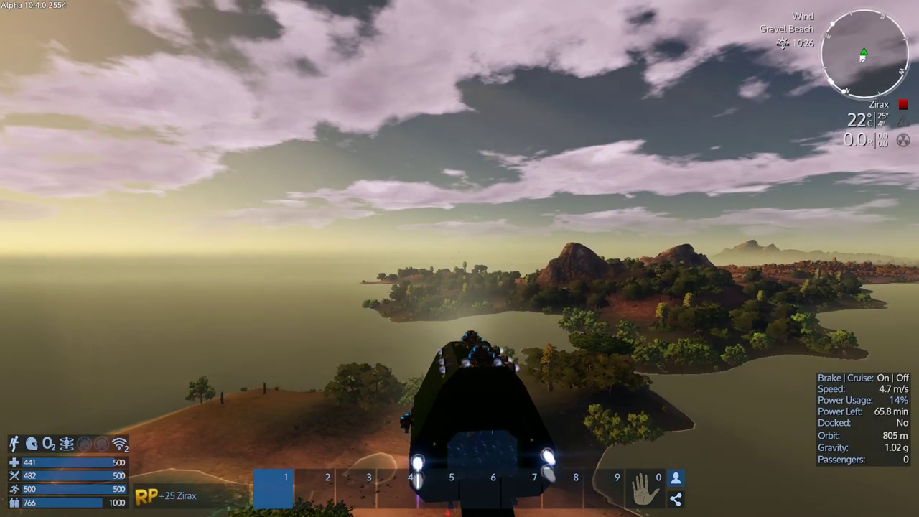
Fly forward over the island, veering right along the ridge toward the medium Sathium deposit.
key(w)
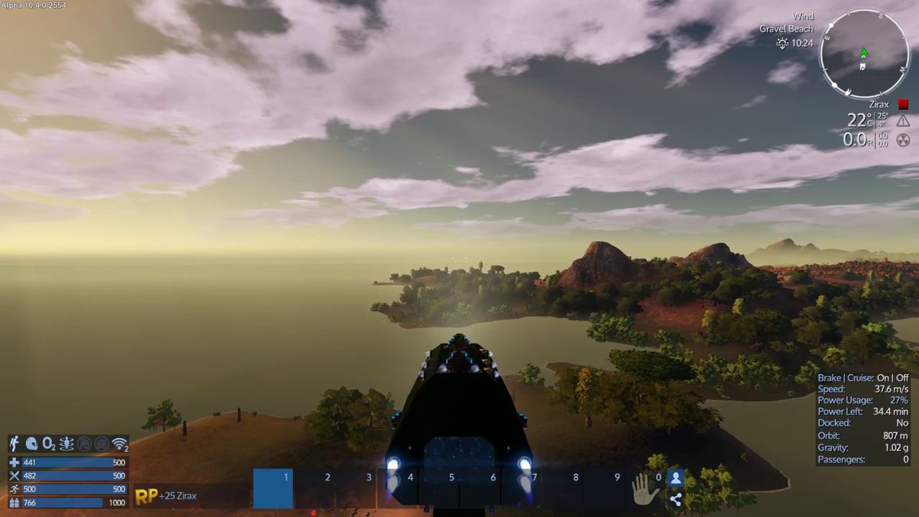
key(w)
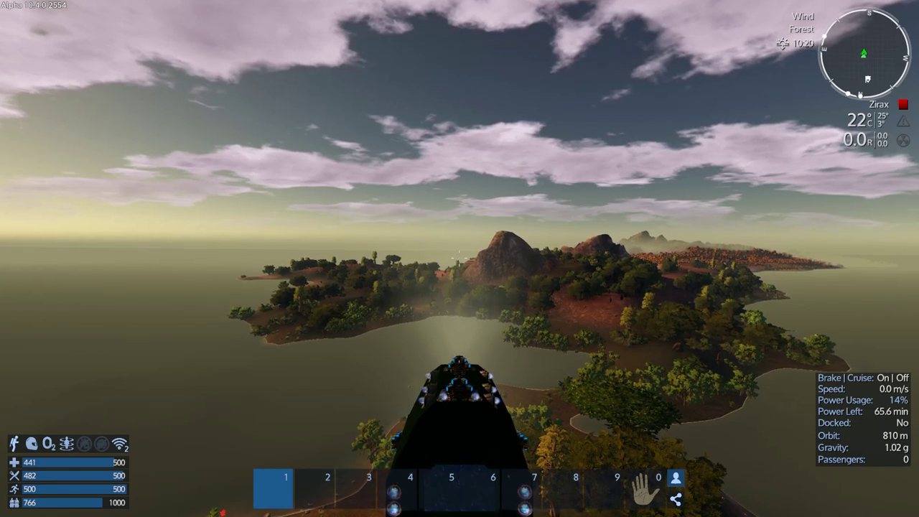
scroll(459, 258, down, 2)
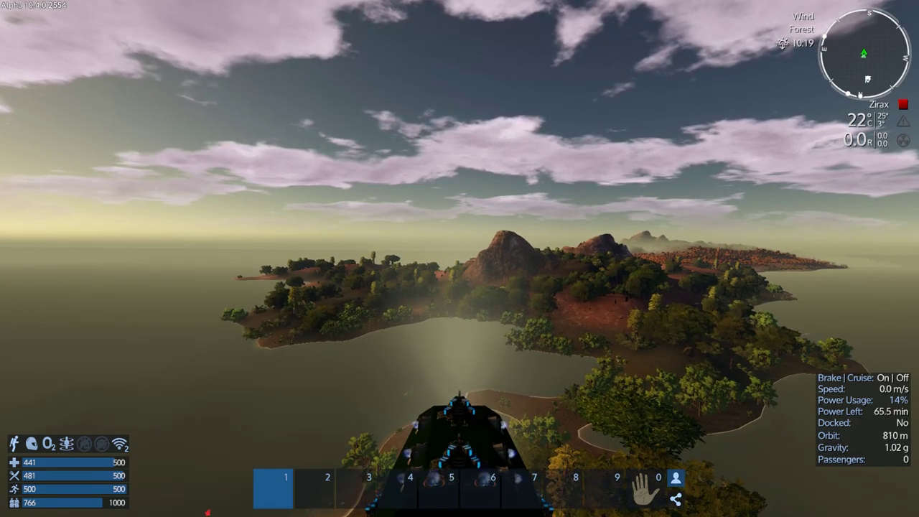
key(w)
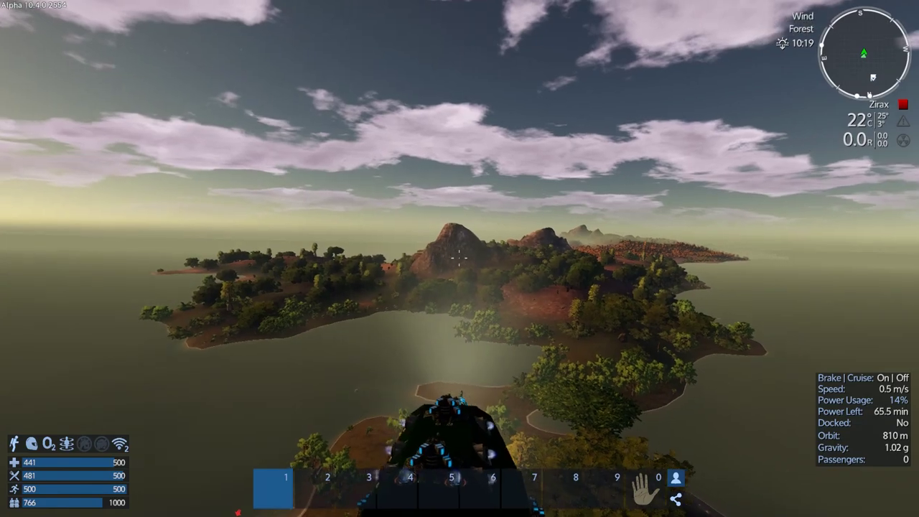
key(w)
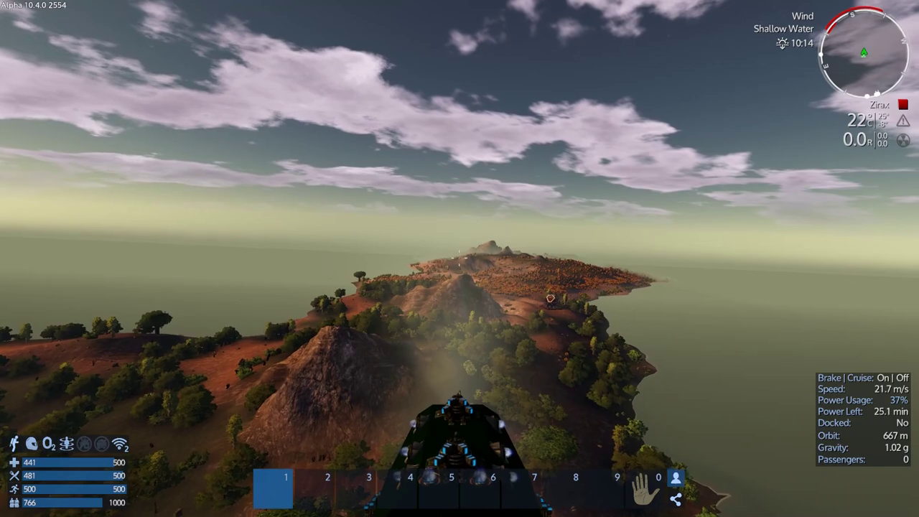
key(w)
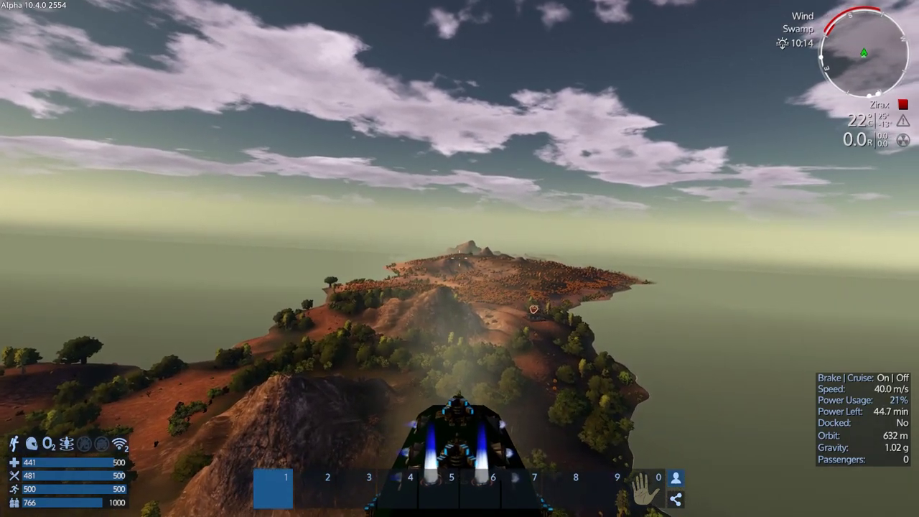
key(d)
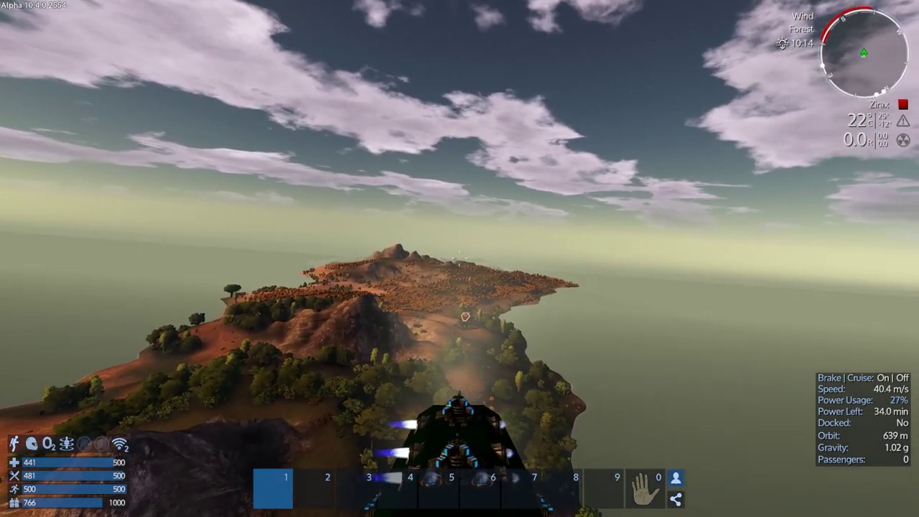
key(w)
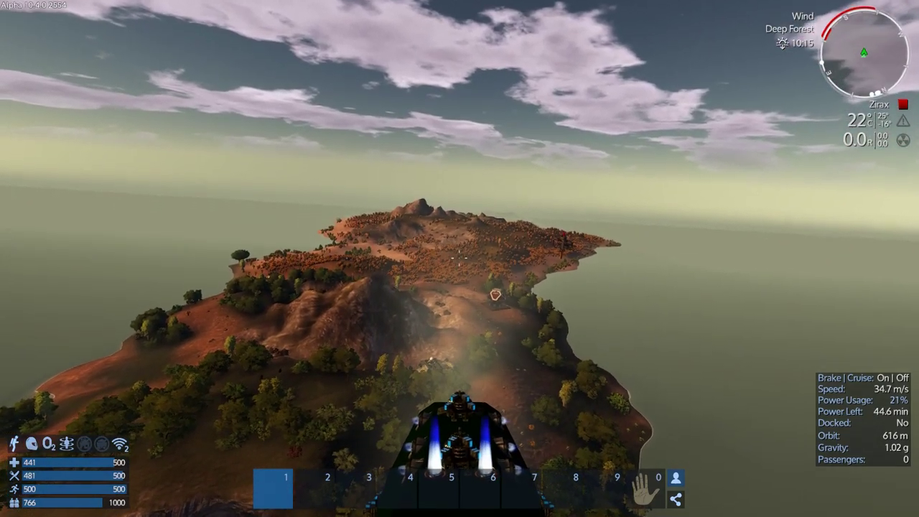
key(w)
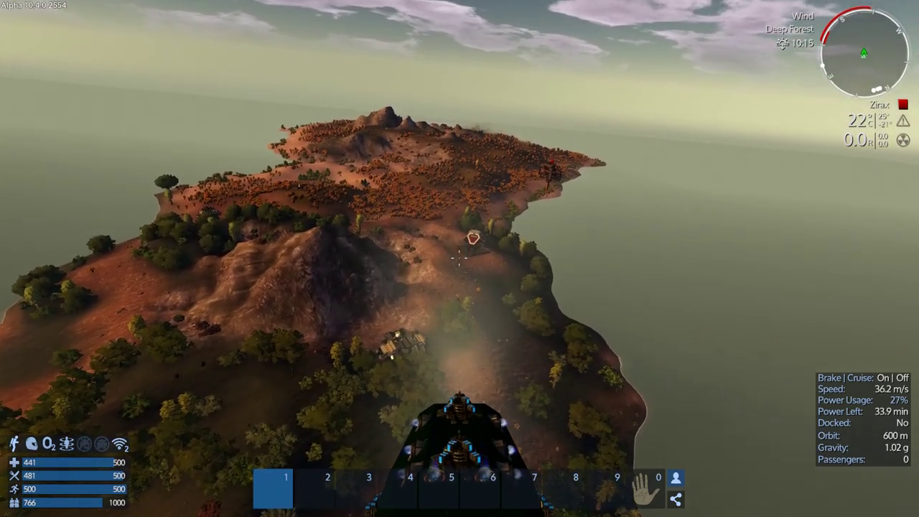
key(w)
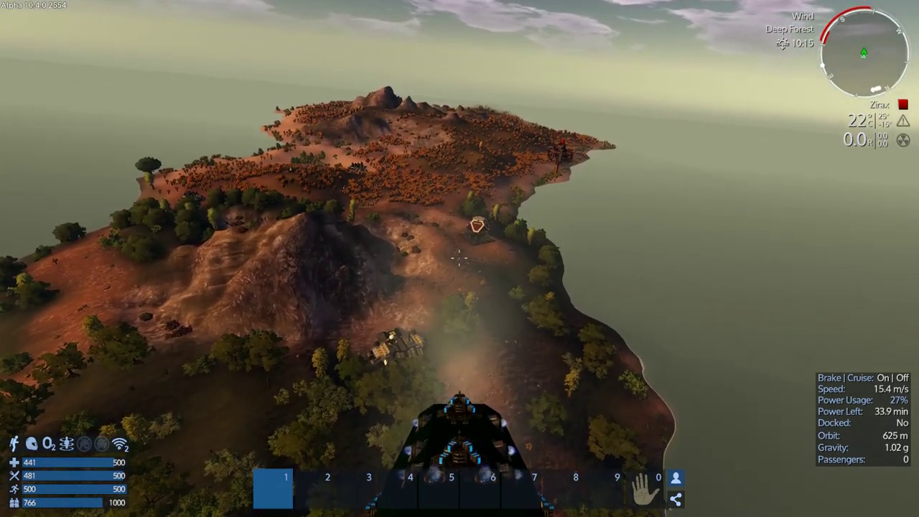
key(w)
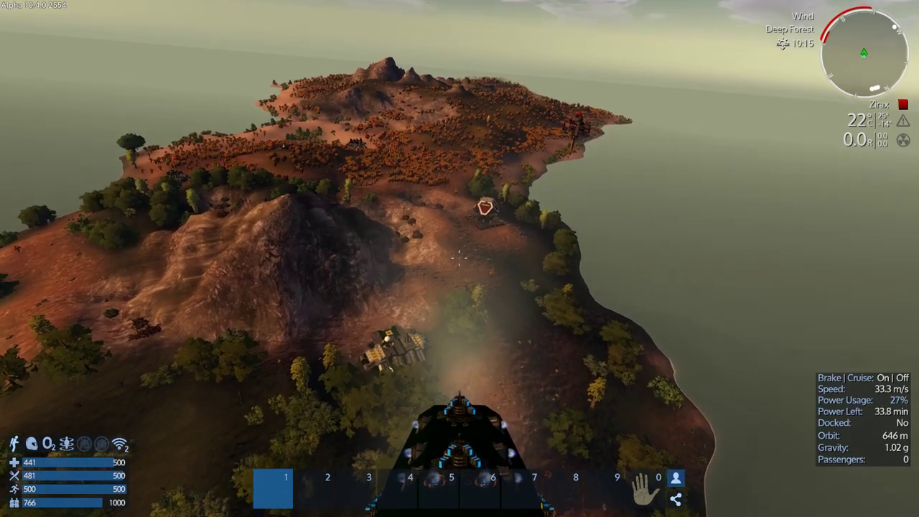
key(w)
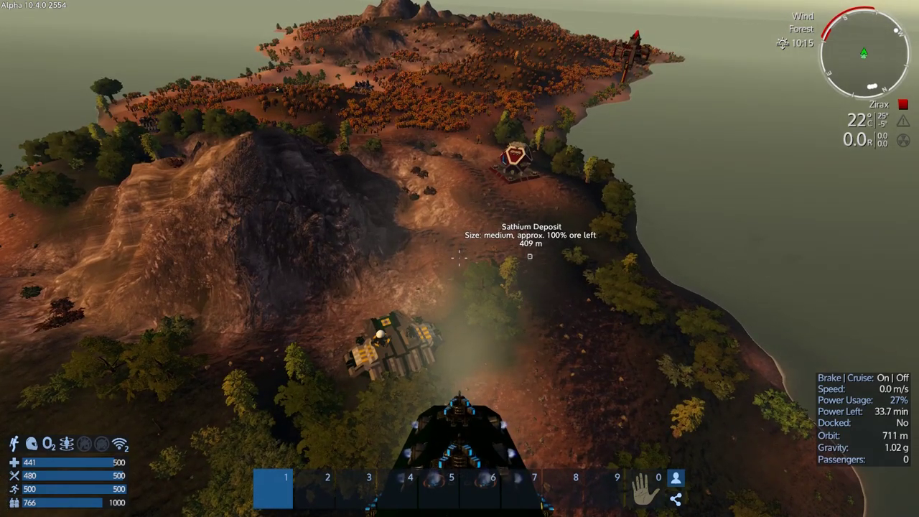
Close in on the Sathium deposit and base, then brake to a full stop.
key(w)
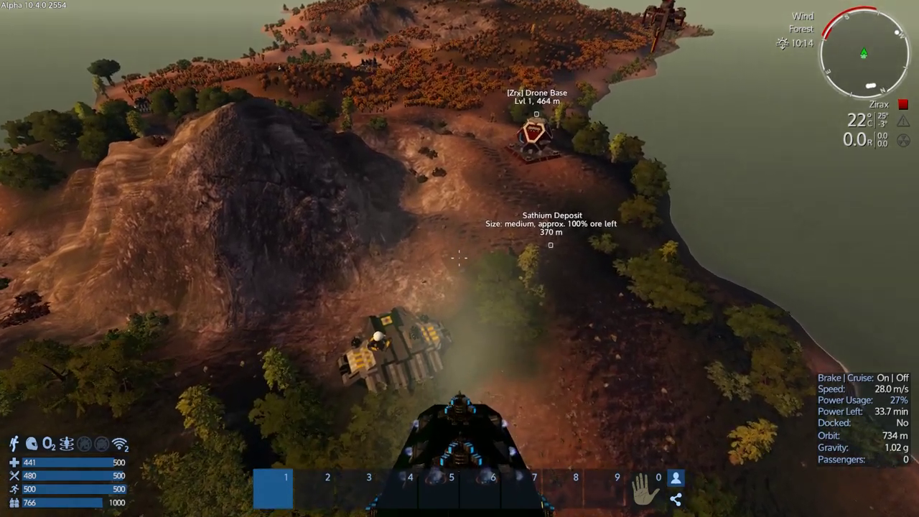
key(w)
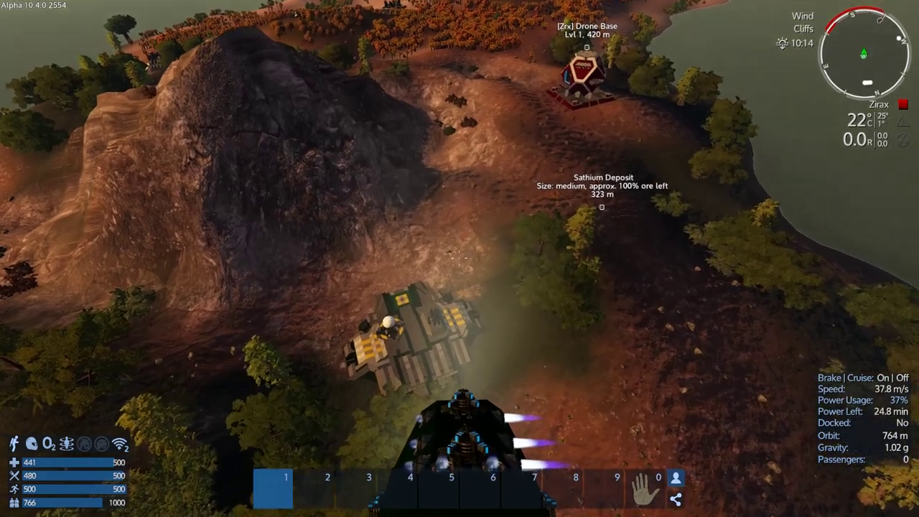
key(w)
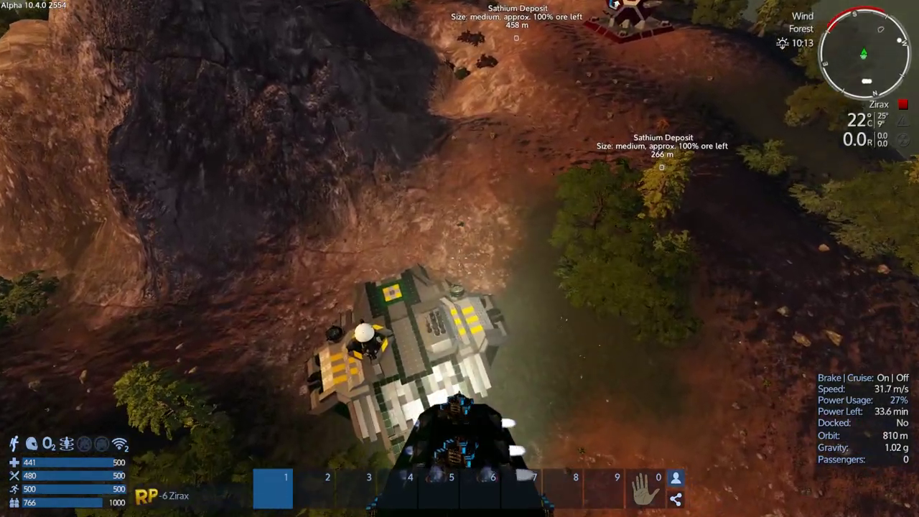
key(w)
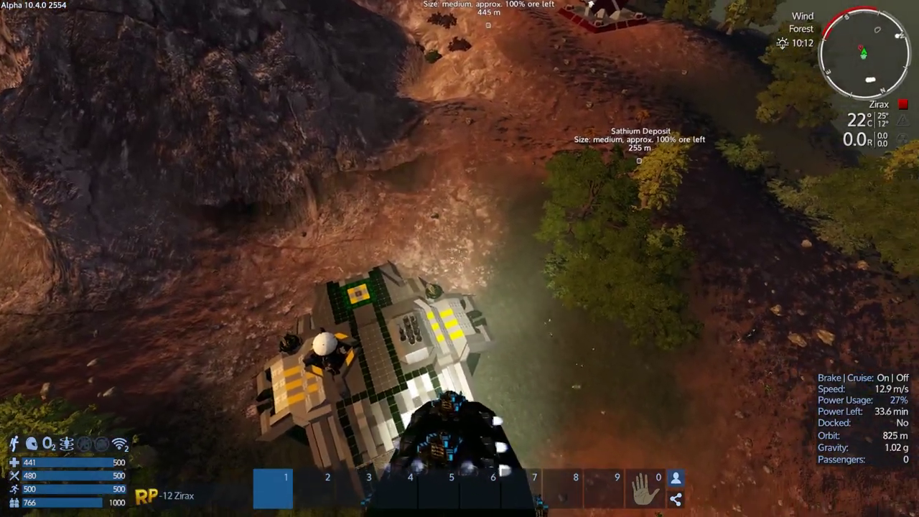
key(space)
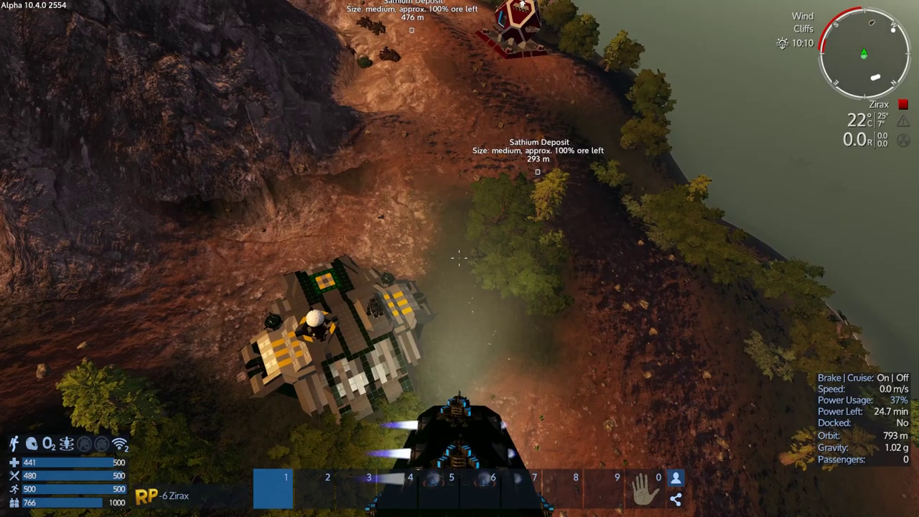
Edge forward over the Zirax Drone Base, test-fire the cannon, and look toward the horizon.
key(w)
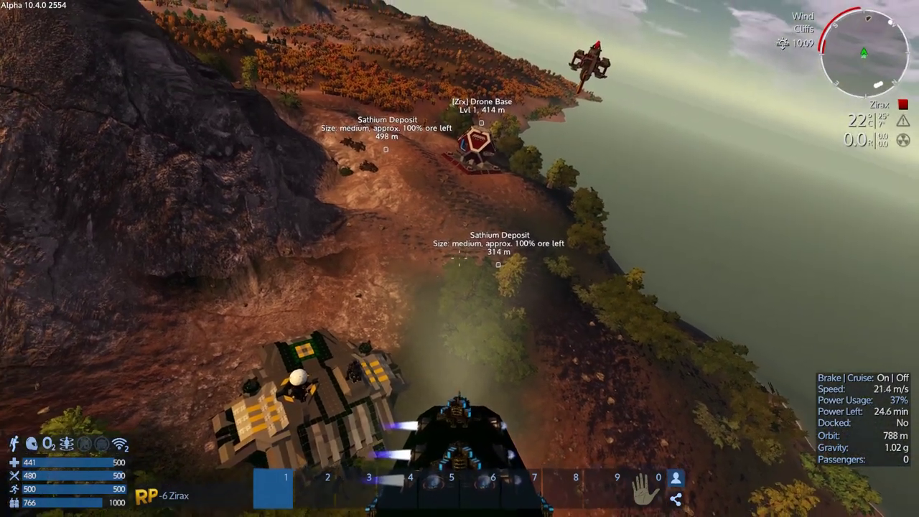
key(w)
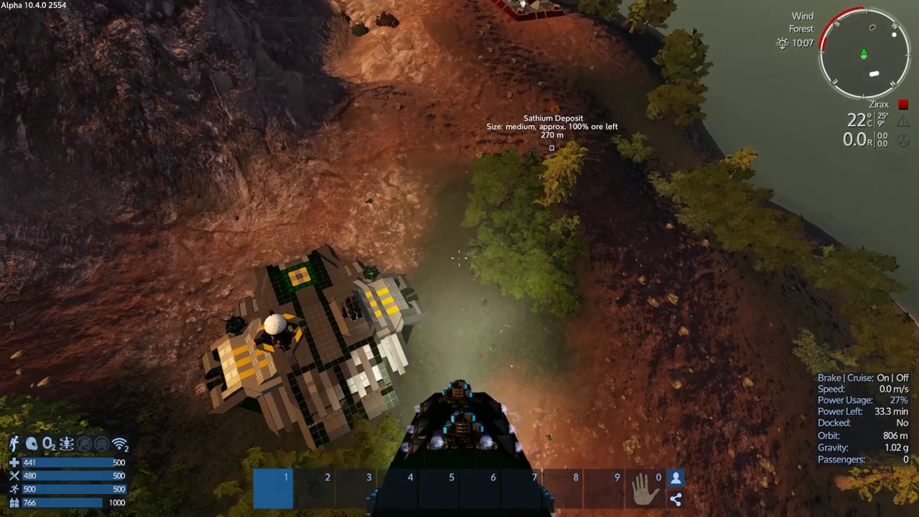
key(w)
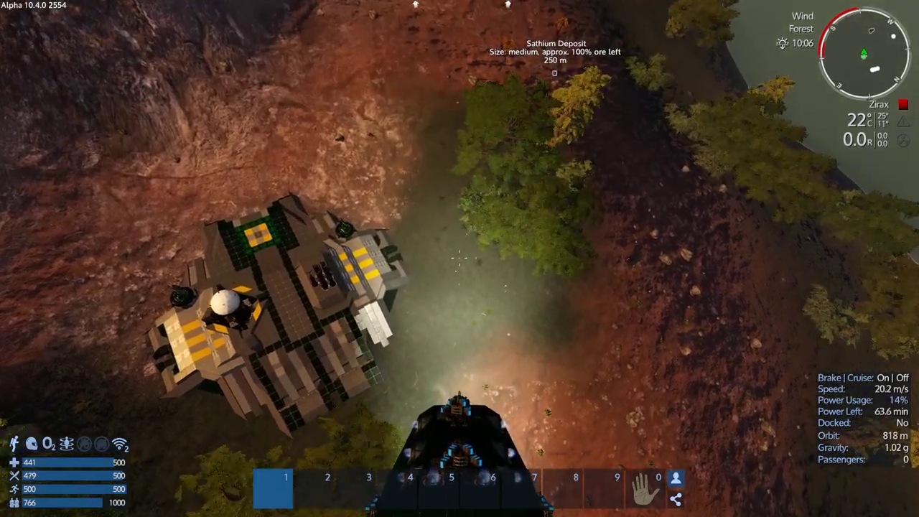
key(w)
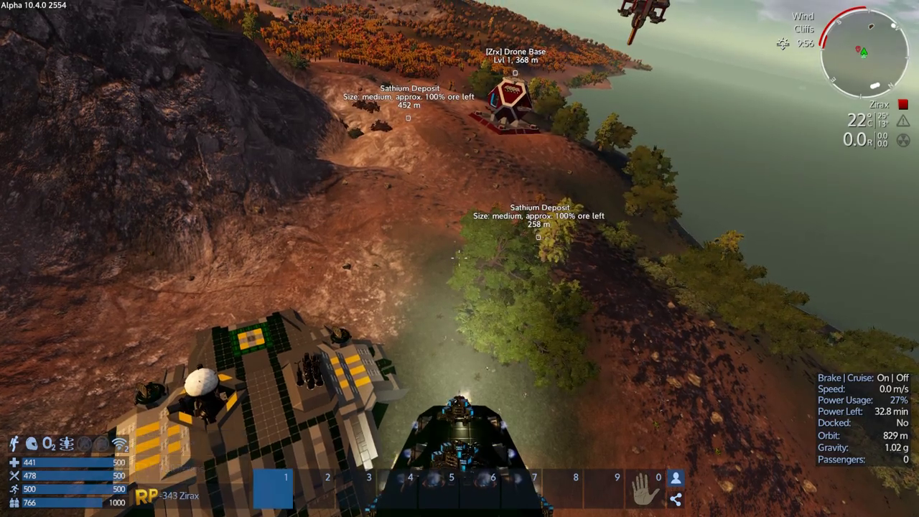
click(460, 258)
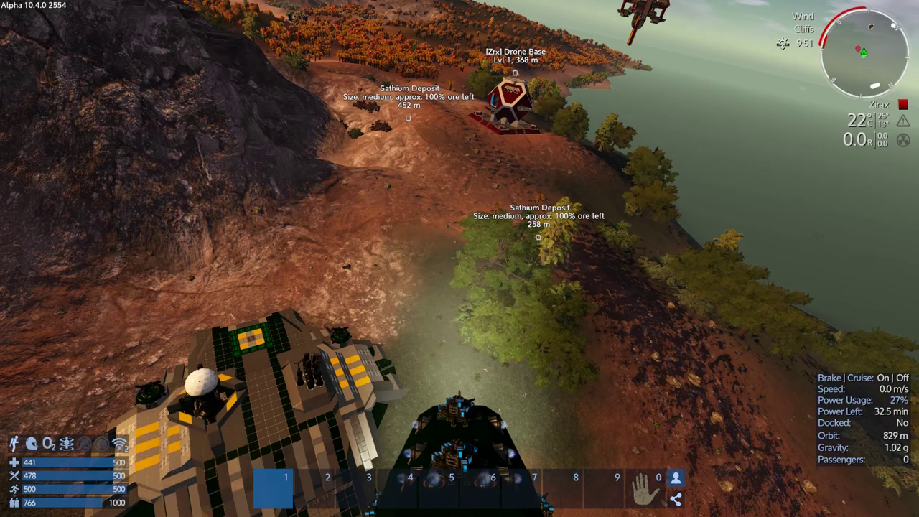
drag(460, 258, 459, 144)
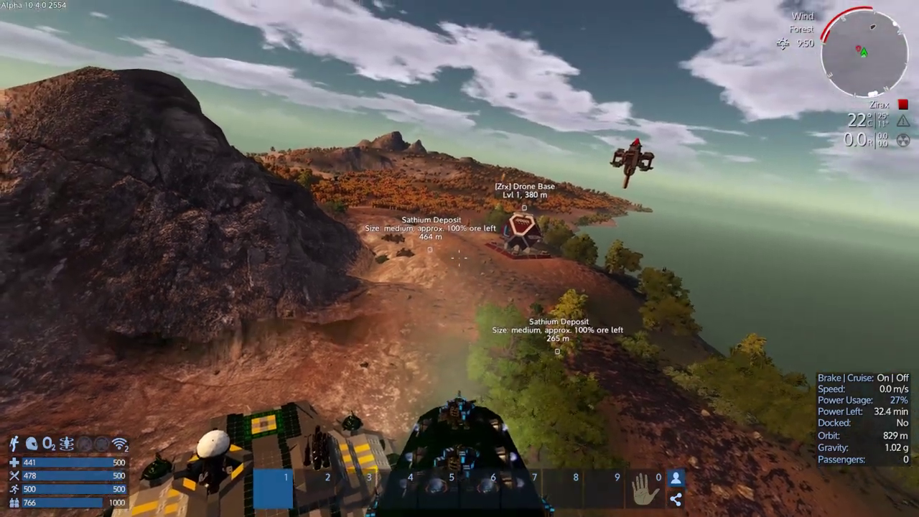
Reposition toward the drone base while looking down at the ground, then halt the vessel.
key(s)
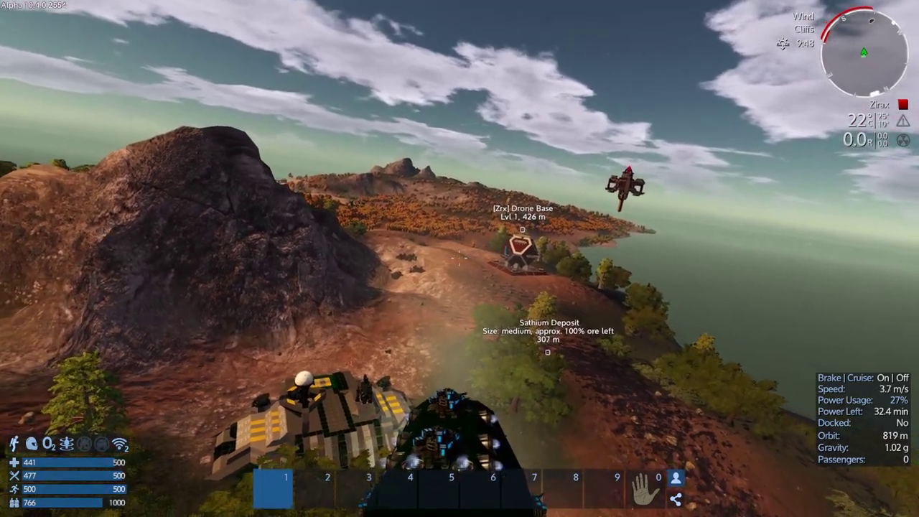
drag(459, 216, 459, 359)
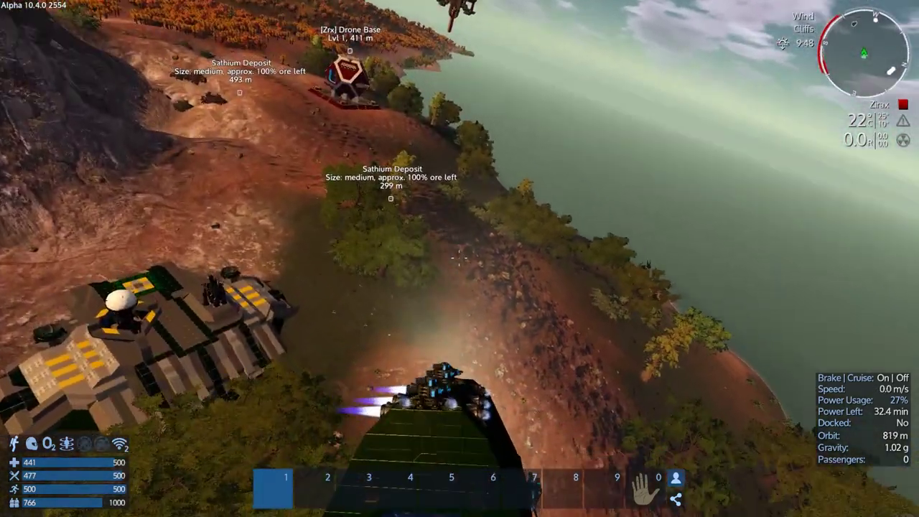
drag(459, 216, 460, 301)
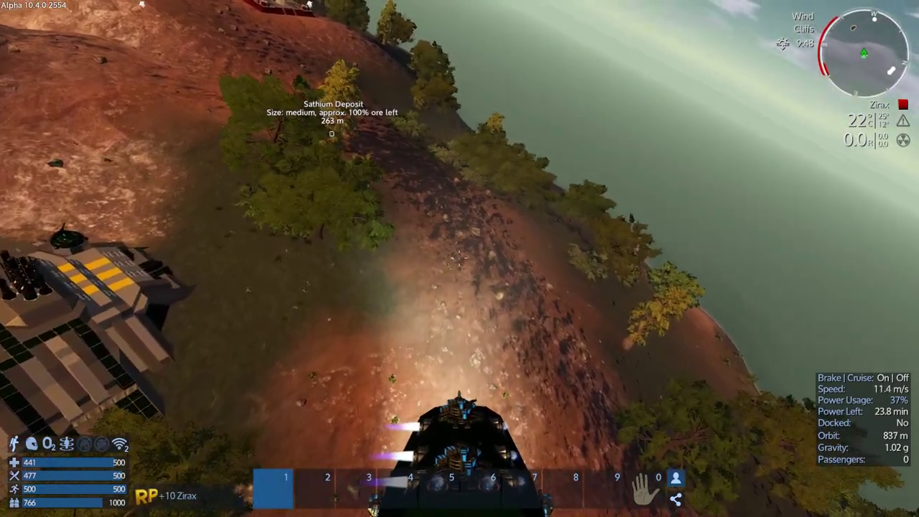
key(w)
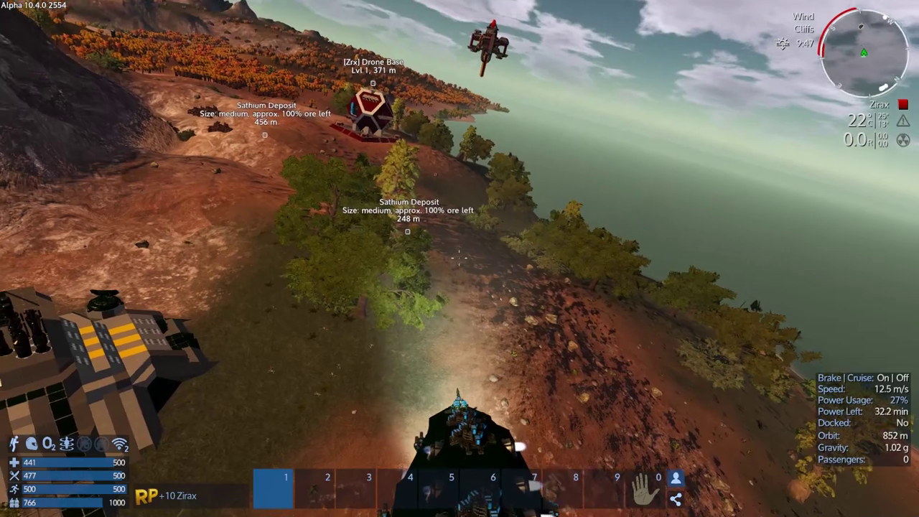
drag(460, 287, 459, 201)
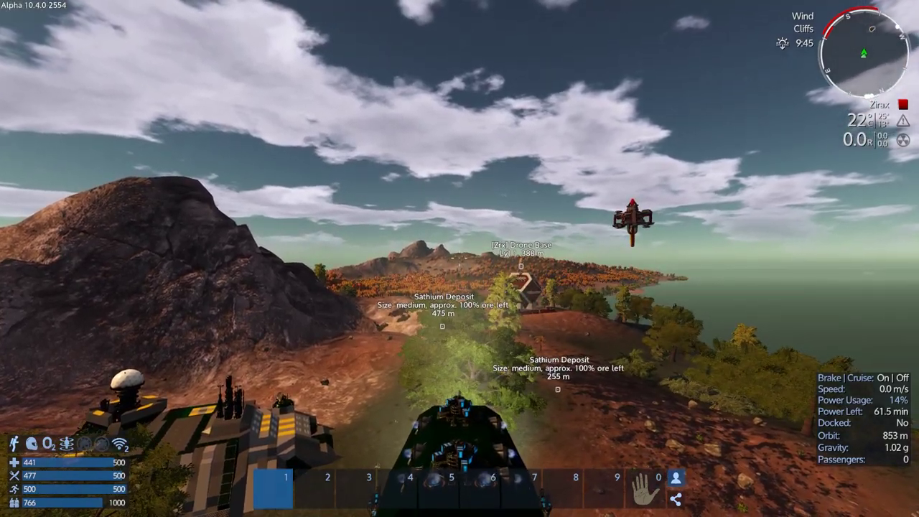
From third-person view, manoeuvre the vessel to rest beside the white-domed Zirax structure.
key(v)
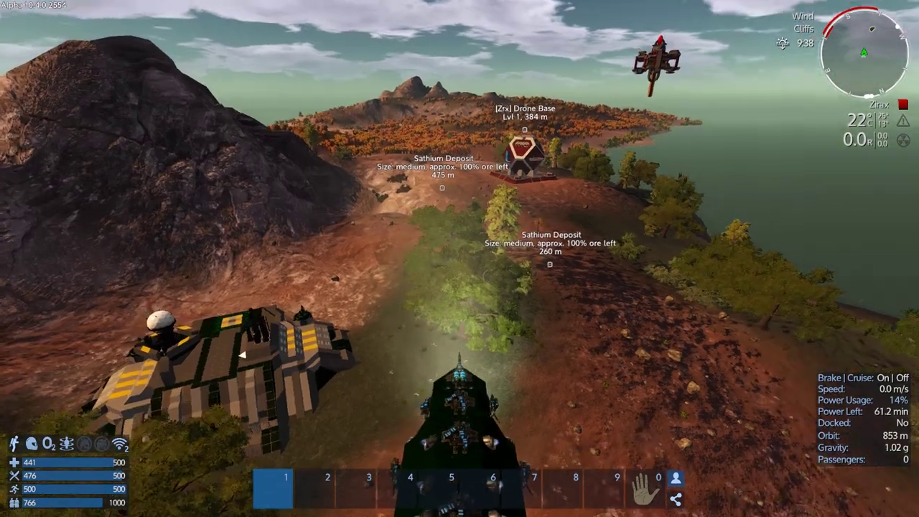
key(w)
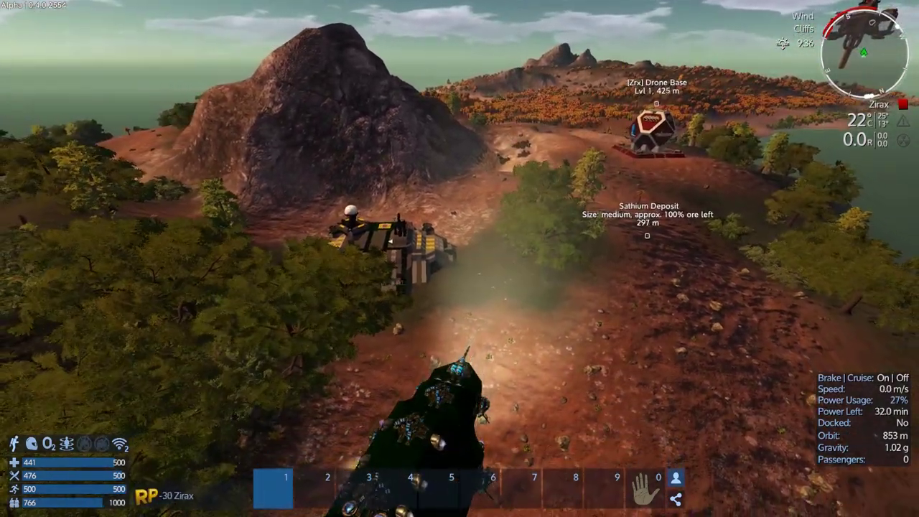
key(s)
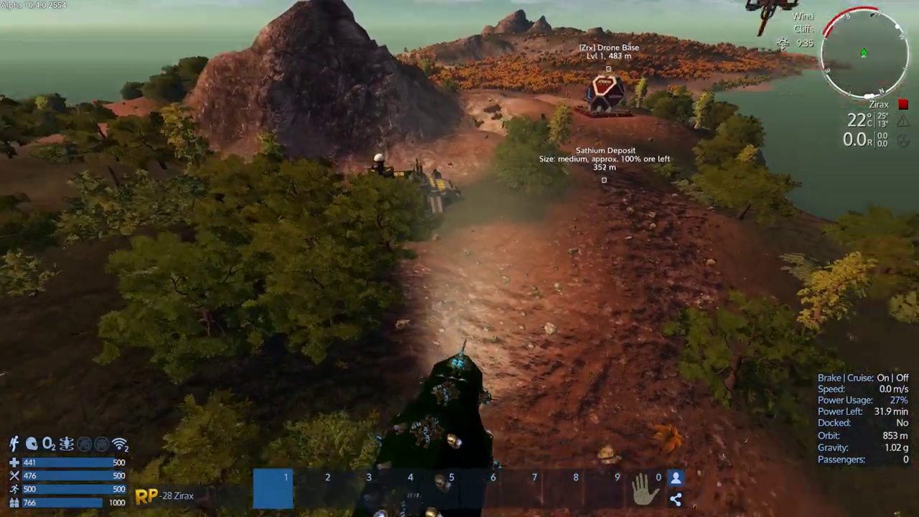
drag(459, 259, 459, 330)
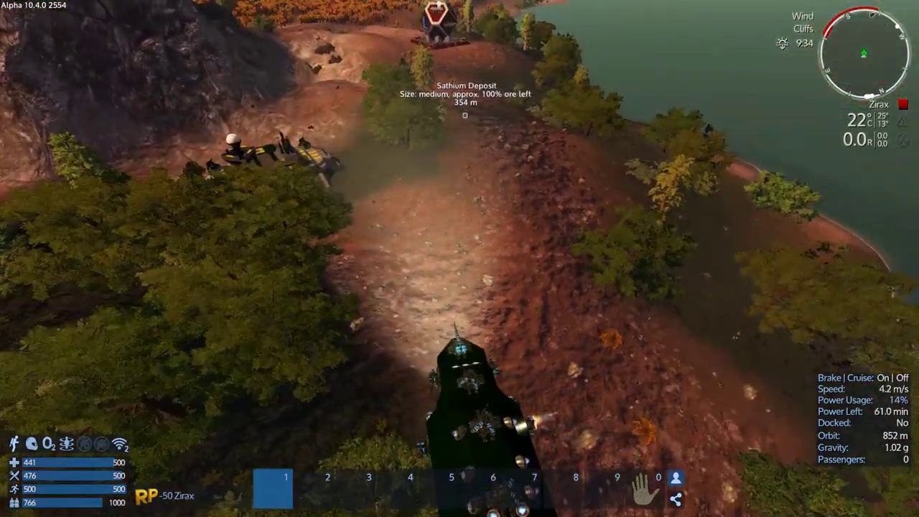
key(w)
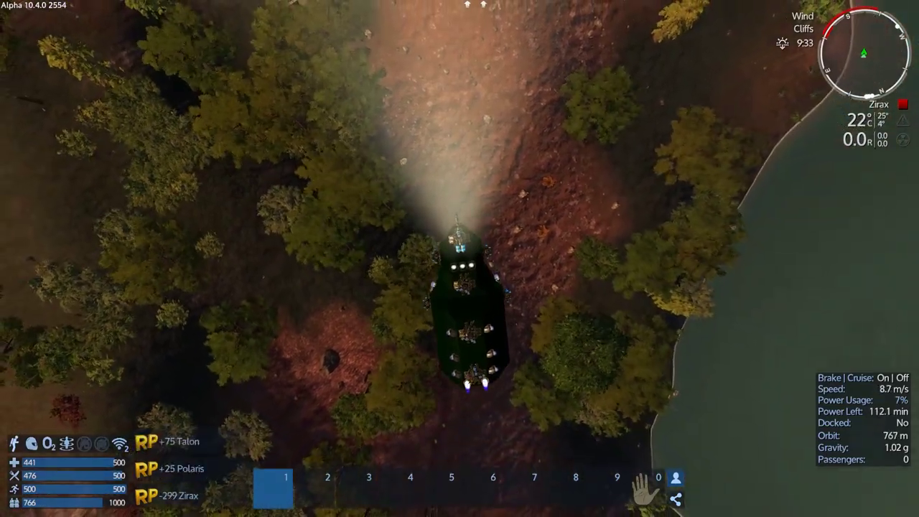
drag(459, 331, 459, 215)
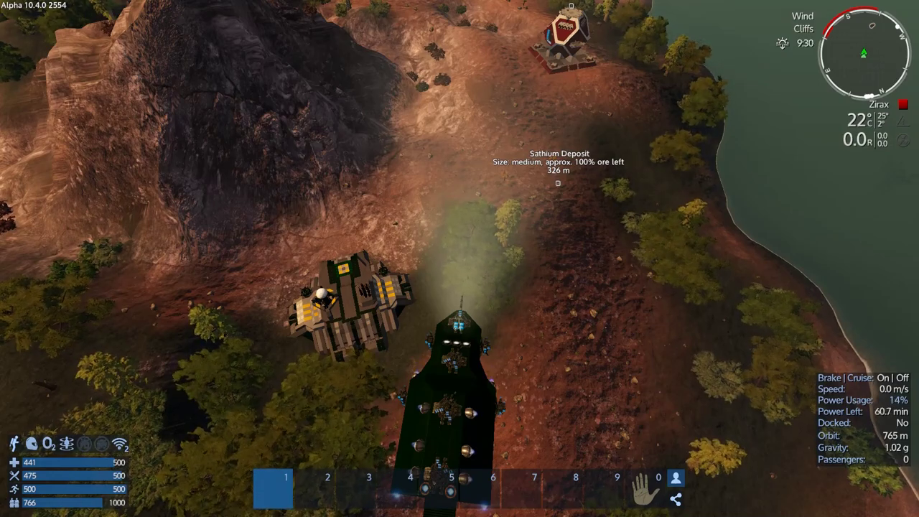
key(w)
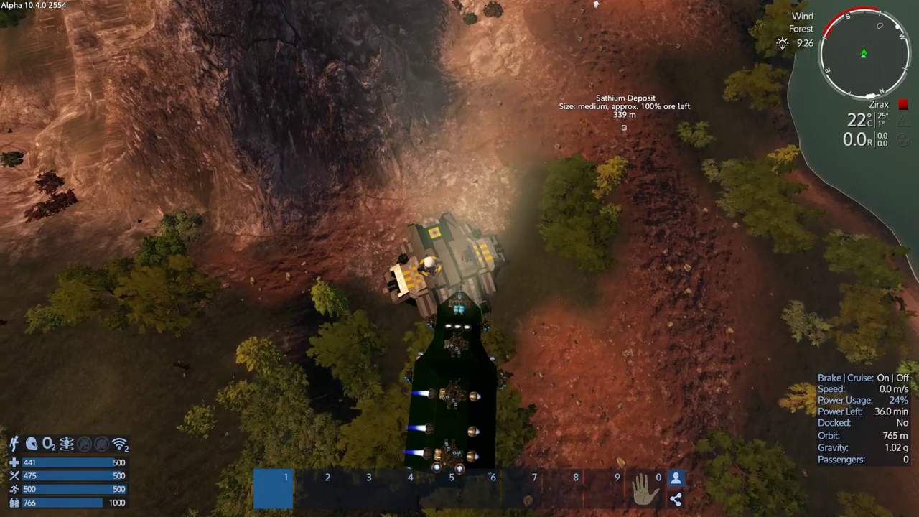
key(w)
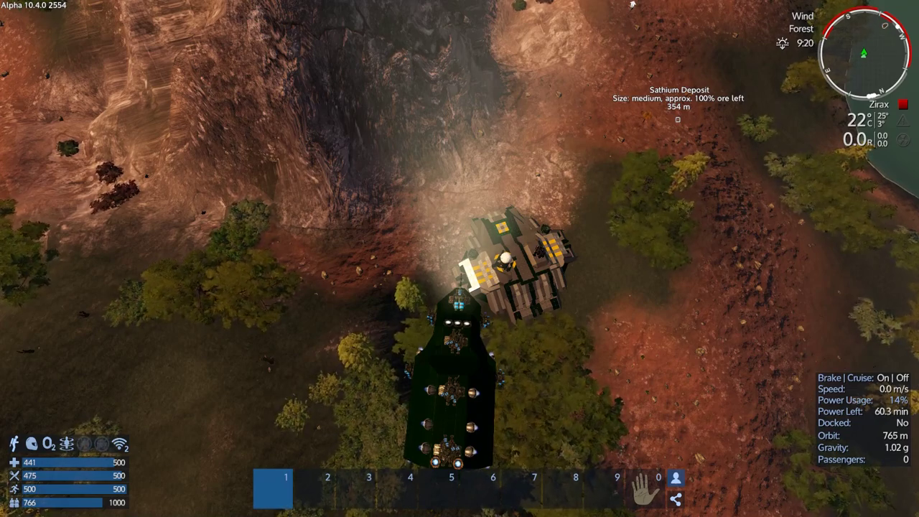
Select a cannon turret in the Control Panel's Devices list and take direct control of it.
key(p)
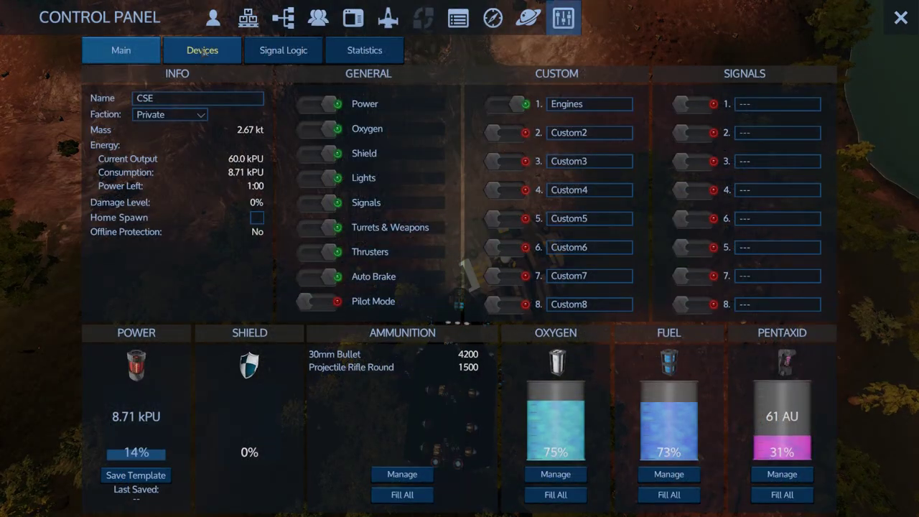
click(203, 51)
drag(356, 185, 356, 380)
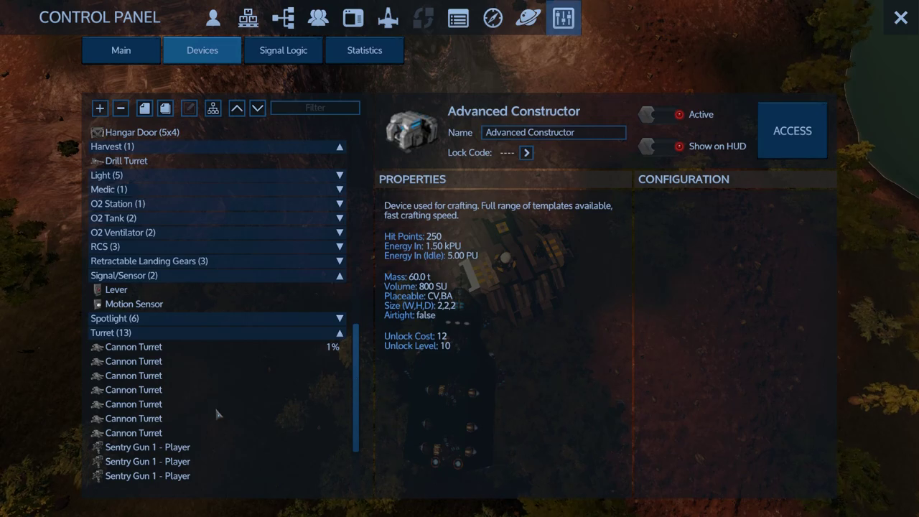
click(137, 433)
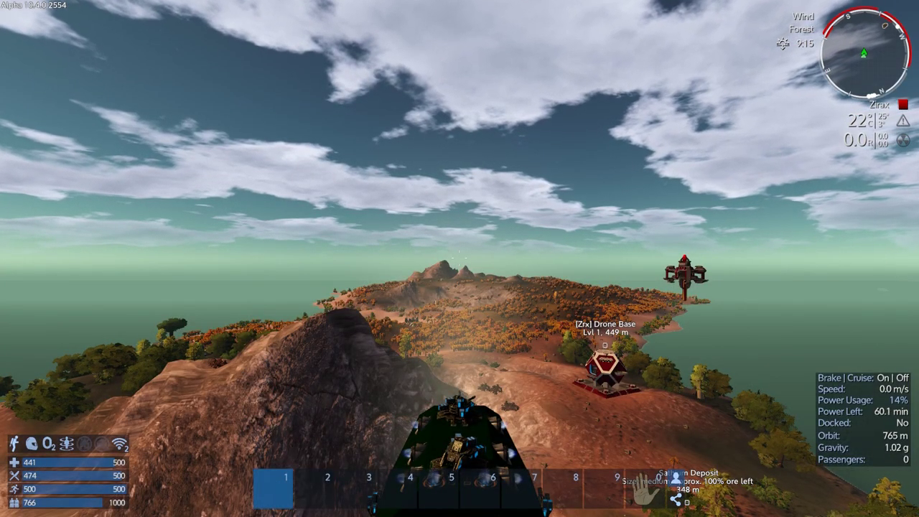
key(p)
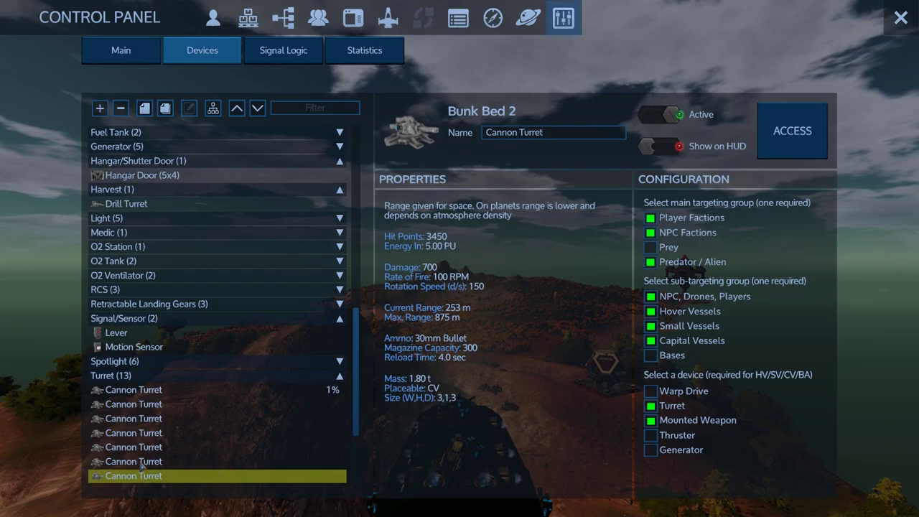
double_click(134, 462)
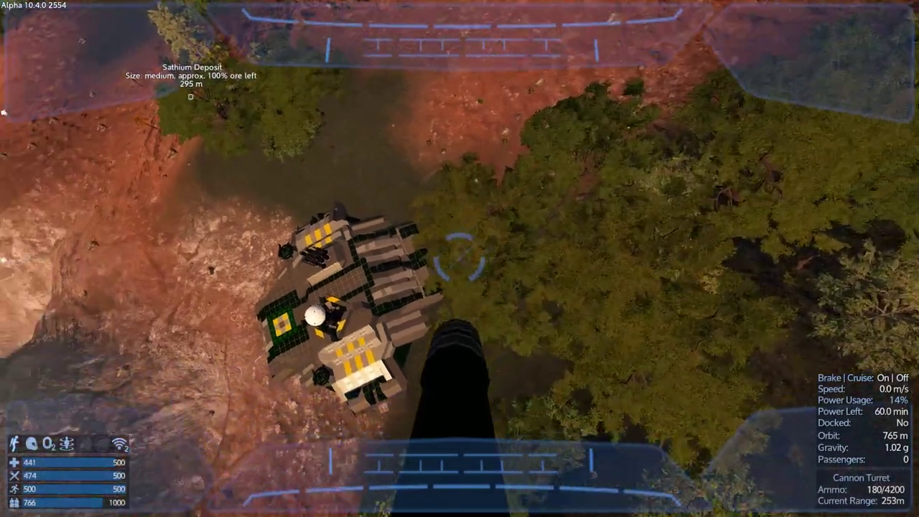
Aim the turret toward the Zirax structure's white dome and landing pad.
drag(460, 259, 373, 215)
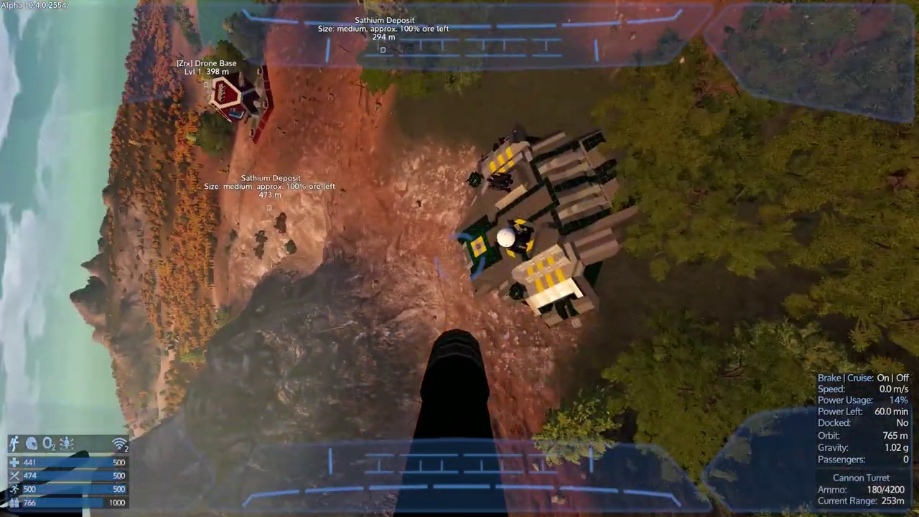
scroll(460, 259, up, 8)
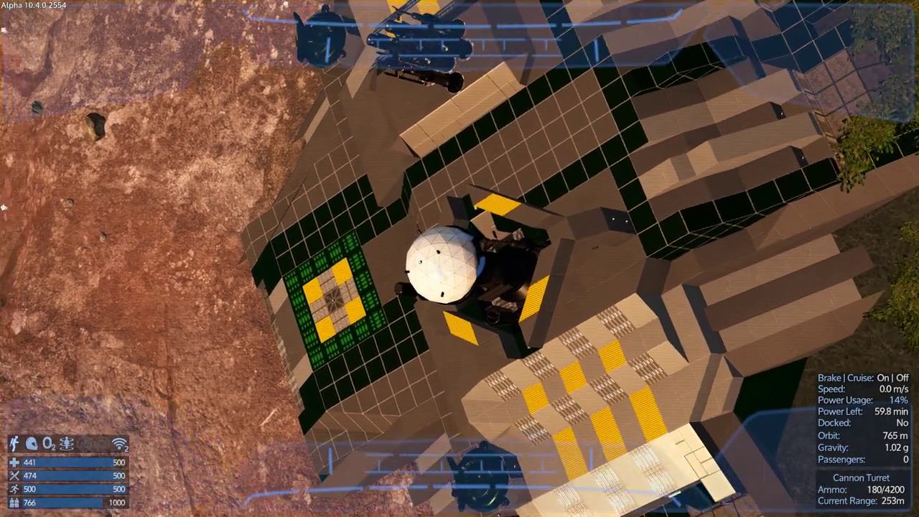
Shell the white dome, then blast the base's exposed interior blocks.
click(460, 259)
click(459, 258)
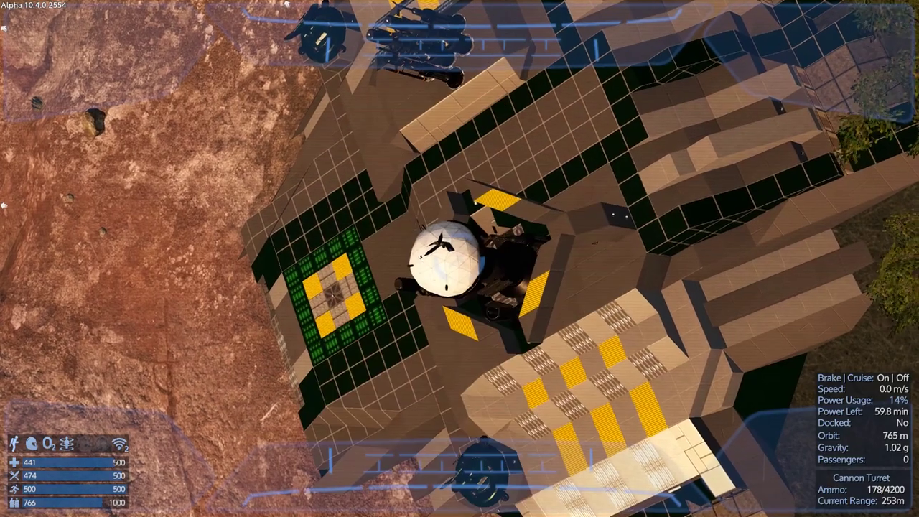
click(460, 259)
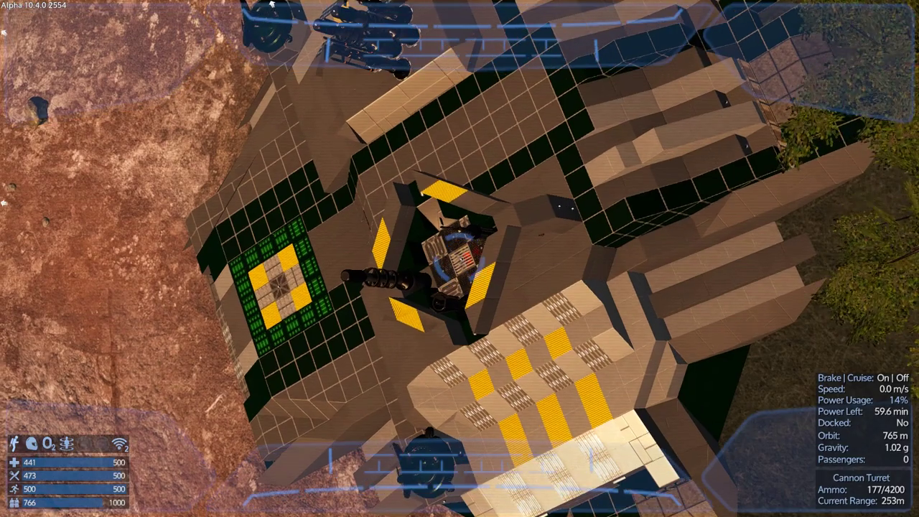
click(459, 258)
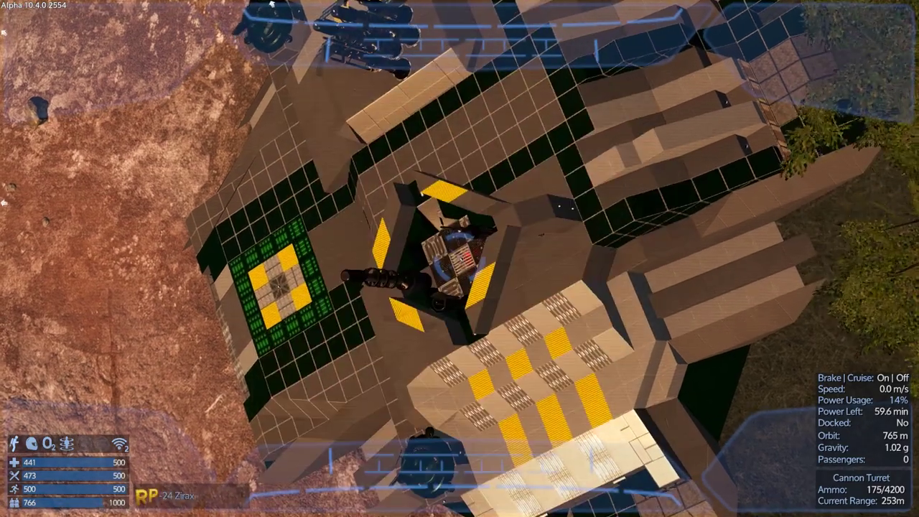
click(460, 258)
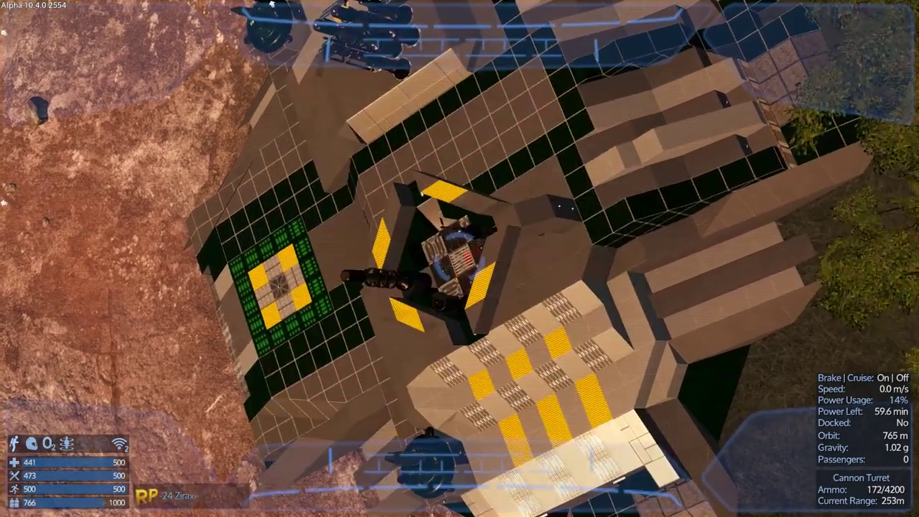
click(459, 259)
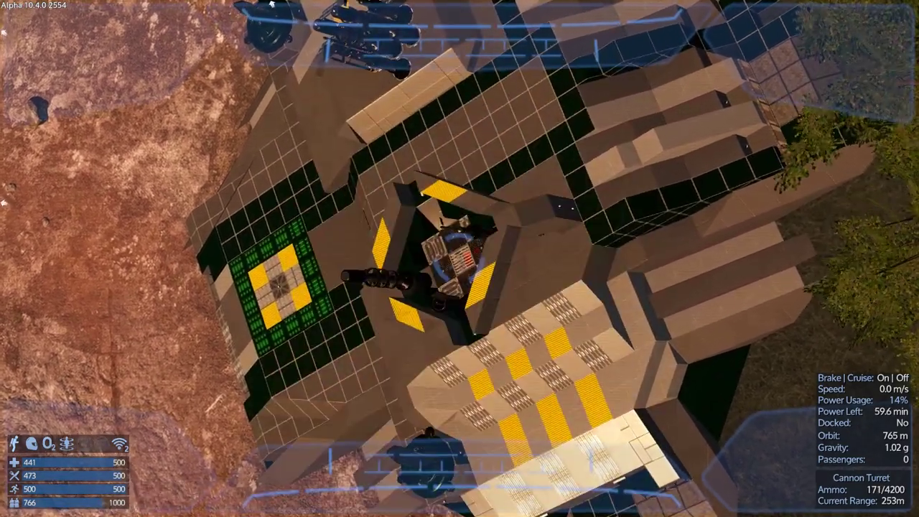
click(460, 259)
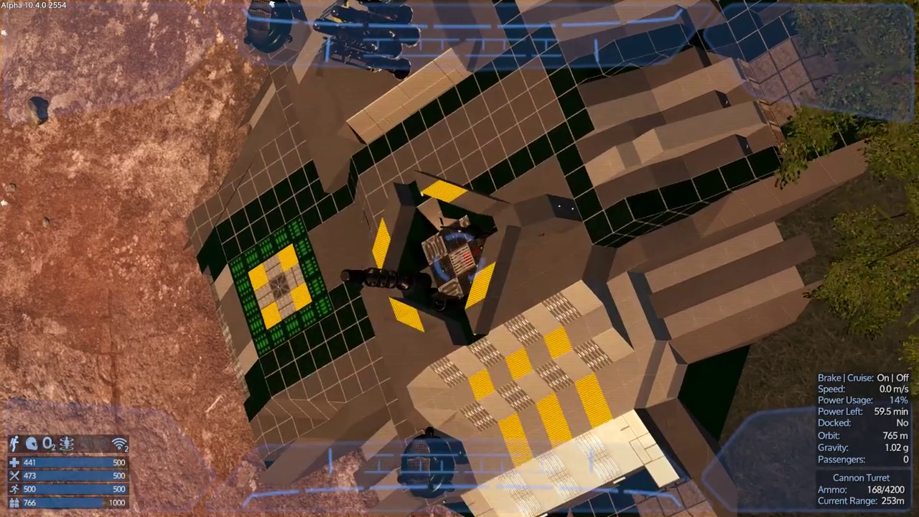
click(460, 258)
click(459, 259)
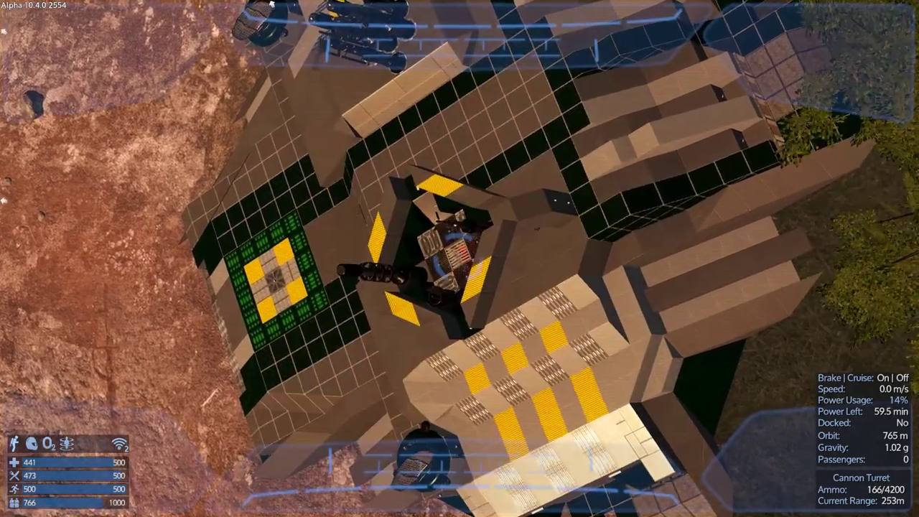
click(460, 259)
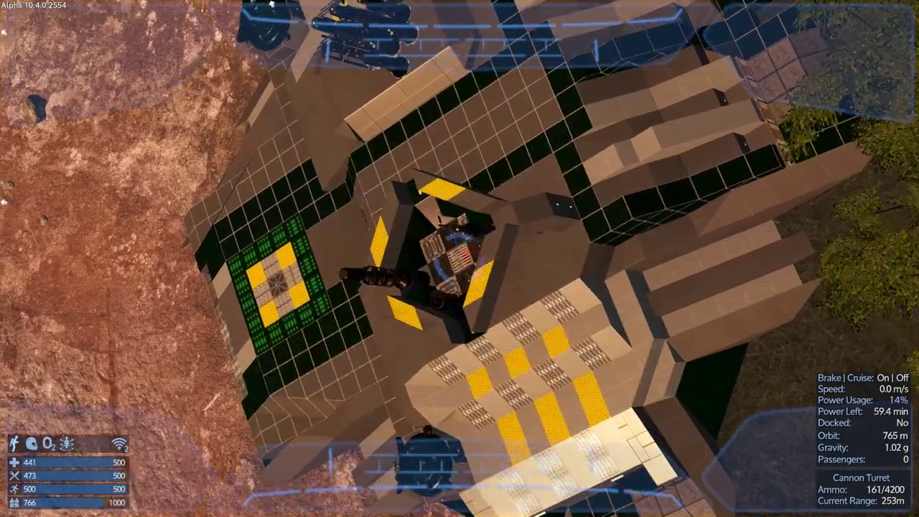
click(460, 258)
click(459, 258)
click(459, 258)
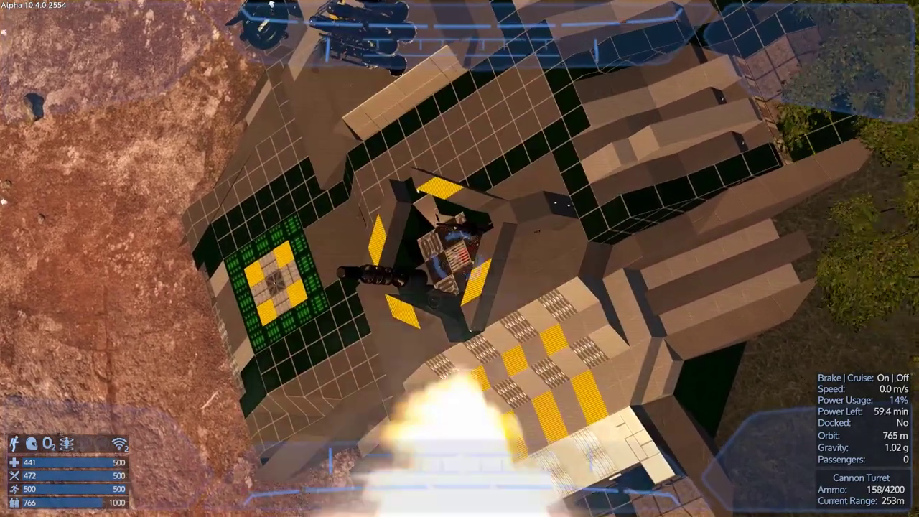
click(459, 258)
click(459, 258)
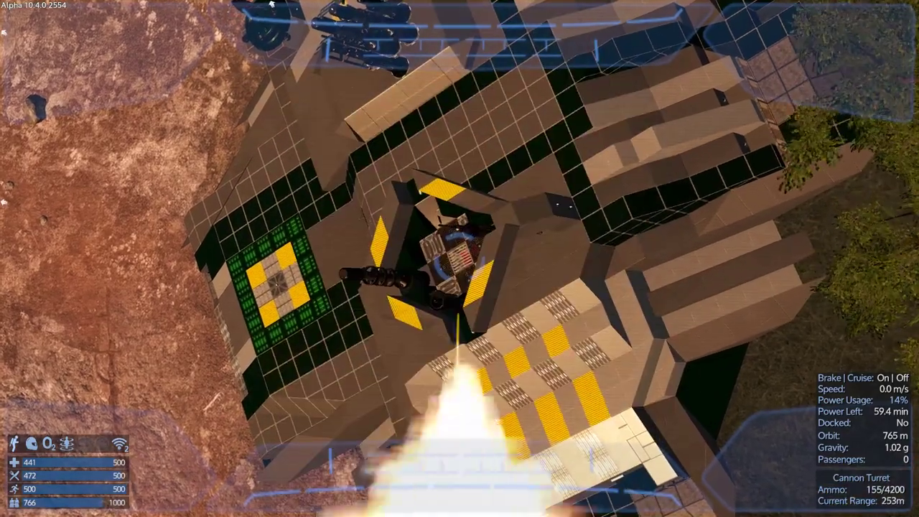
click(460, 258)
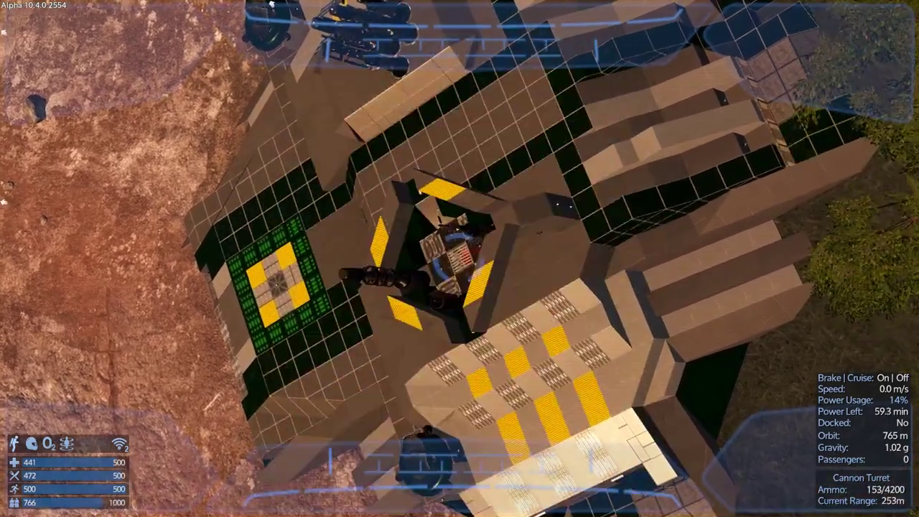
click(460, 258)
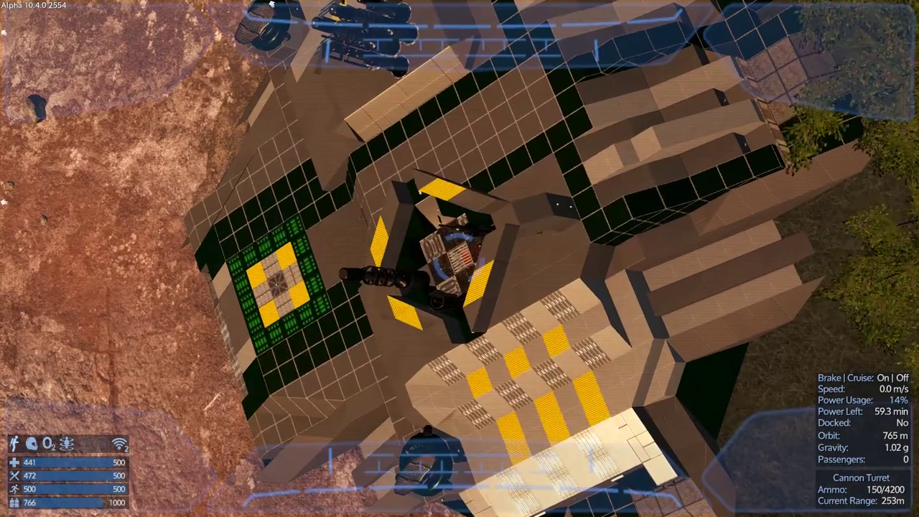
click(460, 258)
click(460, 259)
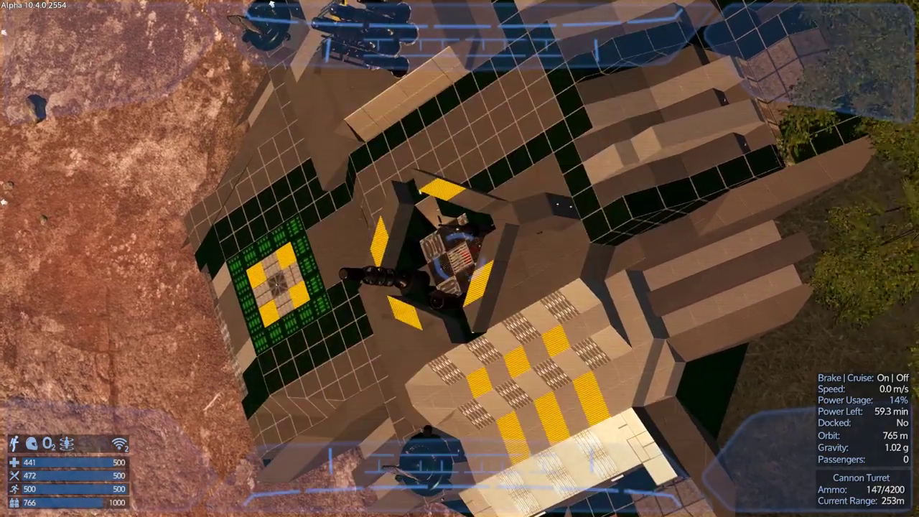
click(459, 259)
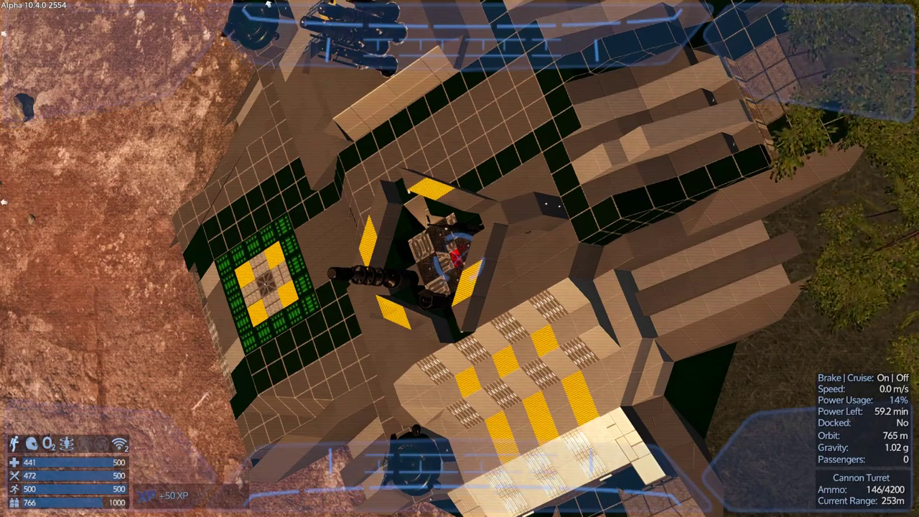
click(460, 258)
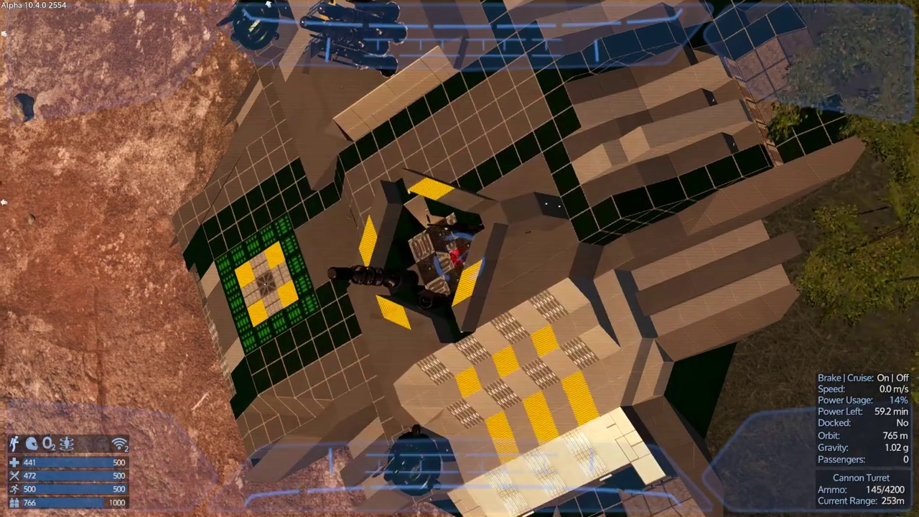
Hit the central tower and defences, killing a Zirax defender for 100 XP.
click(459, 259)
click(460, 258)
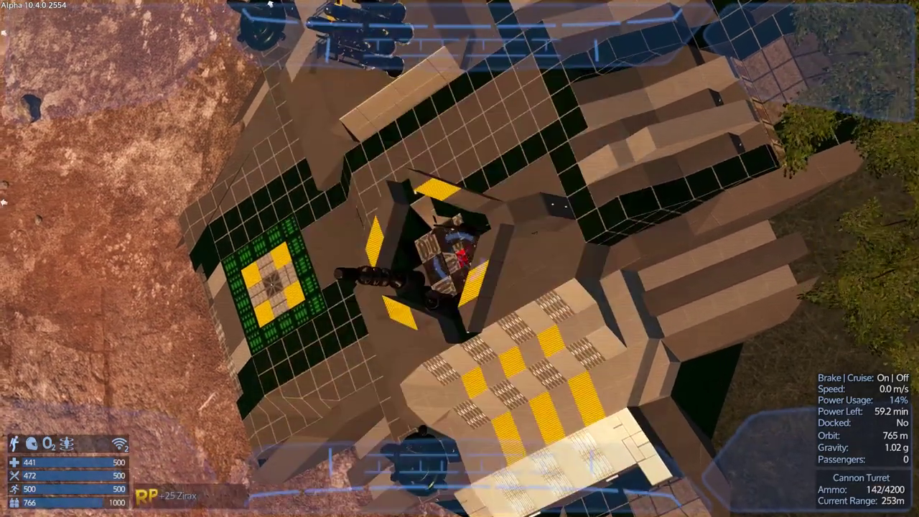
click(460, 259)
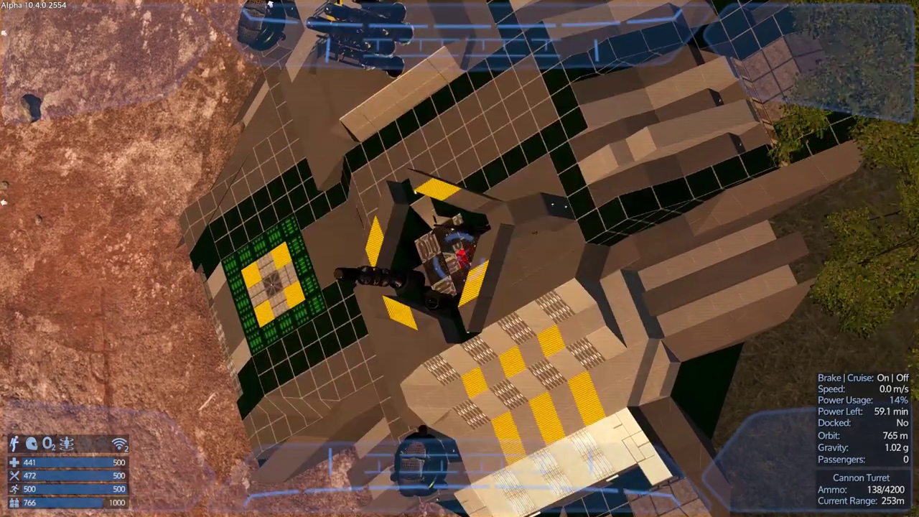
click(460, 258)
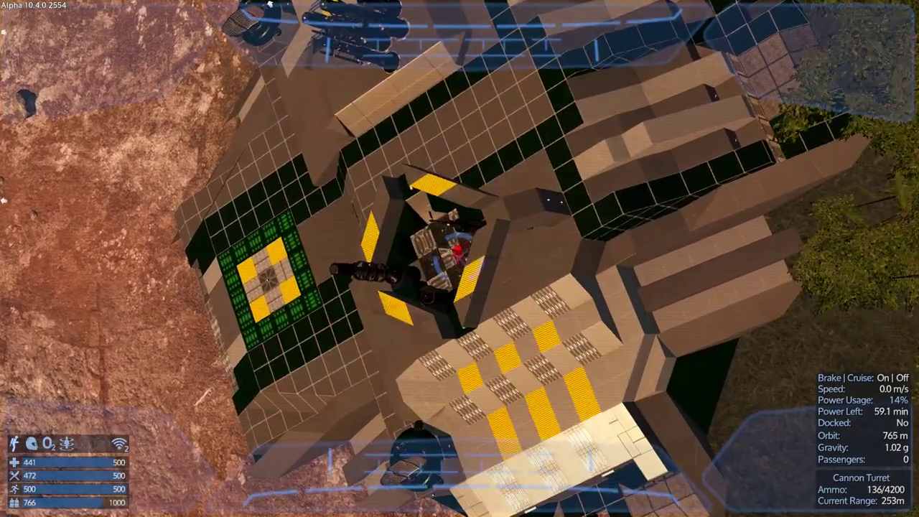
click(459, 259)
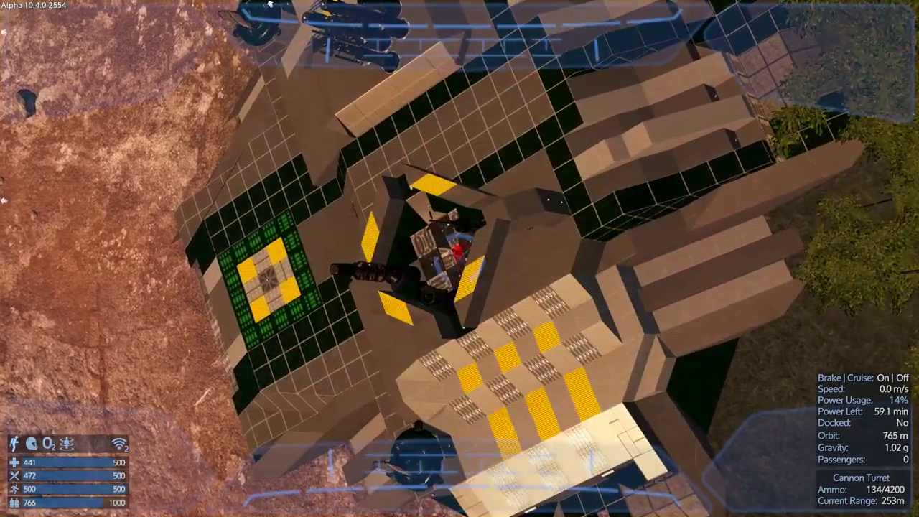
click(459, 259)
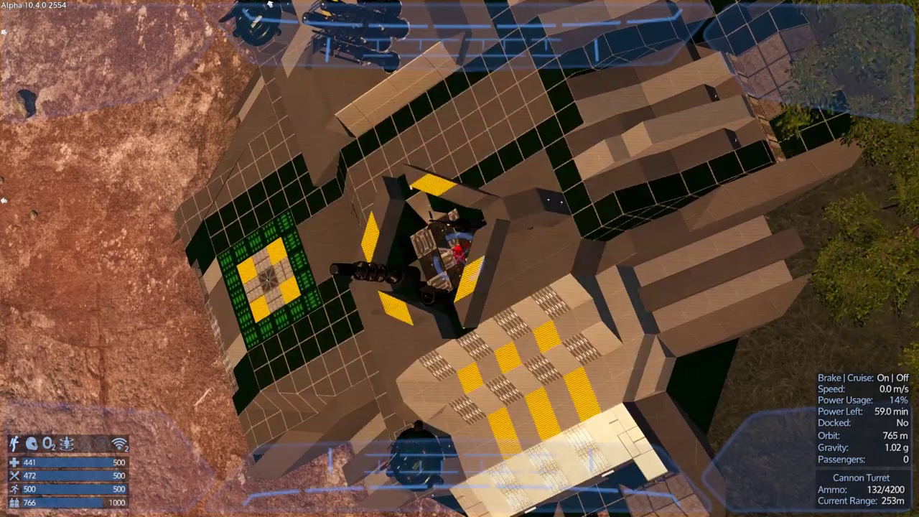
drag(460, 258, 459, 216)
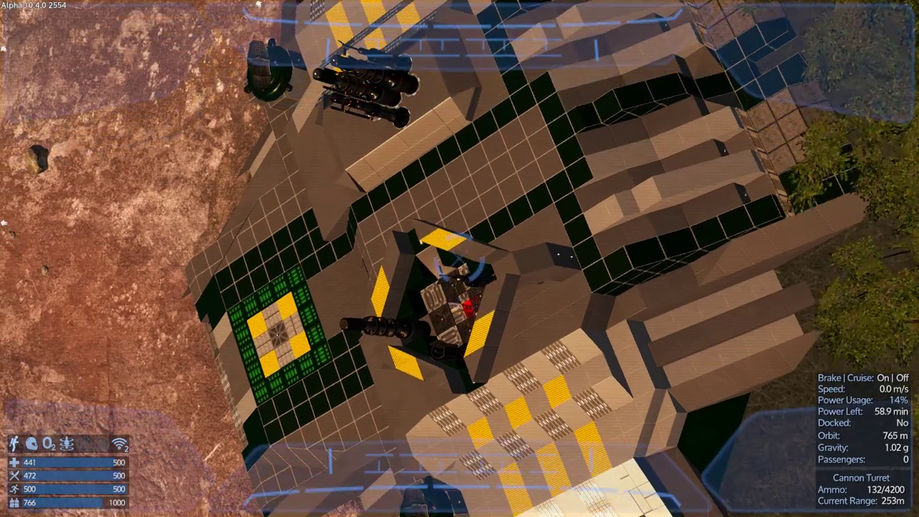
scroll(459, 258, down, 3)
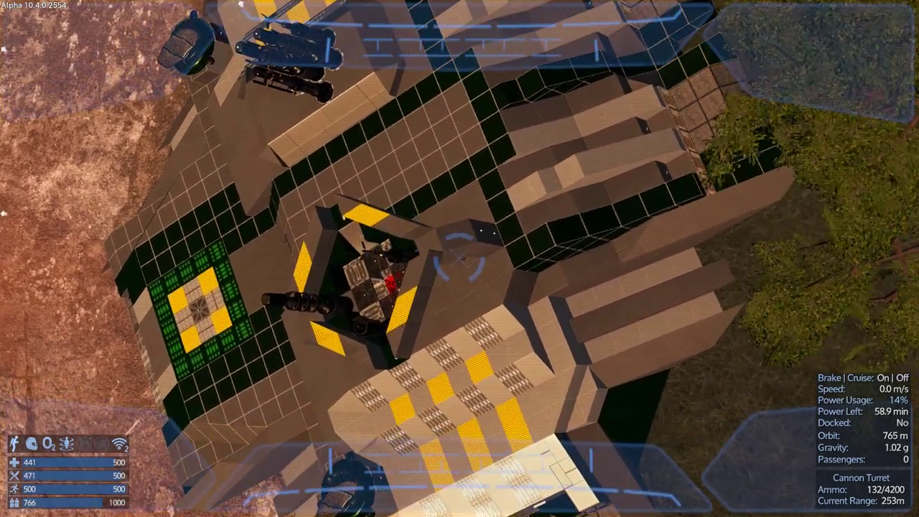
click(459, 258)
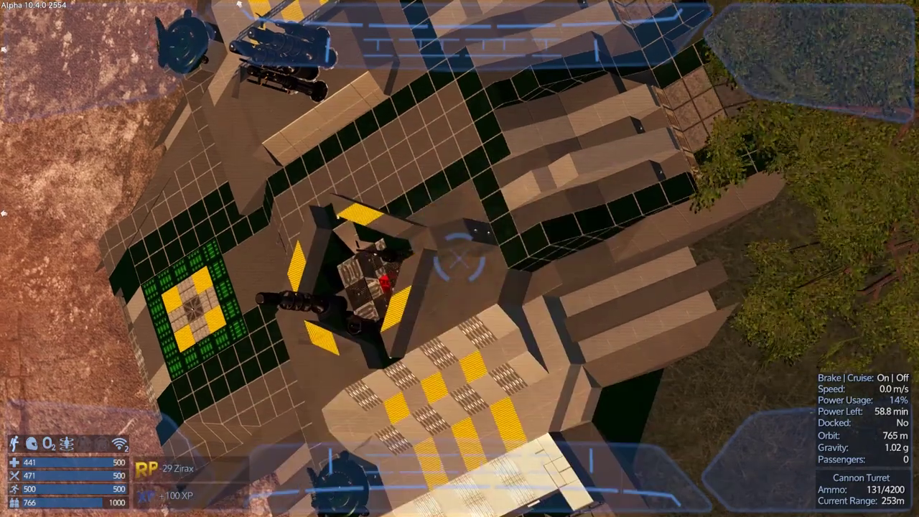
mouse_move(460, 258)
mouse_down()
mouse_move(499, 250)
mouse_move(431, 215)
mouse_up()
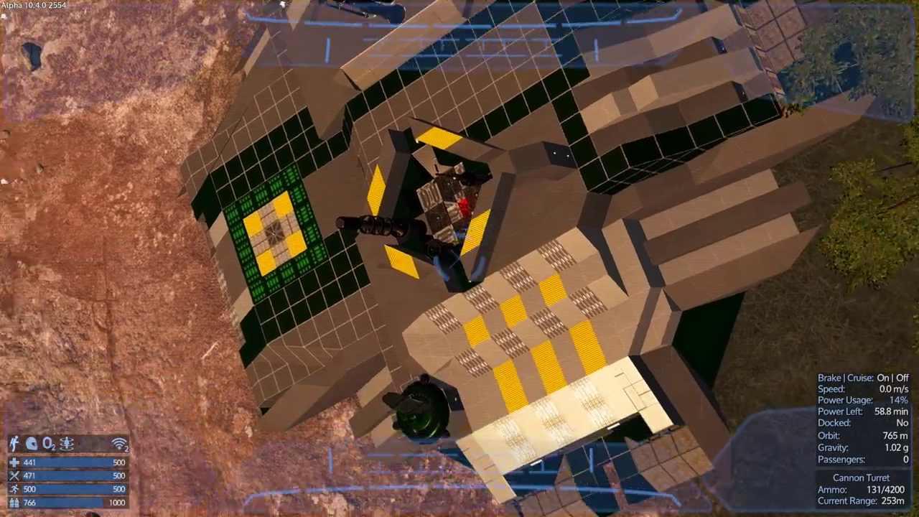
drag(459, 258, 359, 280)
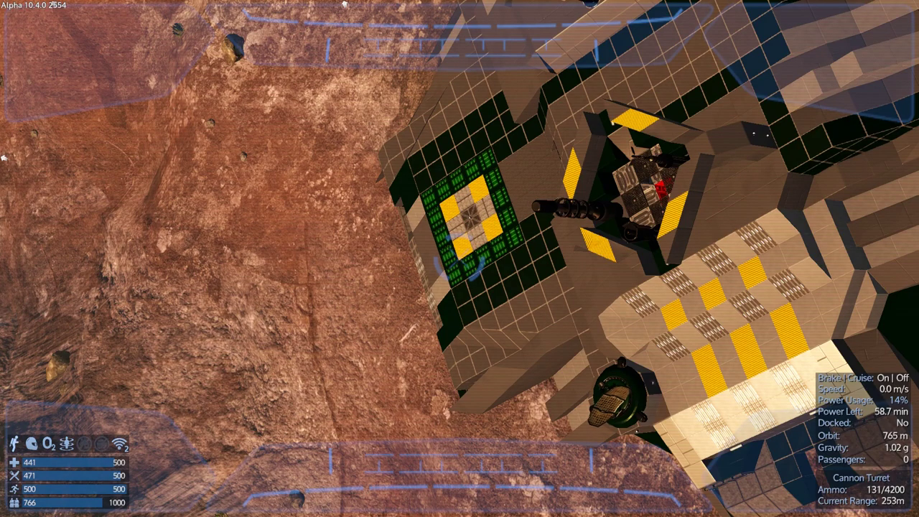
Leave the turret and orbit an overhead camera around the ship and base.
key(v)
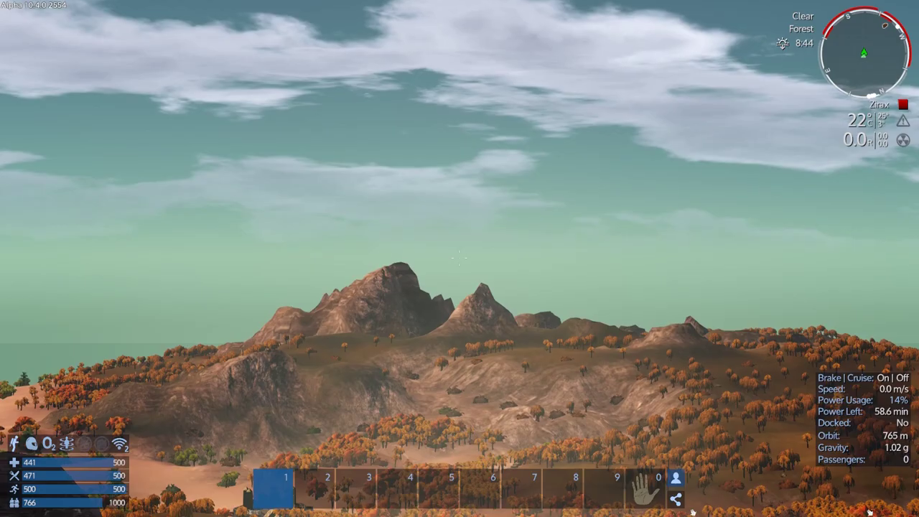
key(v)
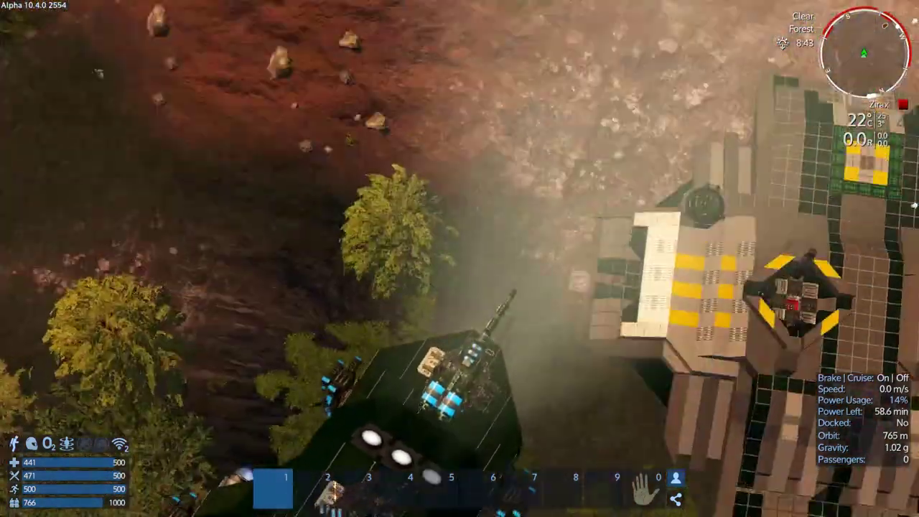
drag(459, 258, 647, 216)
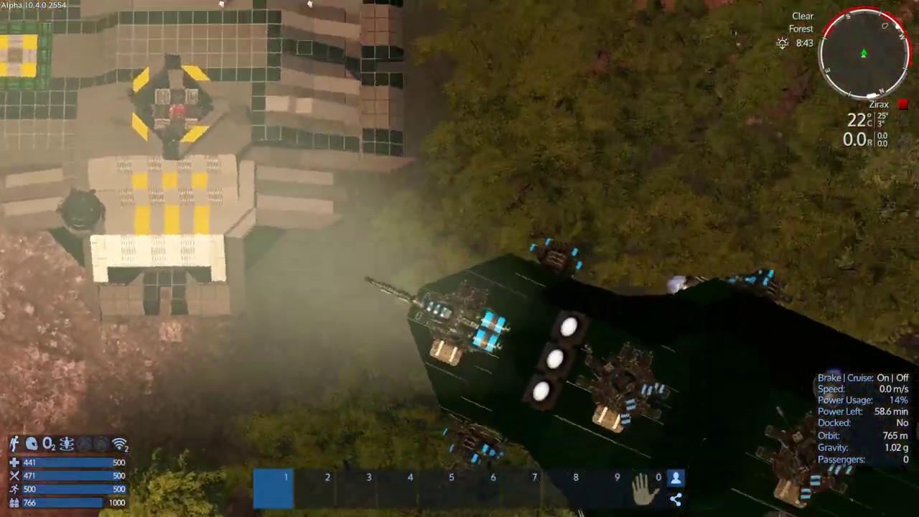
drag(459, 259, 359, 215)
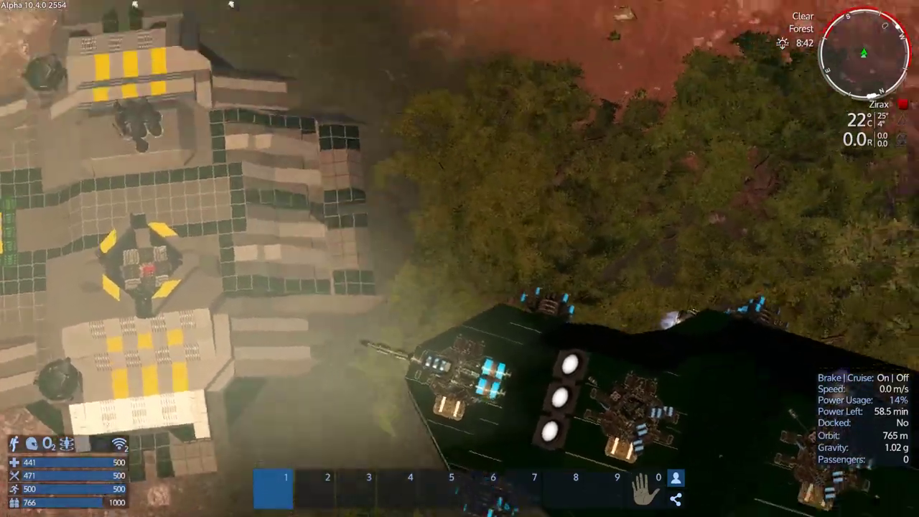
drag(460, 258, 402, 237)
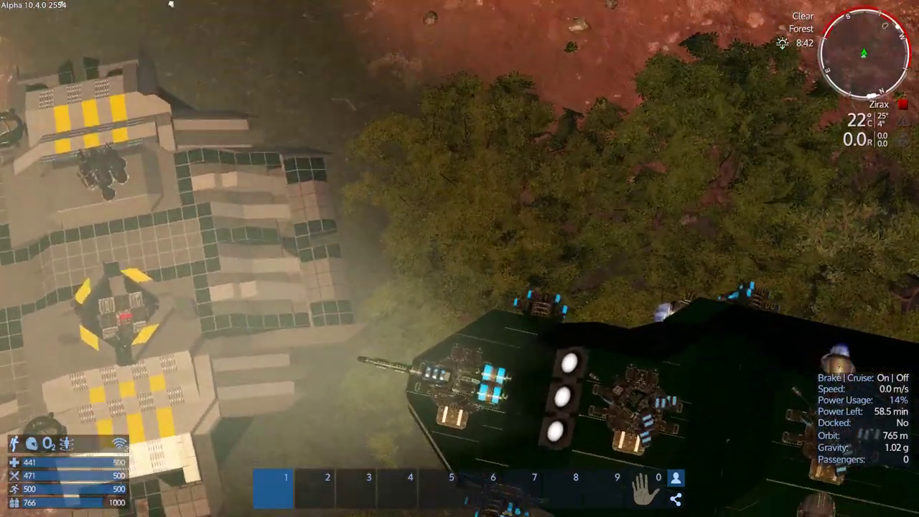
drag(460, 258, 459, 201)
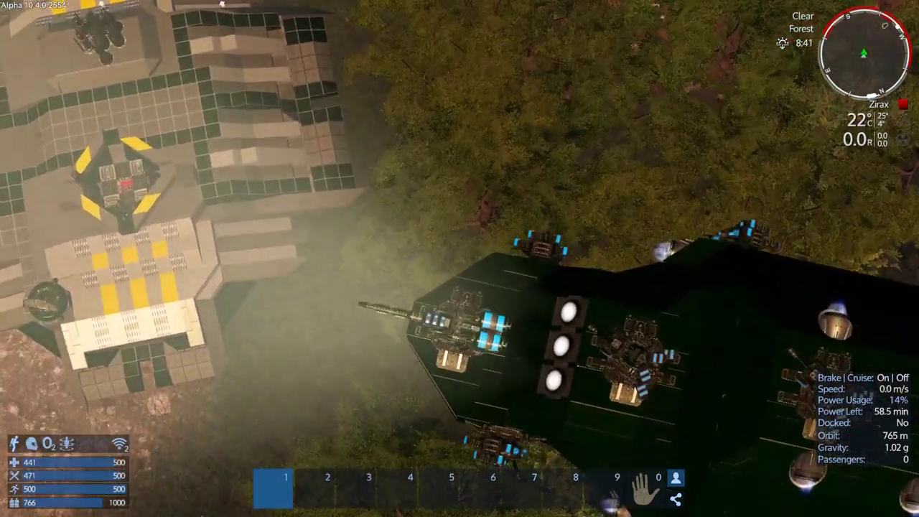
drag(460, 258, 459, 237)
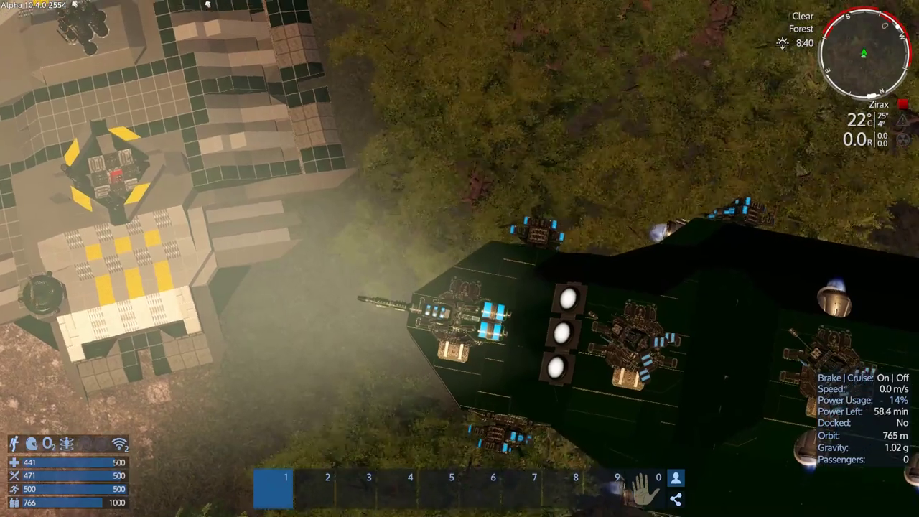
Fly the vessel closer beside the Zirax base and bring up its device overview.
key(w)
key(w)
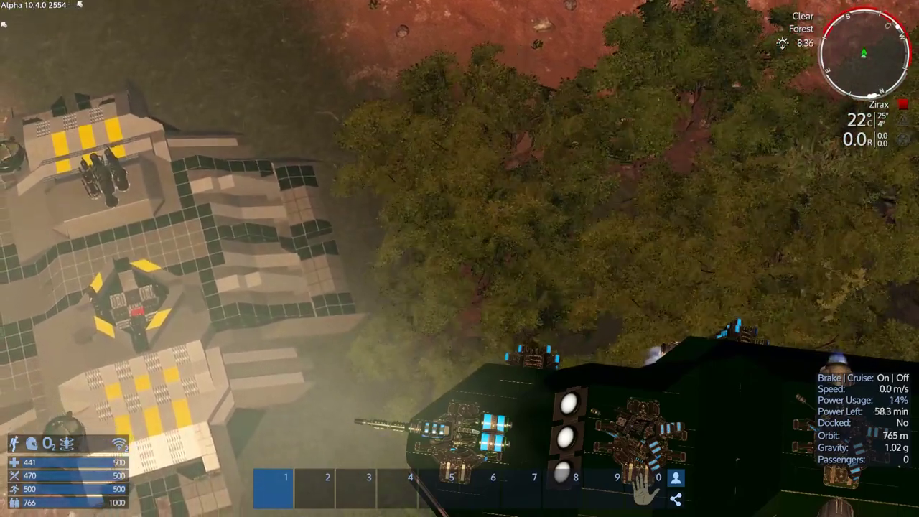
key(w)
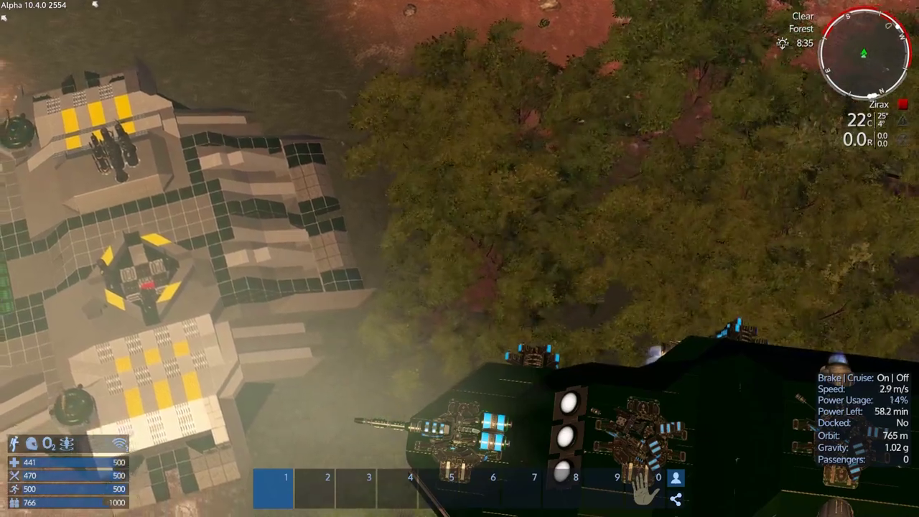
key(w)
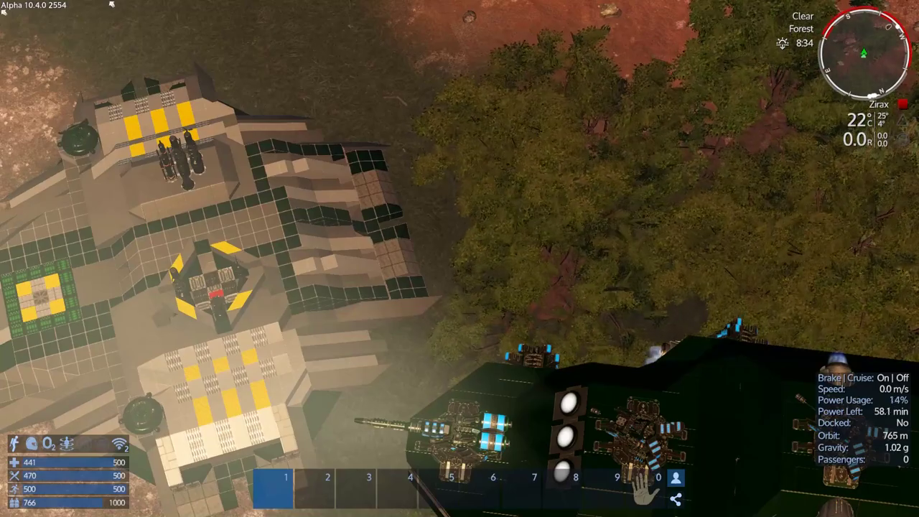
key(w)
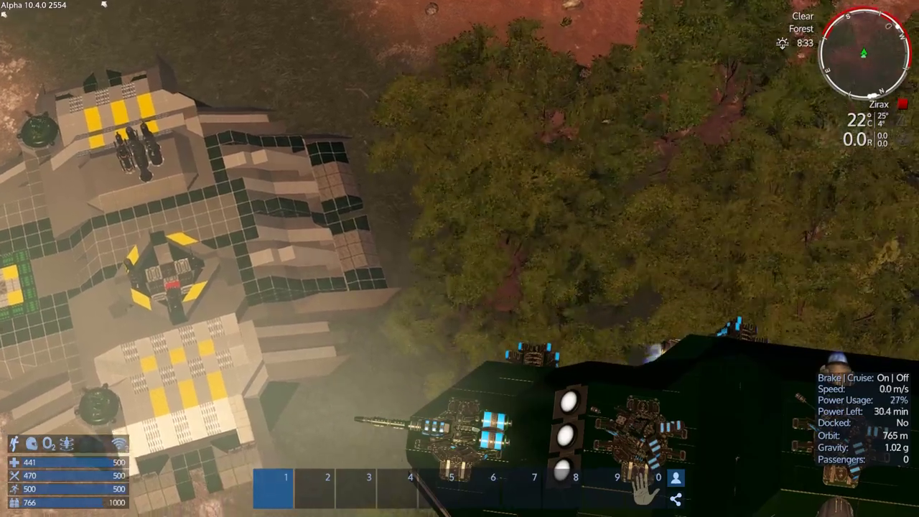
key(w)
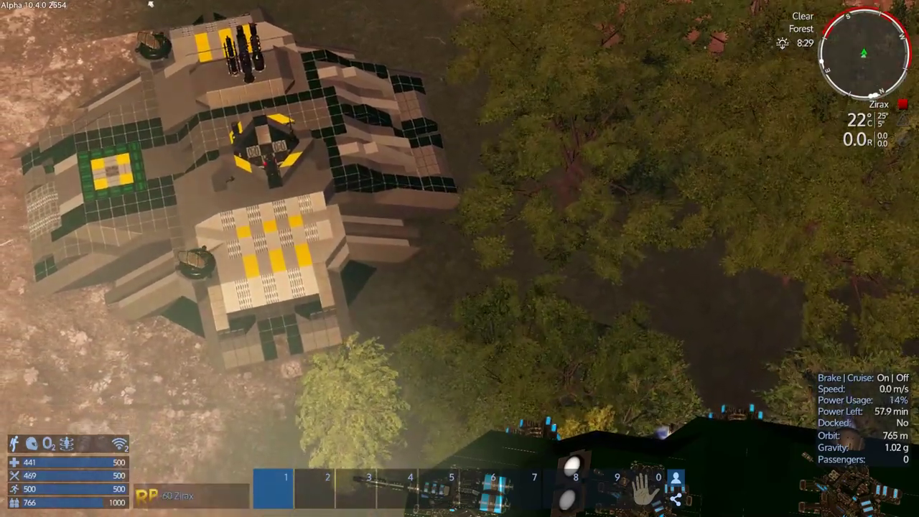
key(p)
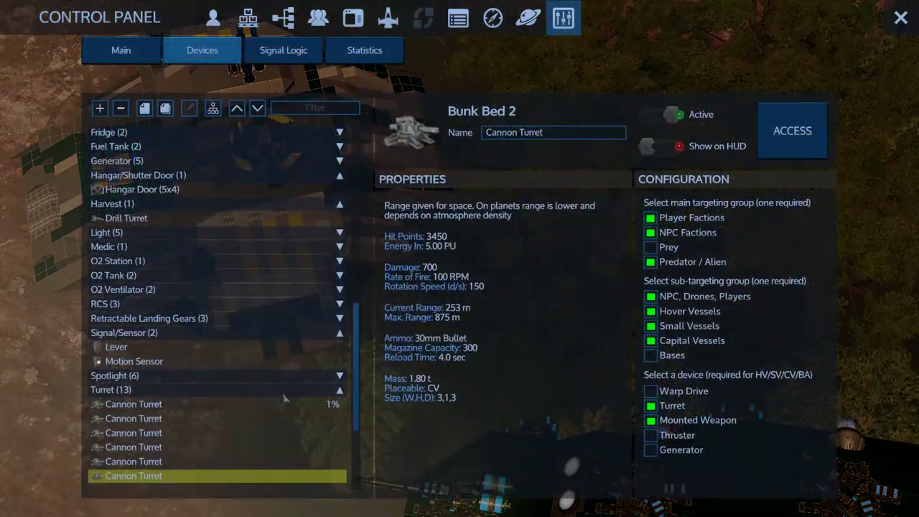
Close the ship's device overview to get back to the turret view.
key(Escape)
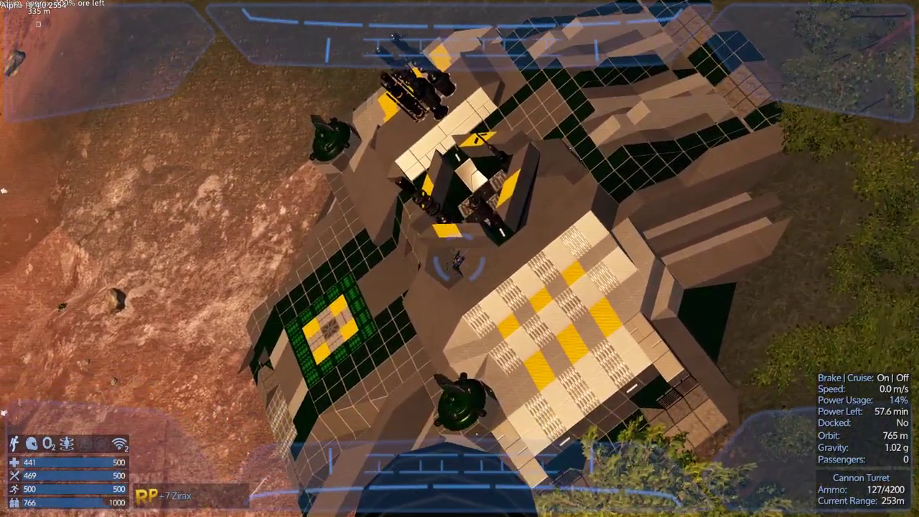
Fire the cannon turret to kill another Zirax defender.
click(460, 266)
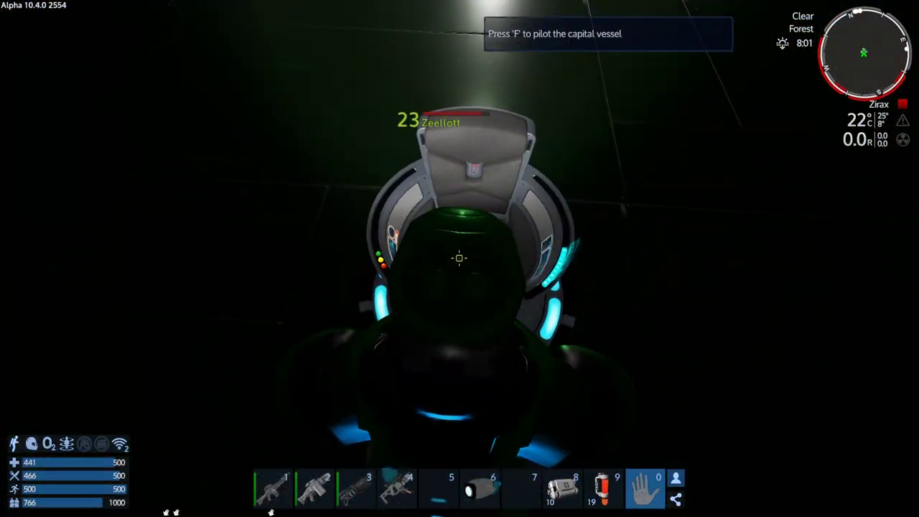
Take the capital vessel's pilot seat to fly it next to the Zirax base.
key(f)
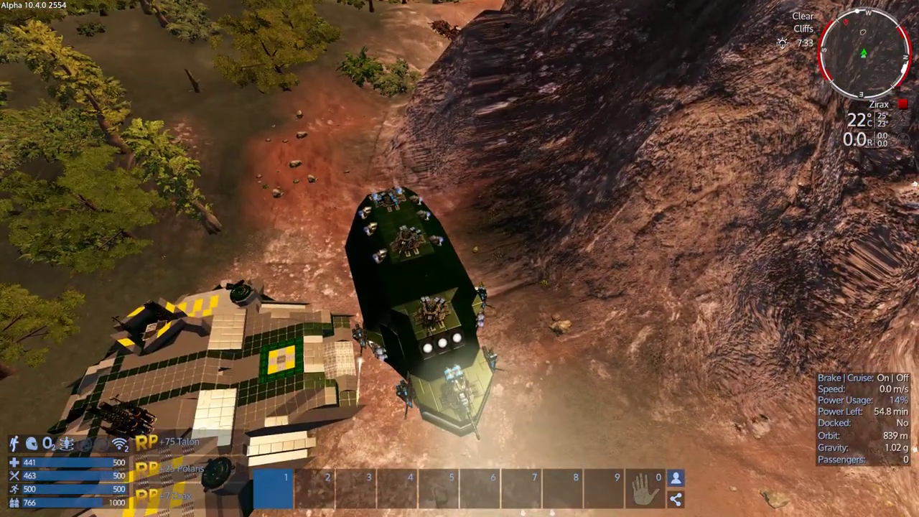
Fire the ship's weapon at Zirax targets near the base.
click(460, 258)
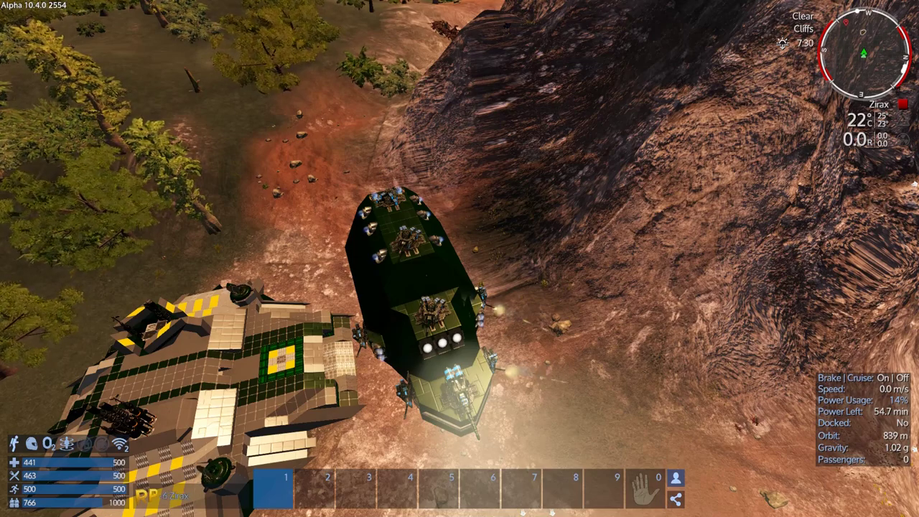
click(460, 258)
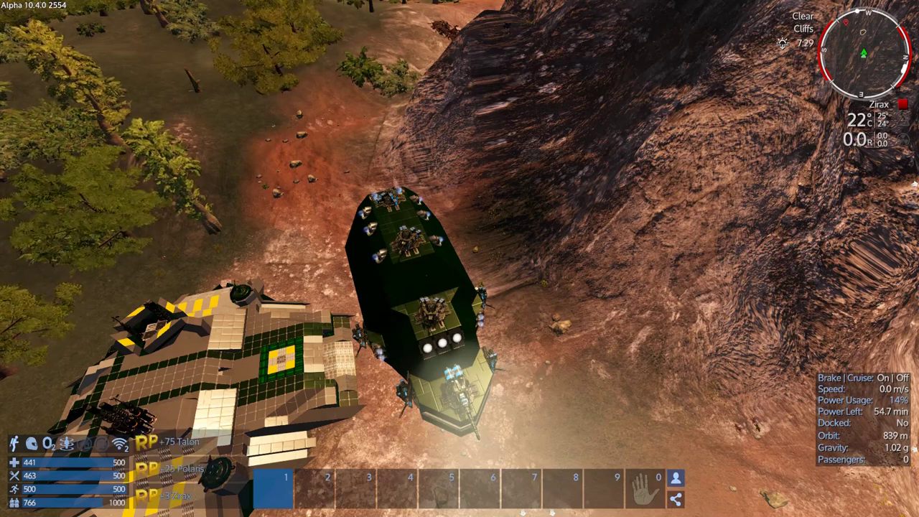
click(459, 258)
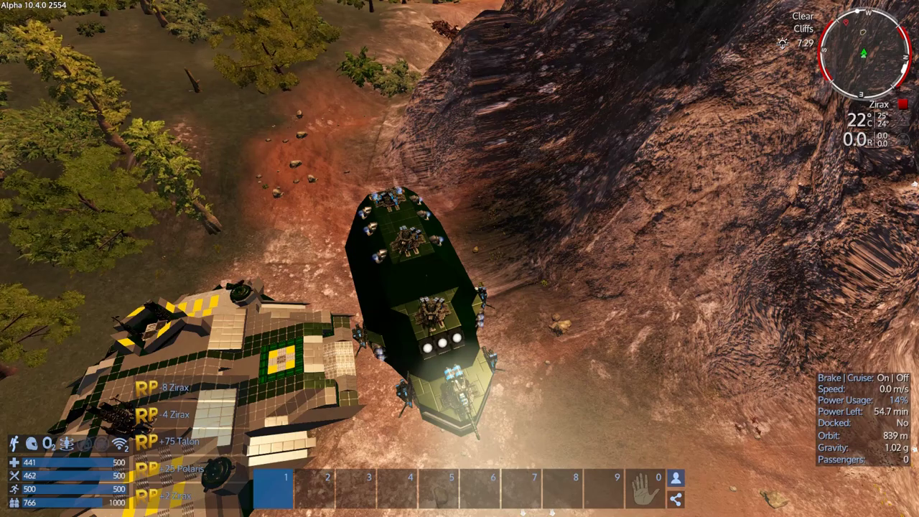
drag(460, 259, 646, 258)
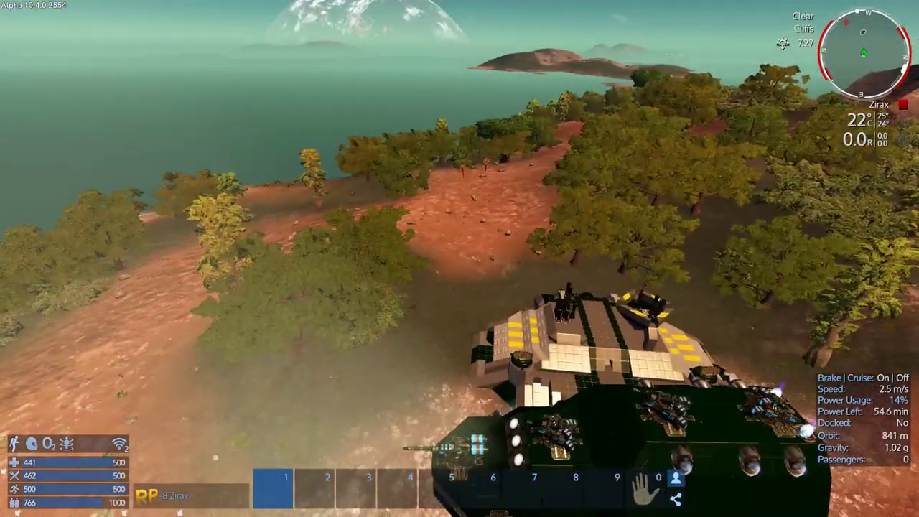
click(460, 259)
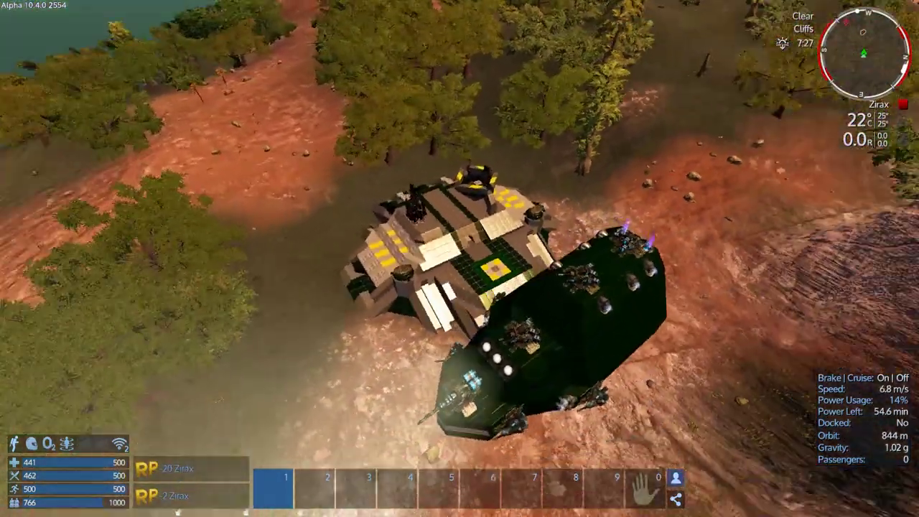
Nudge the vessel forward, check its position from above, and bring up the Control Panel.
key(w)
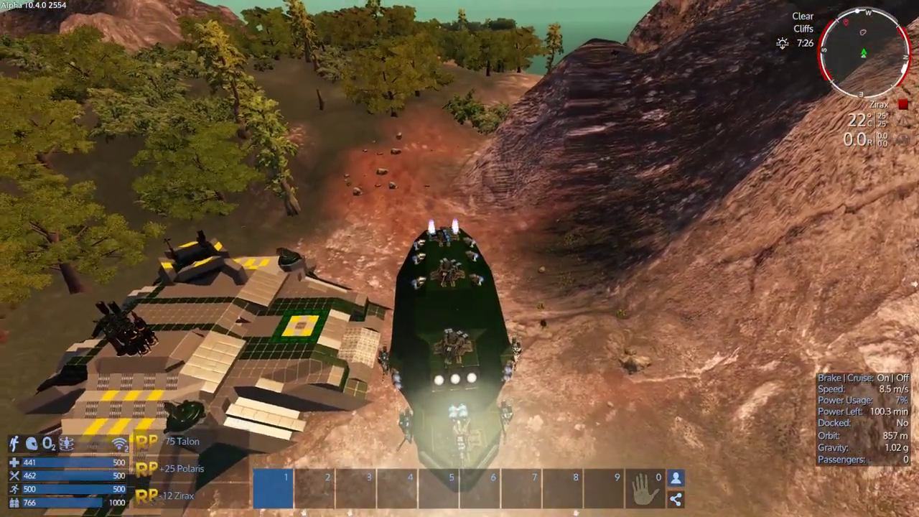
drag(459, 258, 287, 216)
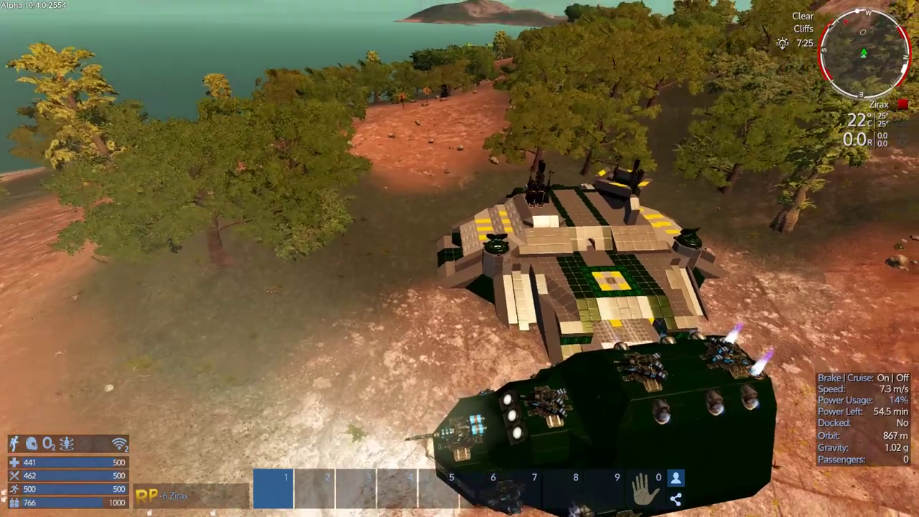
drag(460, 258, 460, 143)
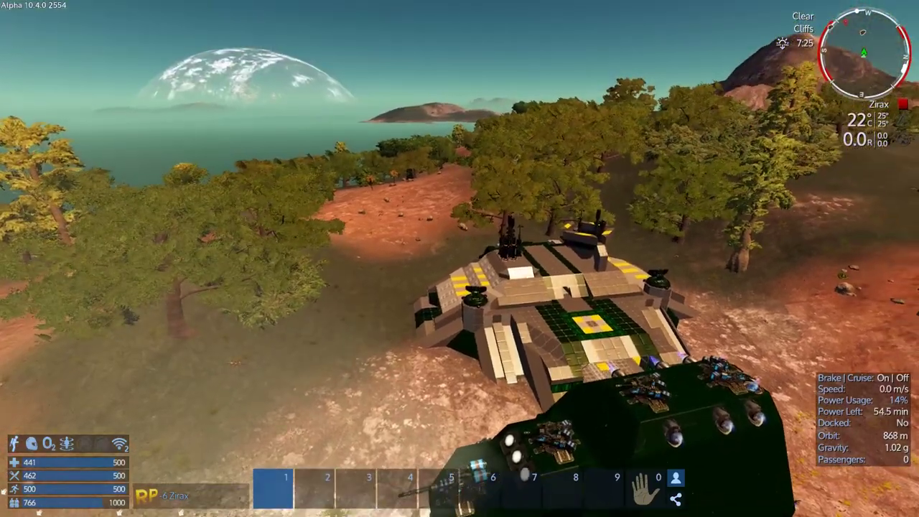
drag(460, 259, 359, 359)
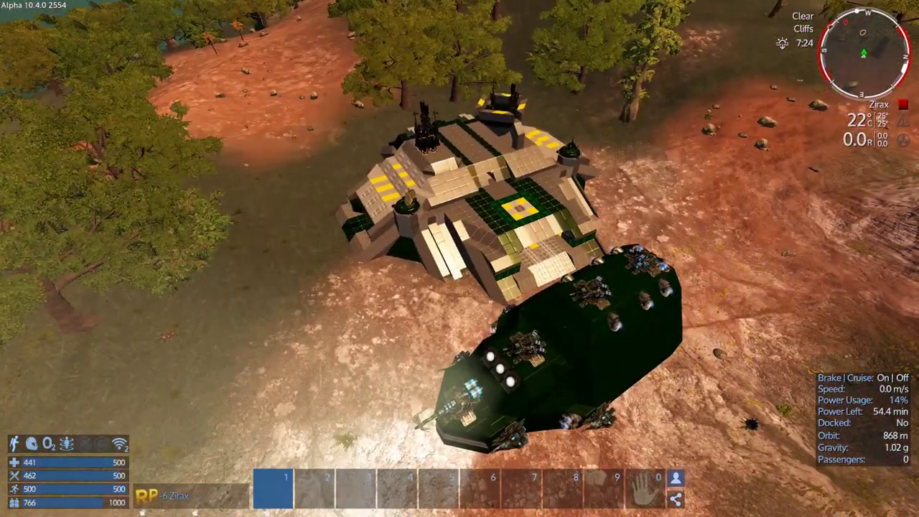
drag(459, 258, 460, 143)
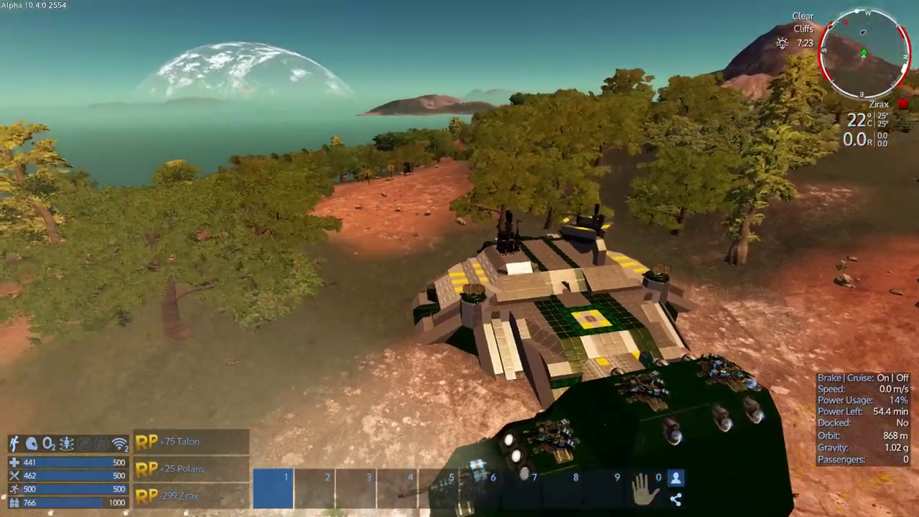
drag(460, 258, 359, 315)
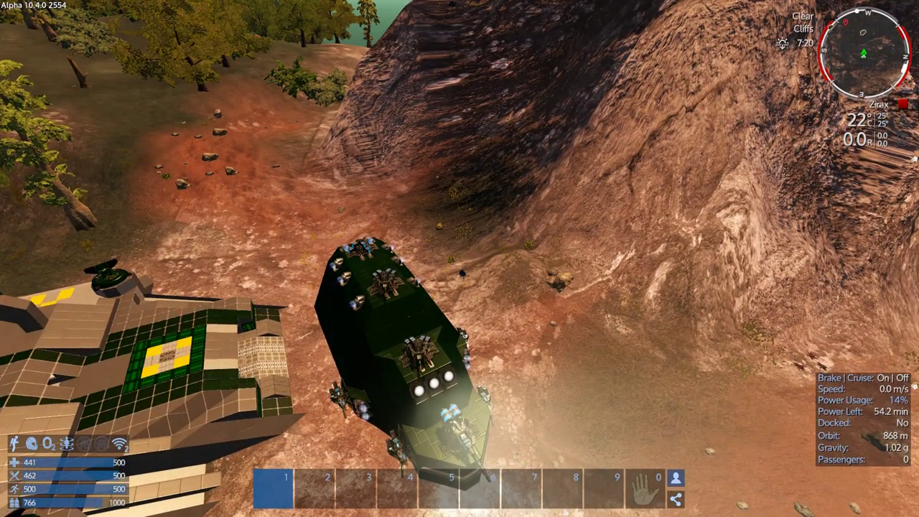
key(p)
Switch off the engines on the Control Panel's Main tab and close the panel.
click(120, 50)
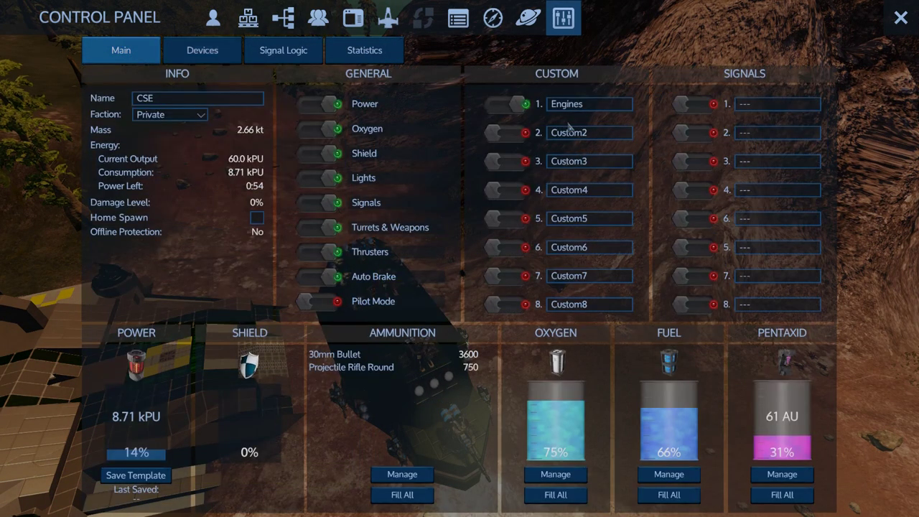
click(901, 18)
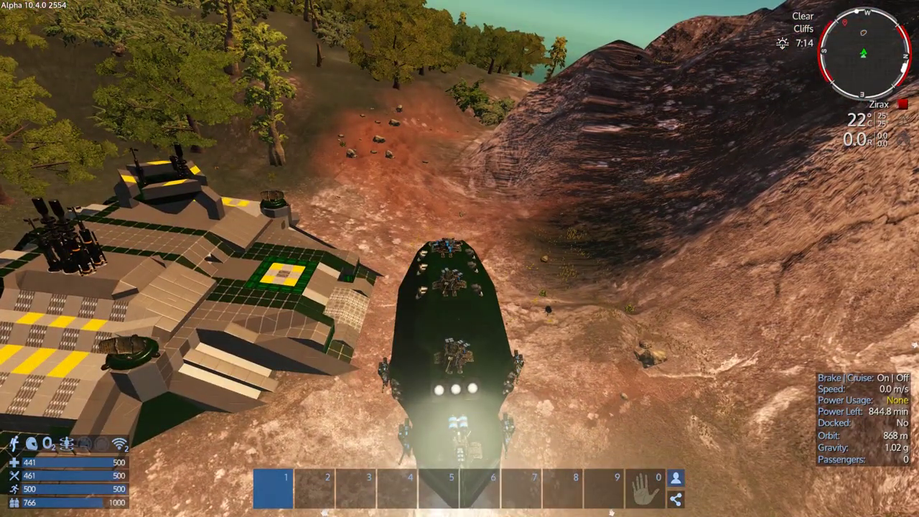
Leave the pilot seat and walk through the ship's interior rooms toward the hatch.
key(f)
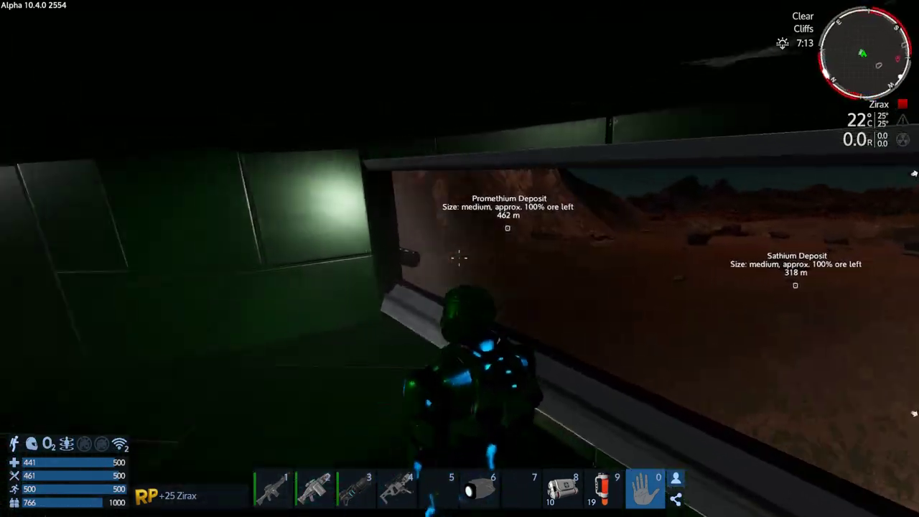
key(w)
key(w)
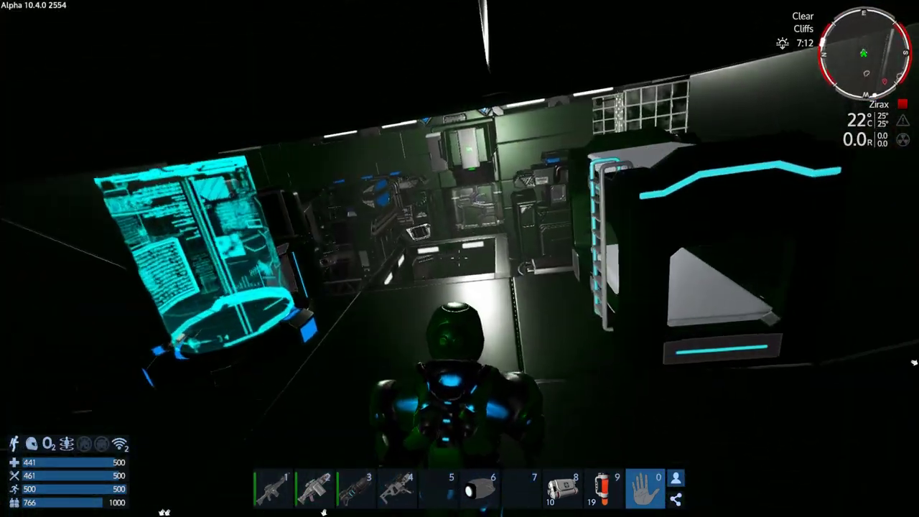
key(w)
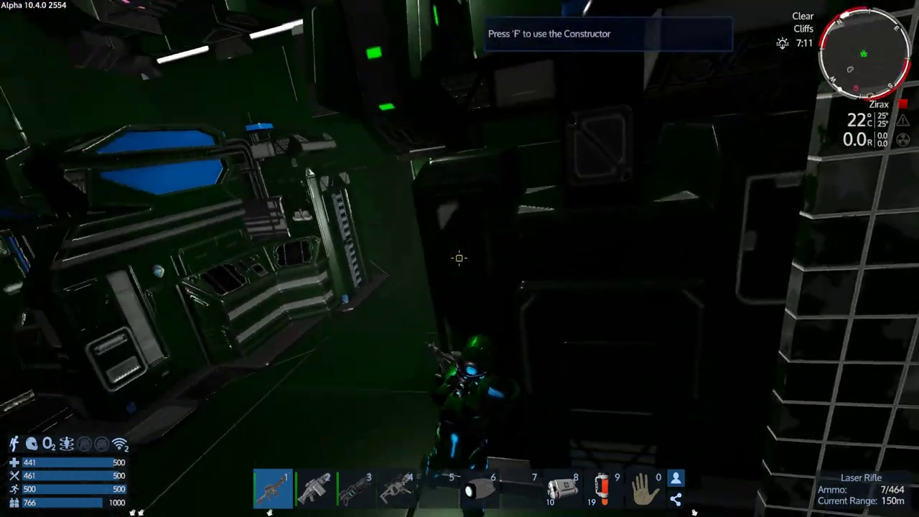
key(1)
key(r)
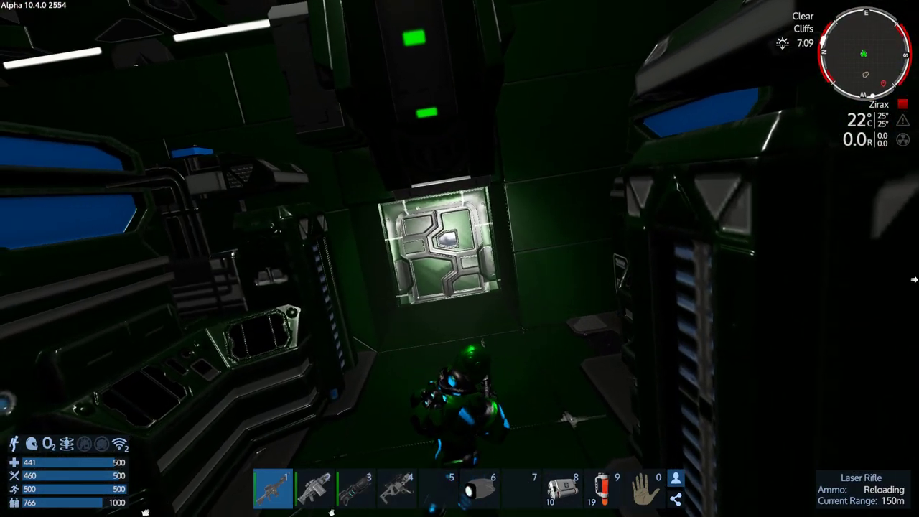
Pass through the hatch and walk to the edge of the opening above the terrain.
key(w)
key(f)
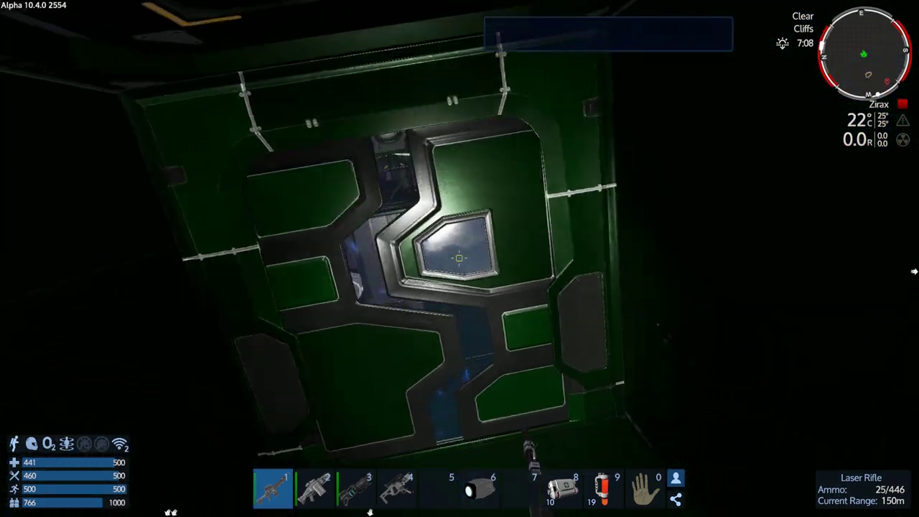
key(w)
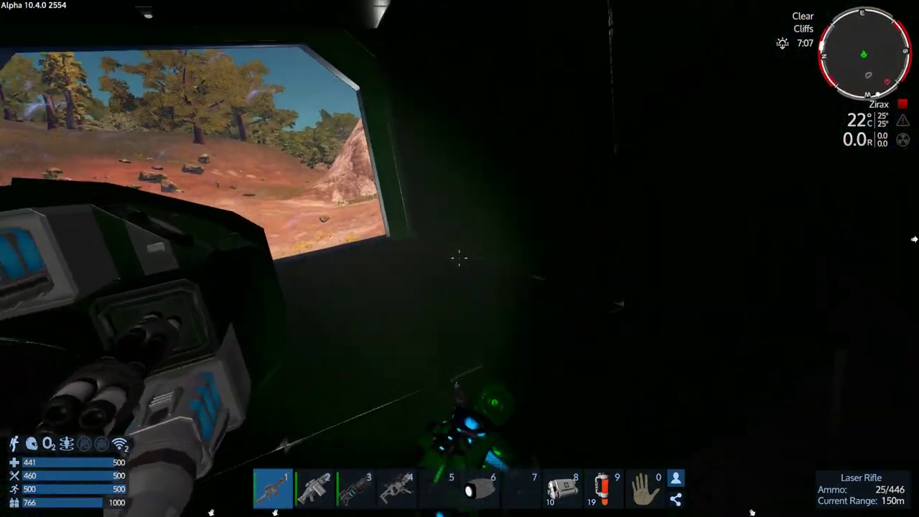
key(w)
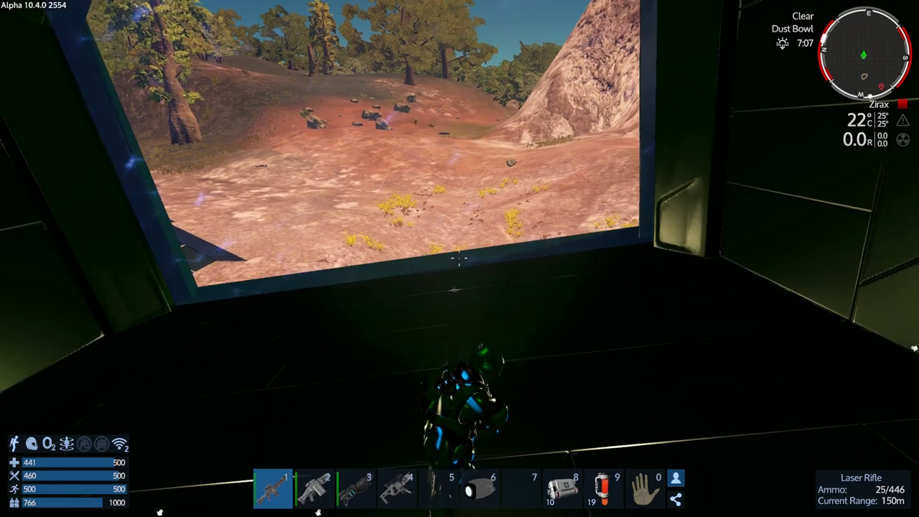
key(w)
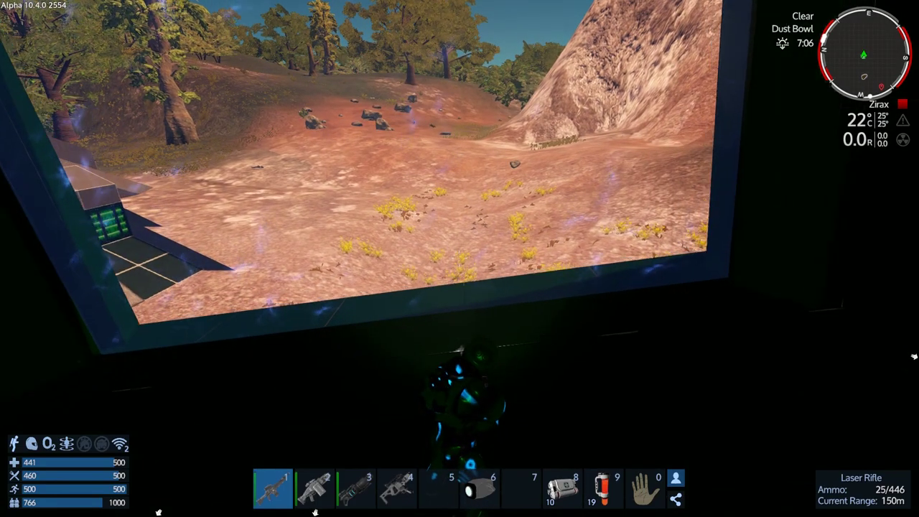
key(w)
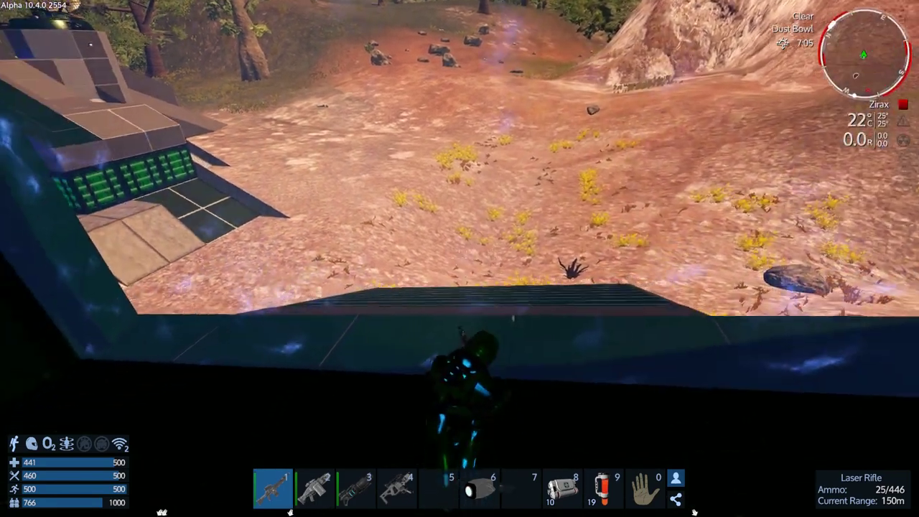
Turn toward the Zirax base, test-fire at it, and head for its entrance.
drag(459, 259, 287, 259)
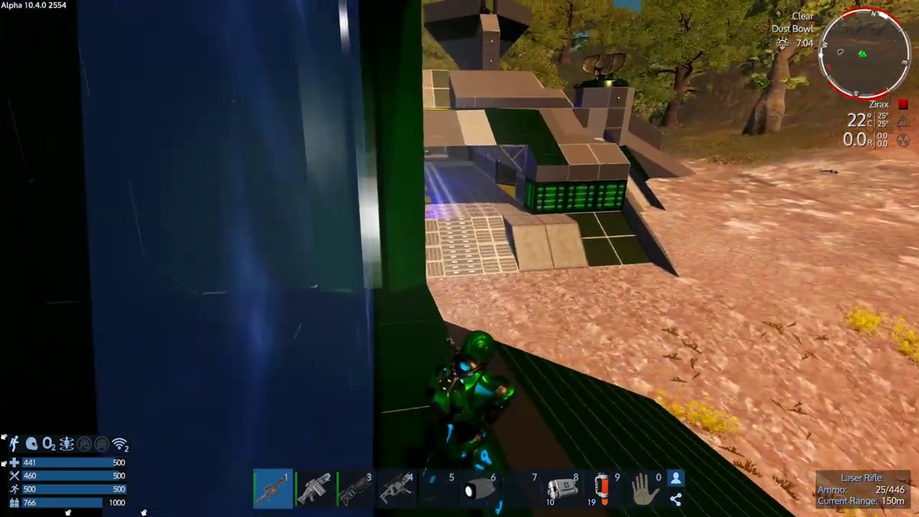
drag(460, 259, 323, 301)
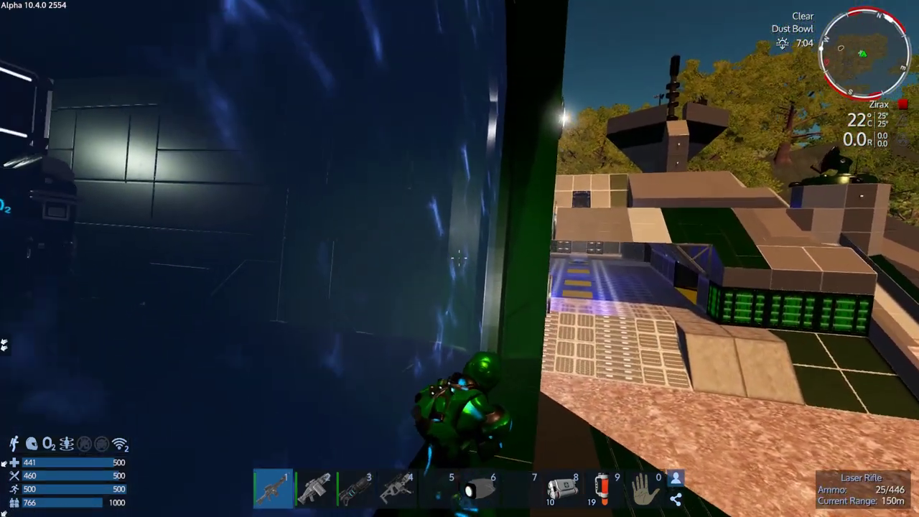
drag(459, 258, 402, 244)
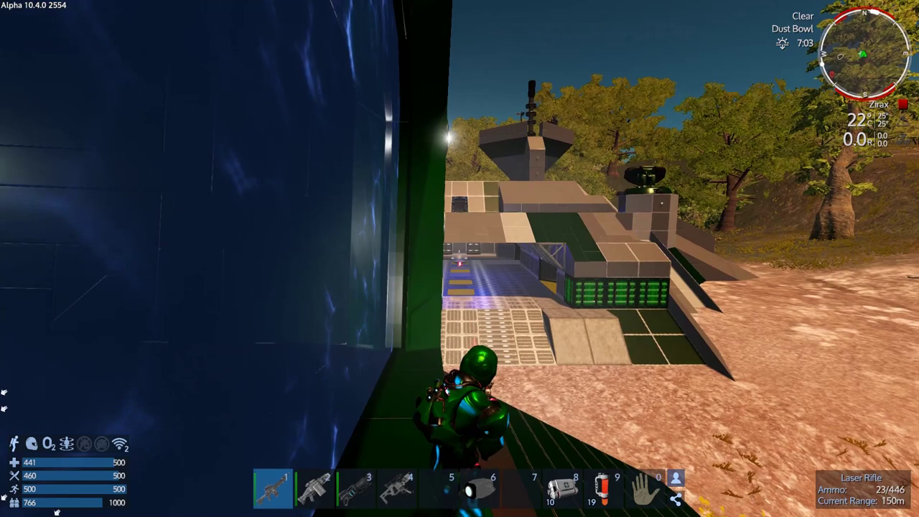
click(459, 259)
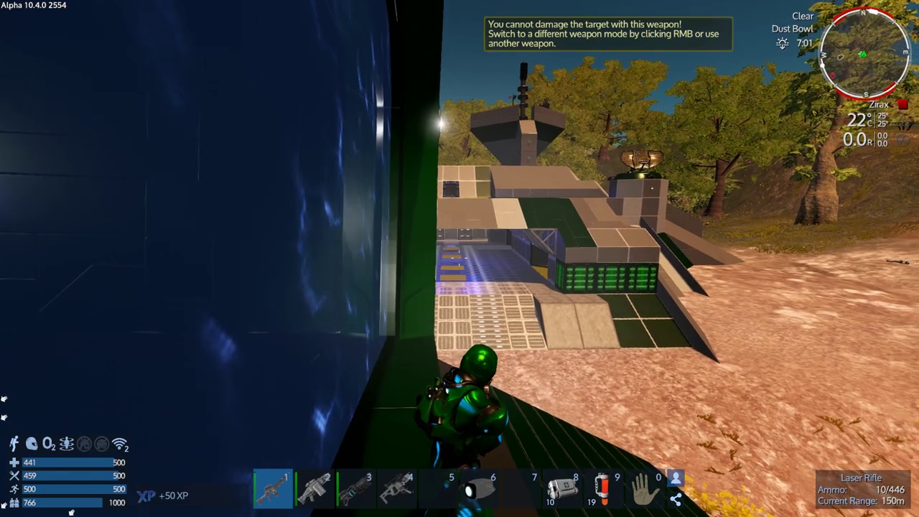
drag(460, 258, 431, 316)
key(w)
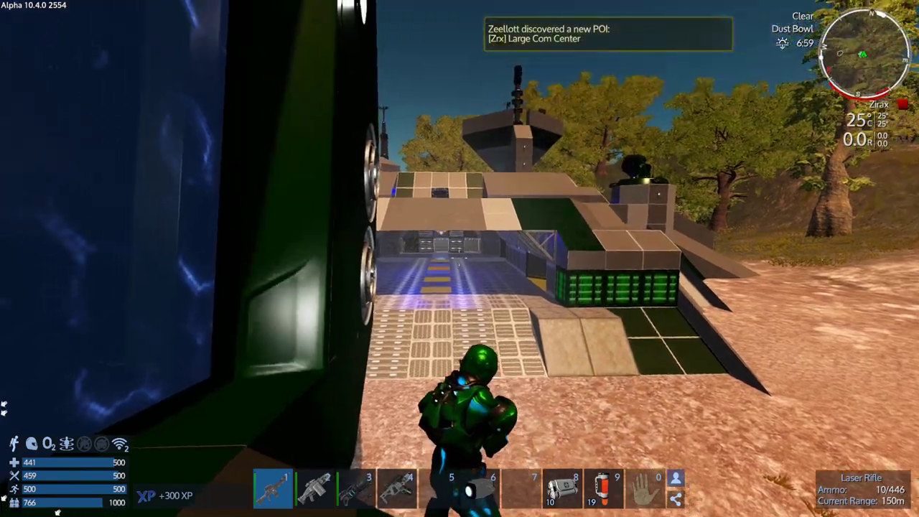
Close the ship's hangar door and reload the laser rifle.
drag(460, 258, 359, 215)
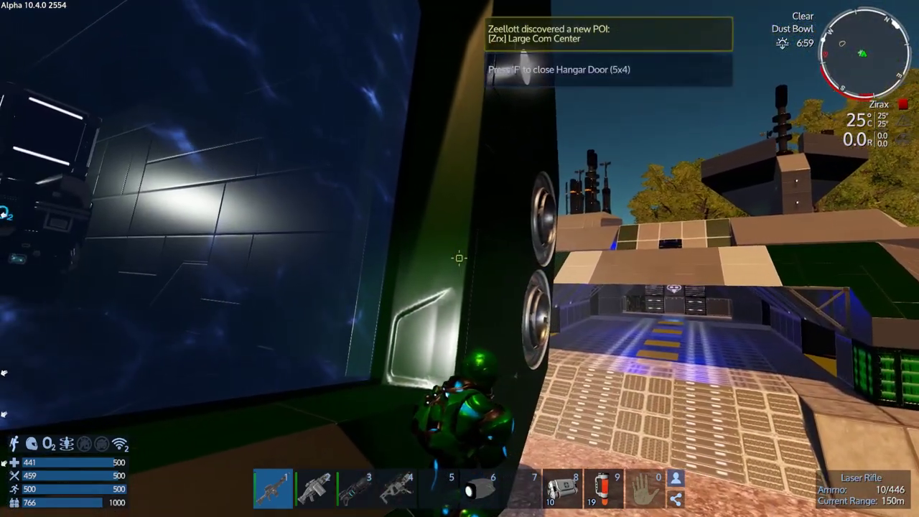
drag(460, 259, 445, 258)
key(f)
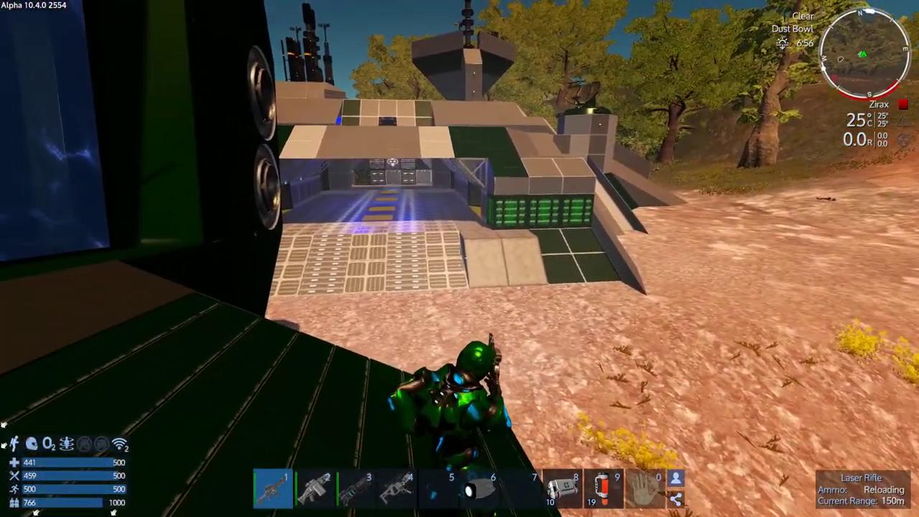
key(r)
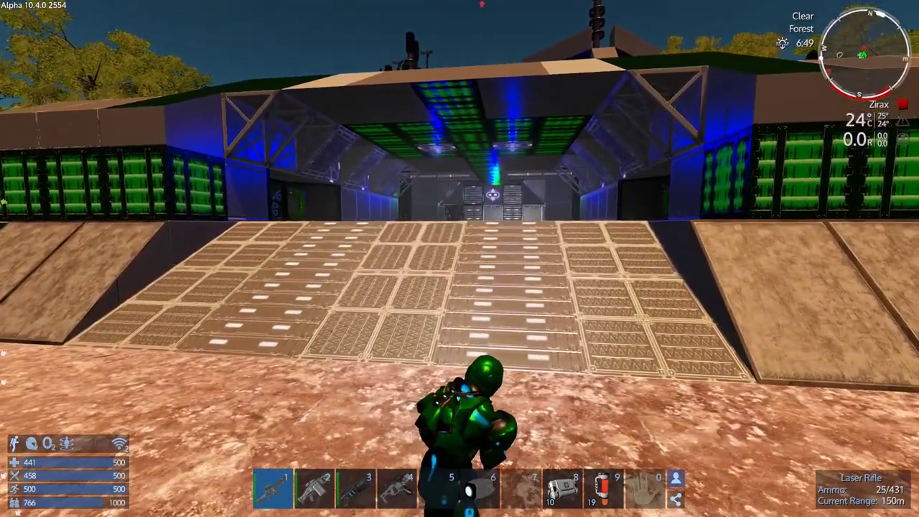
Walk up the ramp and into the Zirax hangar corridor.
key(w)
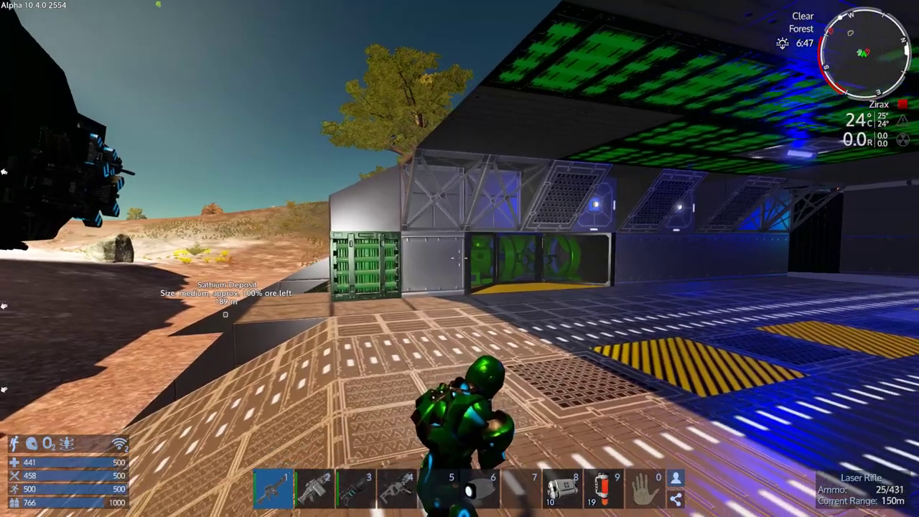
key(w)
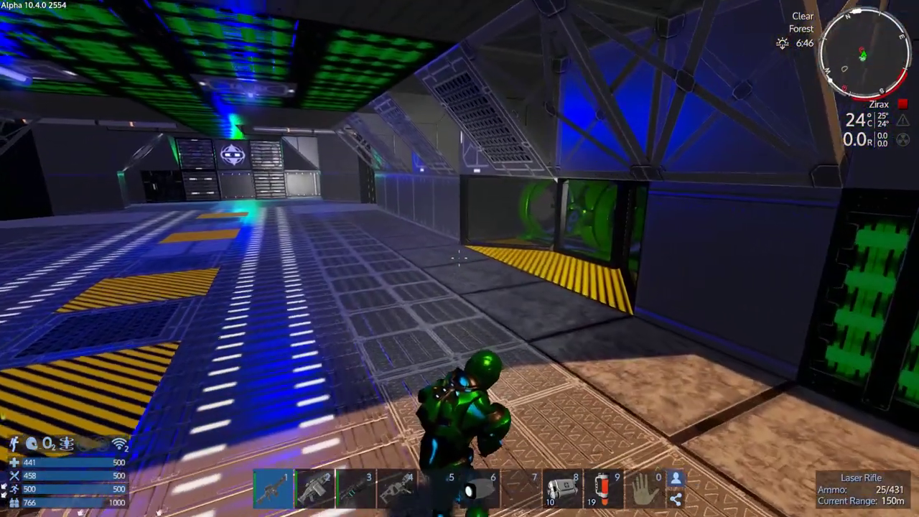
key(w)
key(w)
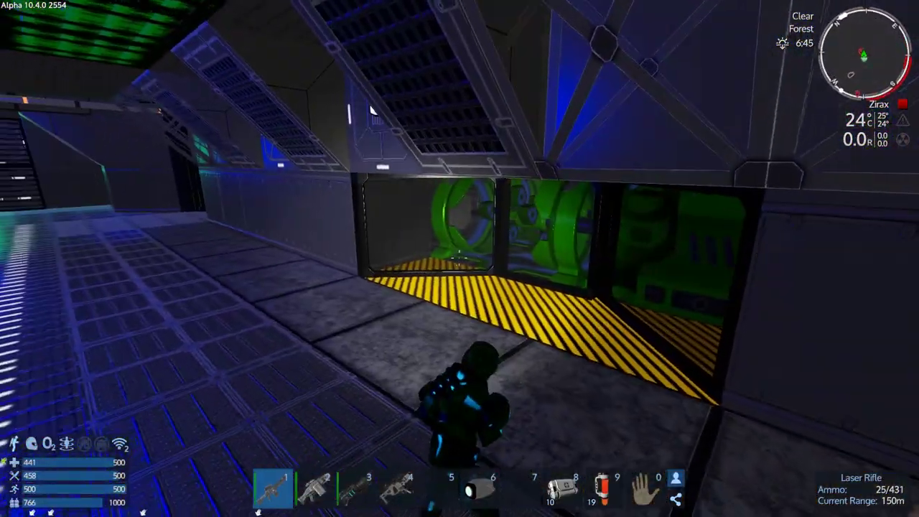
key(w)
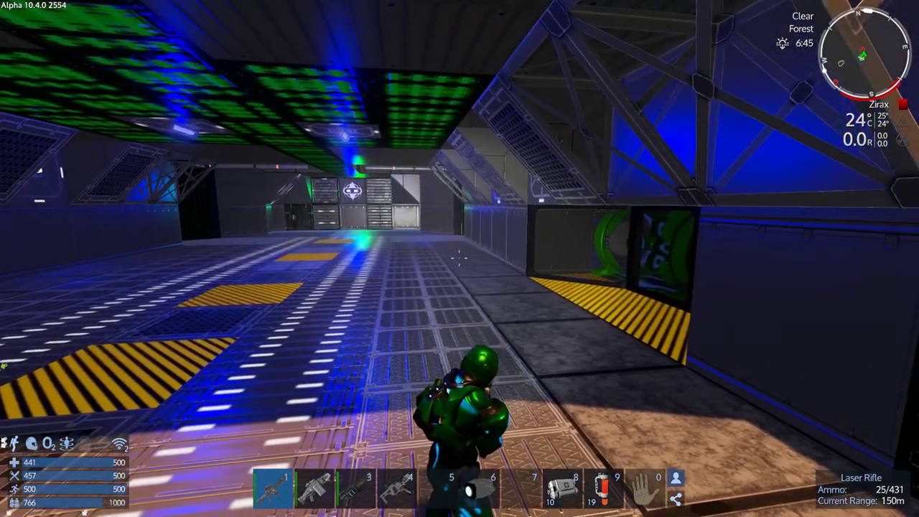
key(w)
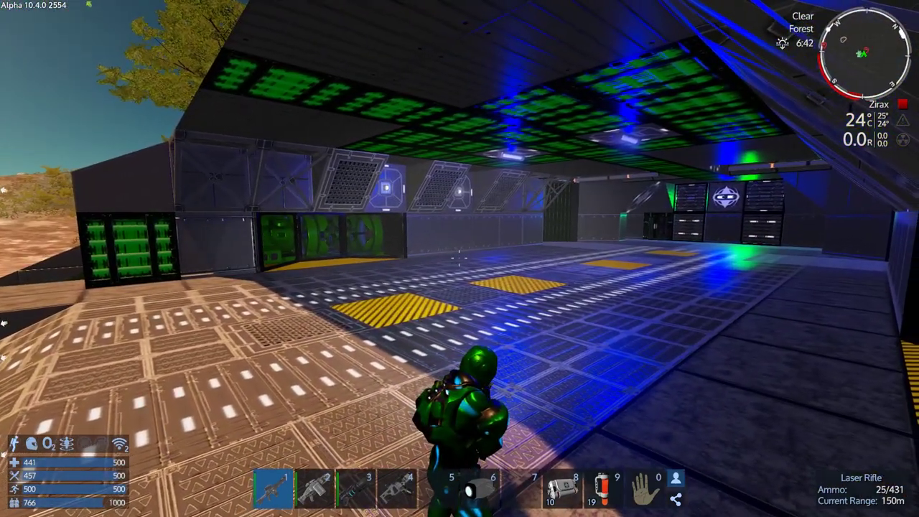
Follow the hangar wall in first-person view with the laser rifle drawn.
key(w)
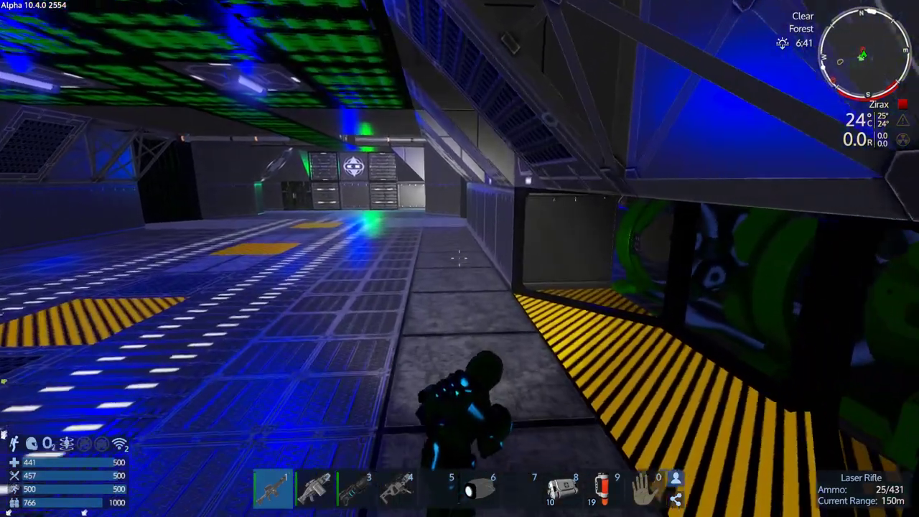
key(v)
key(w)
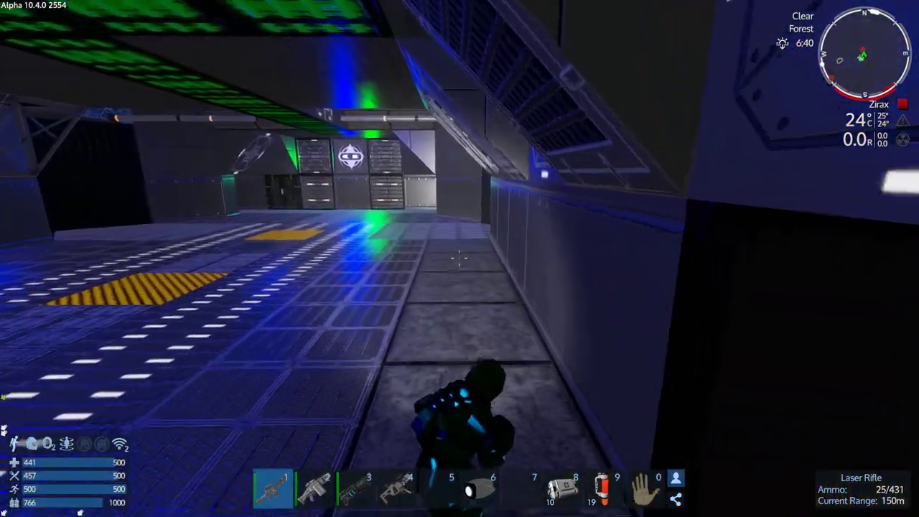
key(w)
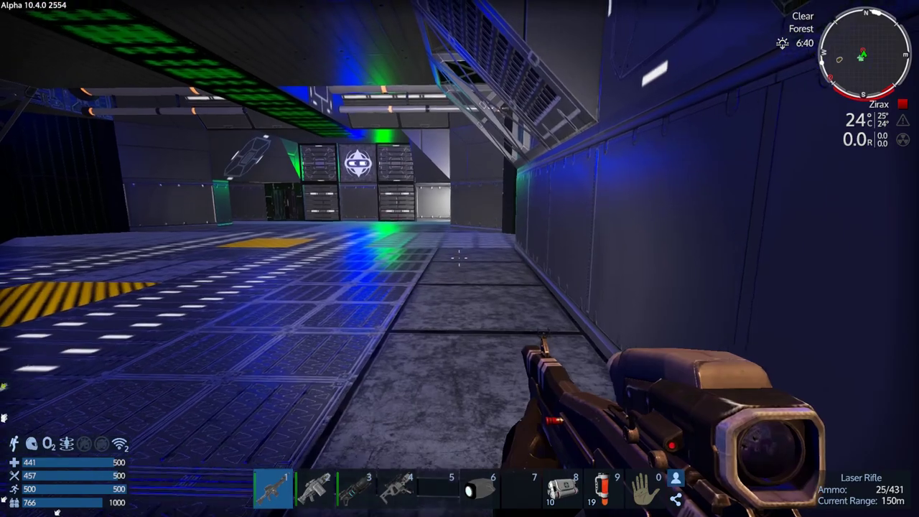
Advance down the corridor to the enemy ramp.
key(w)
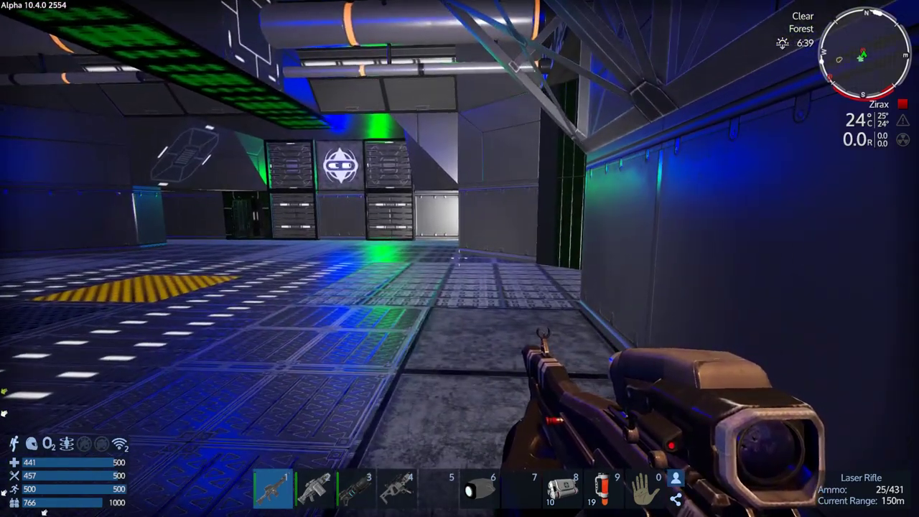
key(w)
key(w)
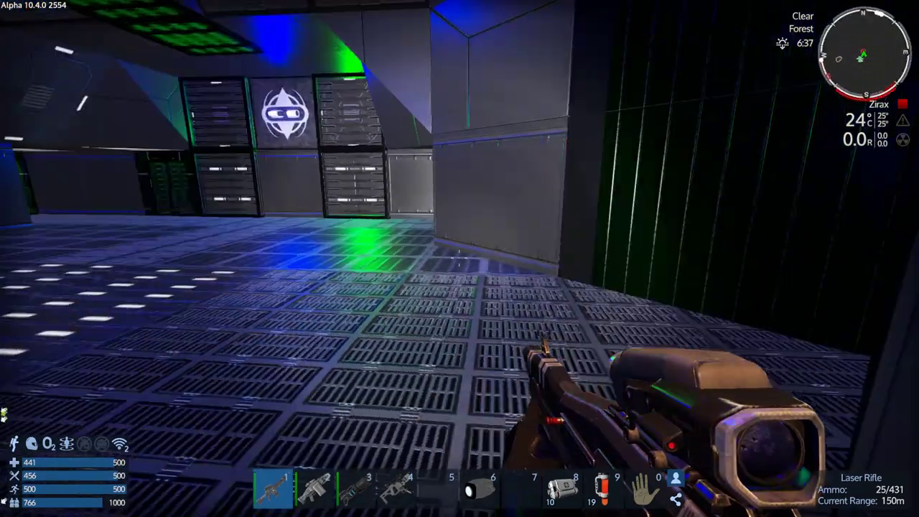
key(f)
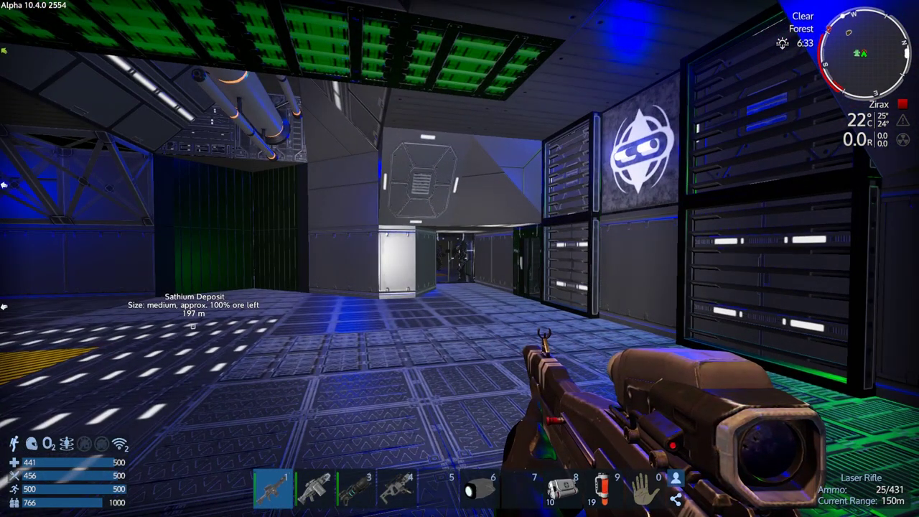
Shoot down the Zirax target with the laser rifle for 50 XP, then equip the rocket launcher.
click(459, 259)
click(460, 258)
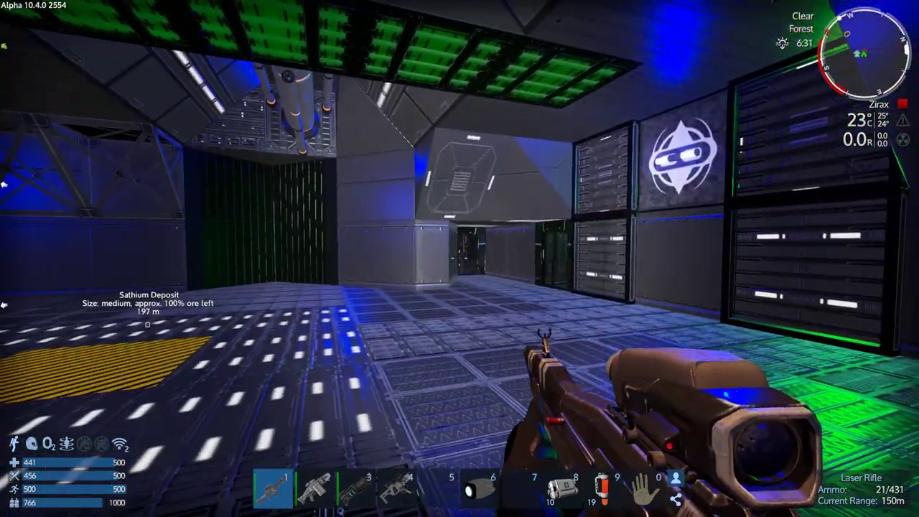
click(459, 258)
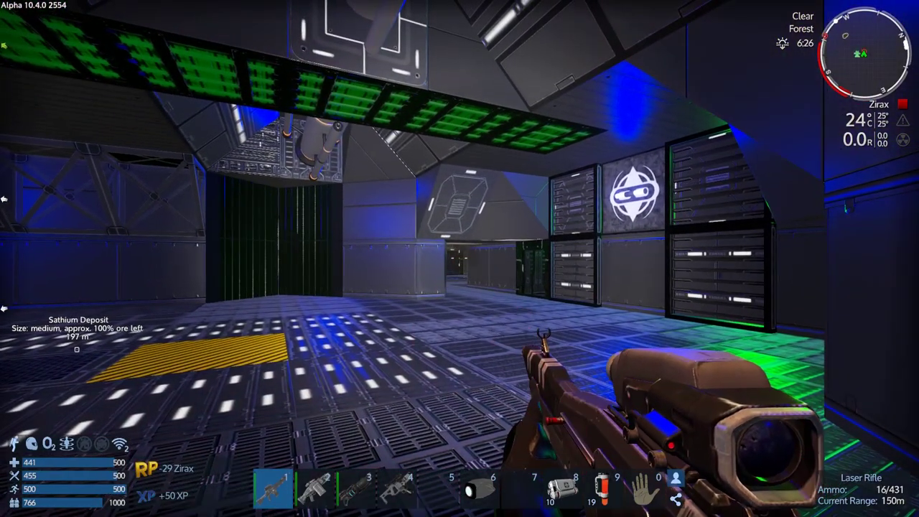
key(2)
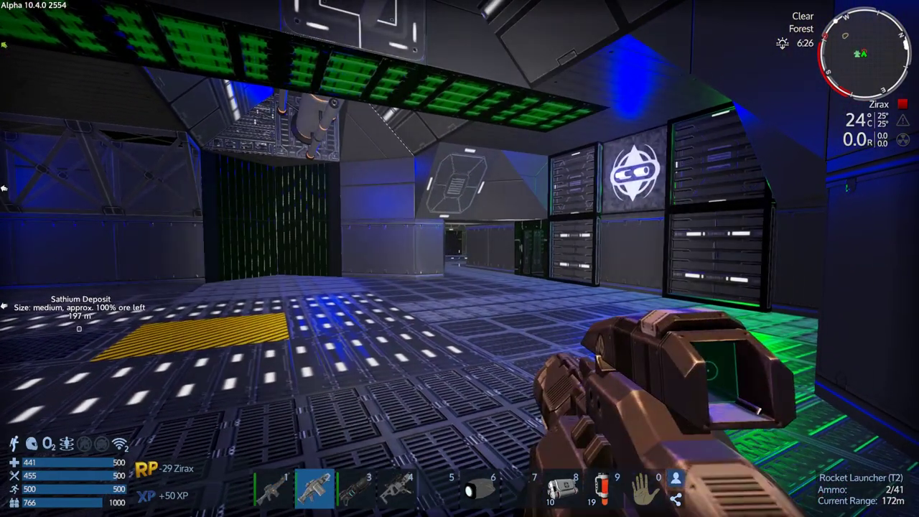
Reload and fire a rocket at the hall target, then switch back to the laser rifle.
key(r)
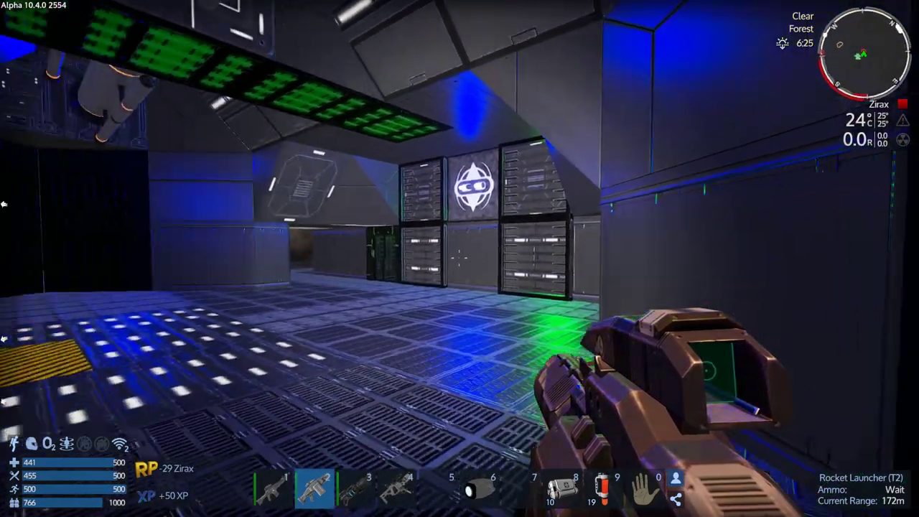
click(459, 259)
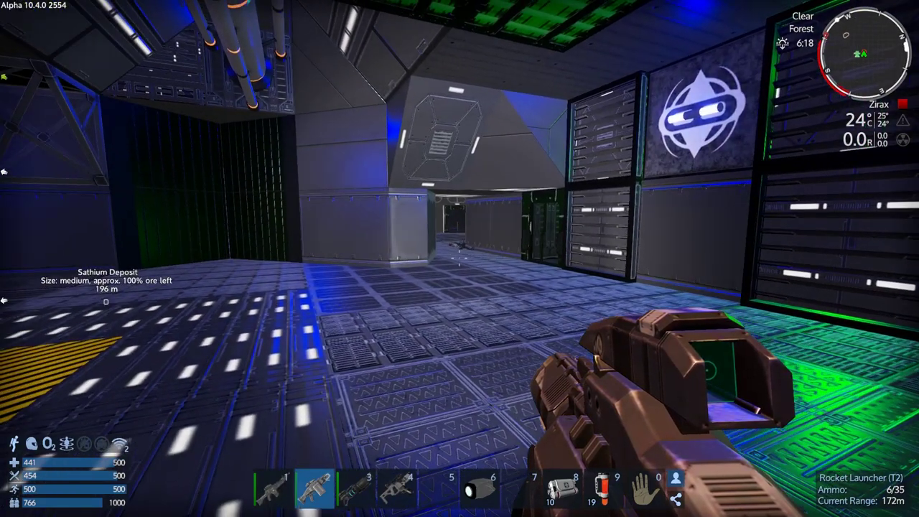
key(1)
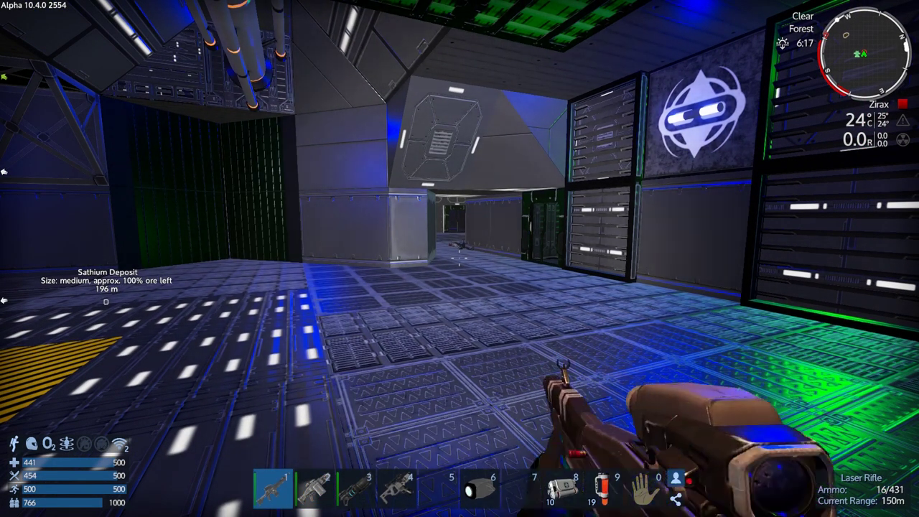
Reload the laser rifle and walk through the doorway into the larger room.
key(r)
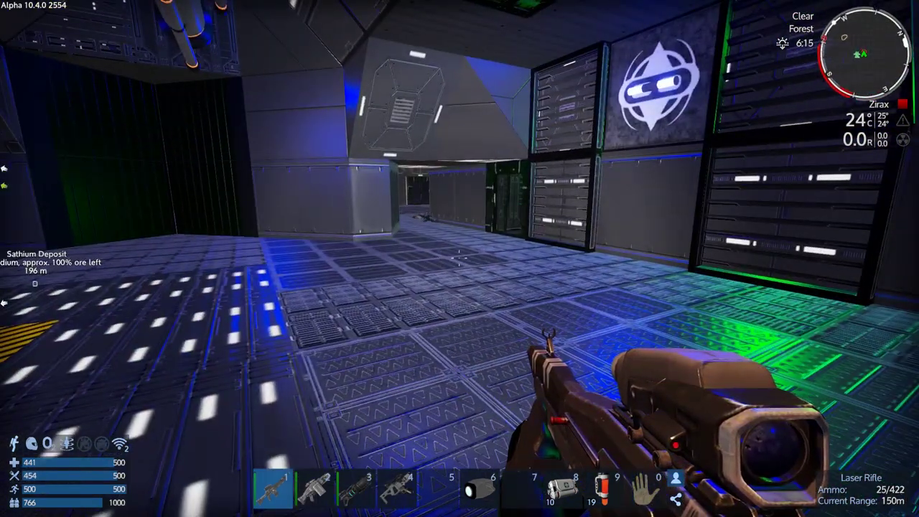
key(w)
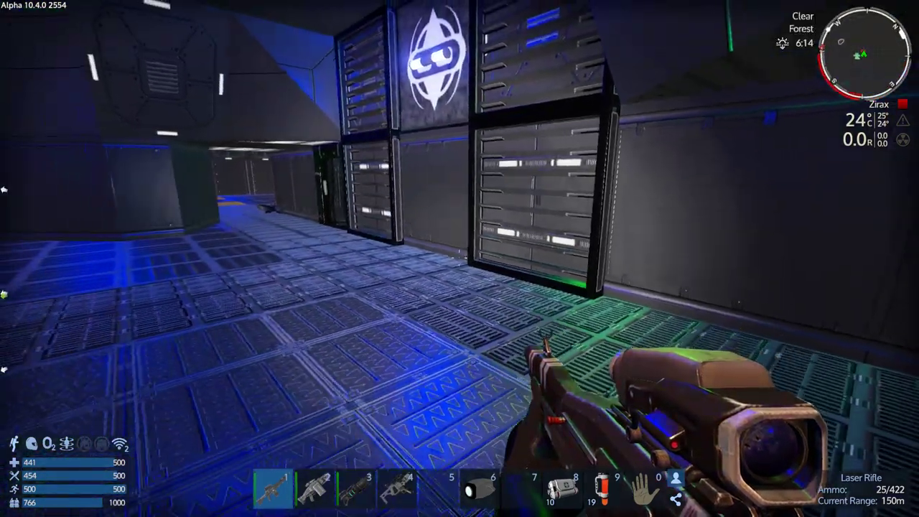
key(w)
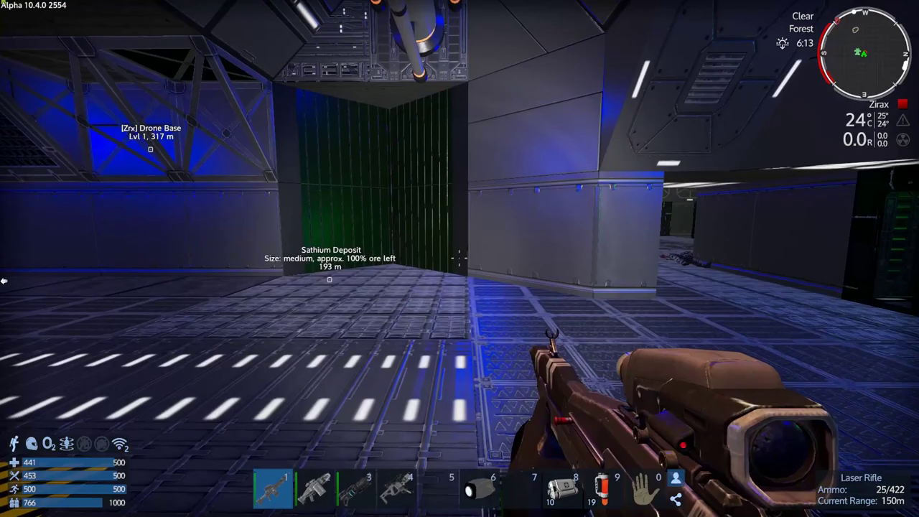
key(w)
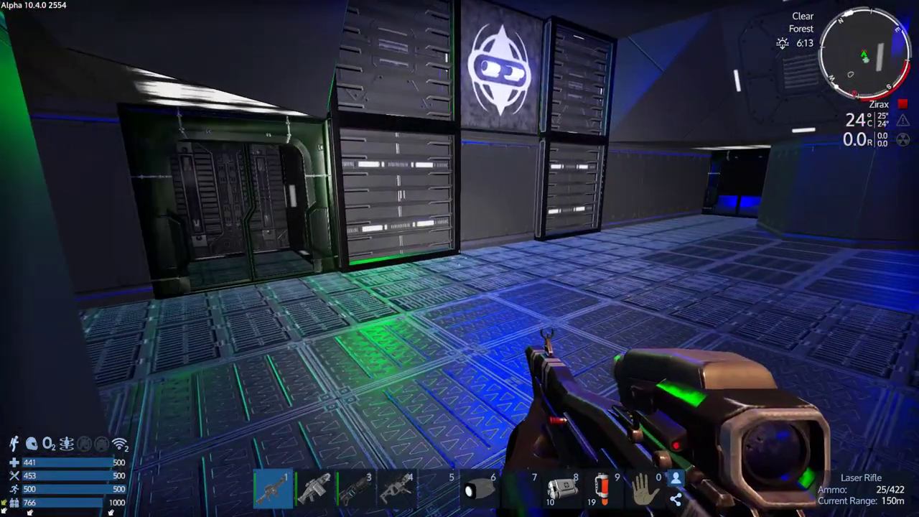
key(w)
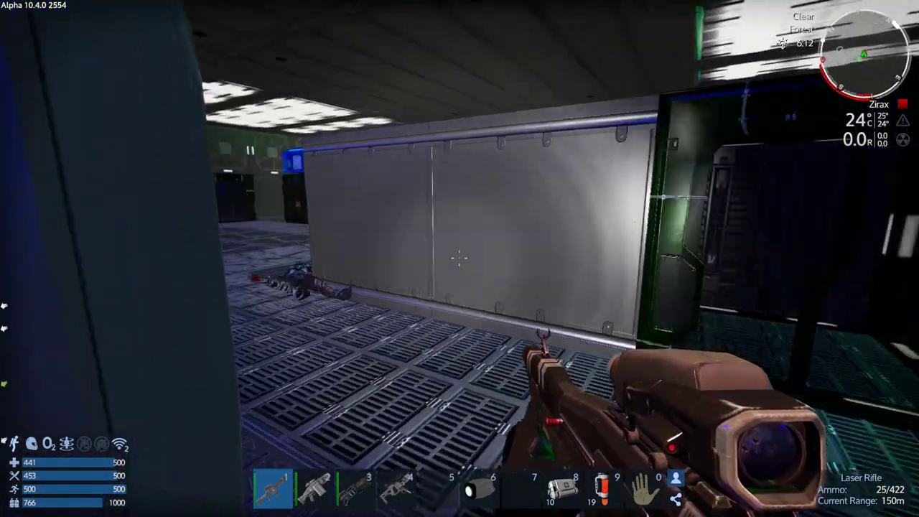
key(w)
key(w)
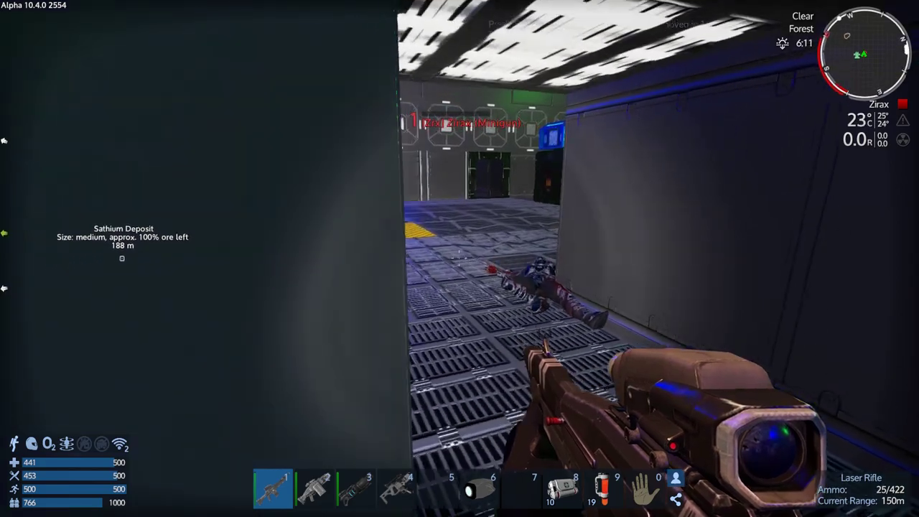
key(w)
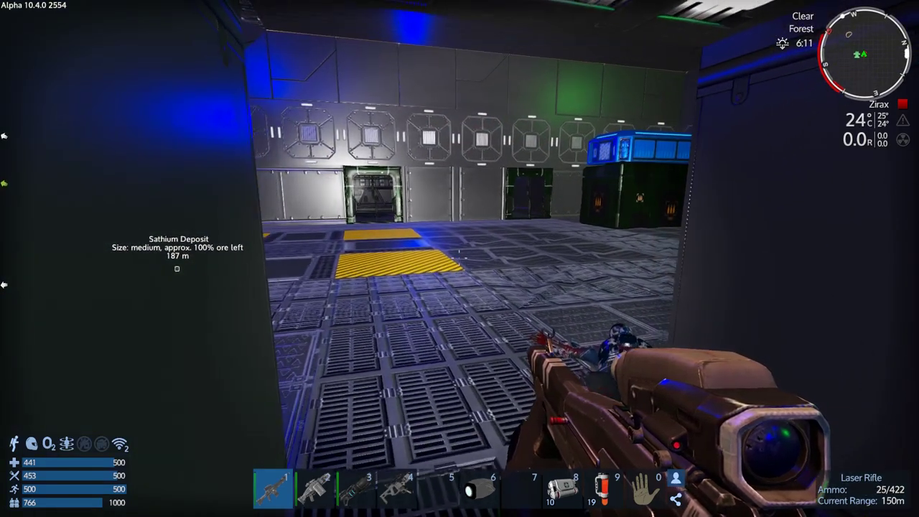
key(w)
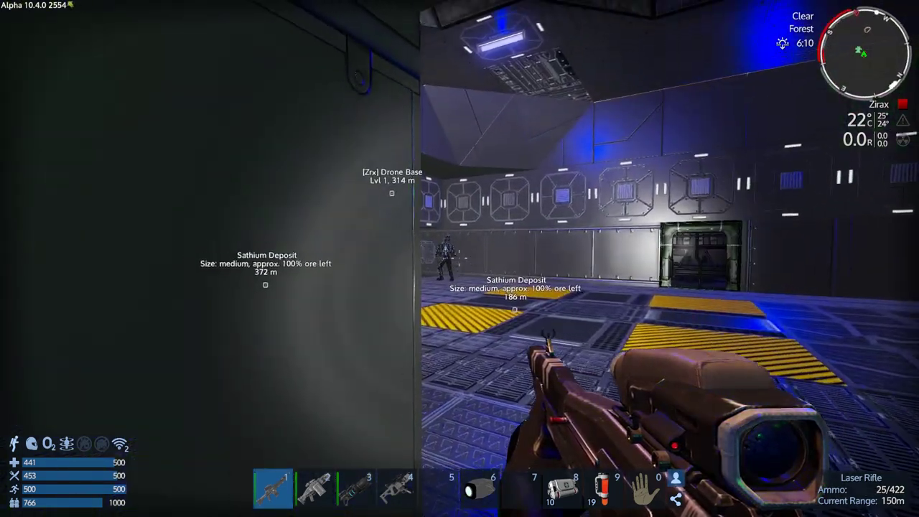
Shoot the Zirax soldier and take everything from its body.
click(459, 259)
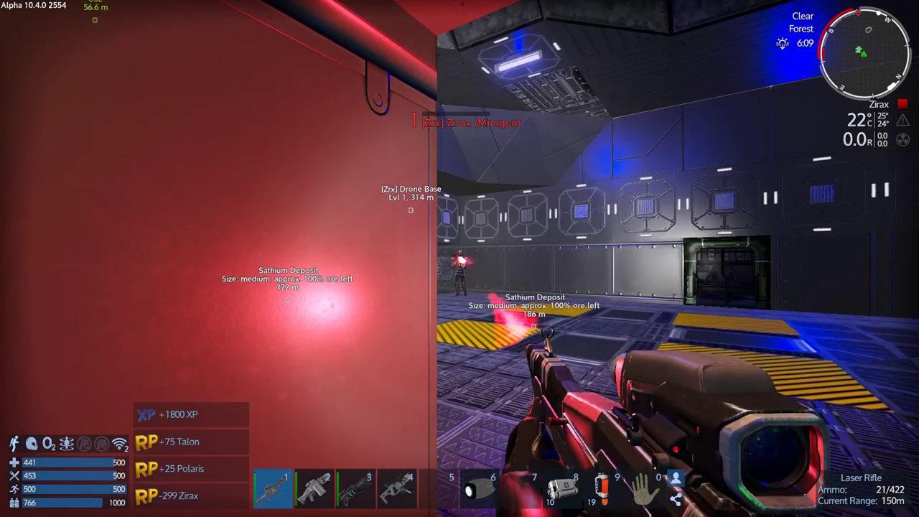
key(w)
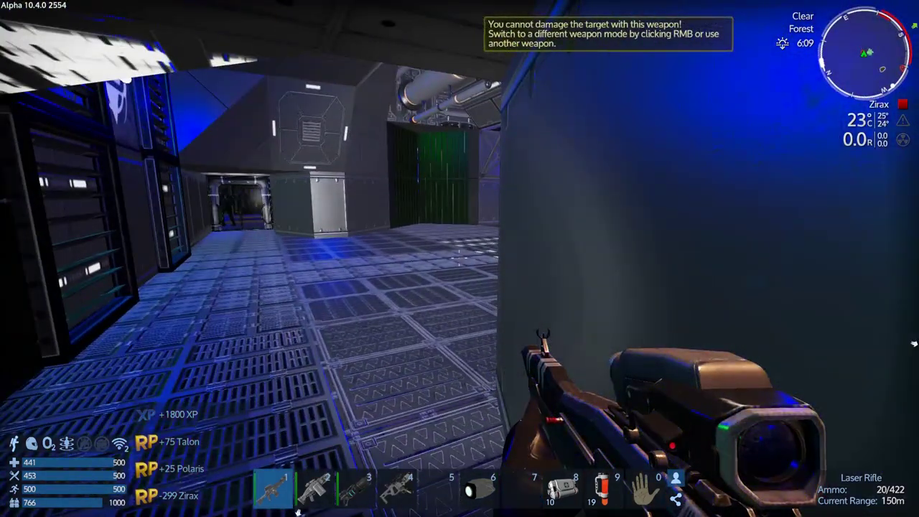
key(w)
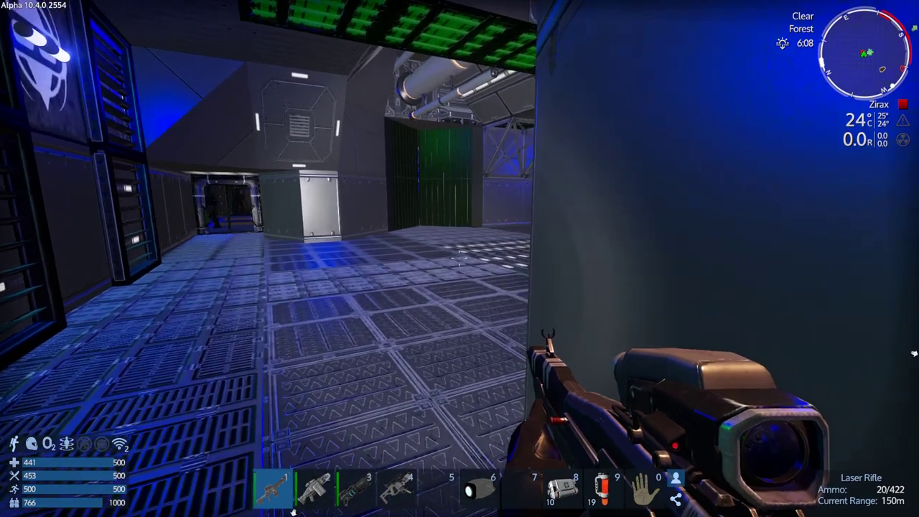
key(w)
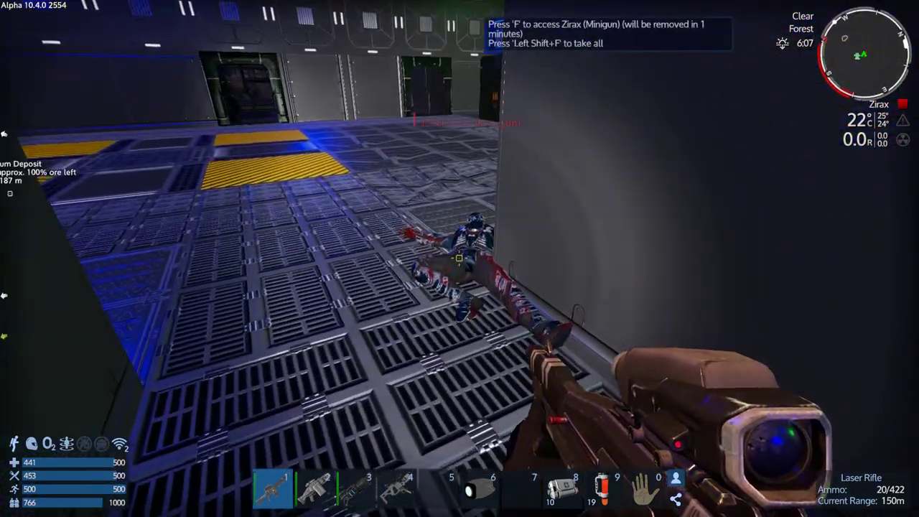
key(shift+f)
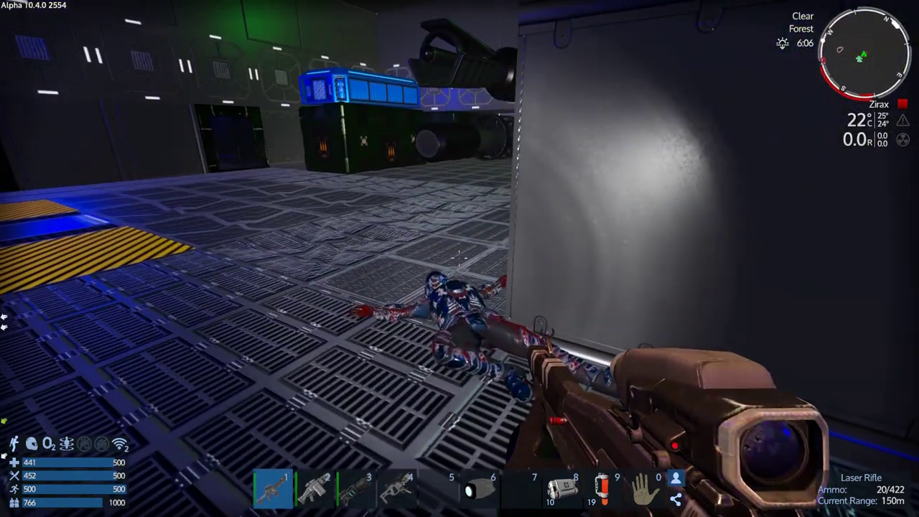
Look around the base past the cannons, doors and blue machinery to the ramp.
key(w)
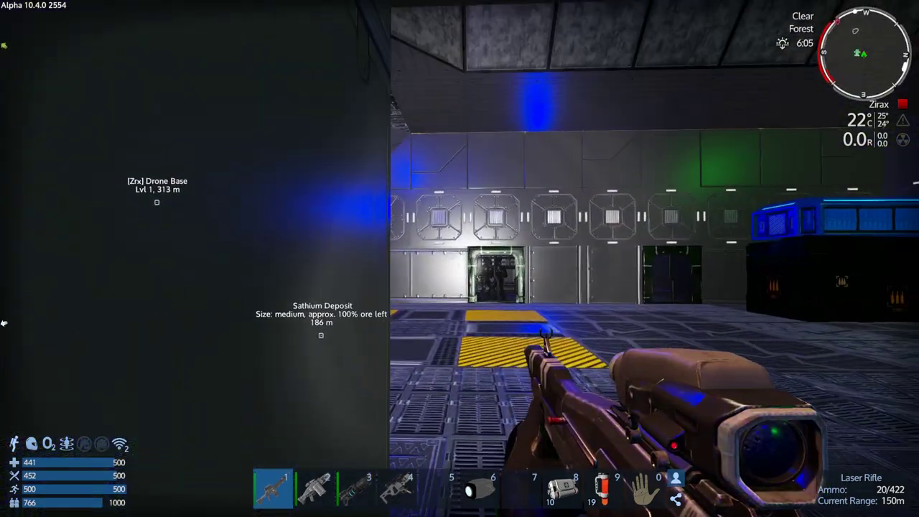
key(w)
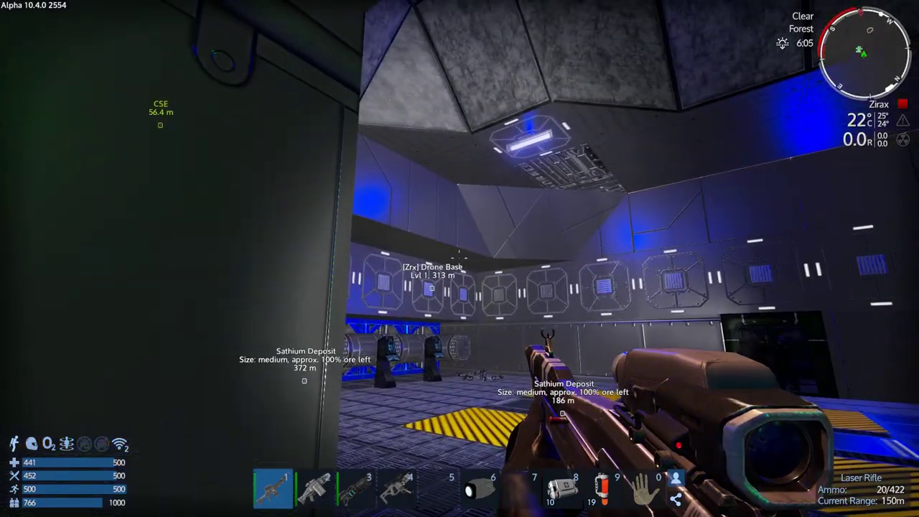
key(w)
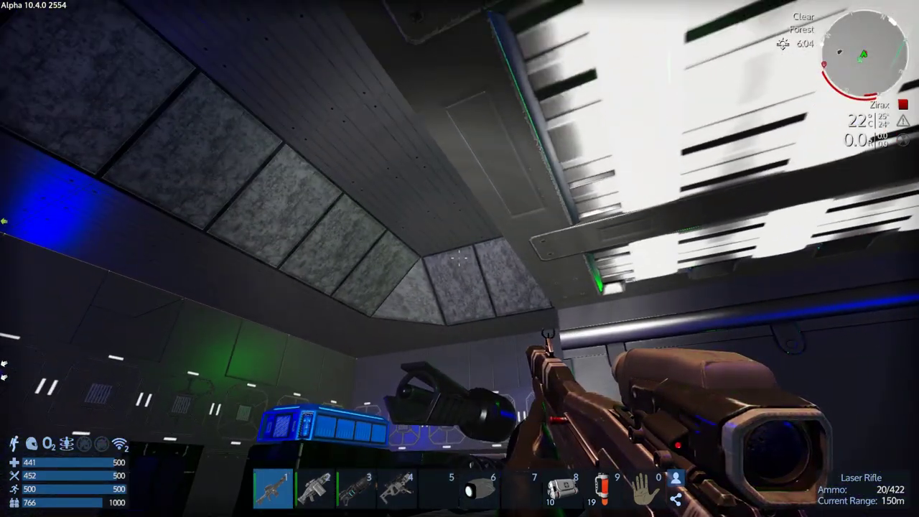
key(w)
key(w)
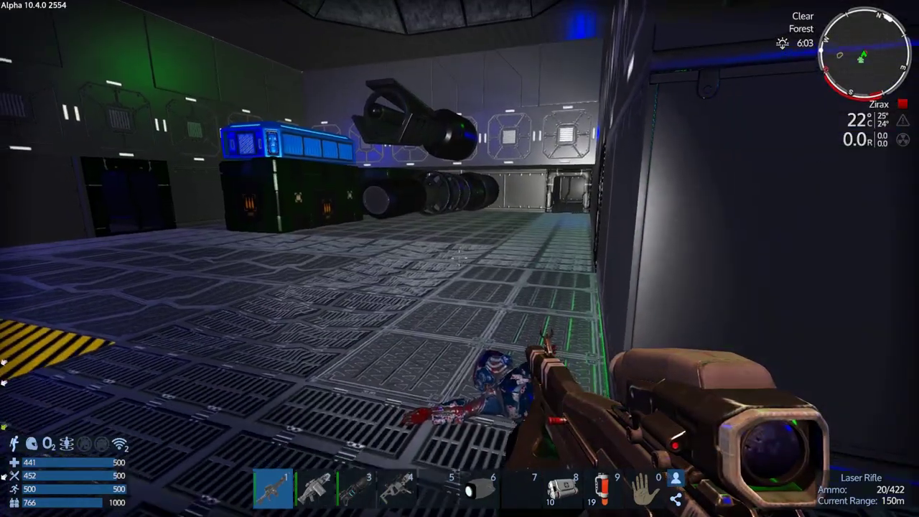
key(w)
key(w)
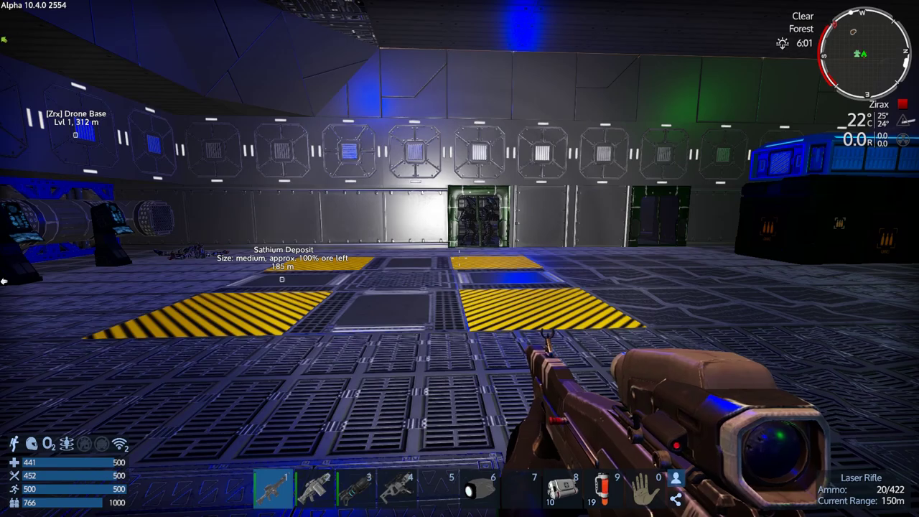
key(w)
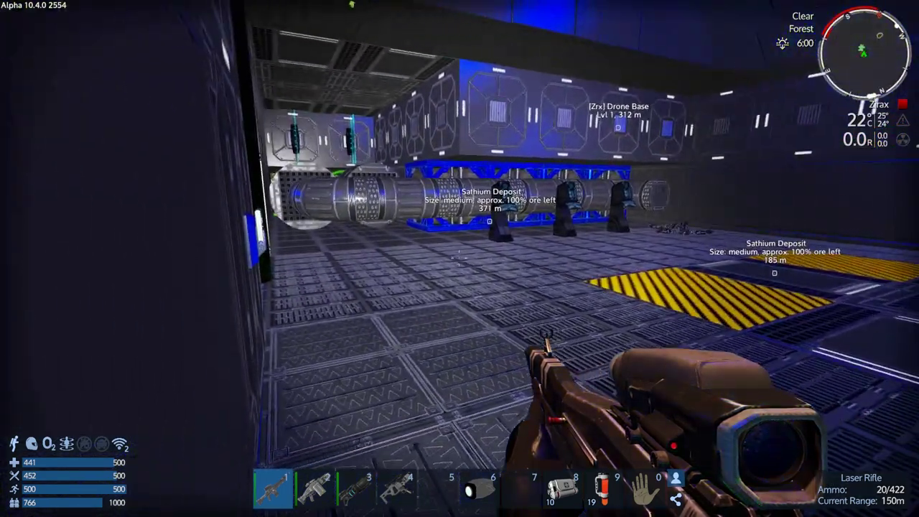
key(w)
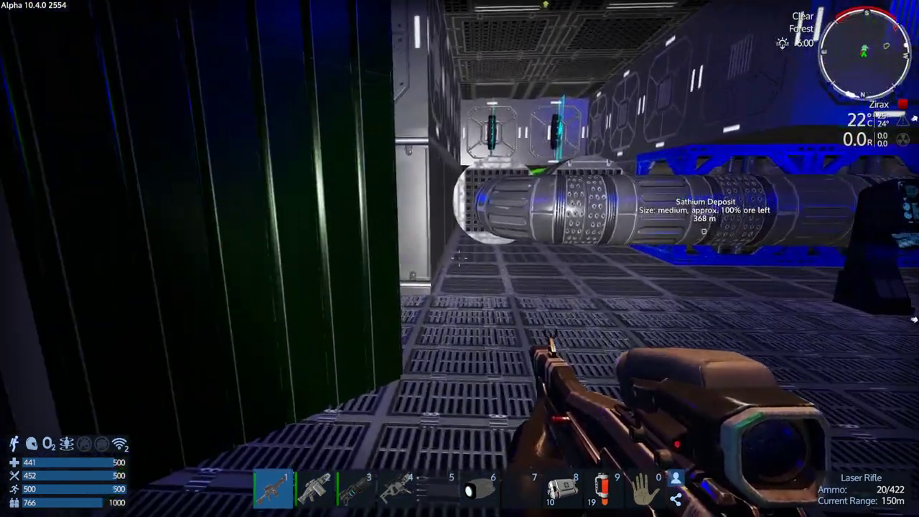
key(w)
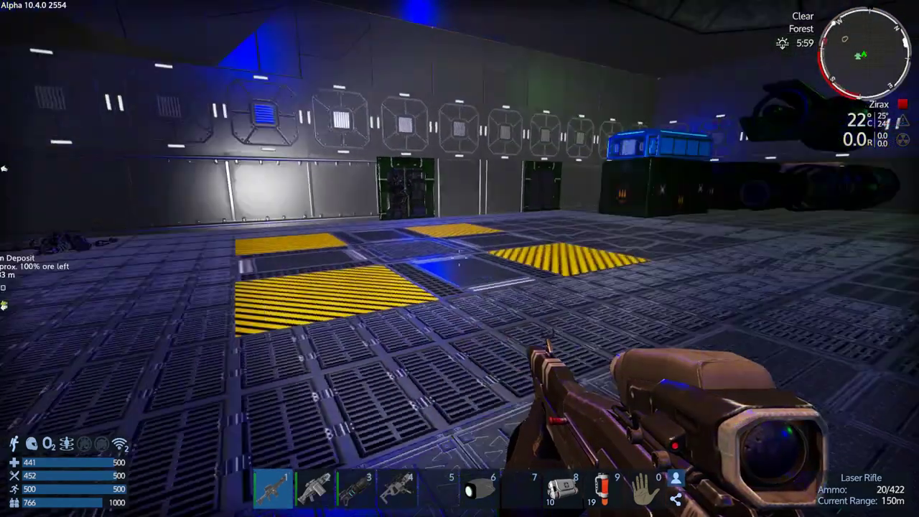
Pass through the side corridor back into the hangar and approach the server racks.
key(s)
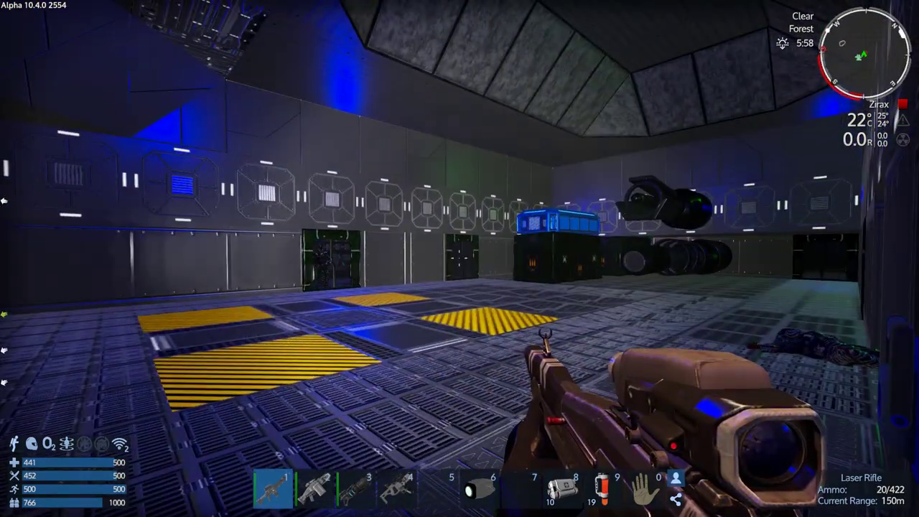
key(w)
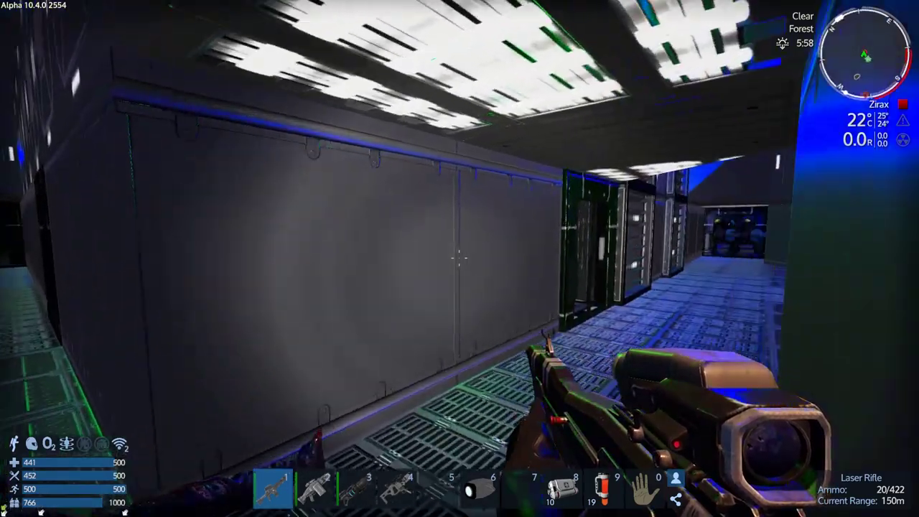
key(w)
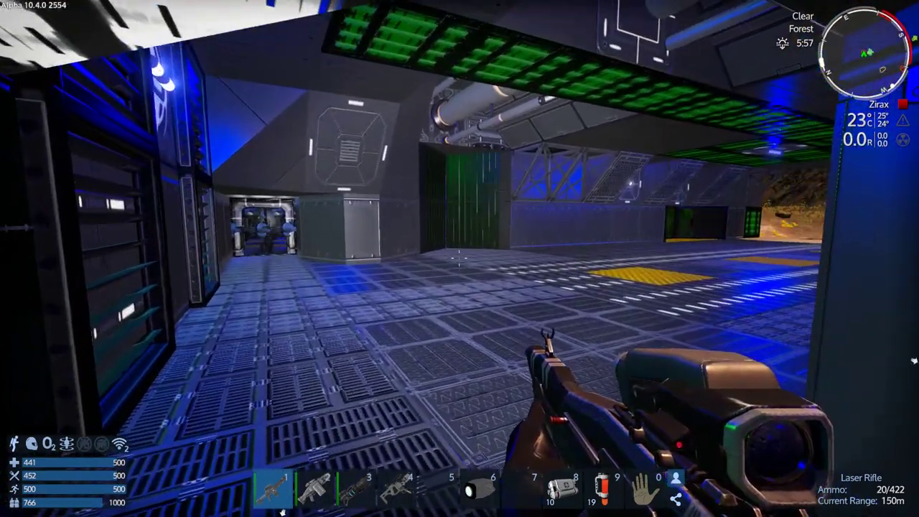
key(d)
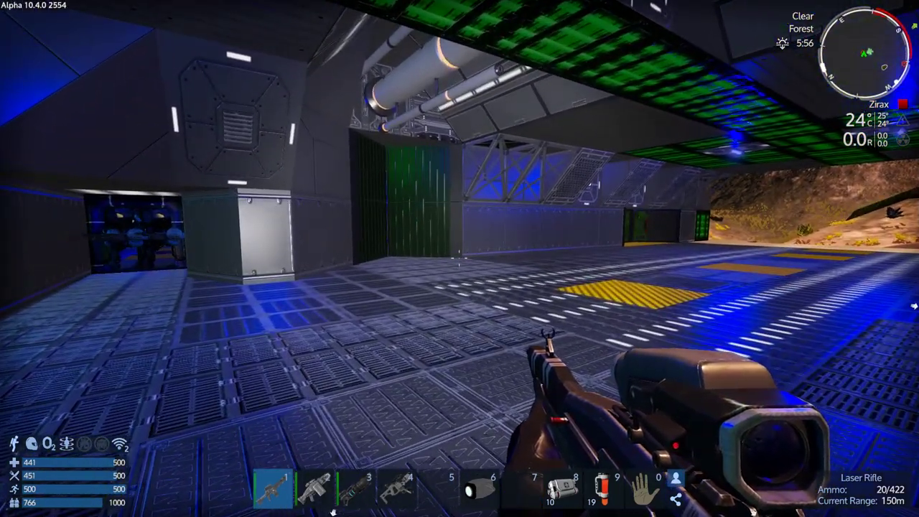
key(w)
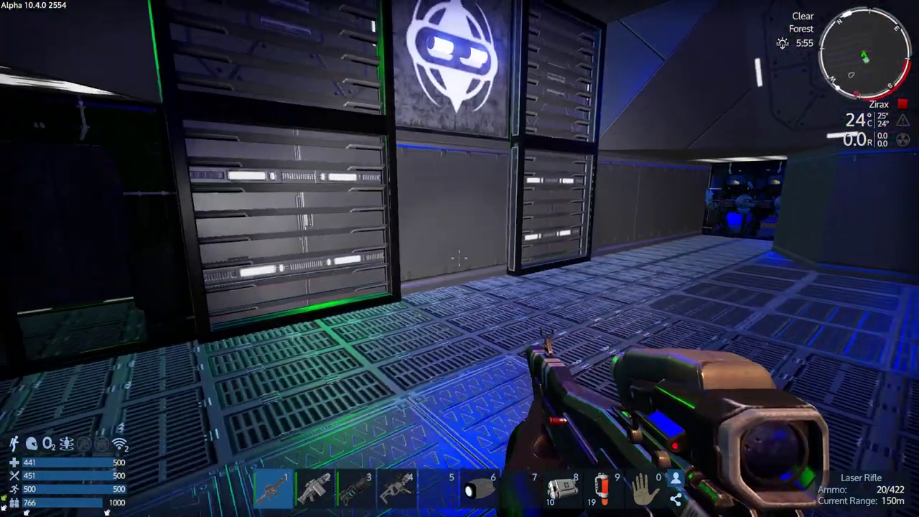
key(s)
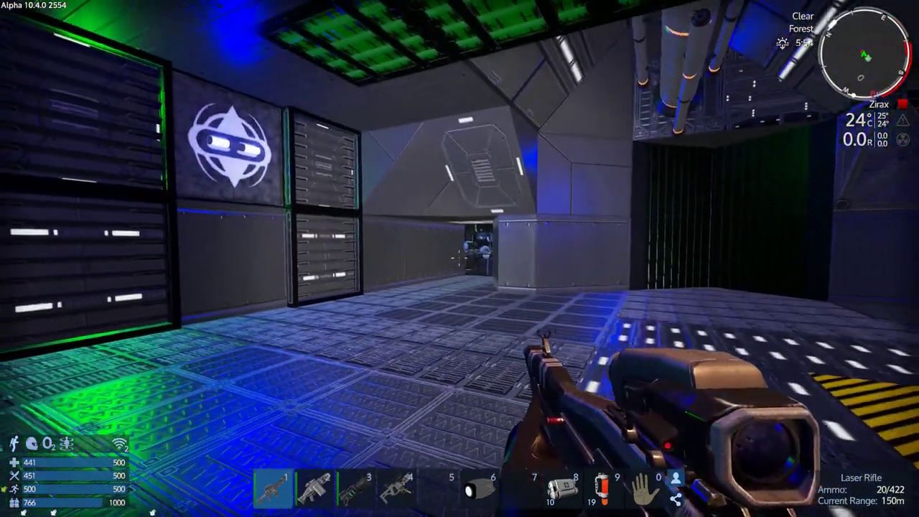
key(w)
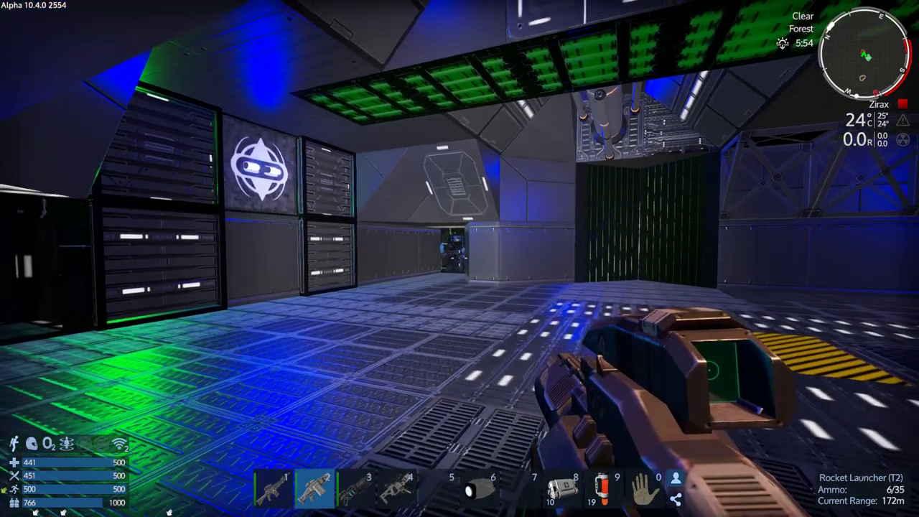
Rocket the drone and combat mechanoid down the corridor, then heal with a MediKit.
click(459, 258)
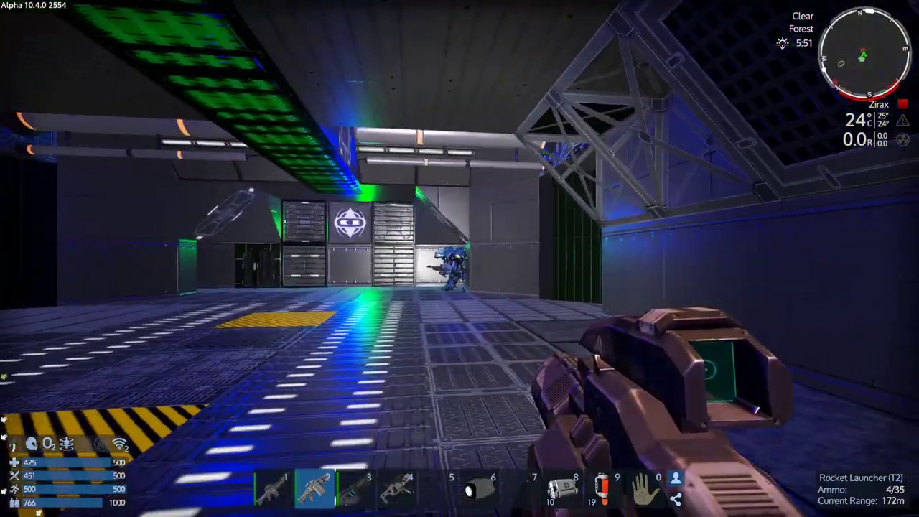
click(459, 259)
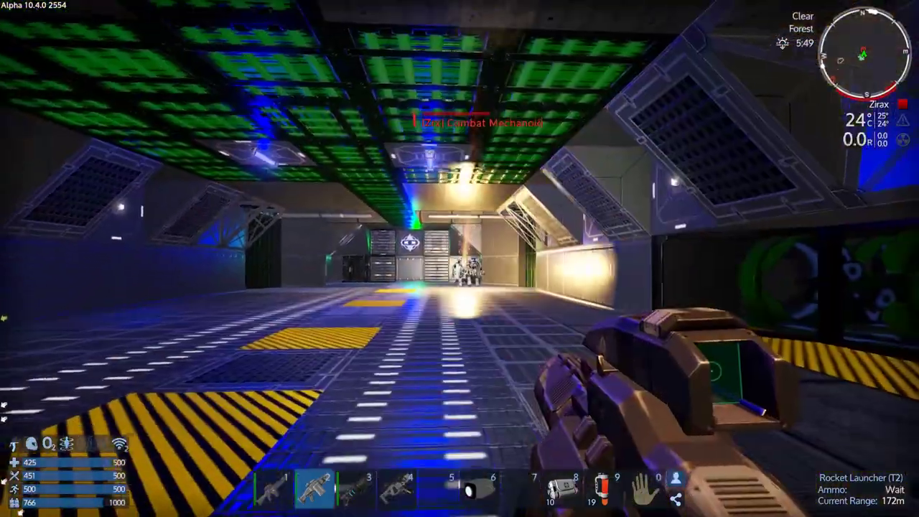
click(460, 258)
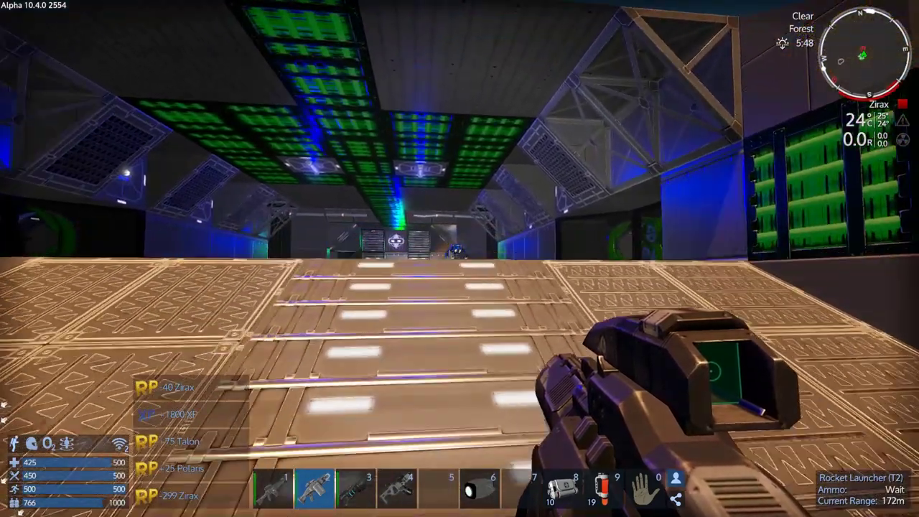
click(459, 258)
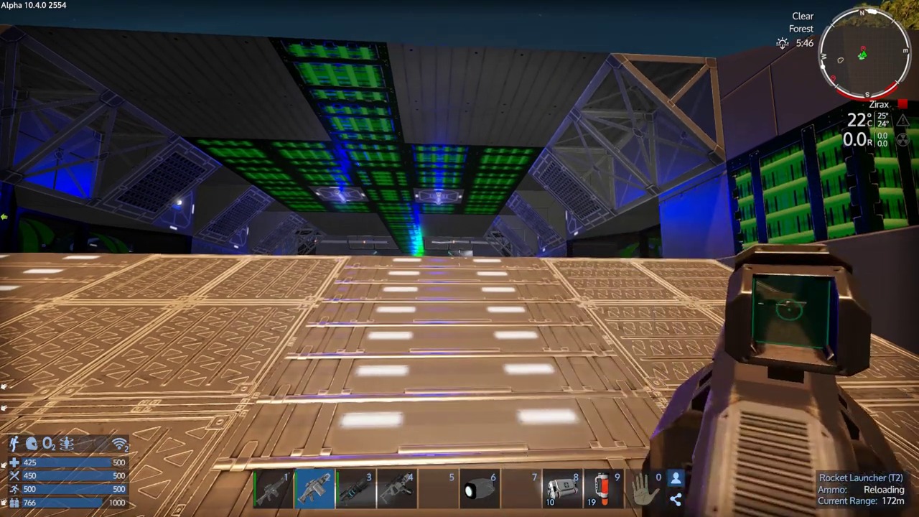
key(8)
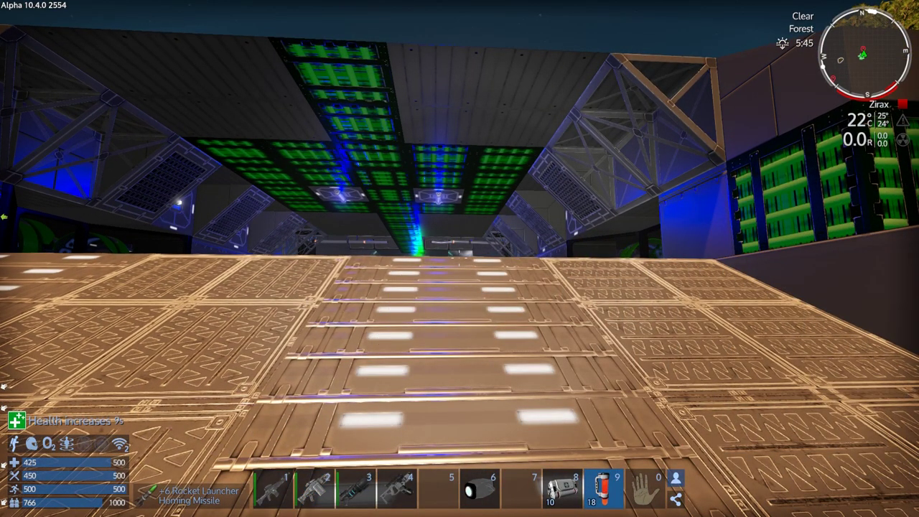
key(2)
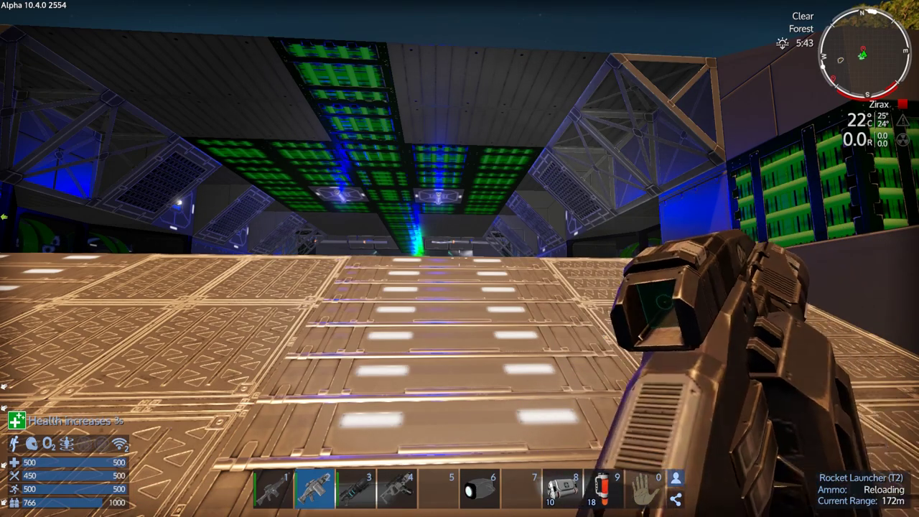
Walk past the enemy wrecks to inspect them, then switch back to the laser rifle.
key(w)
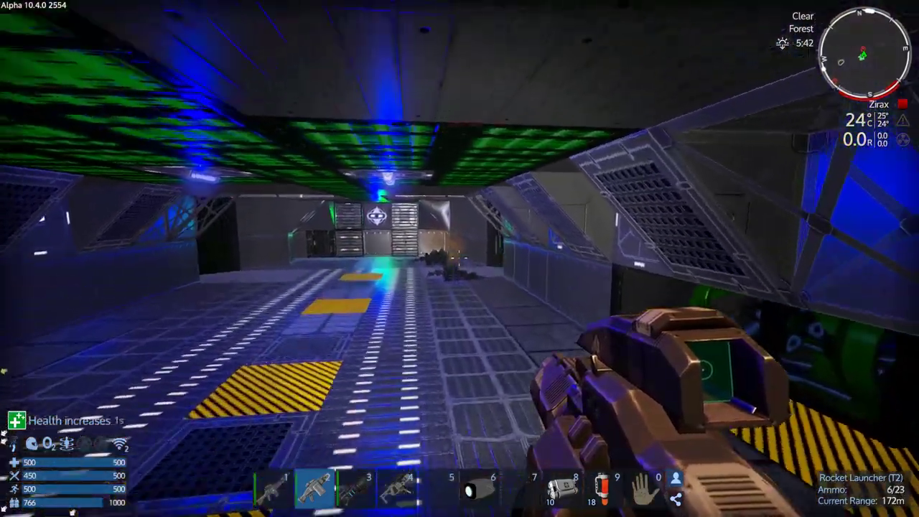
key(w)
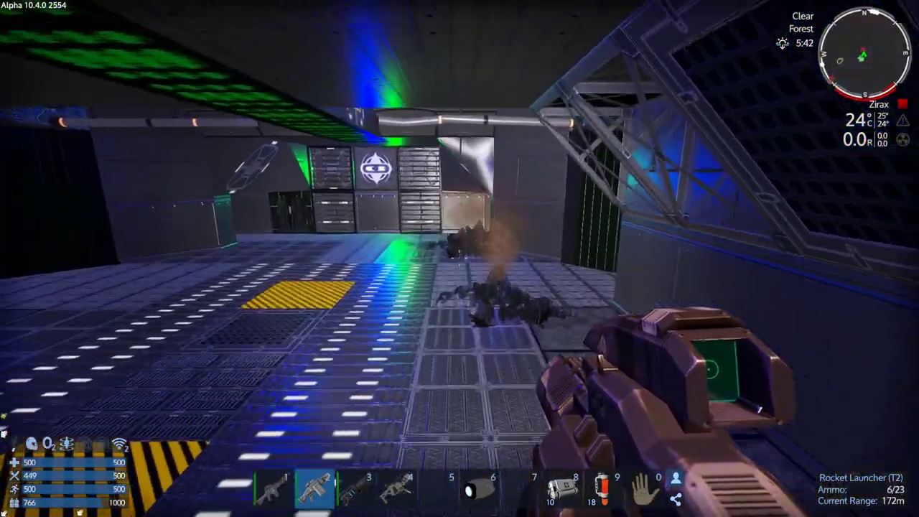
key(w)
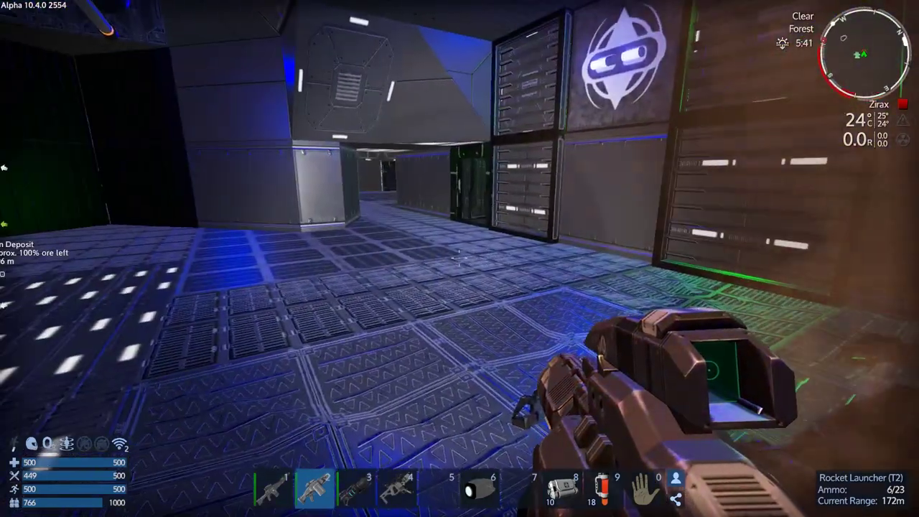
key(w)
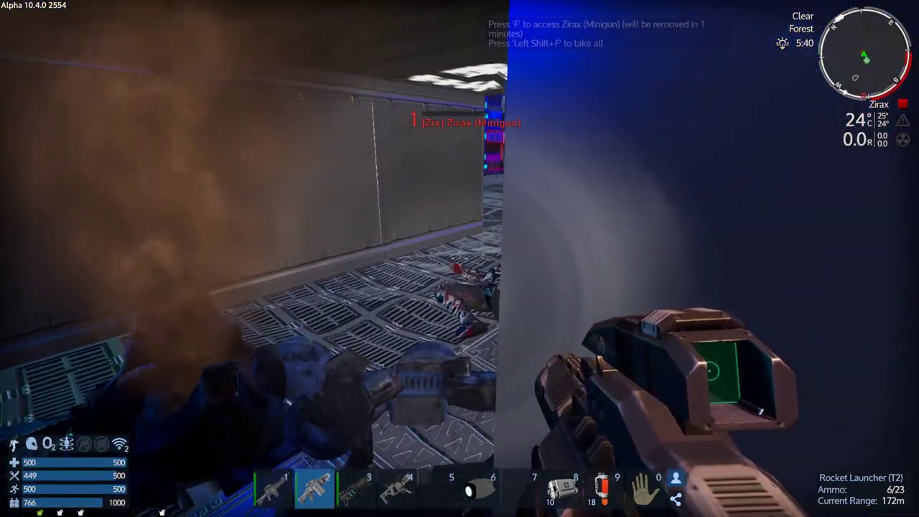
key(w)
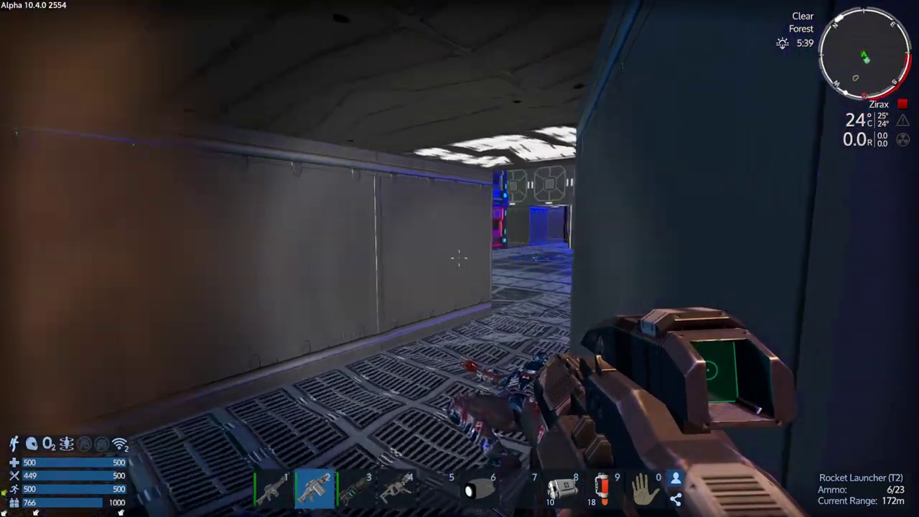
key(1)
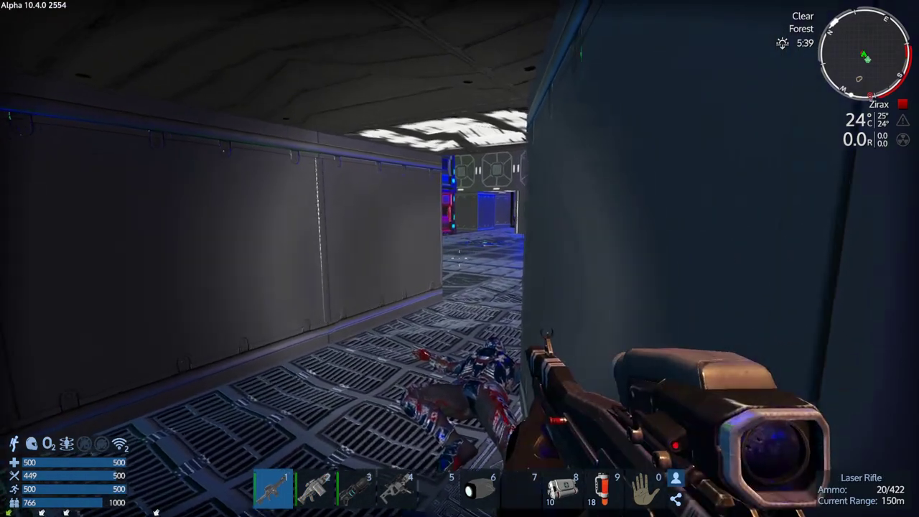
Shoot the Zirax soldiers and minigun trooper down the corridor, then reload the laser rifle.
click(459, 258)
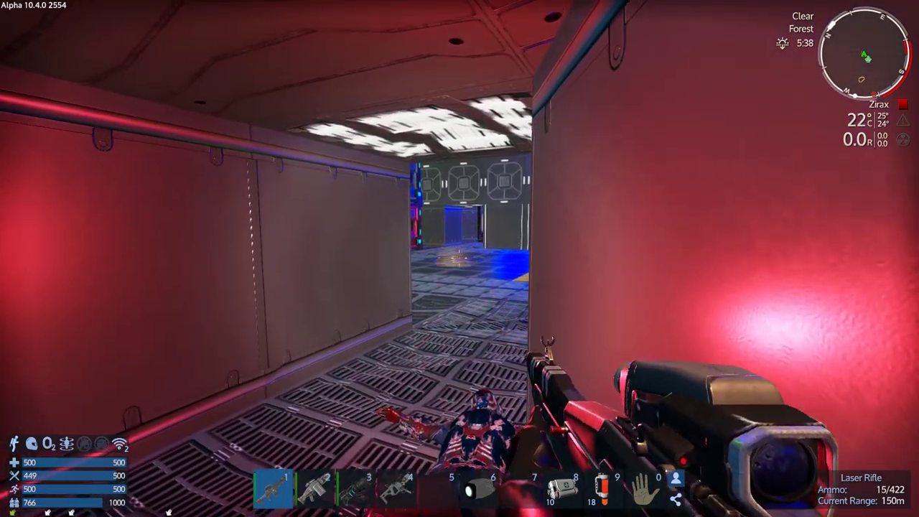
click(460, 258)
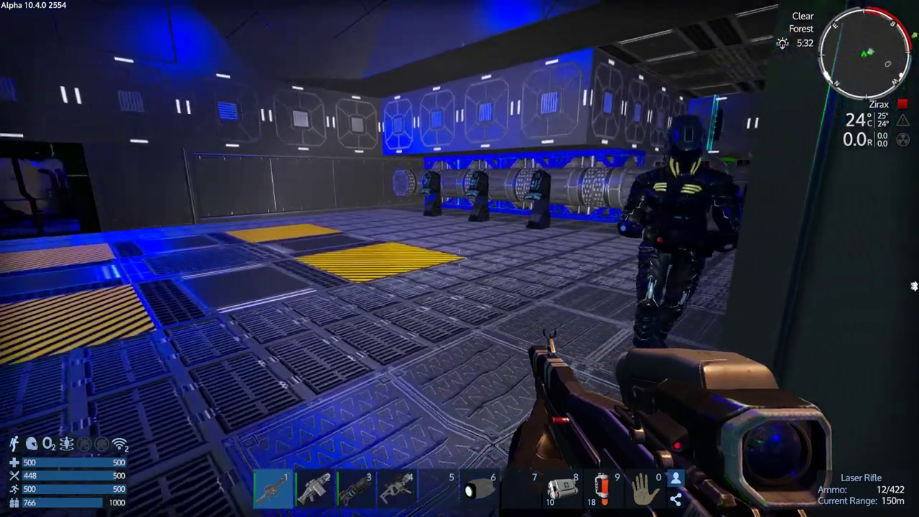
click(460, 259)
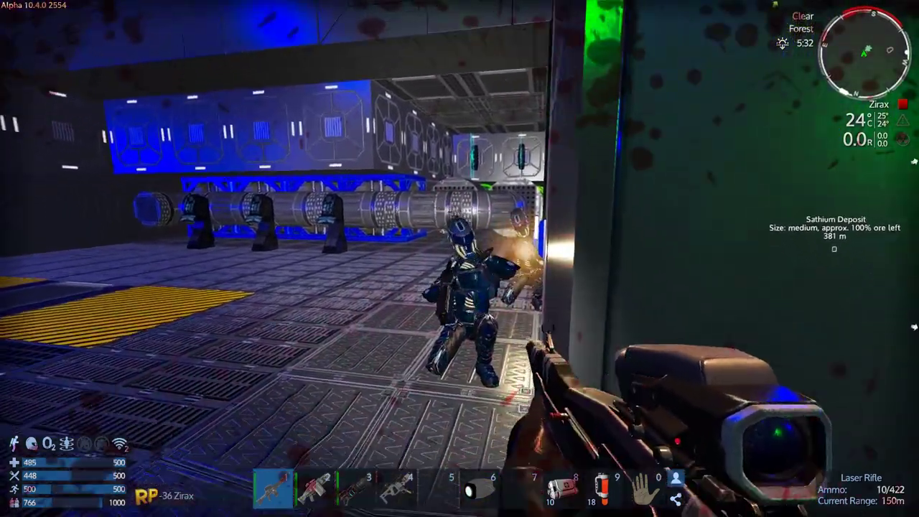
click(459, 259)
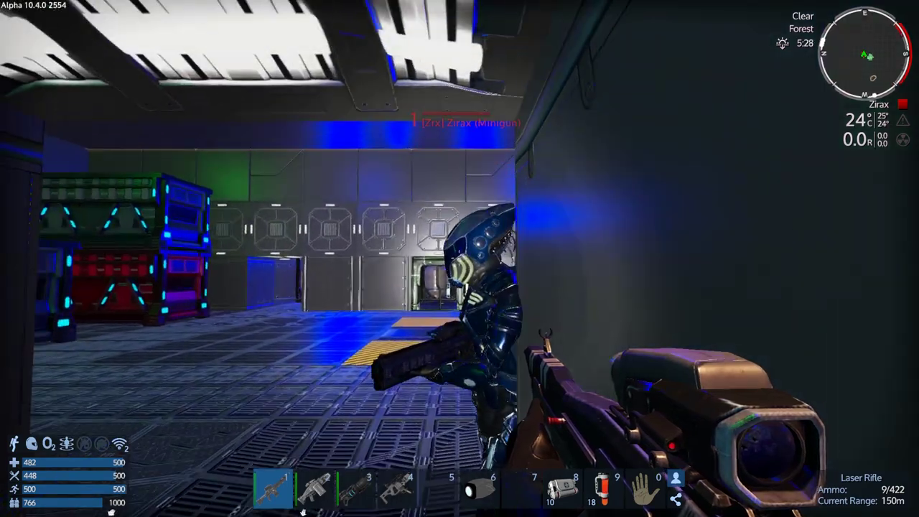
click(460, 258)
click(459, 259)
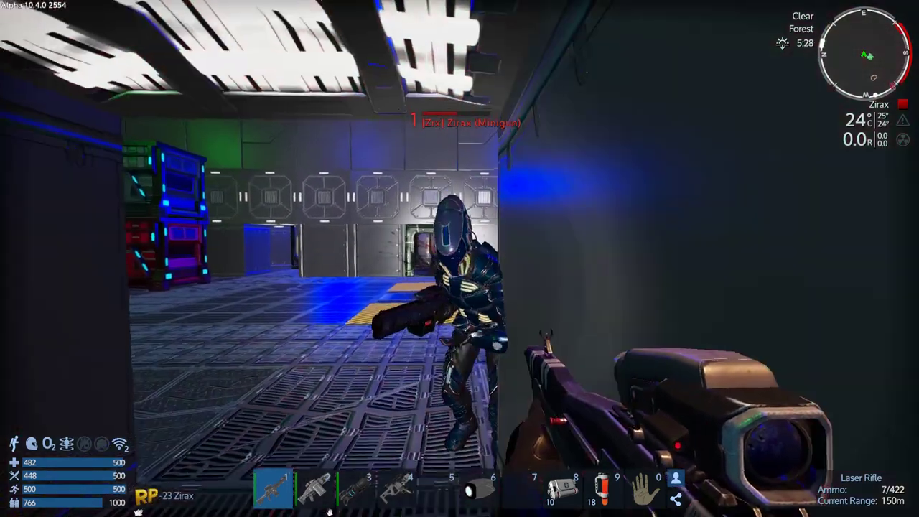
click(459, 258)
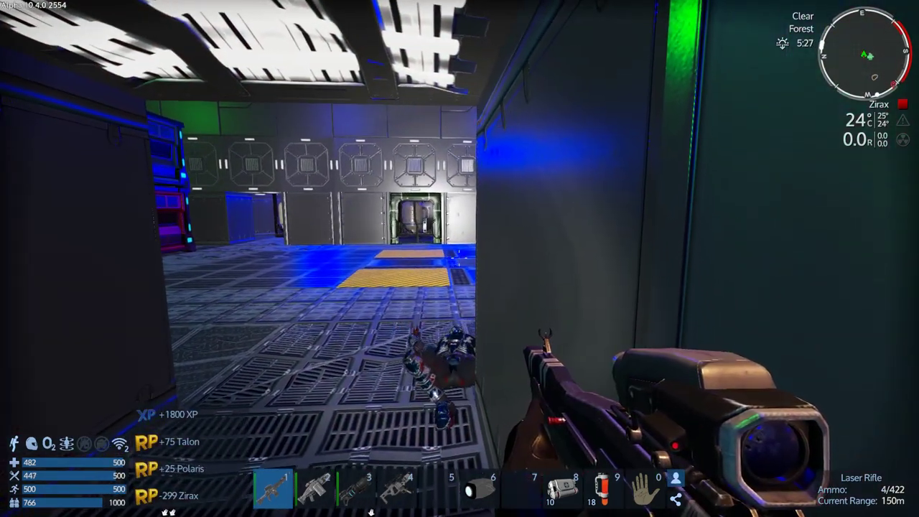
key(r)
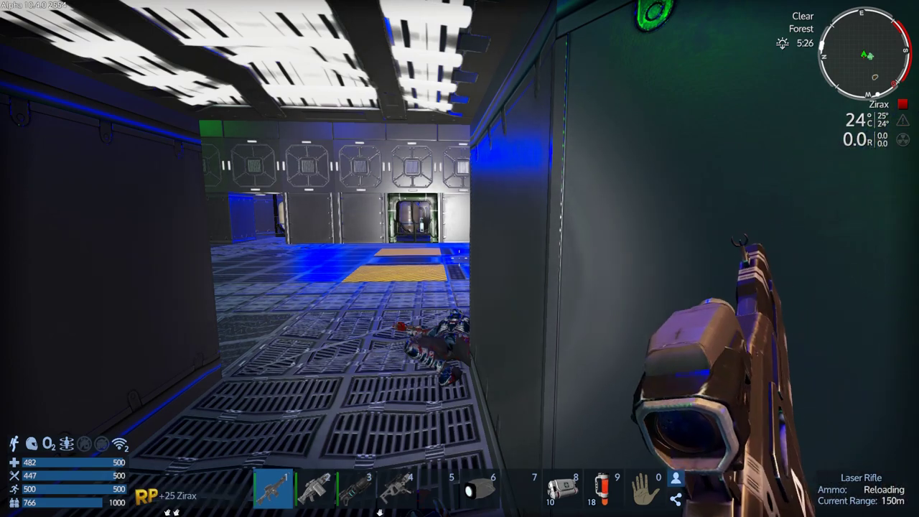
Strafe out from cover along the wall and kill the revealed Zirax enemy.
key(a)
key(w)
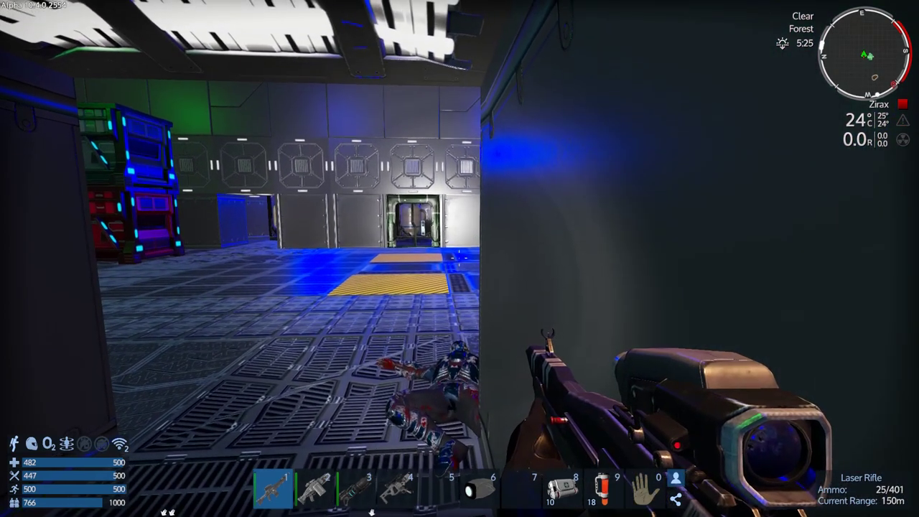
key(a)
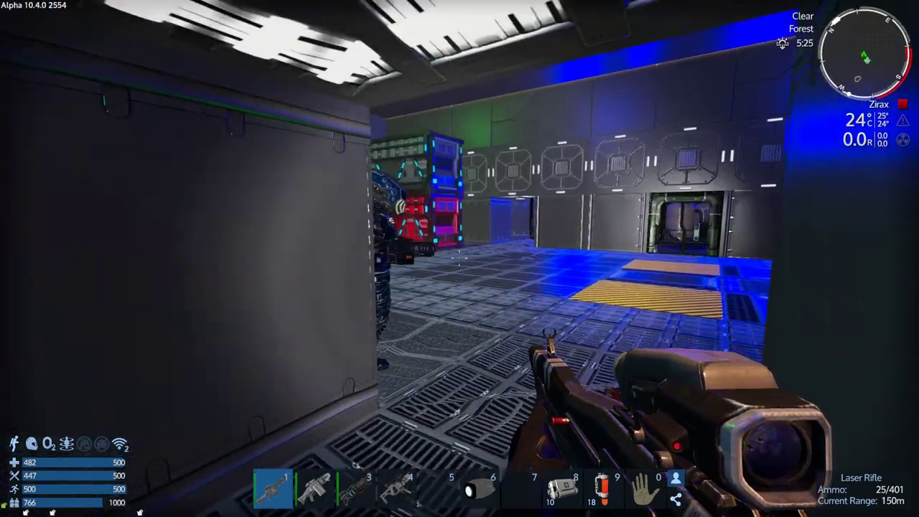
click(459, 258)
key(w)
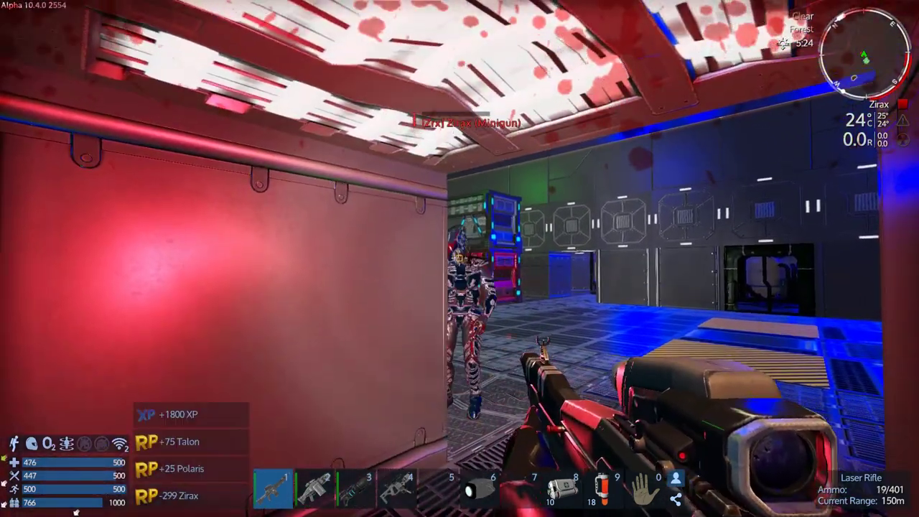
click(460, 259)
key(w)
key(w)
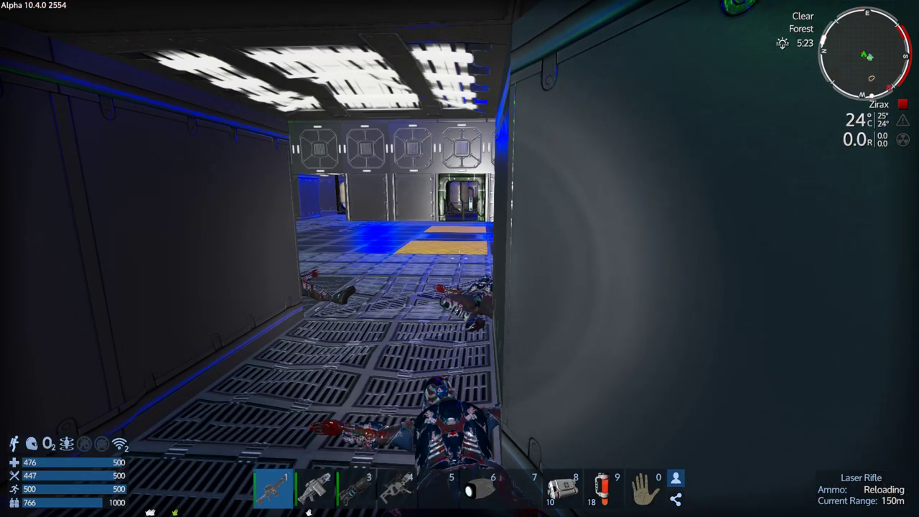
Advance along the corridor and check the loot of two fallen Zirax troopers.
key(w)
key(w)
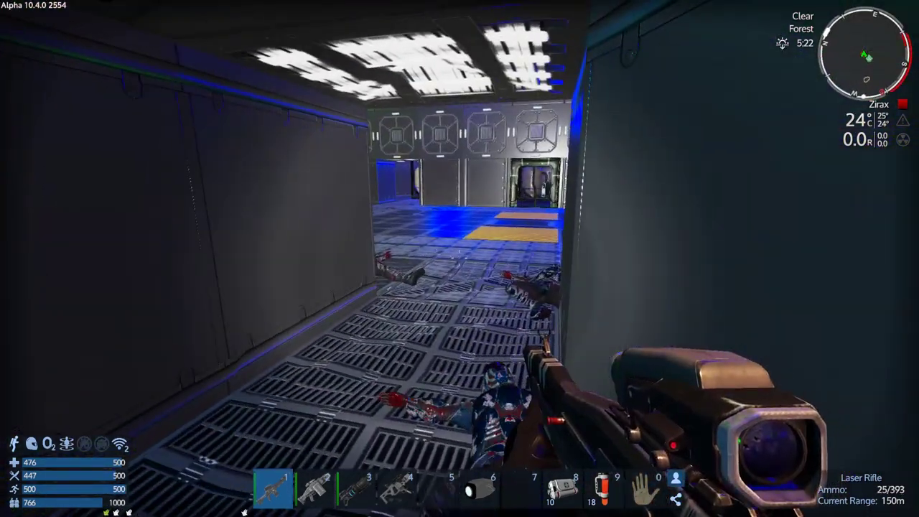
key(w)
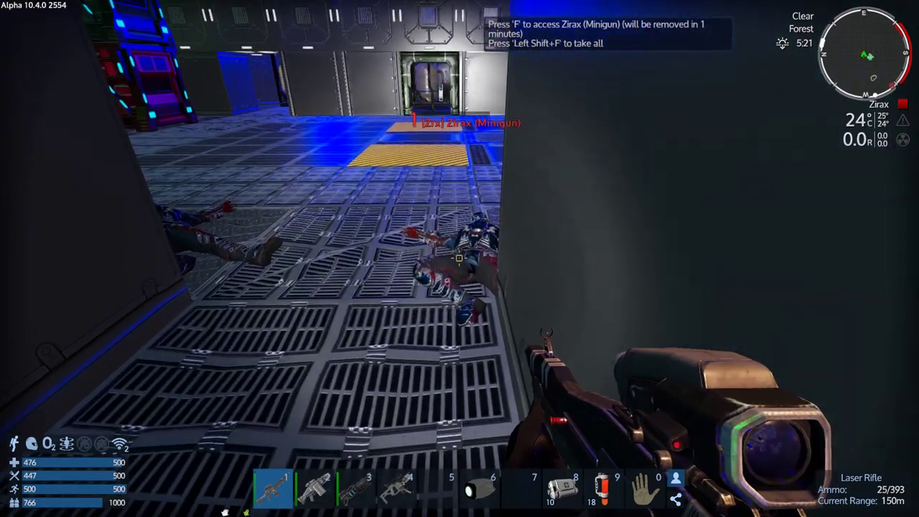
key(f)
key(Escape)
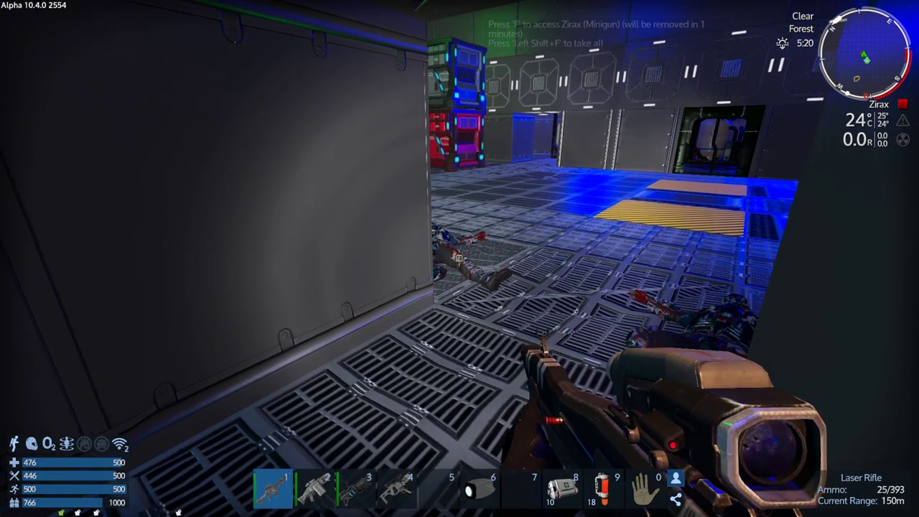
key(f)
key(Escape)
Walk past the container stacks and check the fallen Zirax minigunner's loot.
key(d)
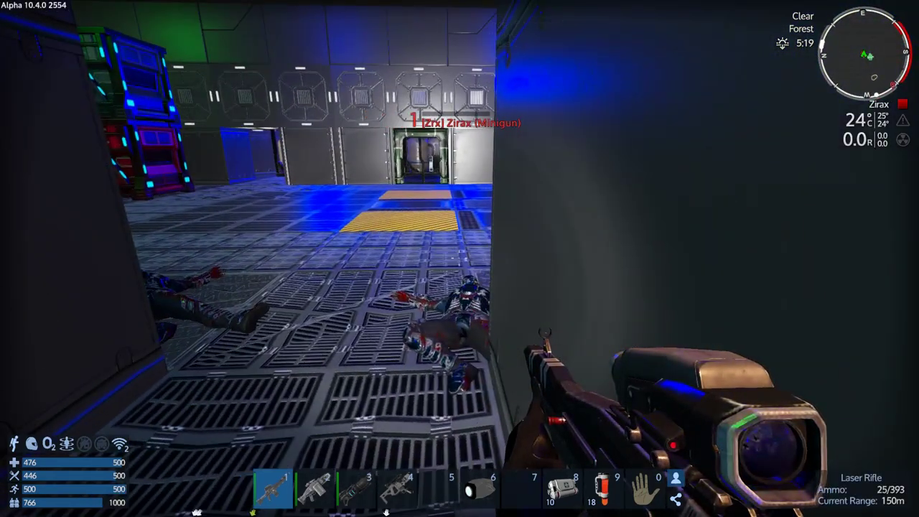
key(w)
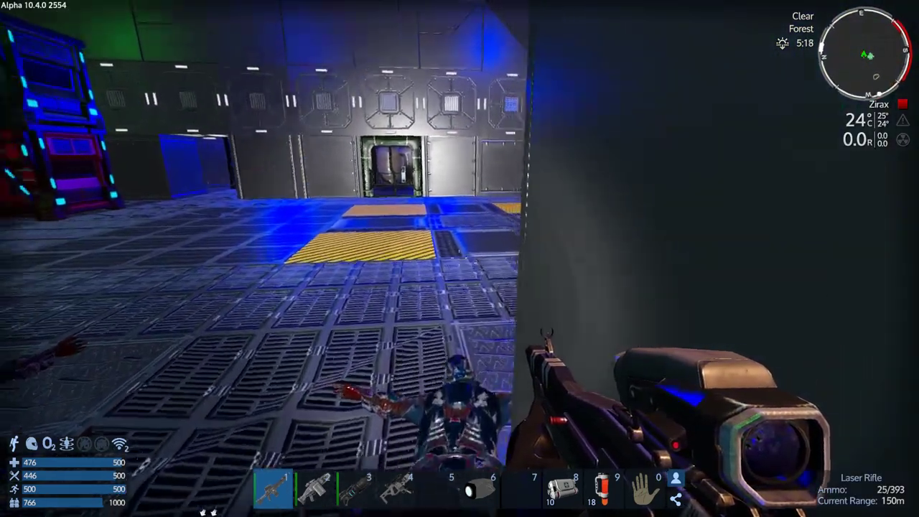
key(w)
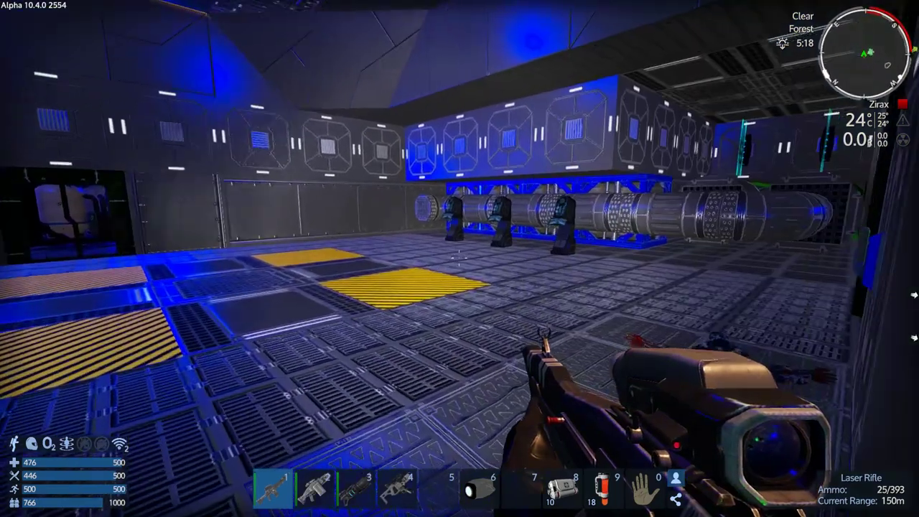
key(w)
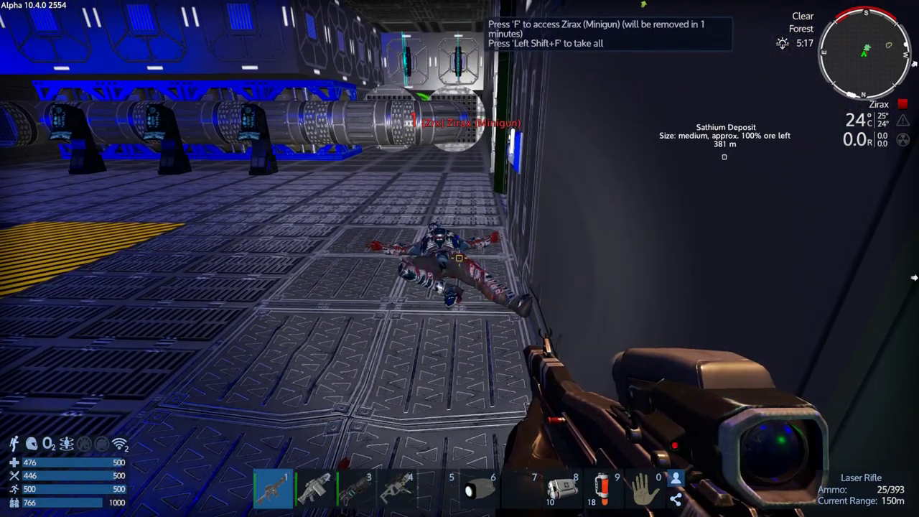
key(f)
key(Escape)
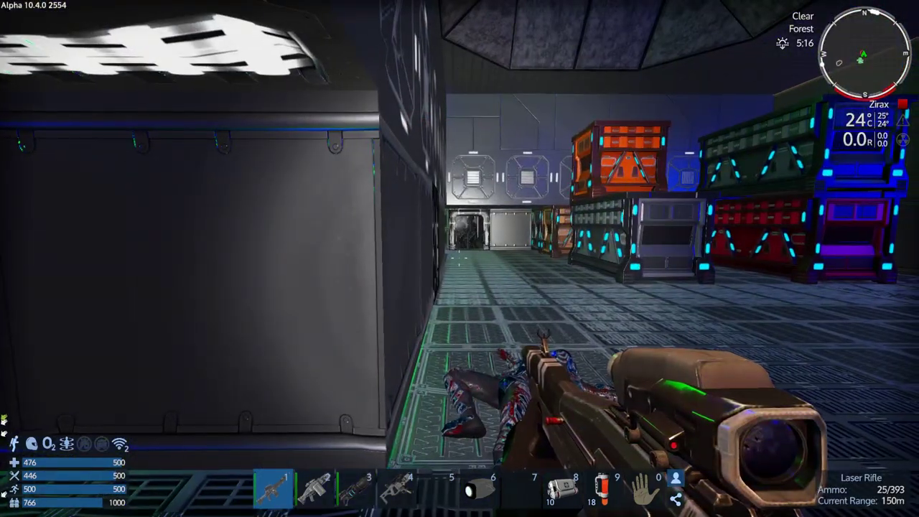
Walk through the yellow-striped room to the lever on the grey wall.
key(w)
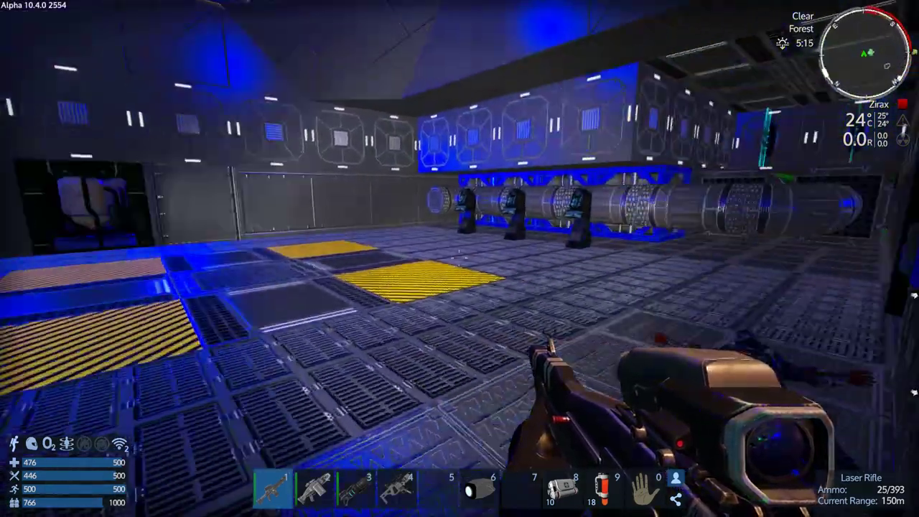
key(w)
key(w)
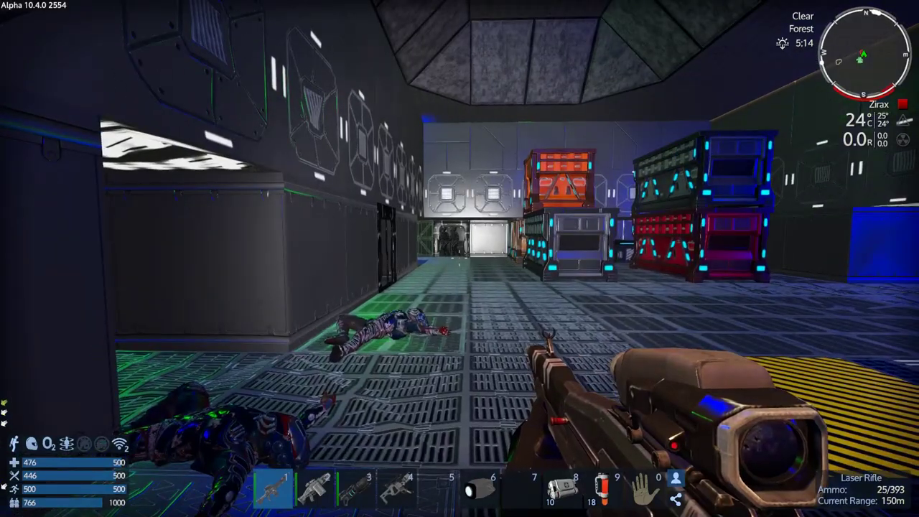
key(w)
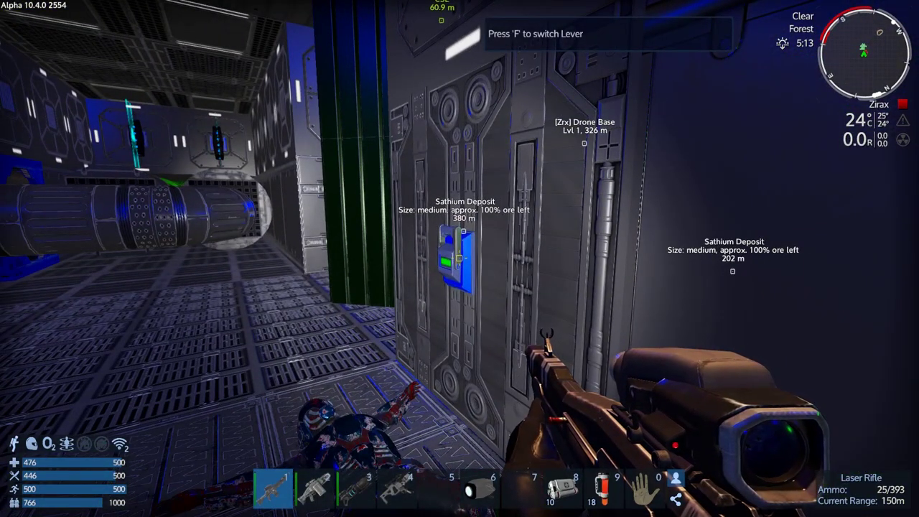
Head back through the corridor into the hangar and search the Combat Mechanoid wreck.
key(w)
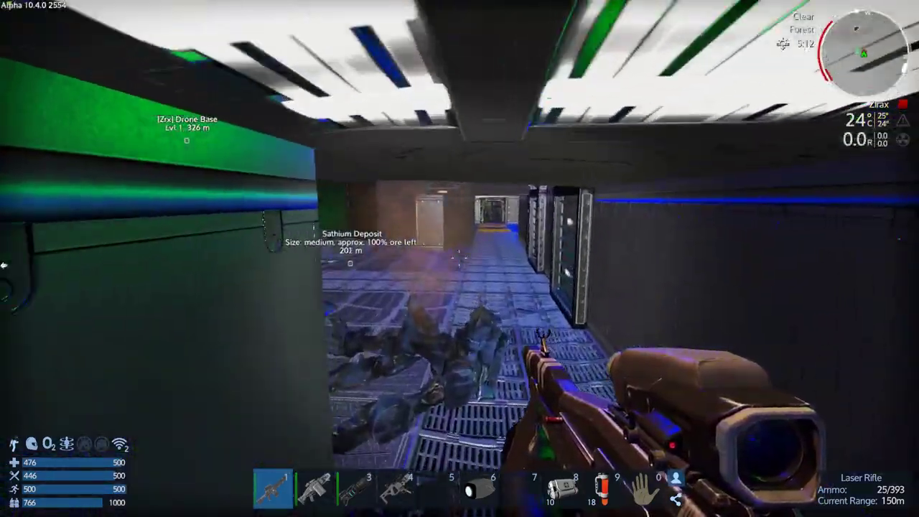
key(w)
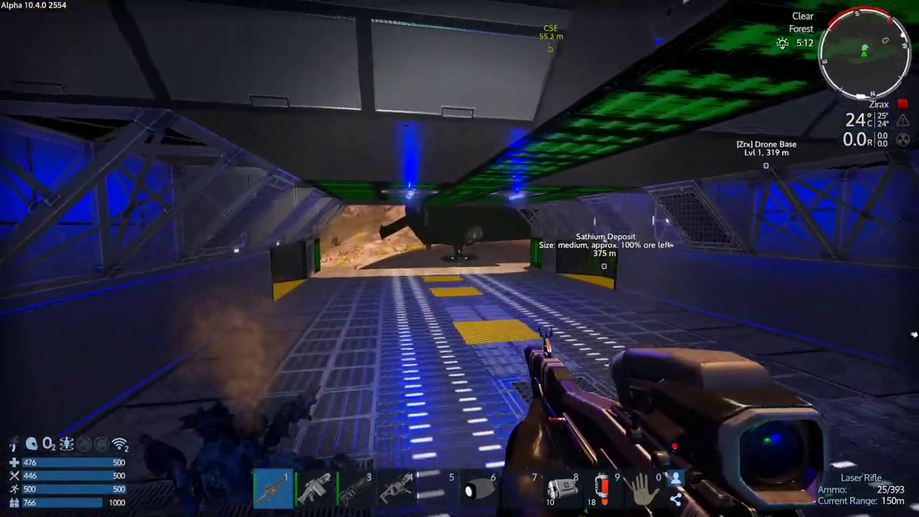
key(w)
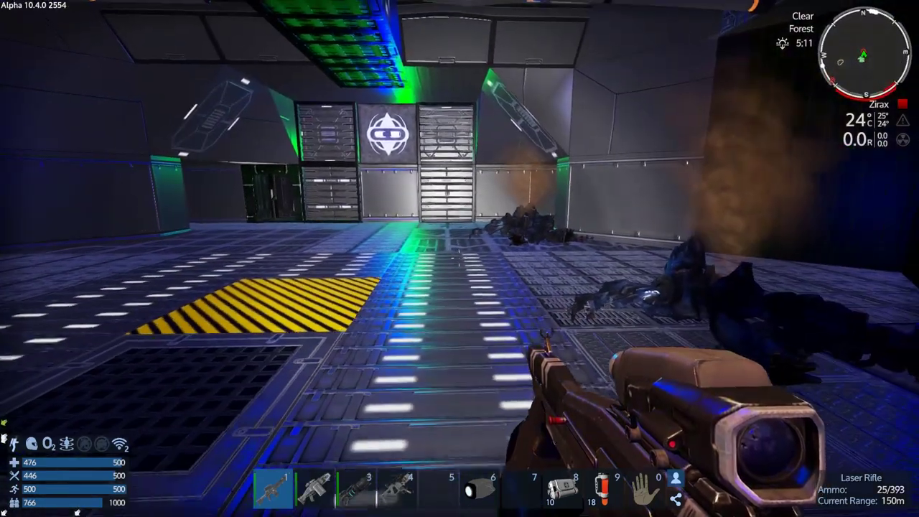
key(w)
key(w)
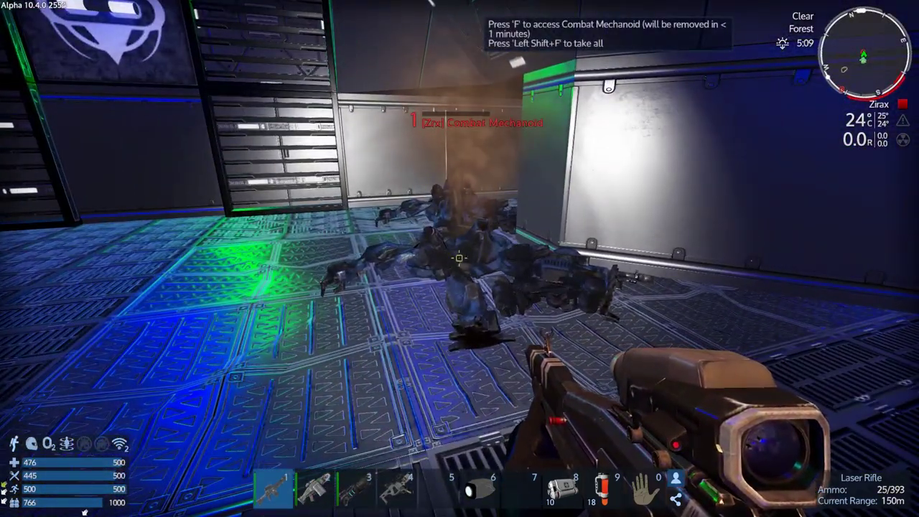
key(f)
key(Escape)
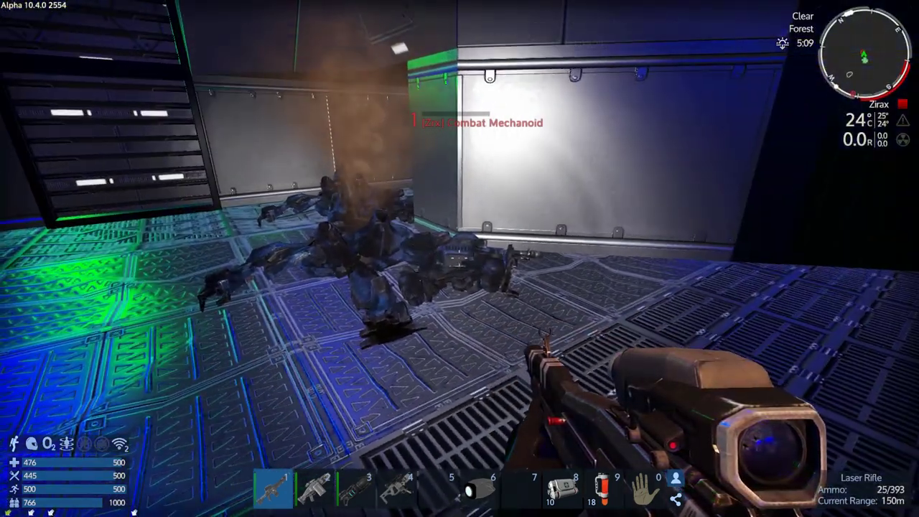
Circle the mechanoid wreck and walk back along the wall panels to the bodies.
key(w)
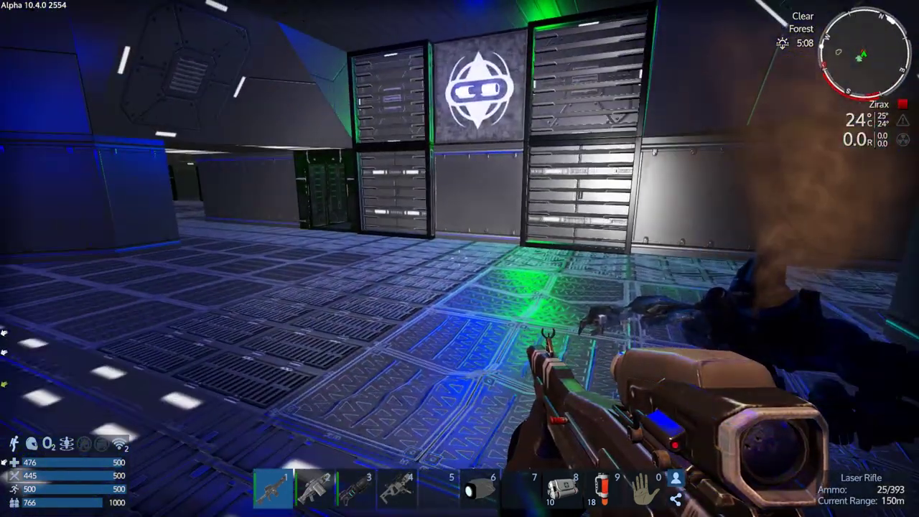
key(w)
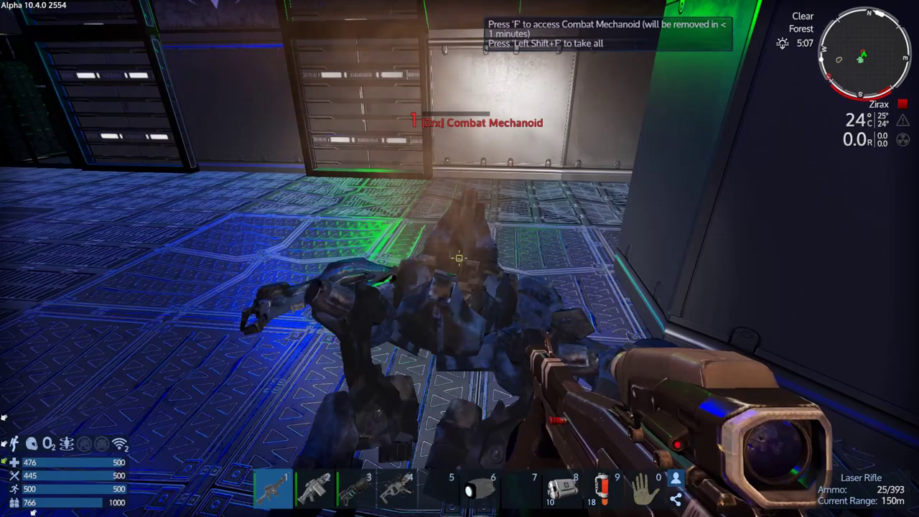
key(w)
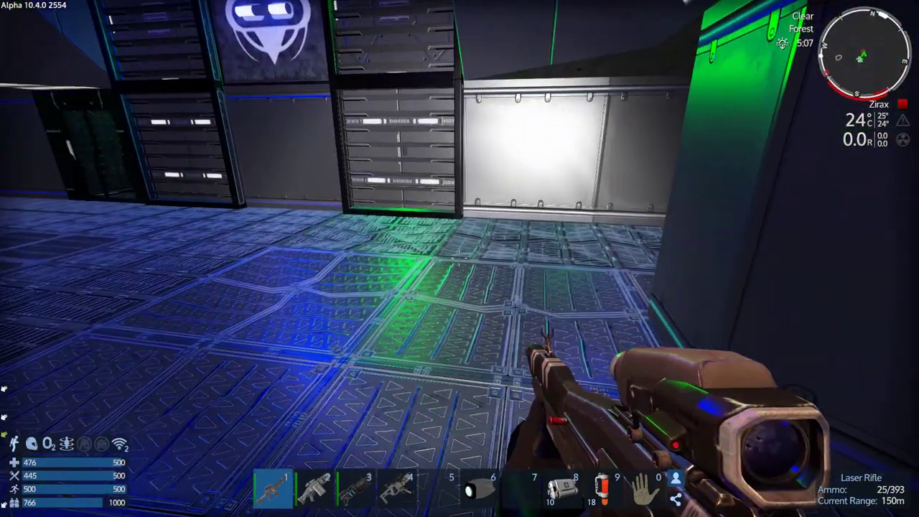
key(w)
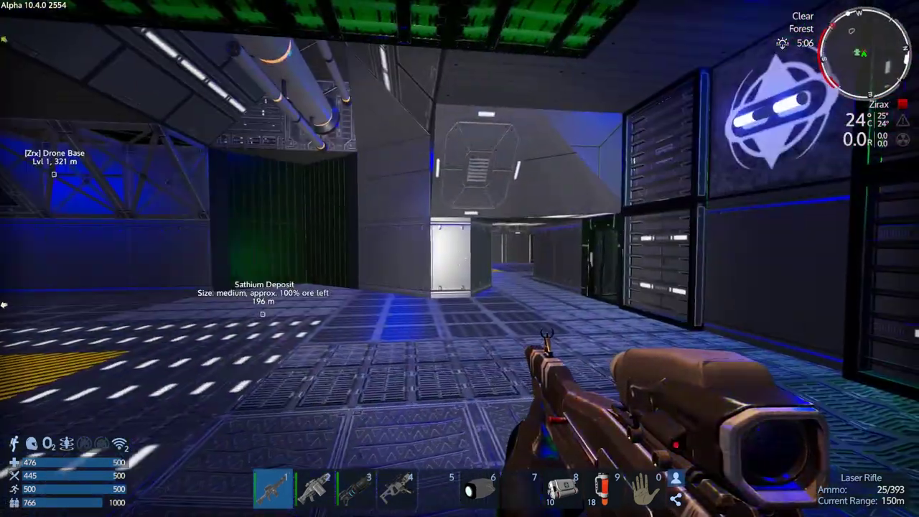
key(w)
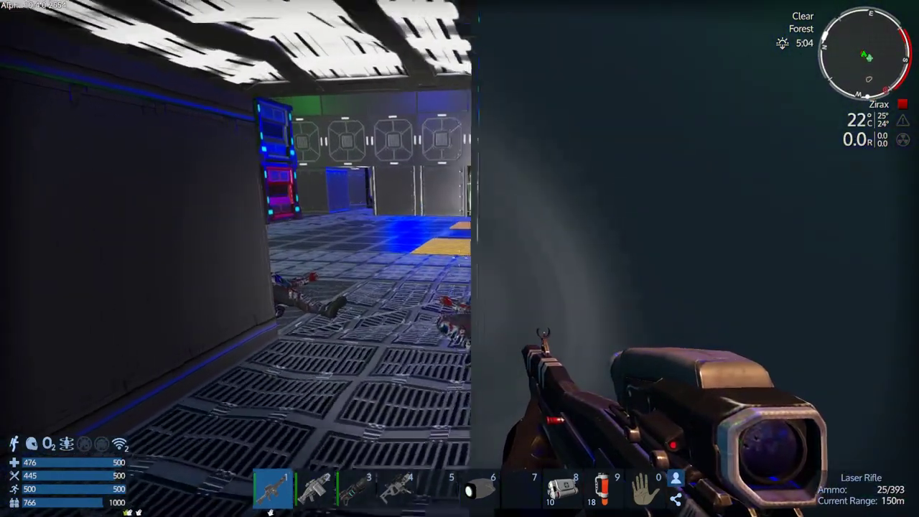
key(w)
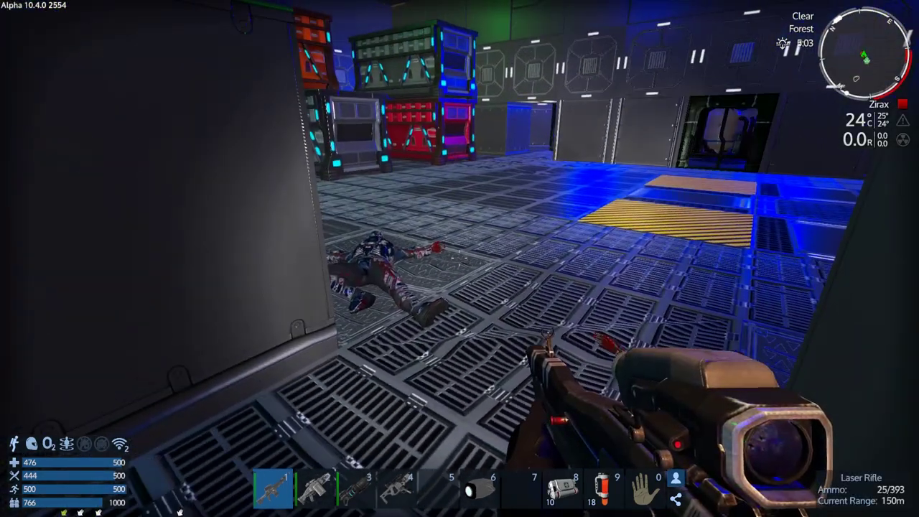
Check the minigunner's empty inventory, then cross the corridor and hangar to Automatic Door 3.
key(f)
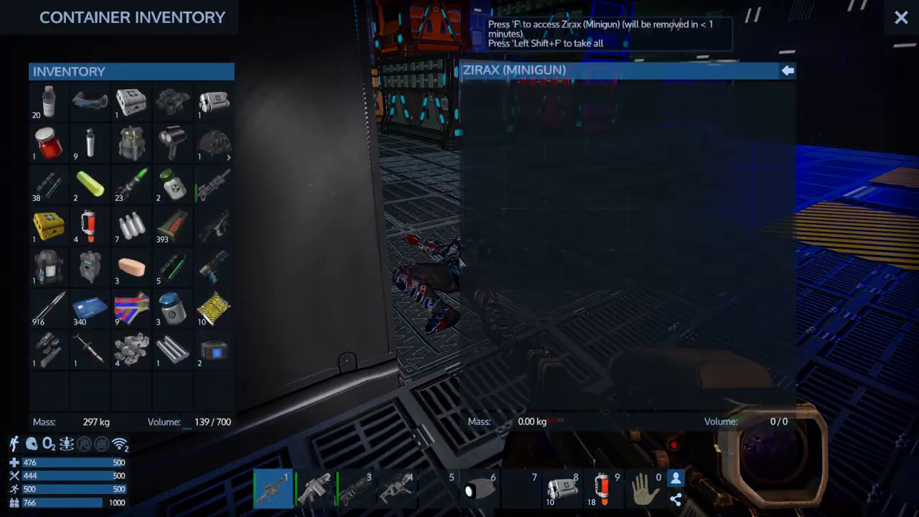
key(Escape)
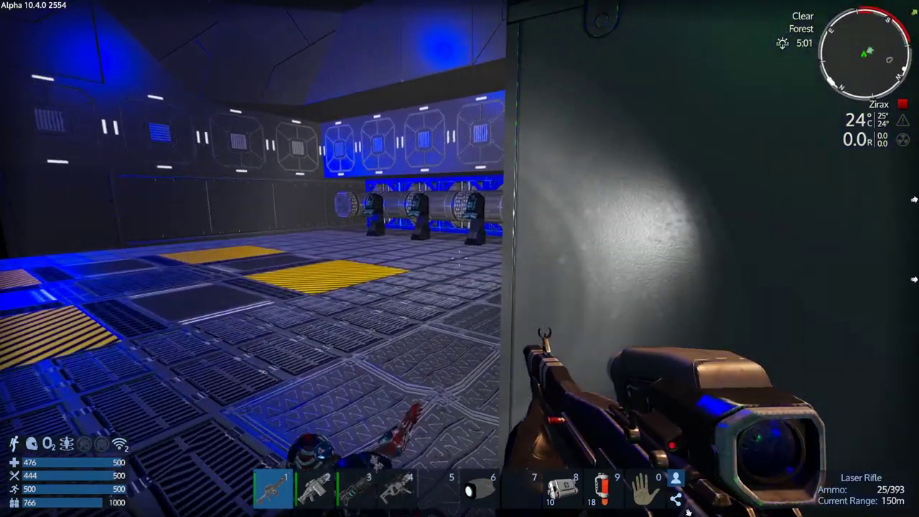
key(w)
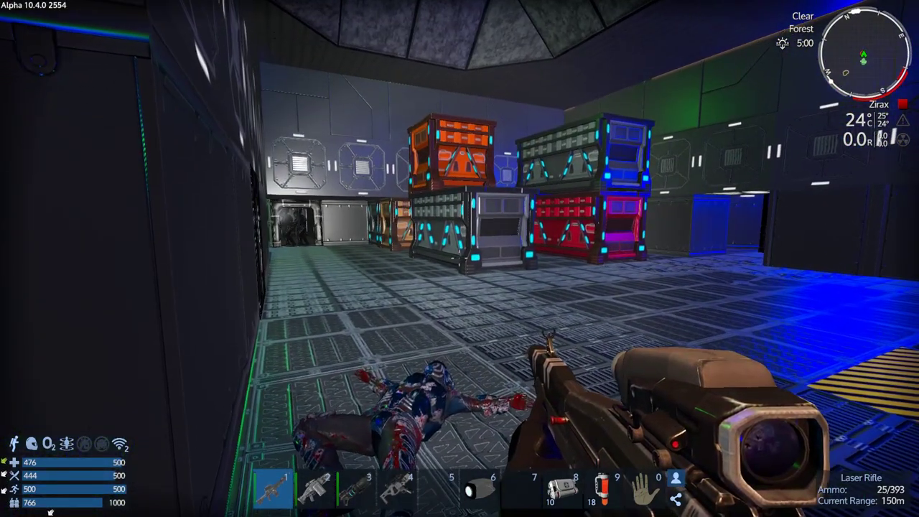
key(w)
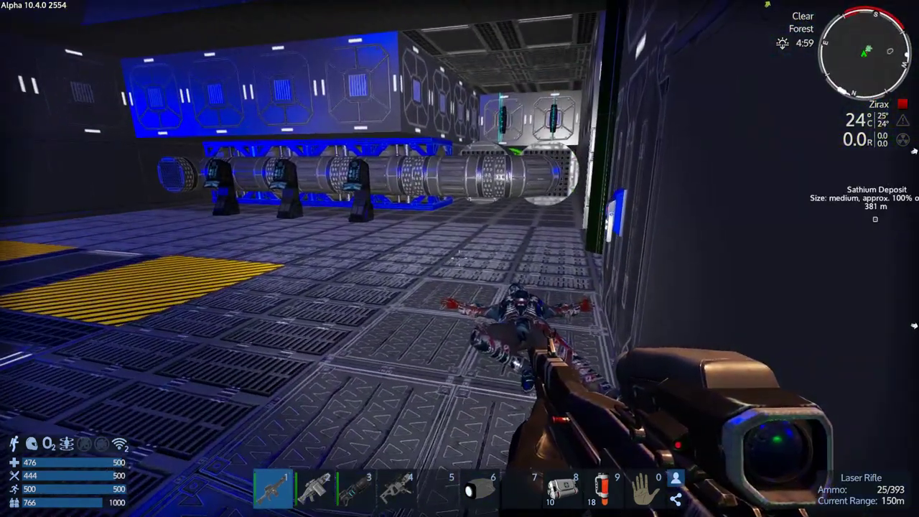
key(w)
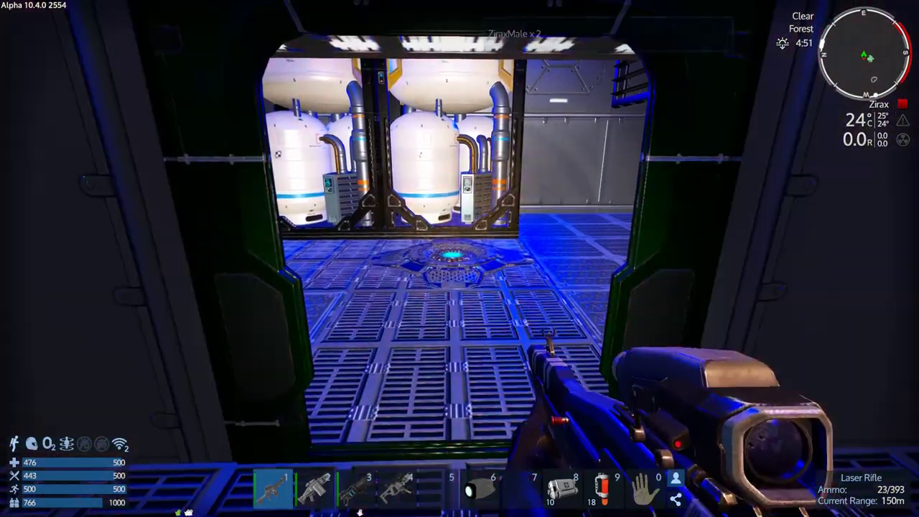
Fire the laser rifle at the two Combat Mechanoids in the corridor.
click(460, 258)
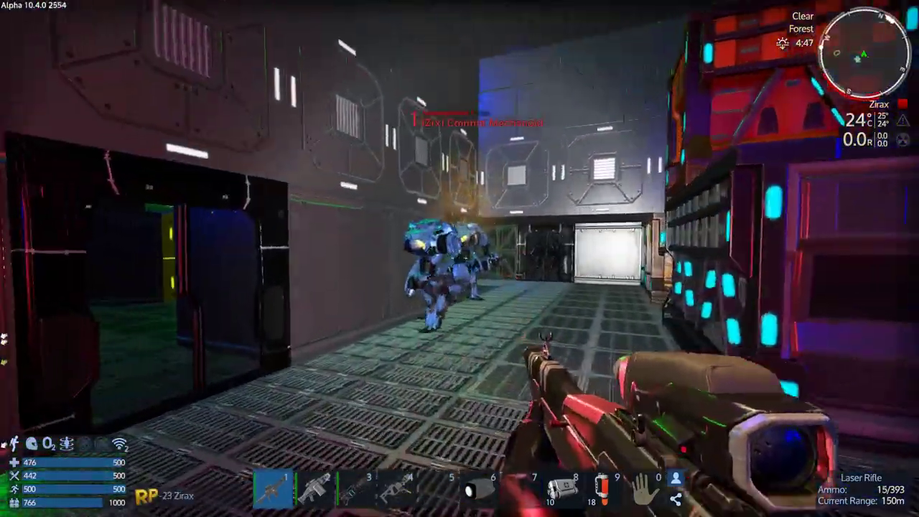
Back up beside the server racks, destroy the first Combat Mechanoid, and reload.
drag(460, 259, 460, 258)
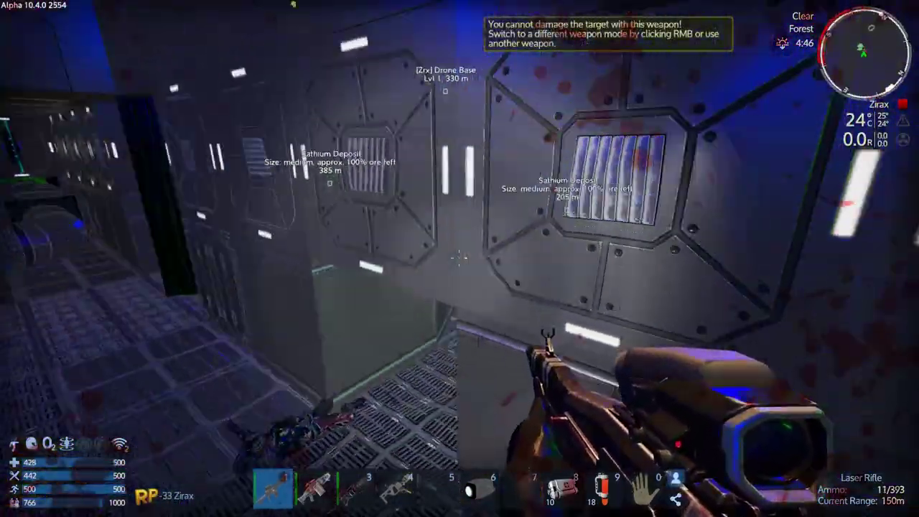
key(w)
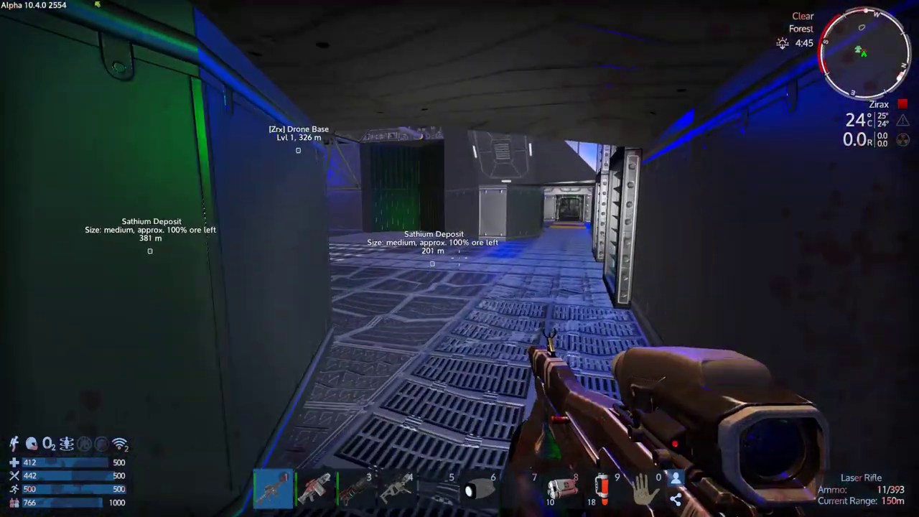
key(w)
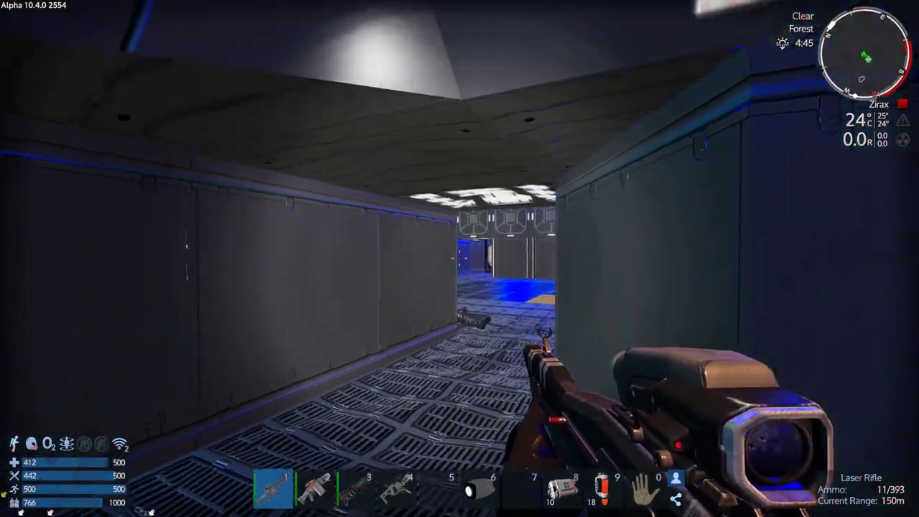
key(s)
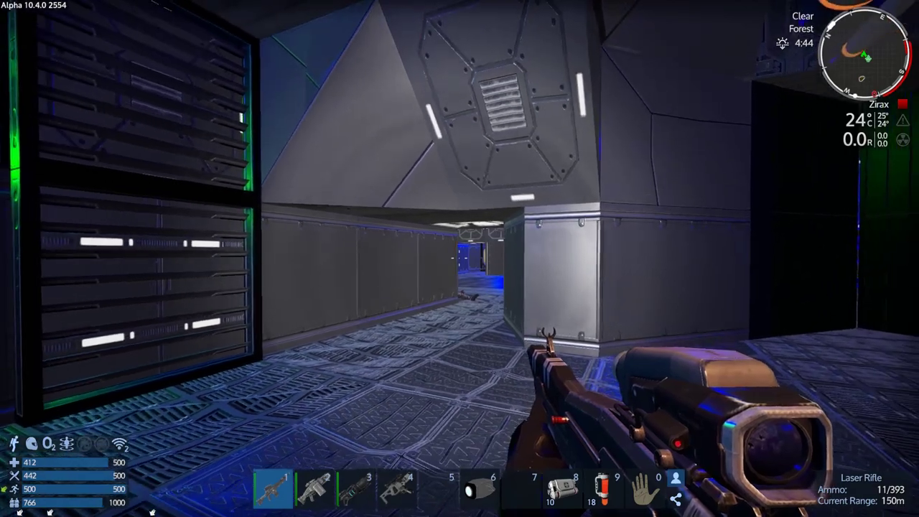
click(460, 259)
click(459, 259)
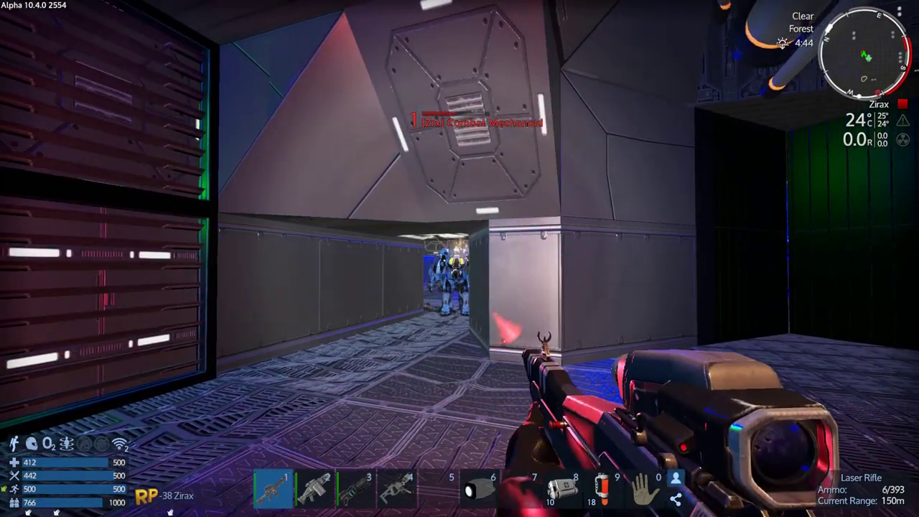
click(460, 258)
key(r)
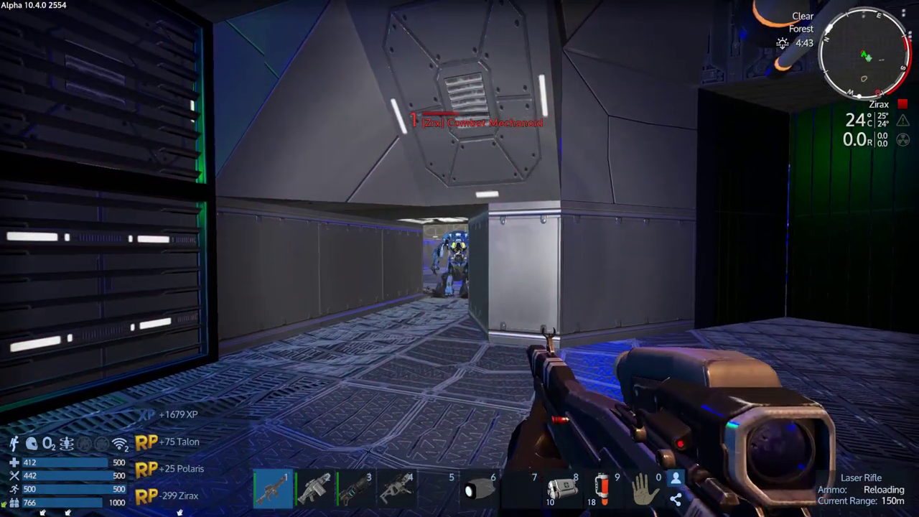
Destroy the next Combat Mechanoid, approach the wreck, and ready the medikit with 9.
key(w)
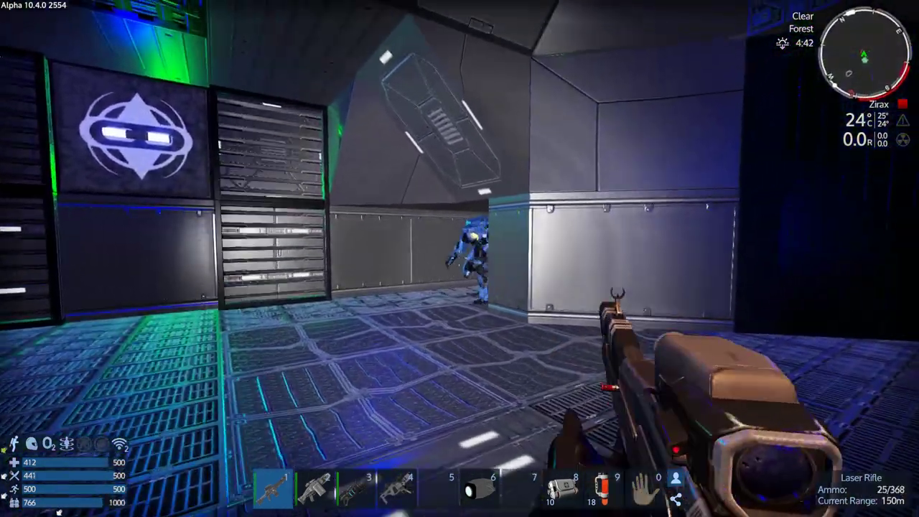
click(459, 258)
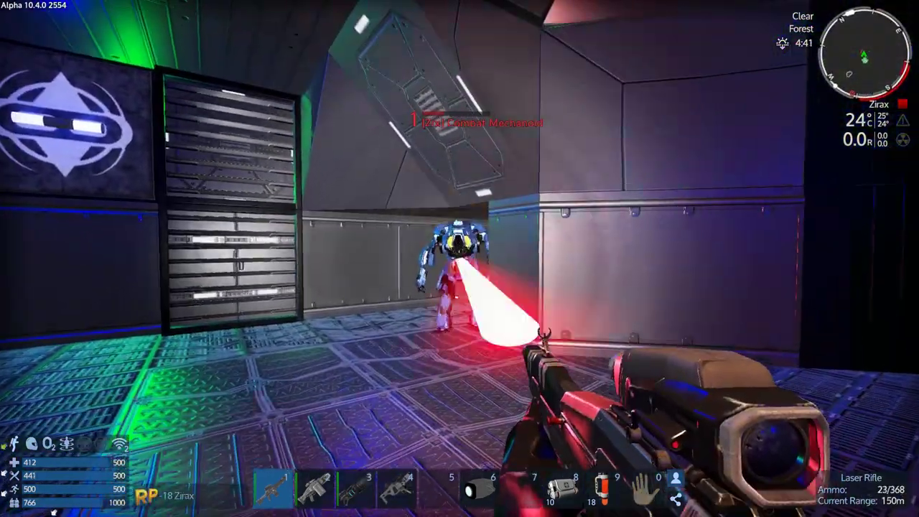
click(460, 258)
click(459, 258)
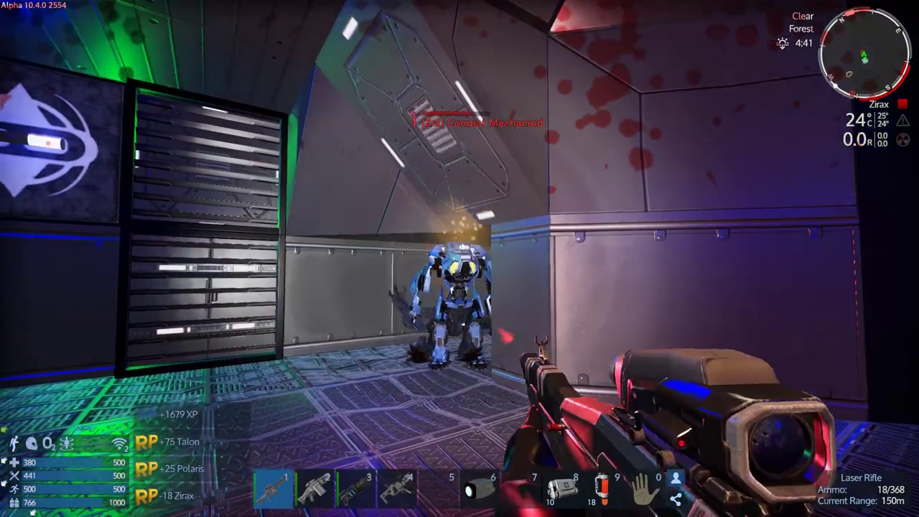
click(459, 259)
key(w)
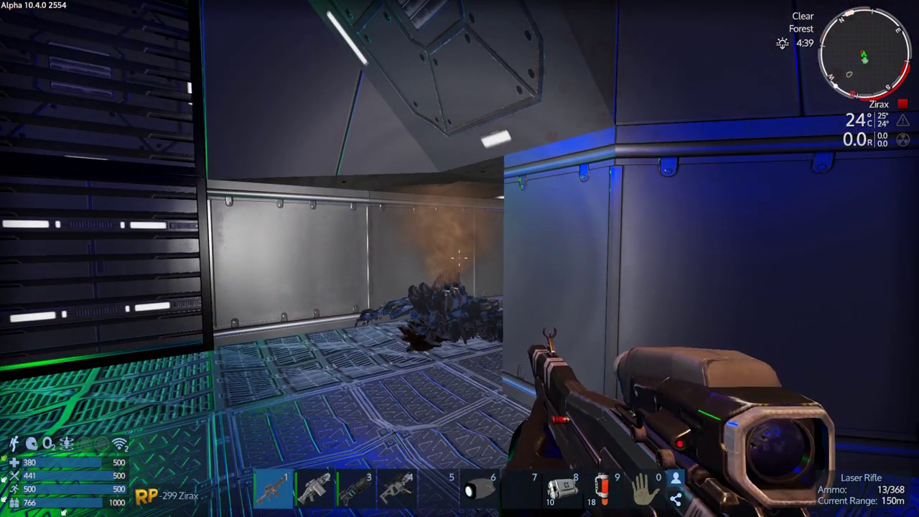
key(9)
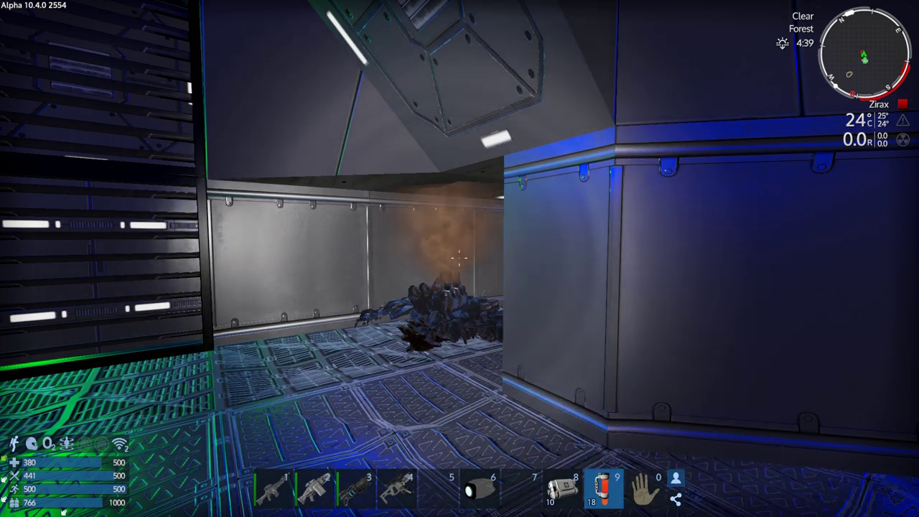
Apply the medikit, switch back to the reloaded laser rifle, and approach the wreckage.
right_click(460, 259)
key(1)
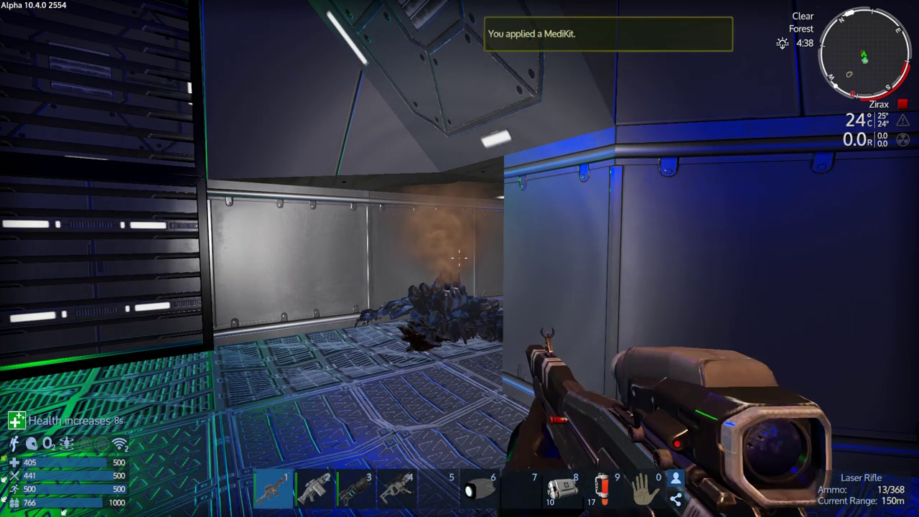
key(r)
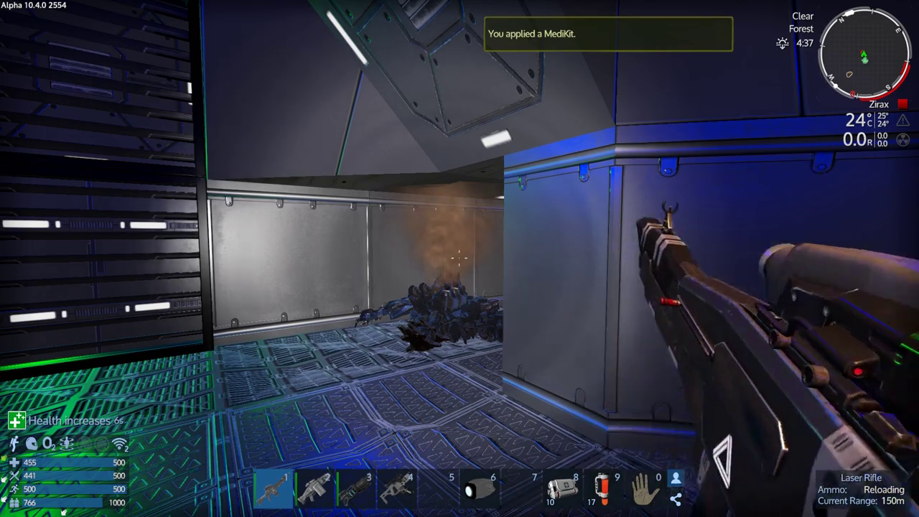
key(w)
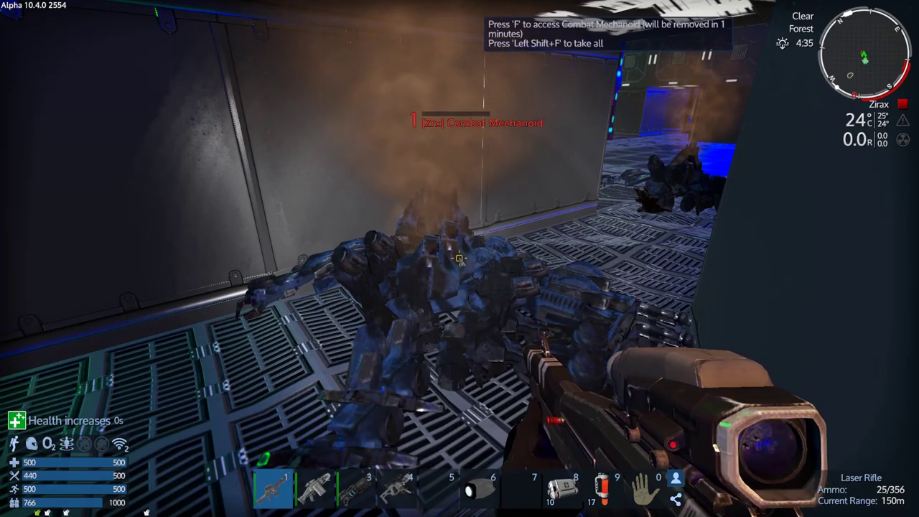
Search the destroyed mechanoid's loot a few times.
key(f)
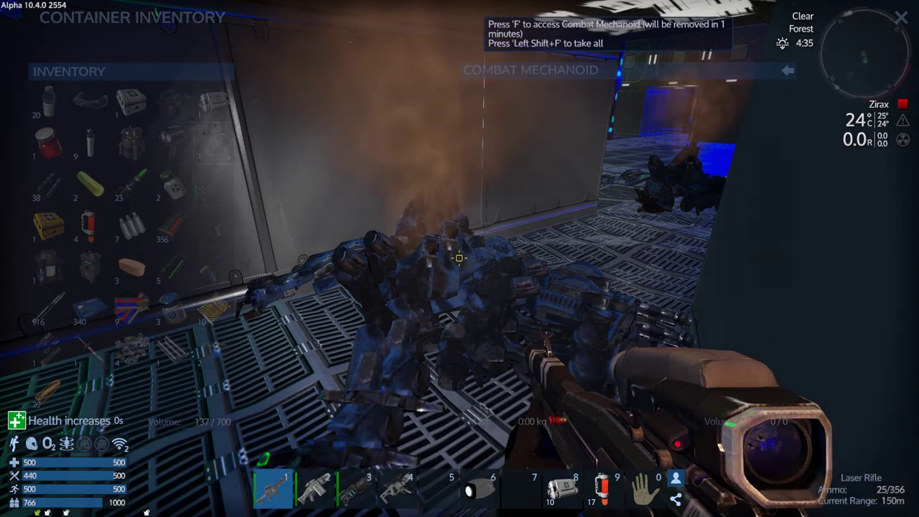
key(Escape)
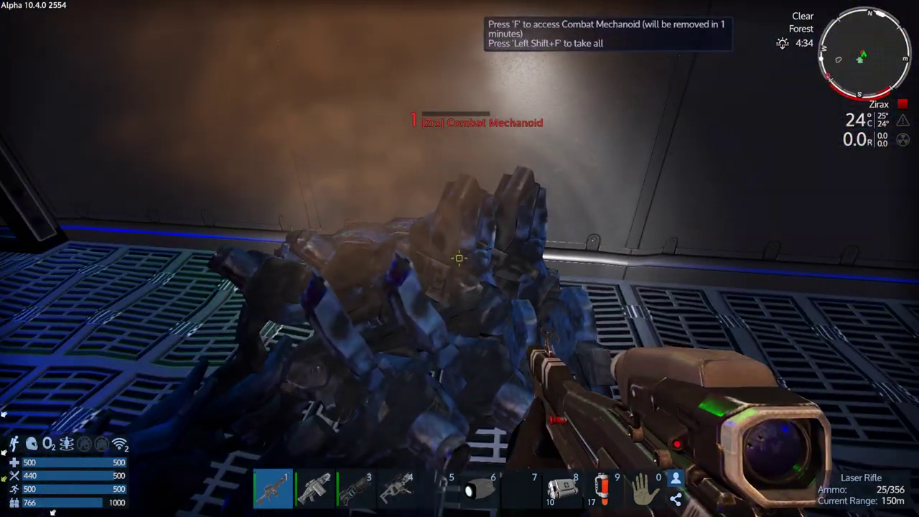
key(f)
key(f)
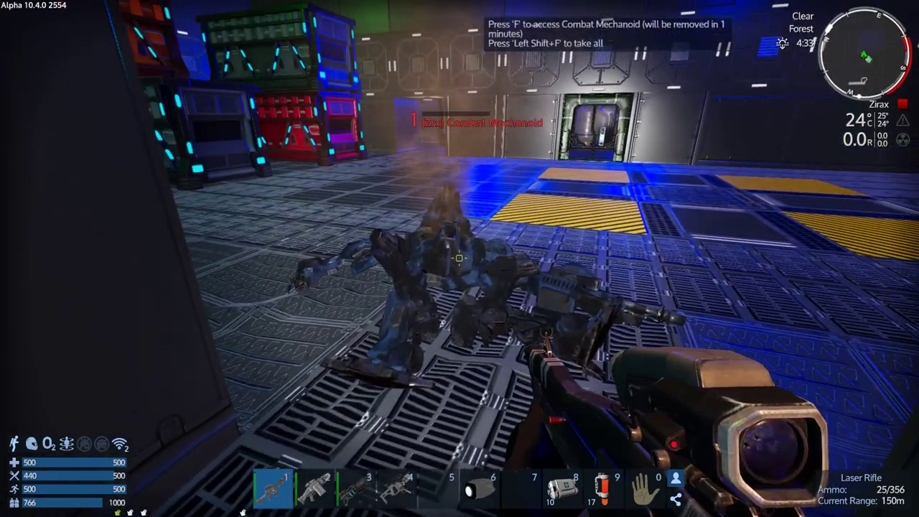
key(f)
key(f)
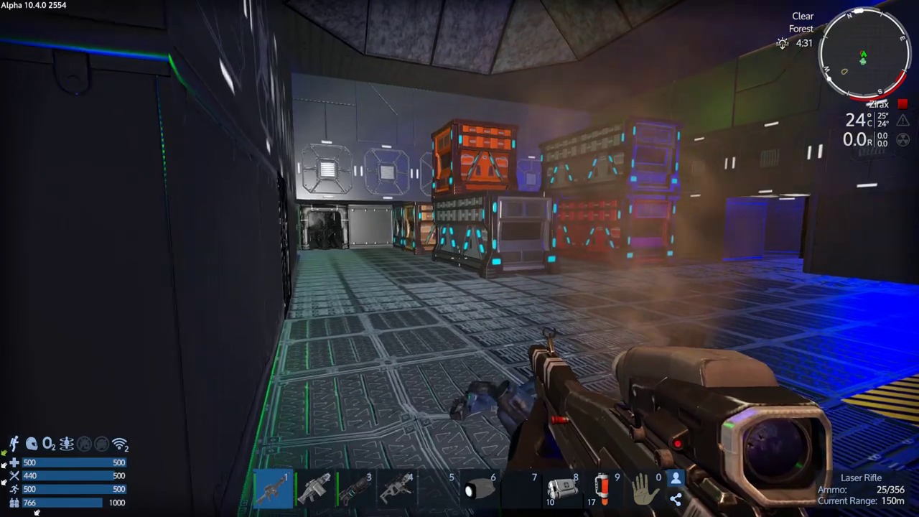
Go through Automatic Door 3 and the storage room toward the far doorway.
key(w)
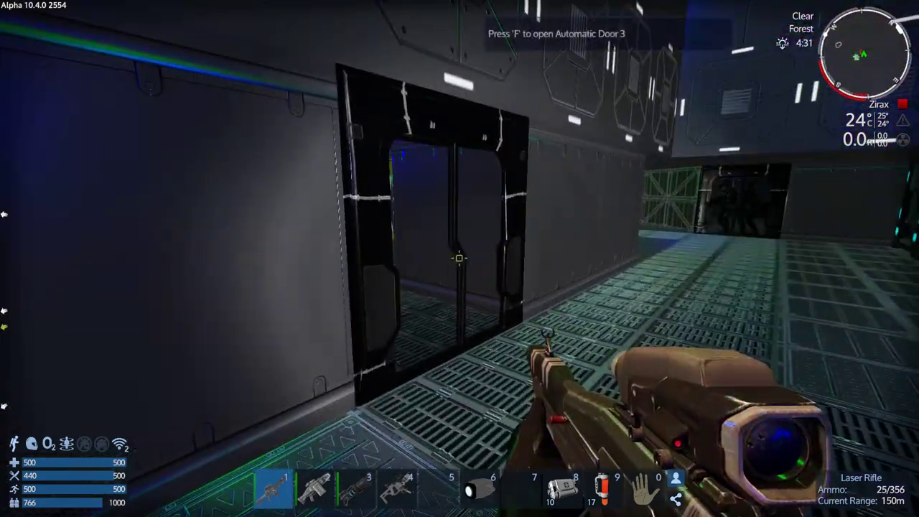
key(f)
key(w)
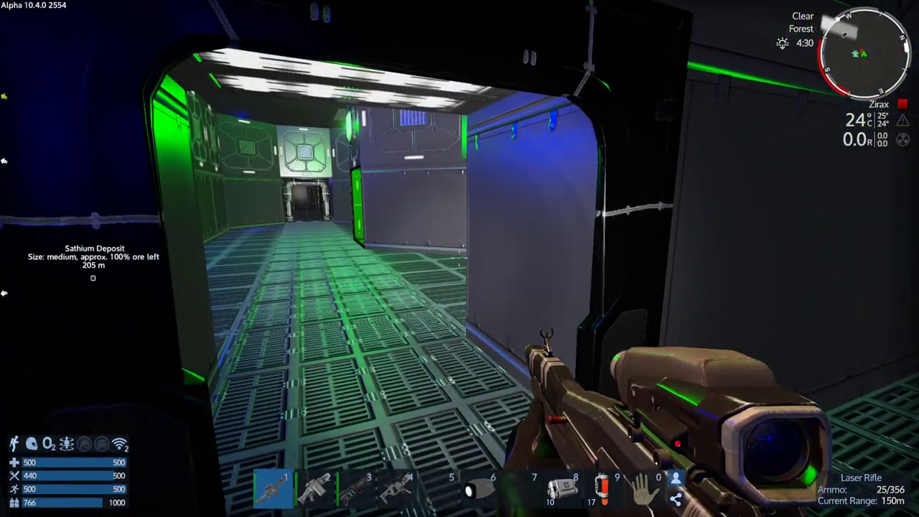
key(w)
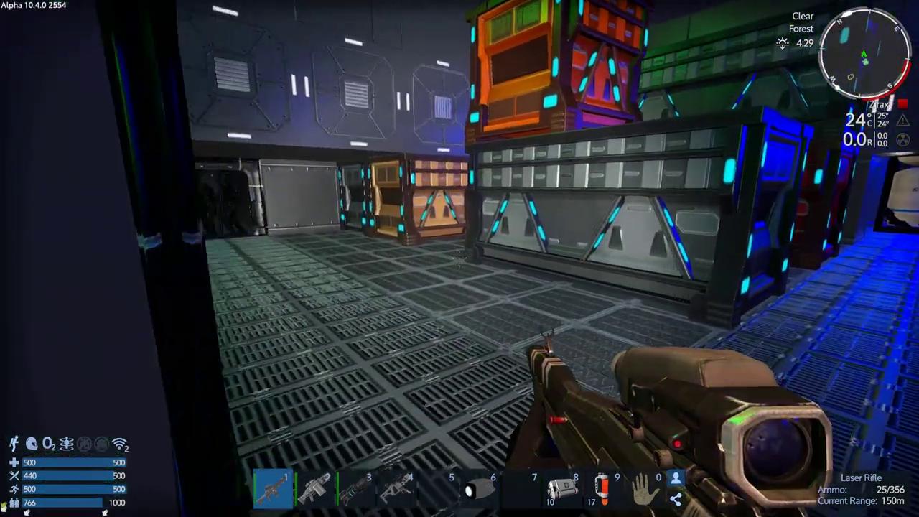
key(w)
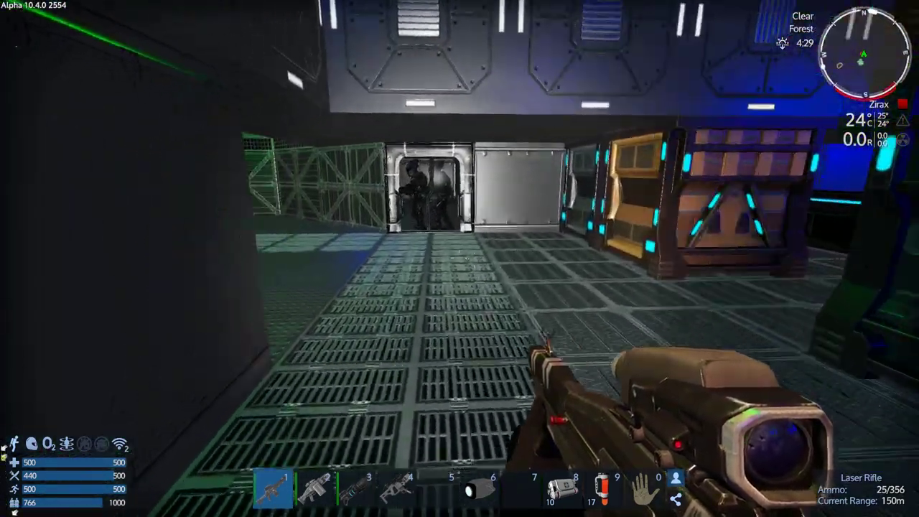
key(w)
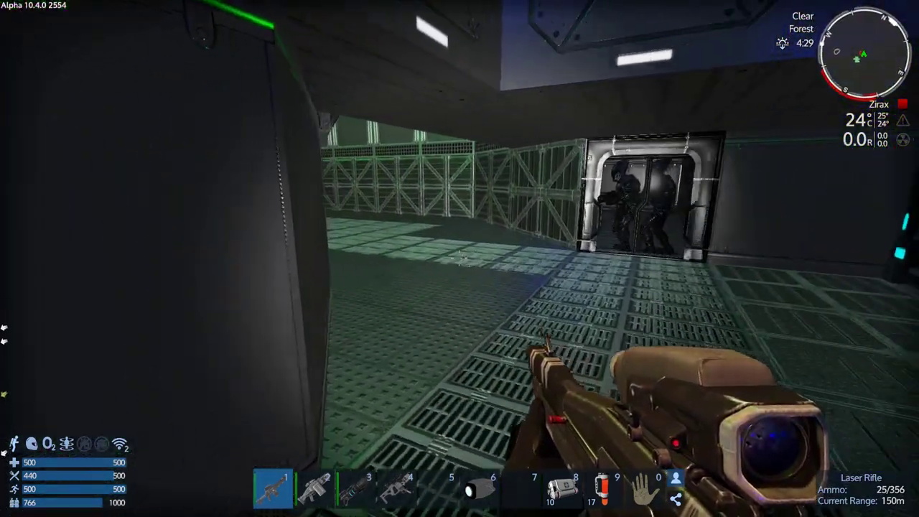
key(w)
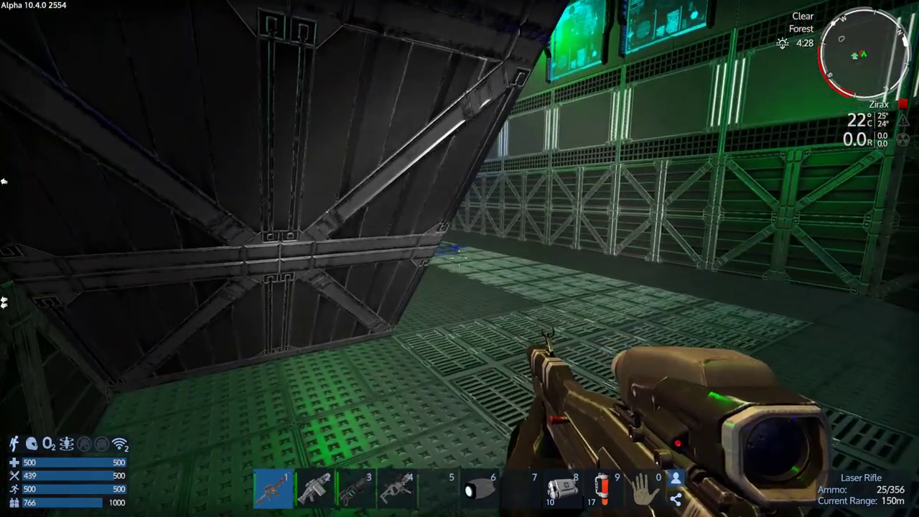
Shoot the enemy in the green hall, then fire on the blue base core.
click(459, 258)
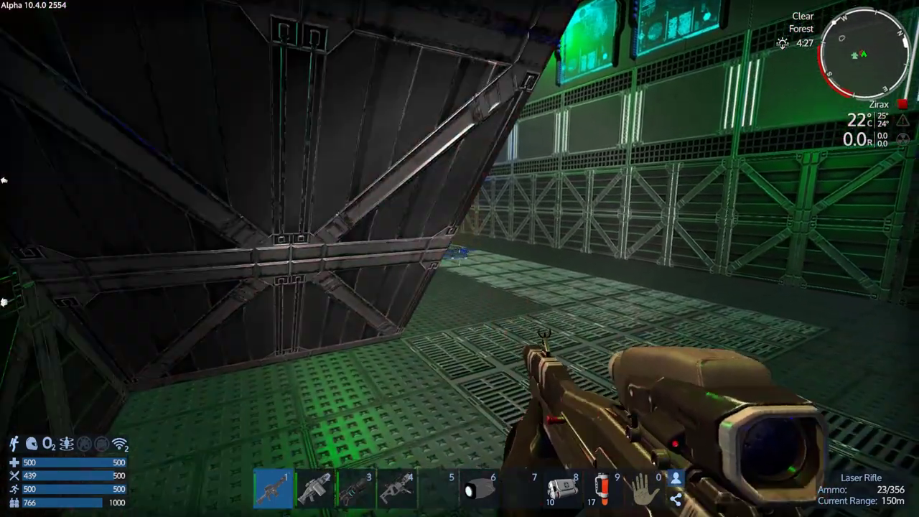
click(460, 258)
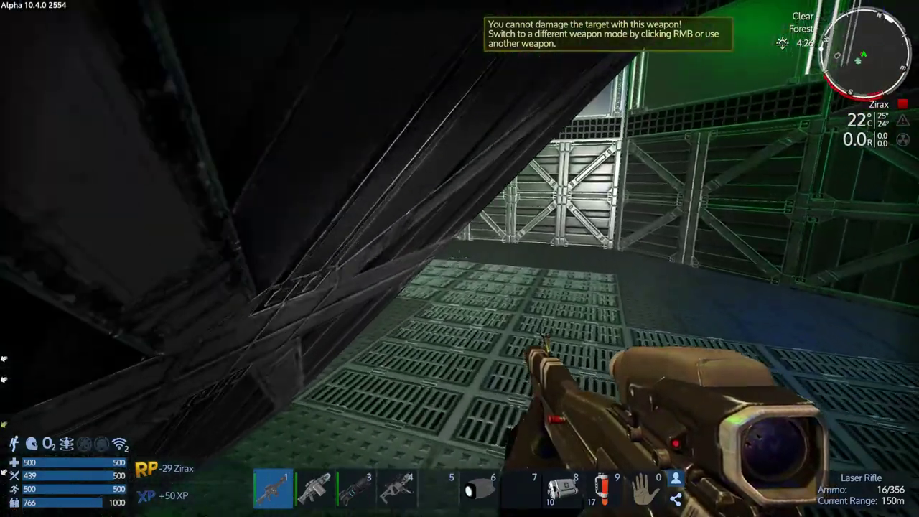
key(w)
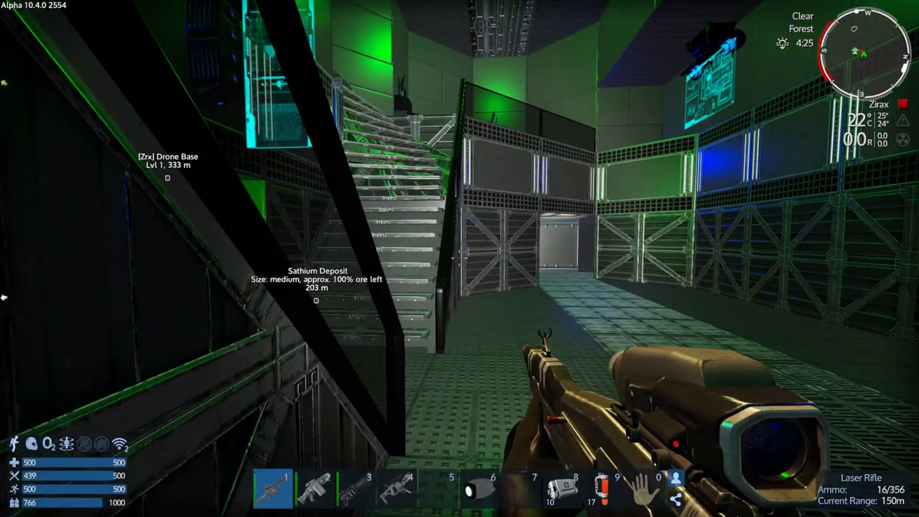
key(w)
key(w)
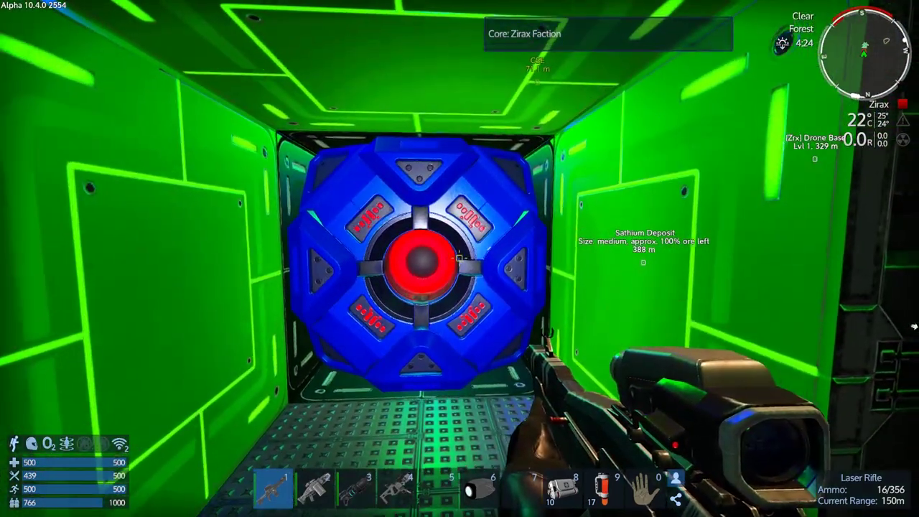
drag(460, 258, 460, 259)
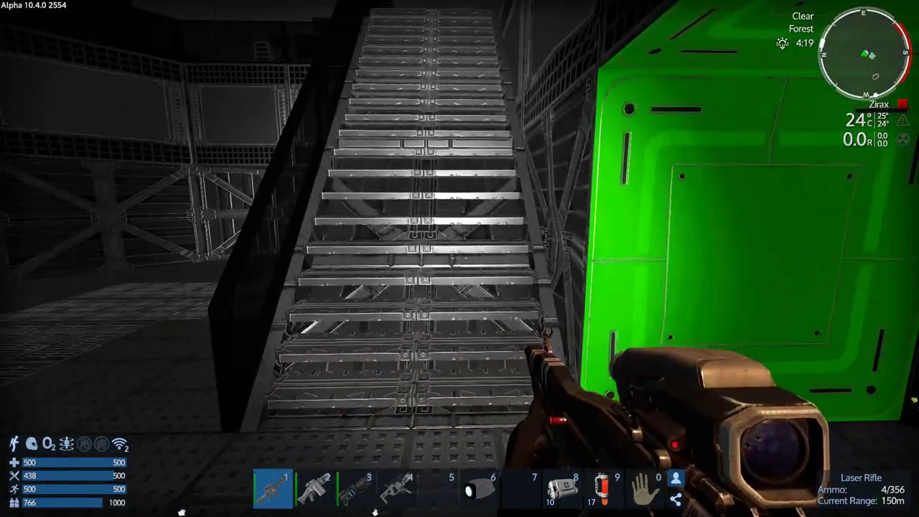
Climb the staircase into the upper hall.
key(w)
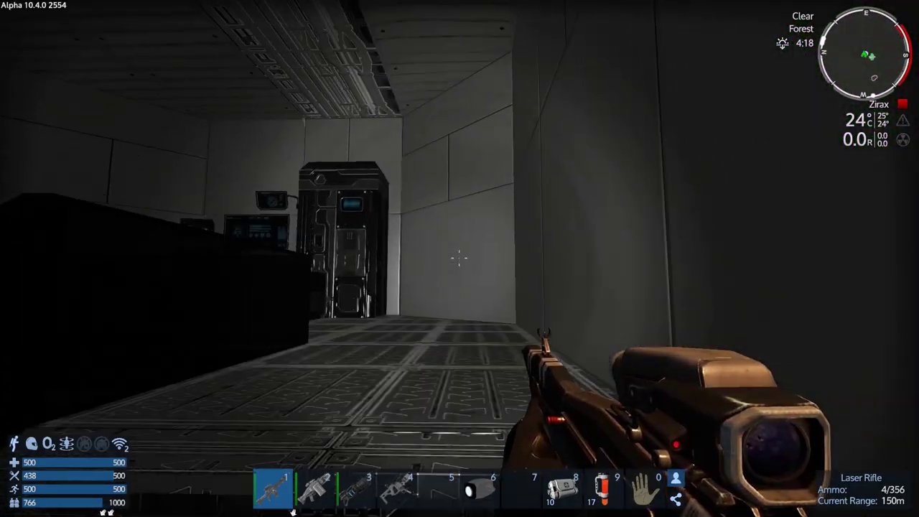
key(w)
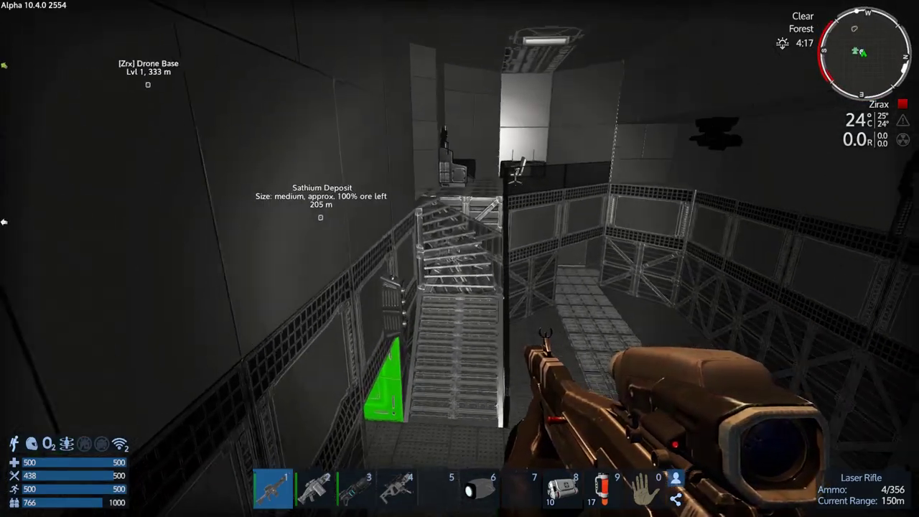
key(w)
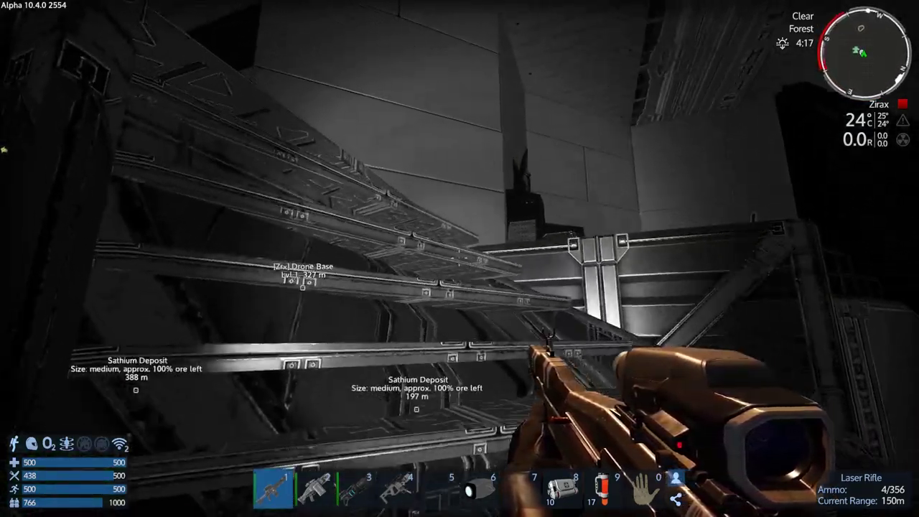
key(w)
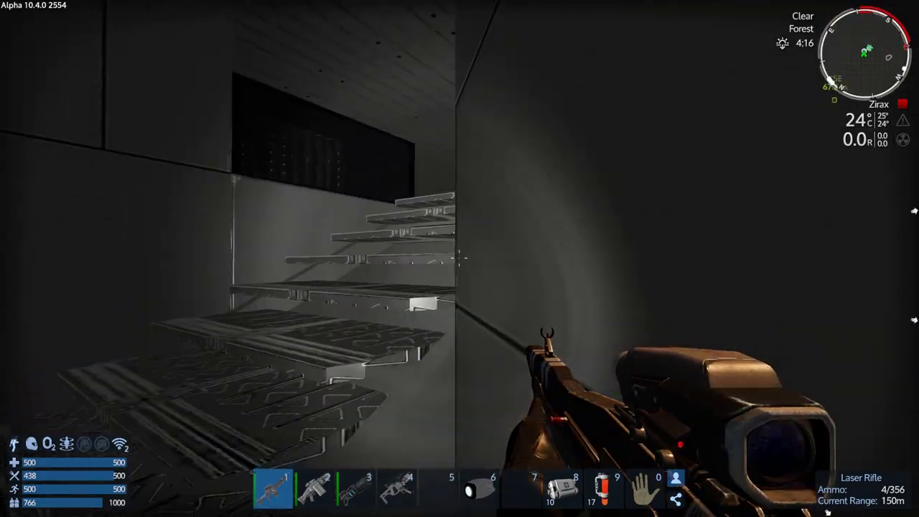
key(w)
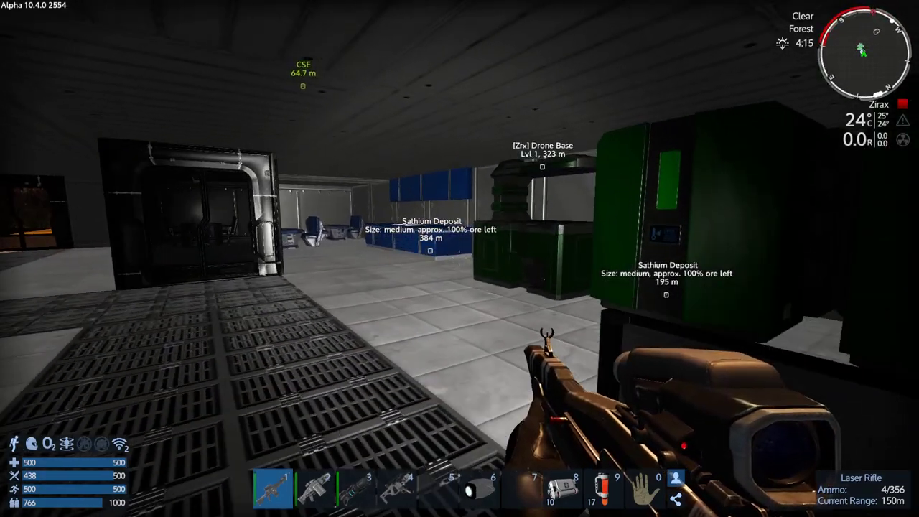
key(w)
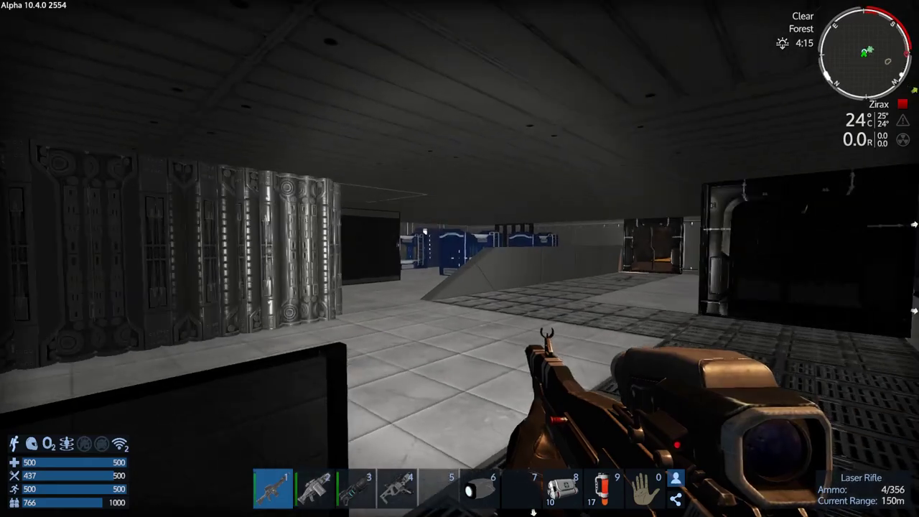
Cross the hall through Automatic Door 2 and open the black wardrobe.
key(w)
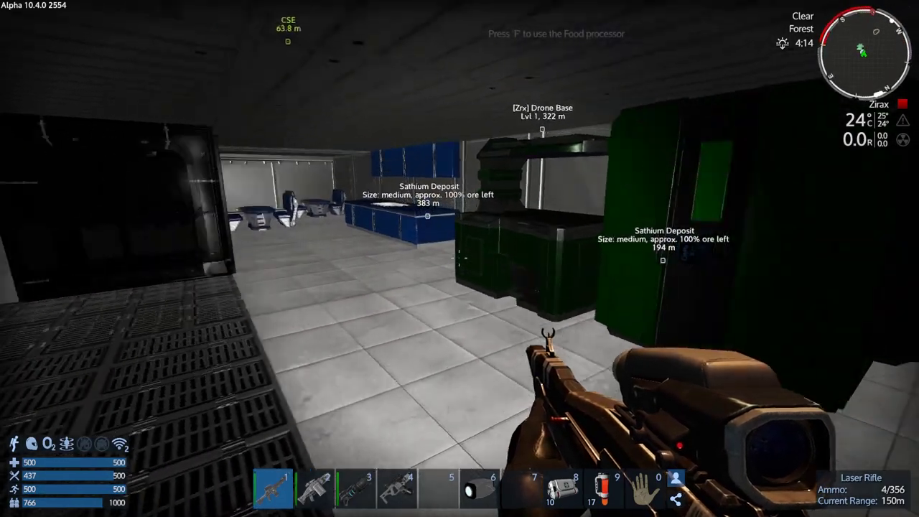
key(w)
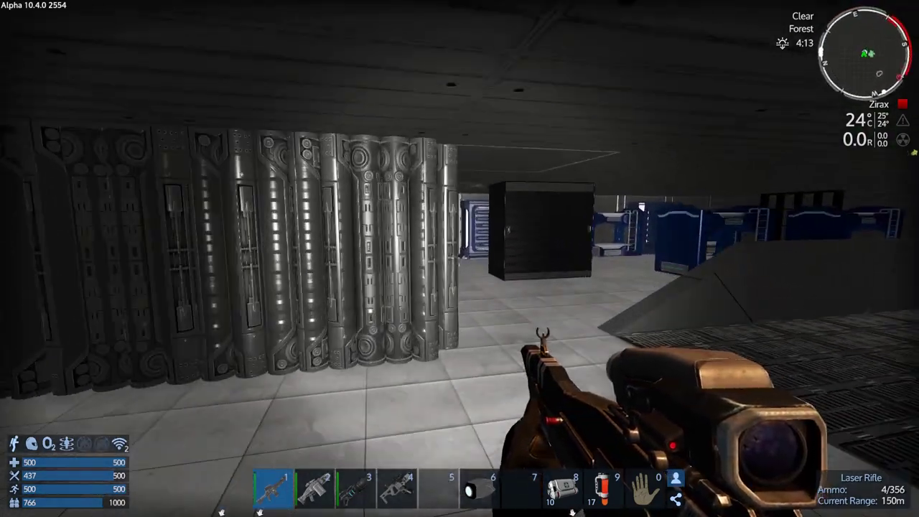
key(w)
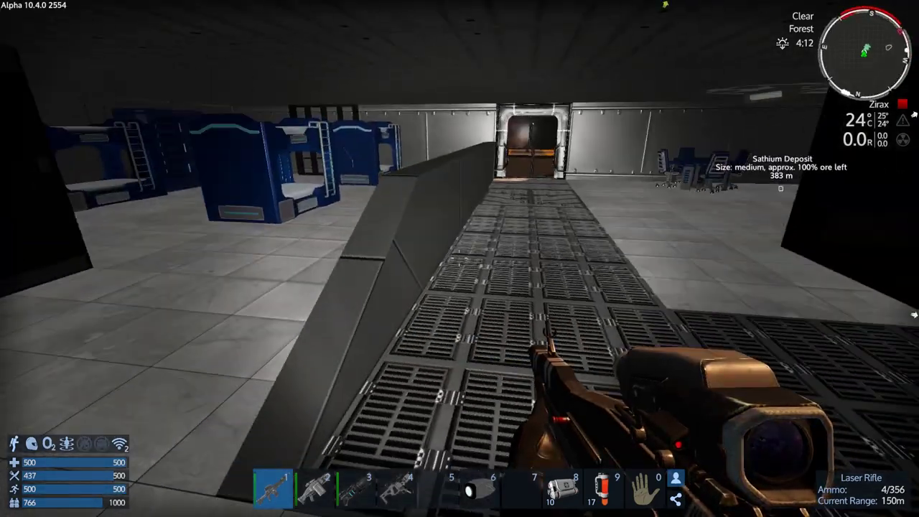
key(w)
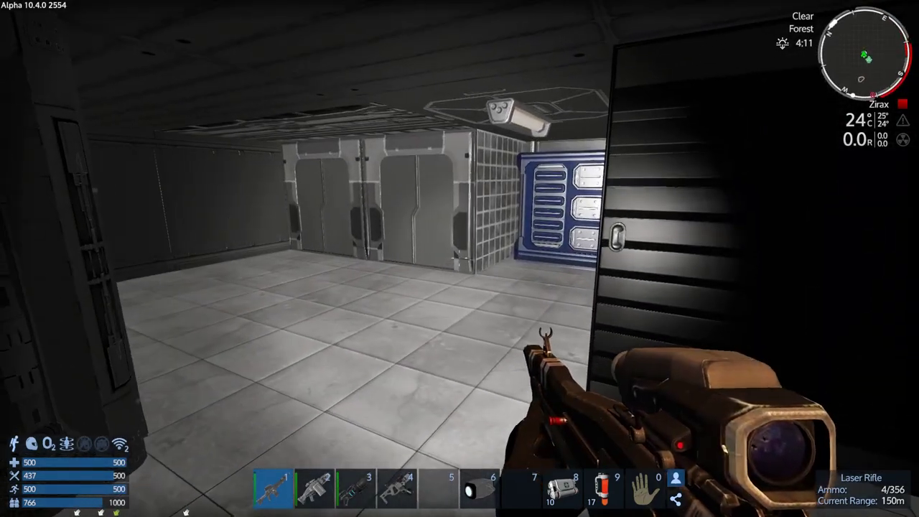
key(w)
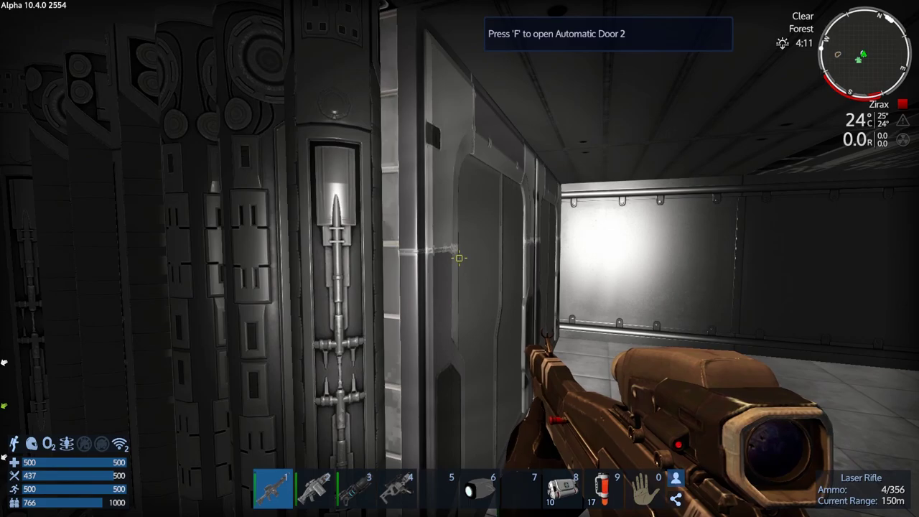
key(f)
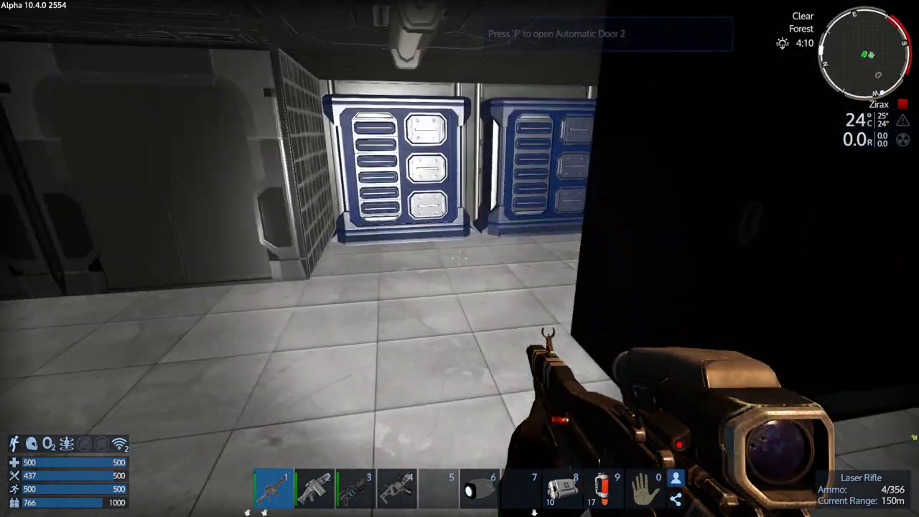
key(w)
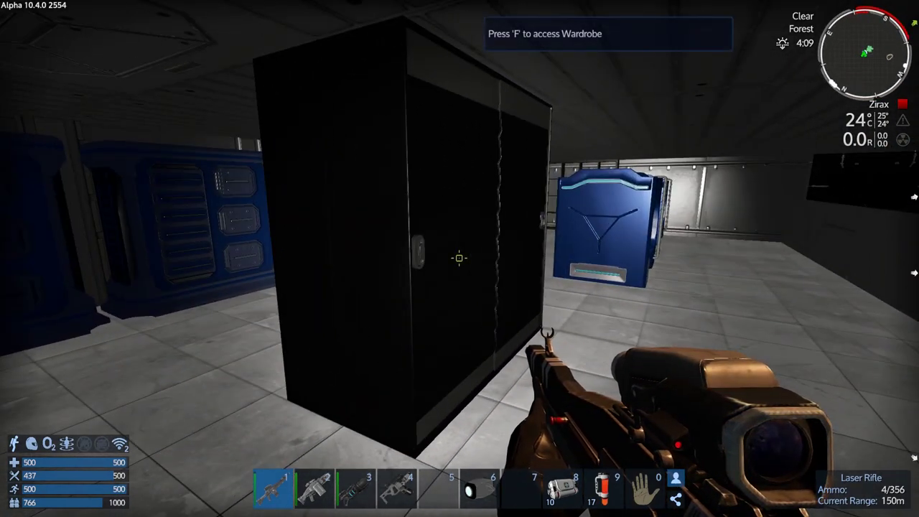
key(f)
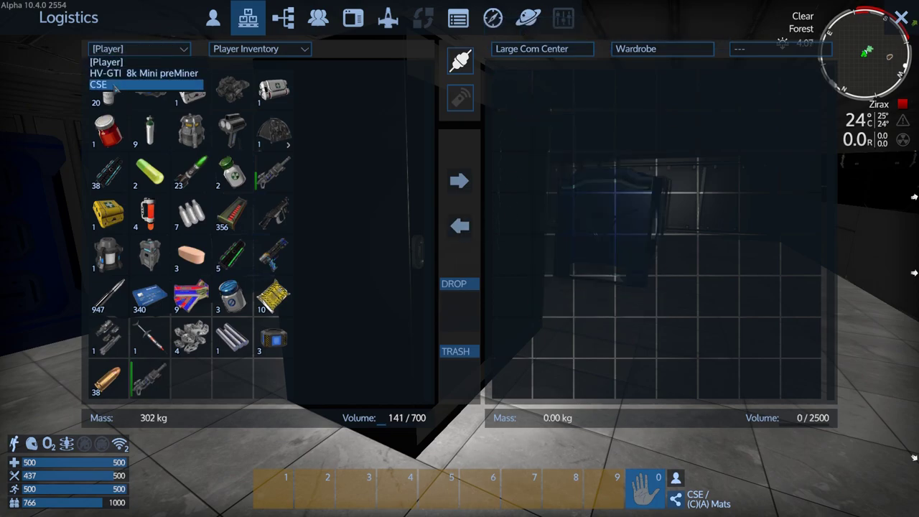
Show the CSE ship's '(A) Output' container in the left pane, then reopen the wardrobe.
click(113, 85)
click(280, 50)
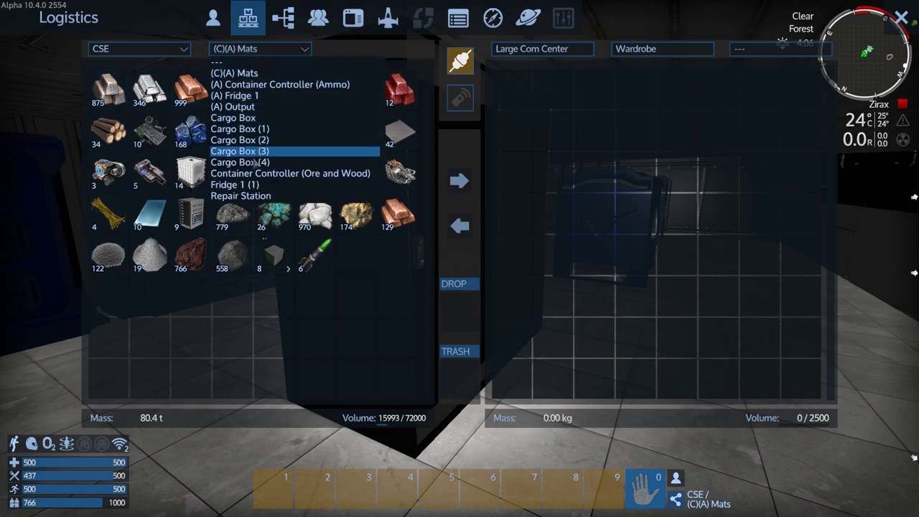
click(237, 106)
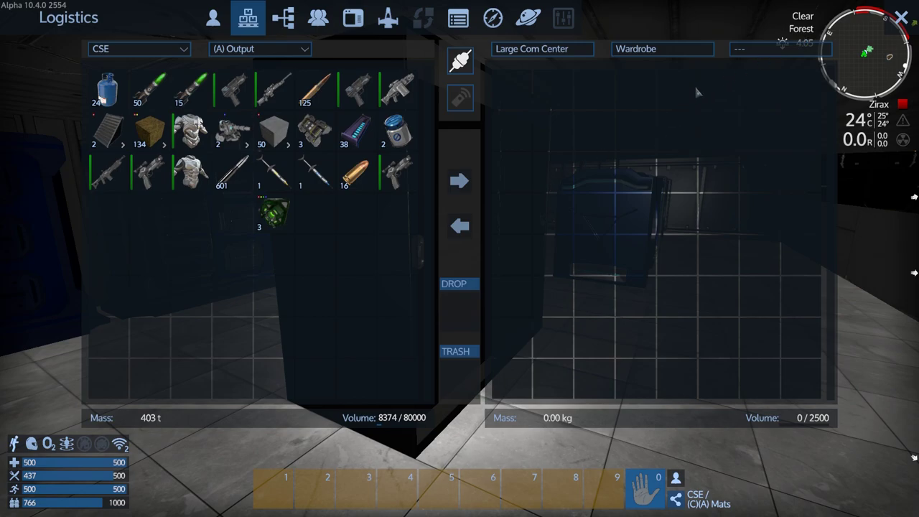
key(Escape)
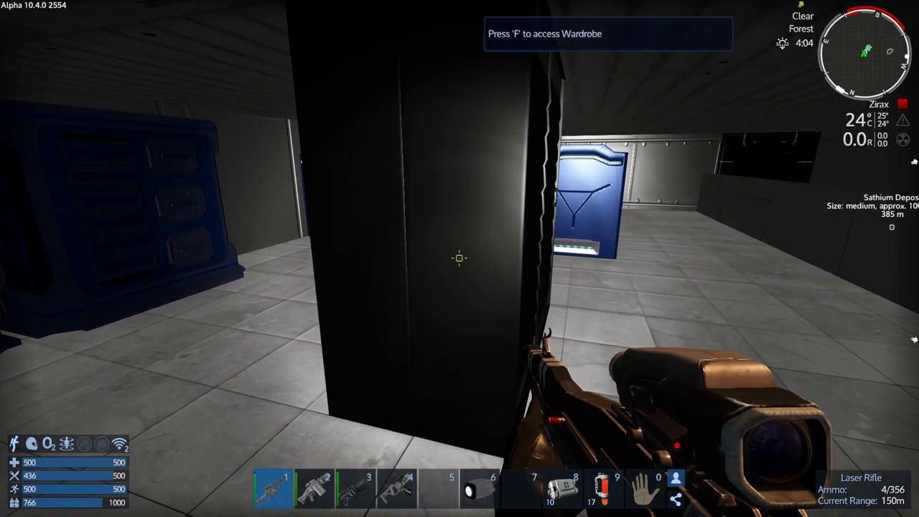
key(f)
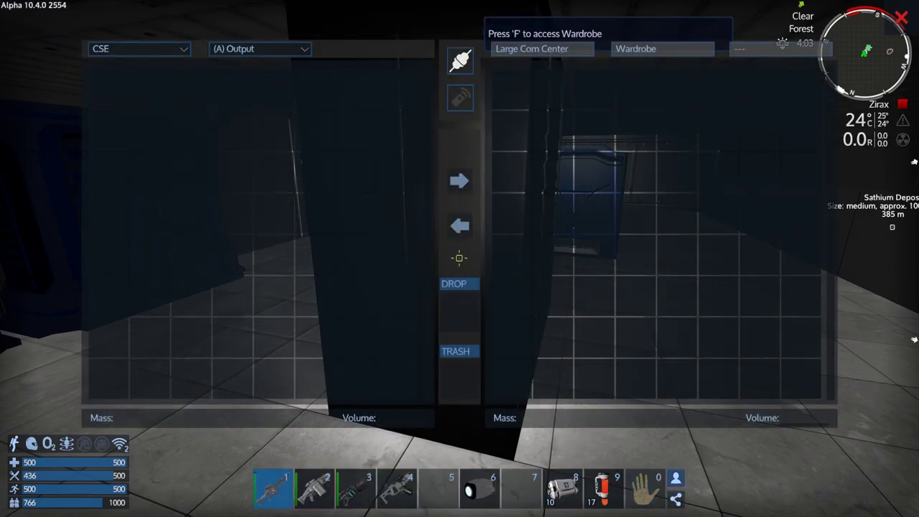
Loot the wardrobe and both closets into the ship's Output container.
key(Escape)
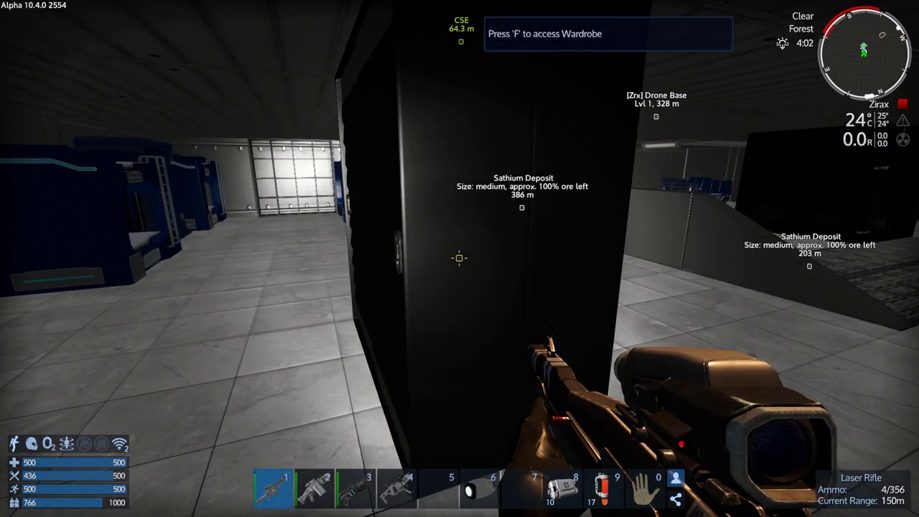
key(f)
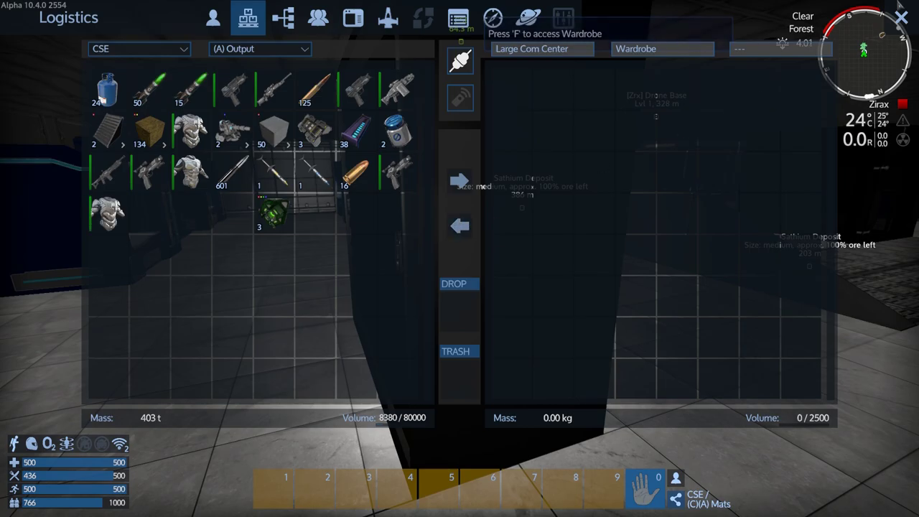
key(Escape)
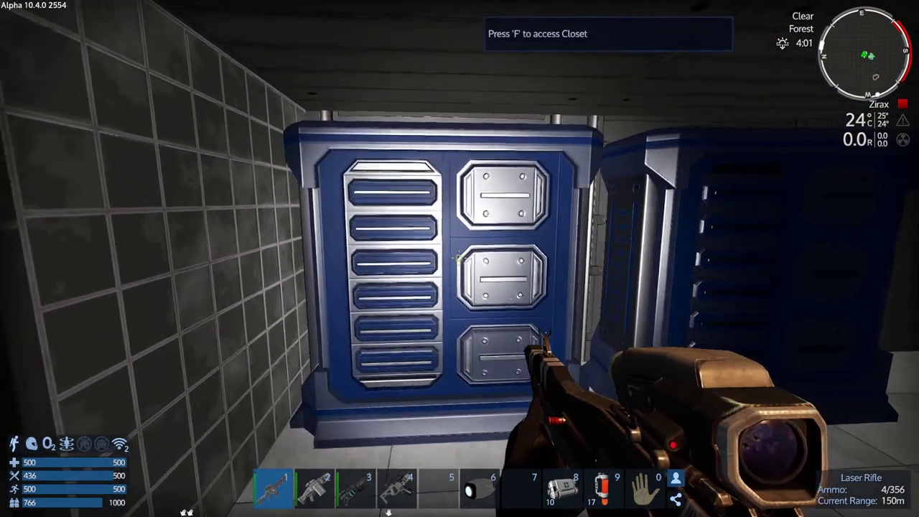
key(f)
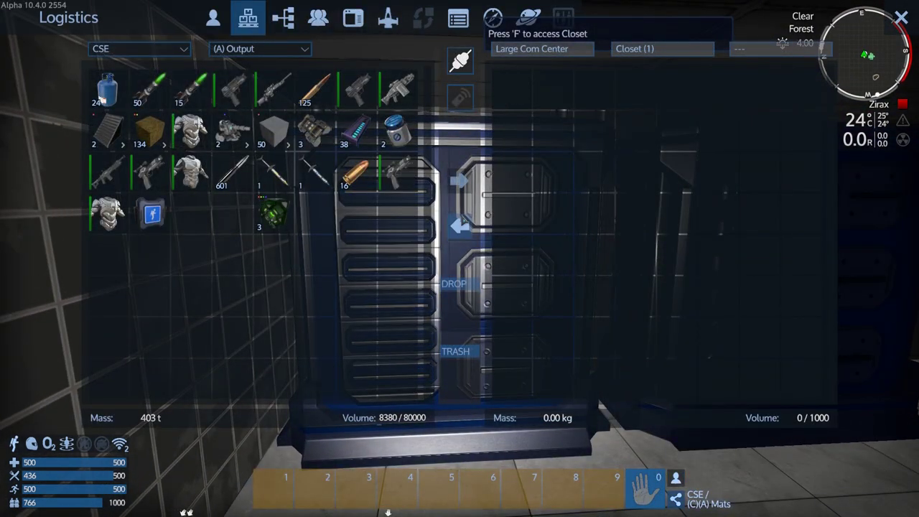
key(Escape)
key(f)
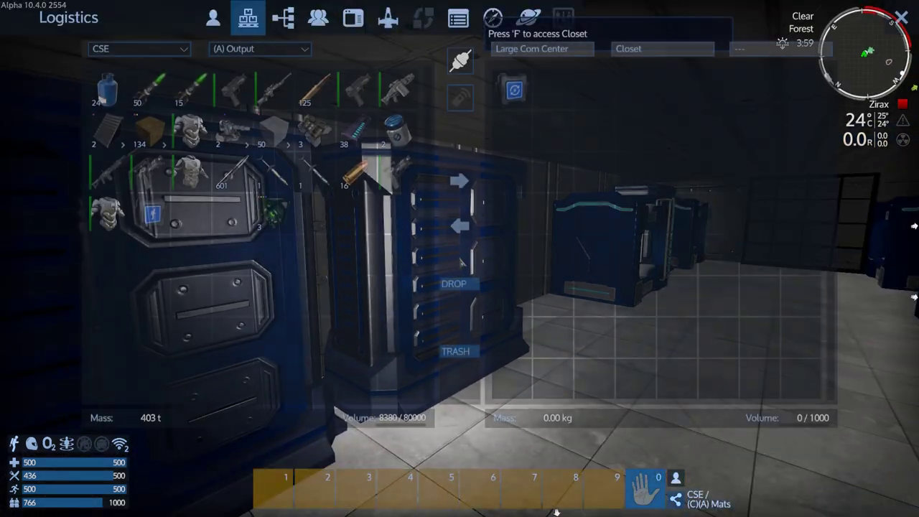
key(Escape)
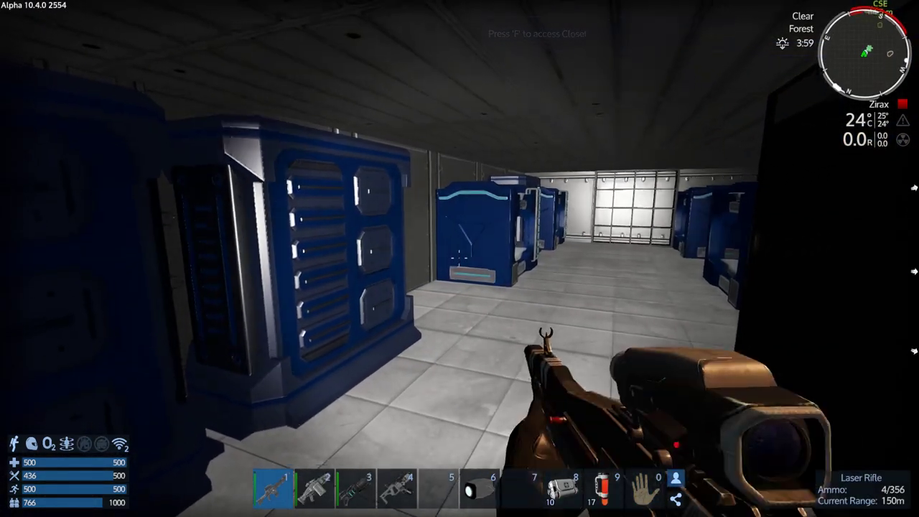
Walk through the sleeping quarters, check the bathroom vanity, and open Fridge 2.
key(w)
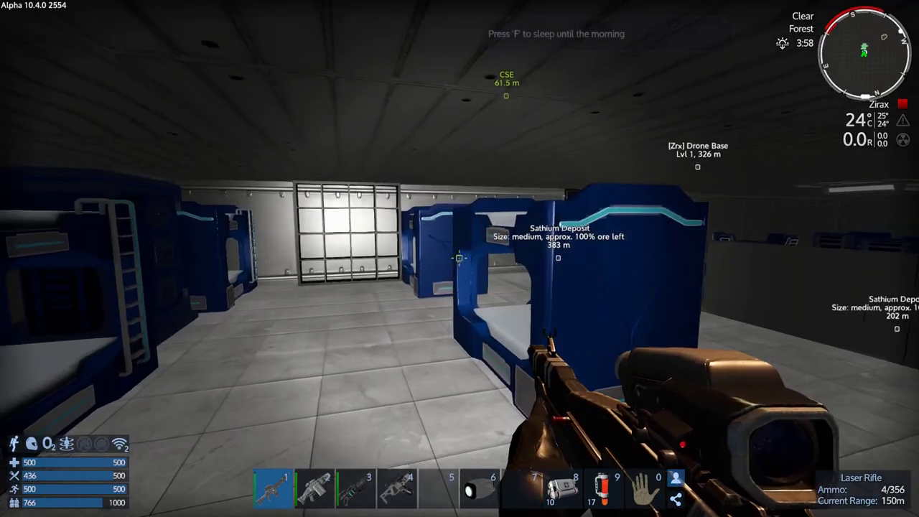
key(w)
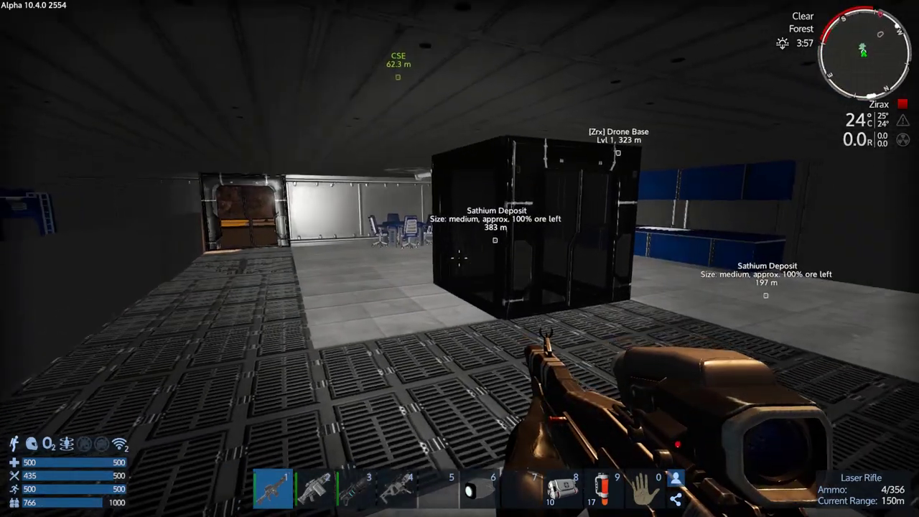
key(w)
key(w)
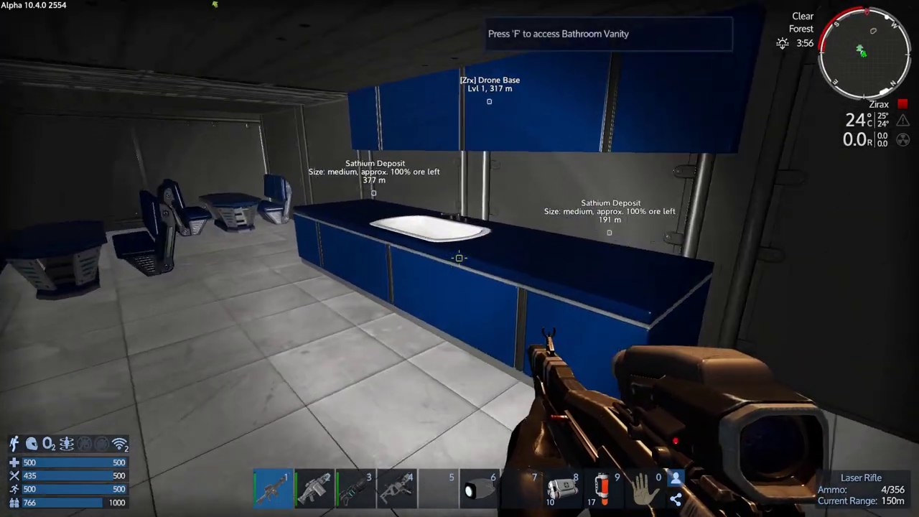
key(f)
key(Escape)
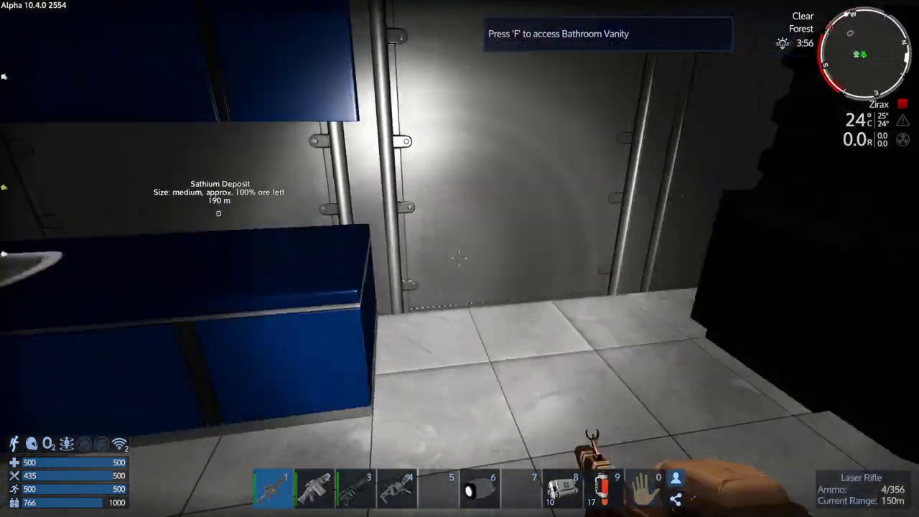
key(w)
key(w)
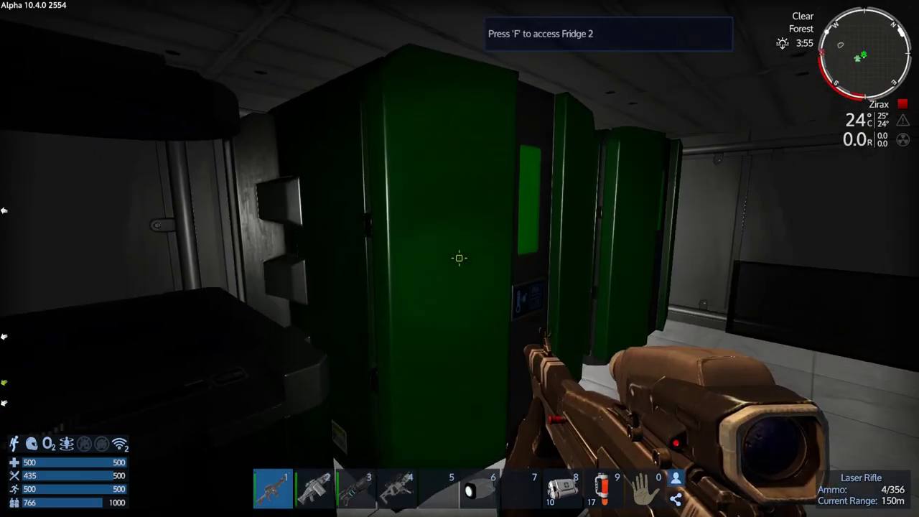
key(f)
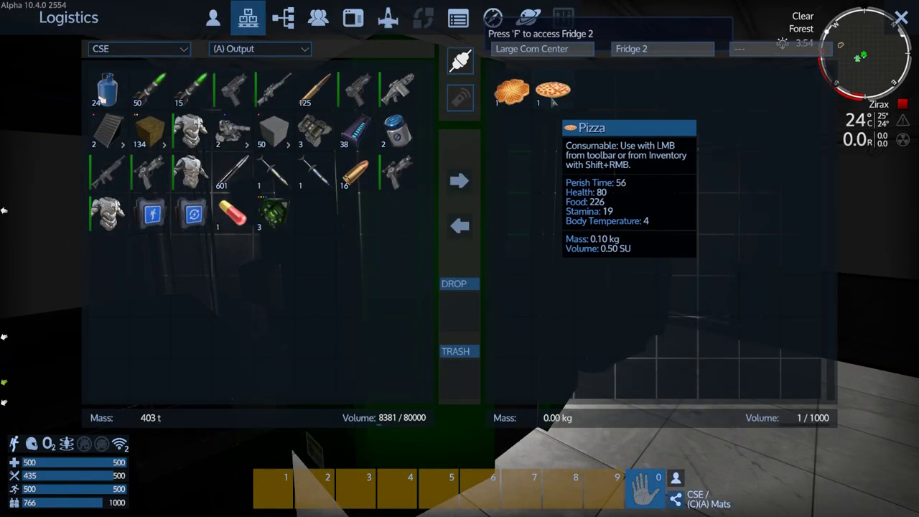
Move the waffles and pizza from the base fridge into the ship's Fridge 1.
click(236, 48)
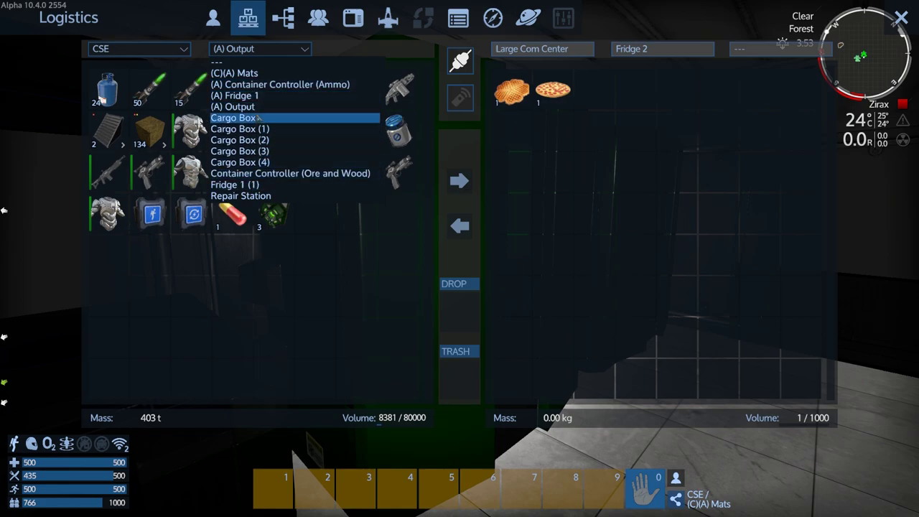
click(254, 98)
drag(508, 100, 558, 97)
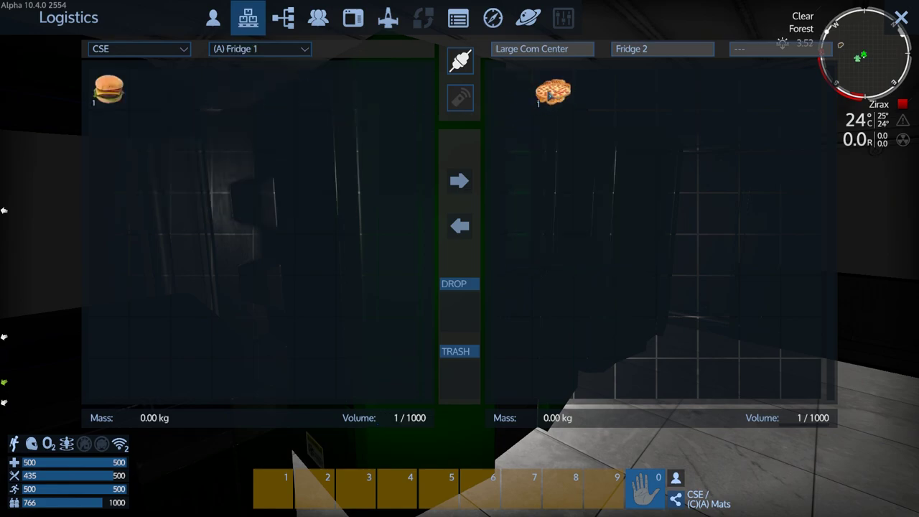
drag(518, 143, 511, 132)
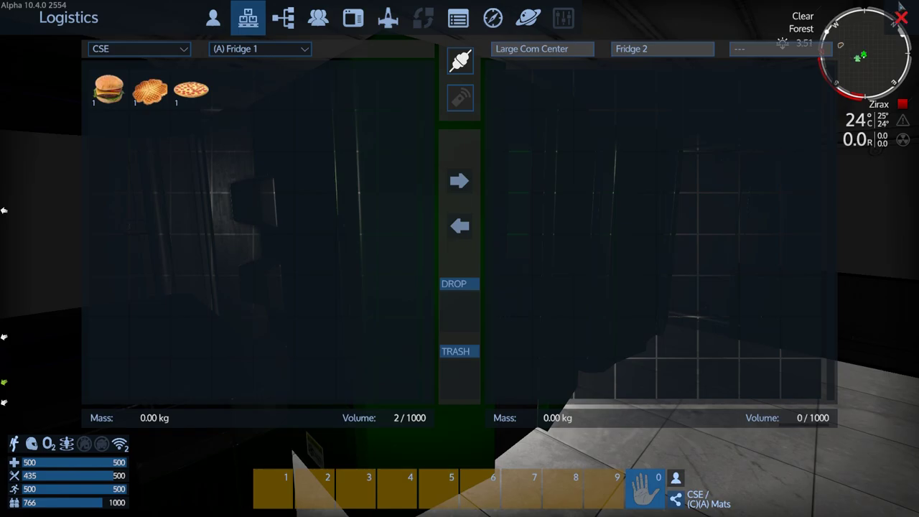
Switch to the second base fridge and move its cheese into Fridge 1.
click(900, 16)
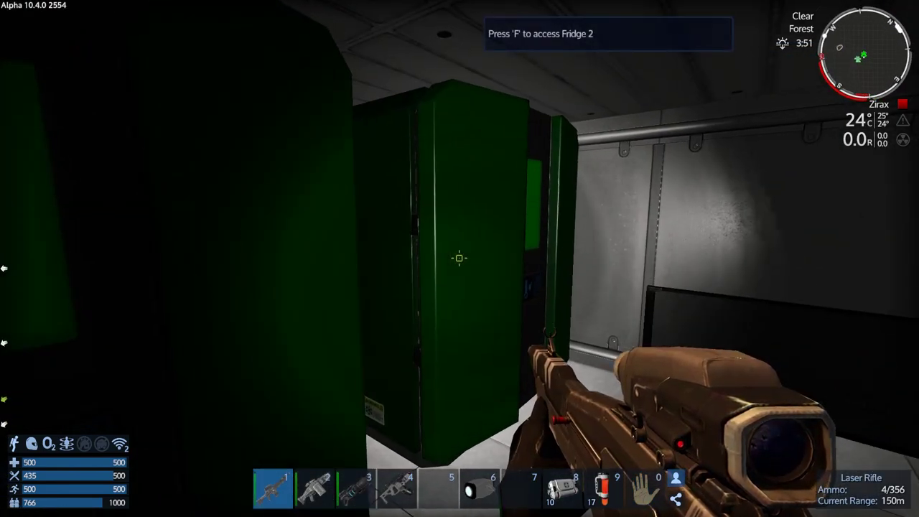
key(f)
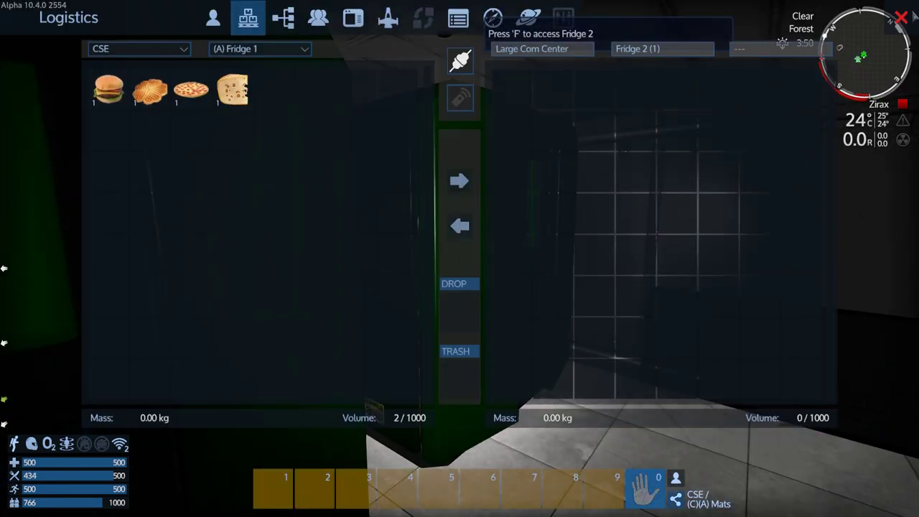
click(901, 15)
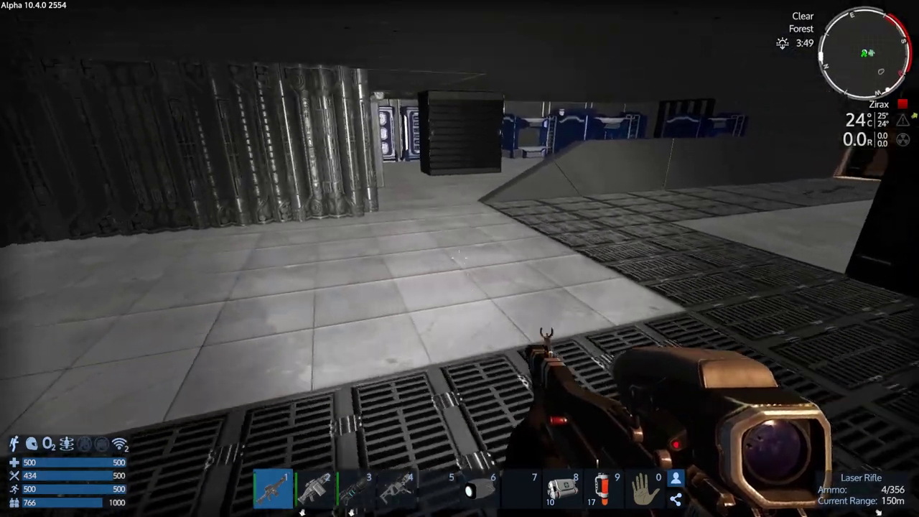
Walk down the stairwell and along the upper walkway to the spiral staircase.
key(w)
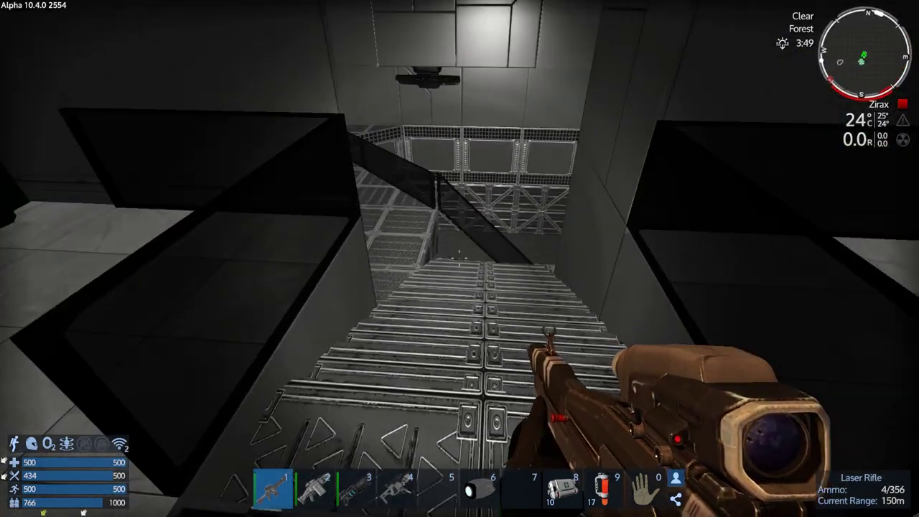
key(w)
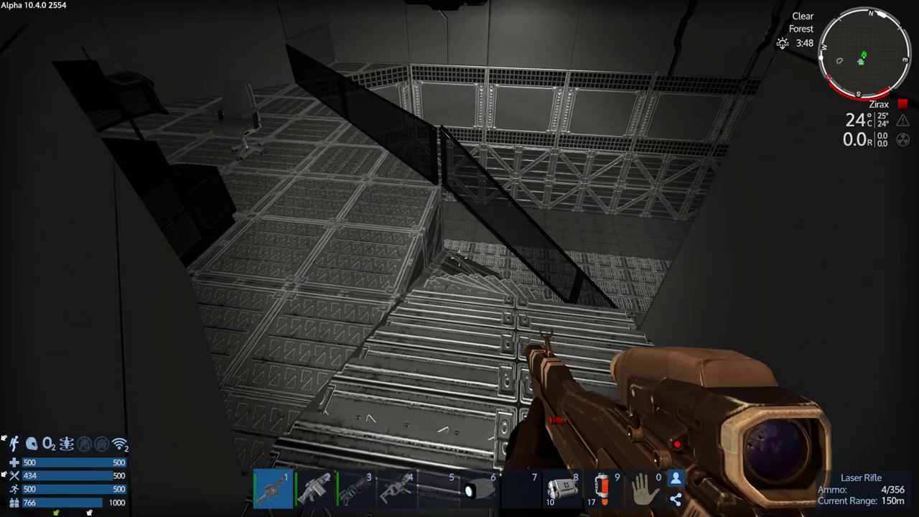
key(w)
key(w)
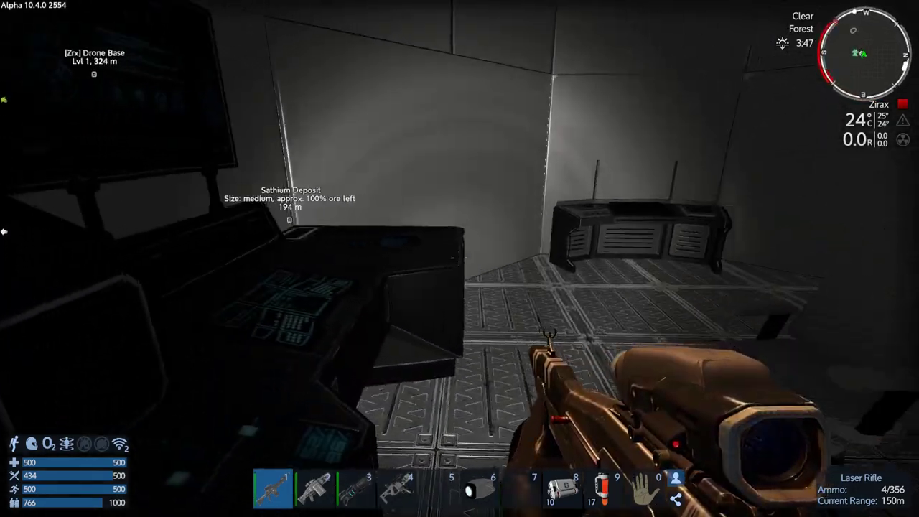
key(w)
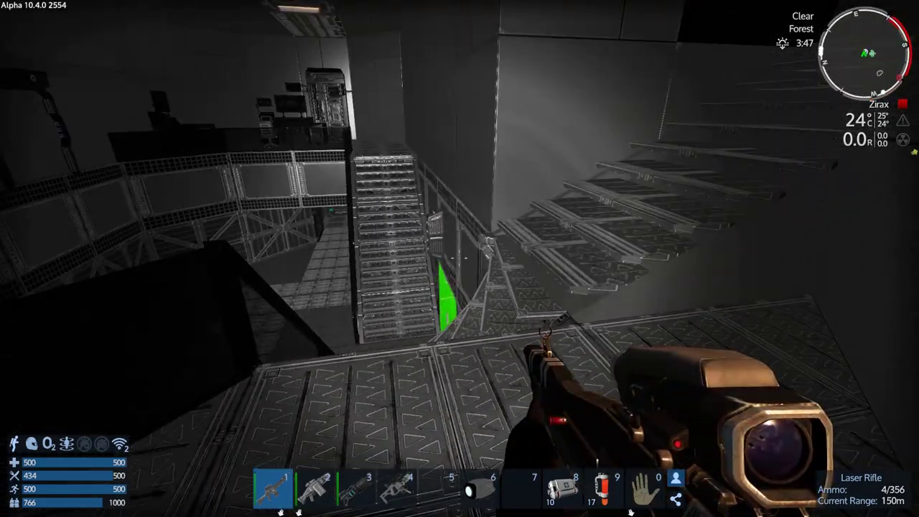
key(w)
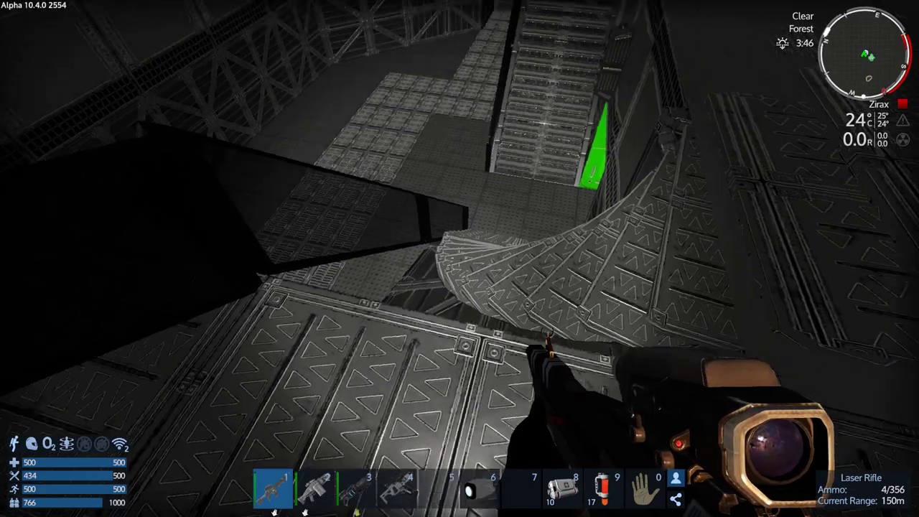
key(w)
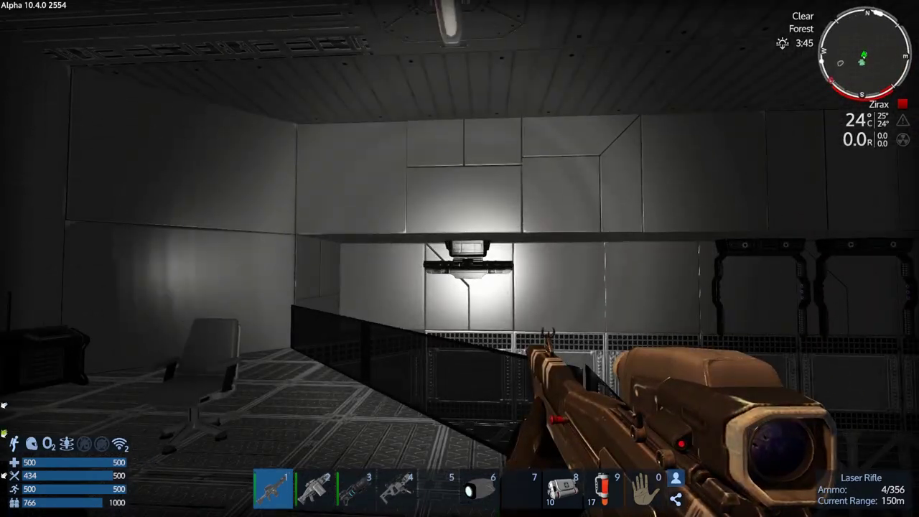
Descend the spiral stairs and open fire on the Zirax soldier below.
key(w)
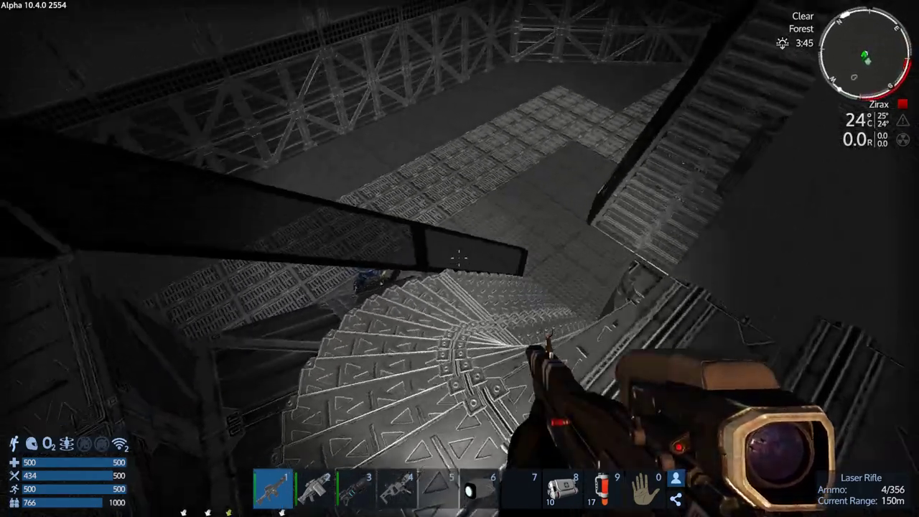
key(w)
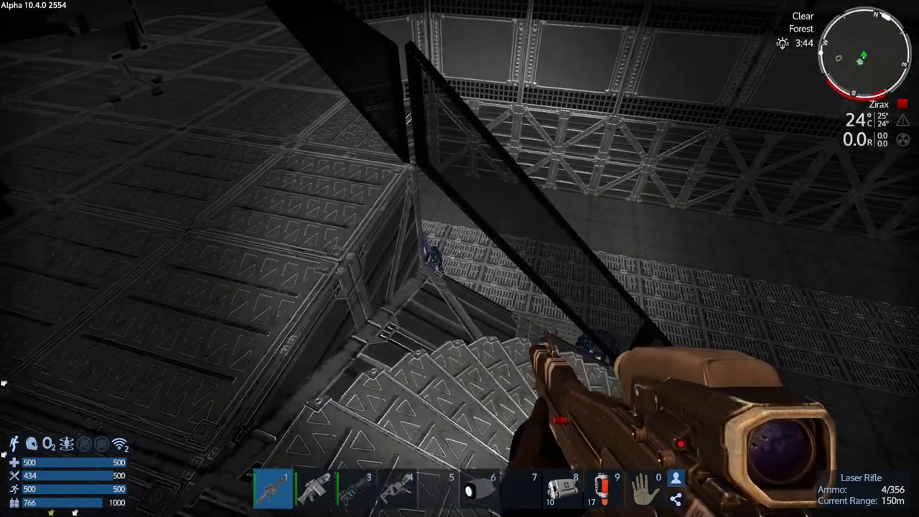
click(459, 259)
key(r)
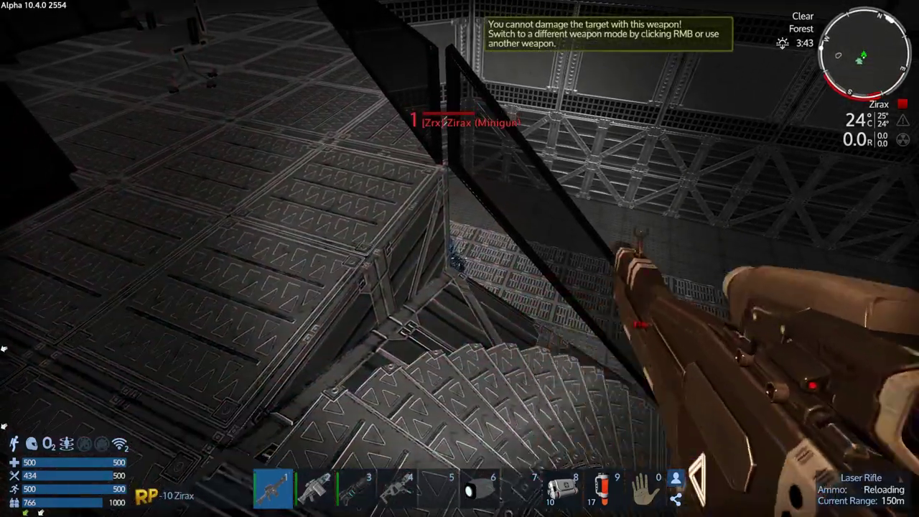
key(w)
key(w)
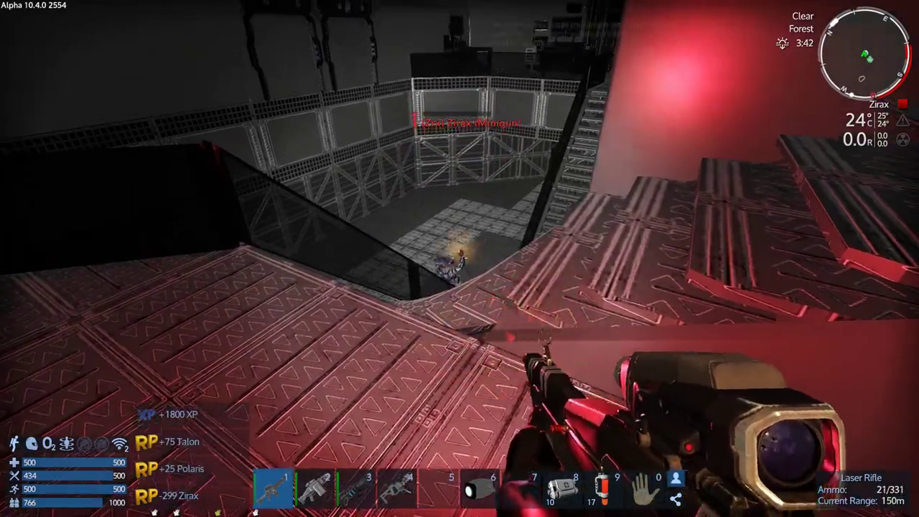
Keep shooting until the Zirax soldier dies, then reload the laser rifle.
click(460, 258)
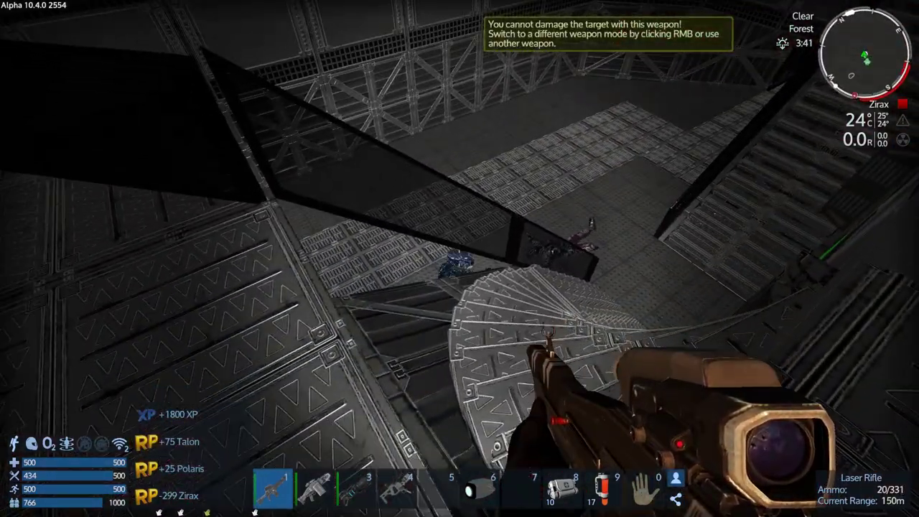
click(459, 258)
click(460, 259)
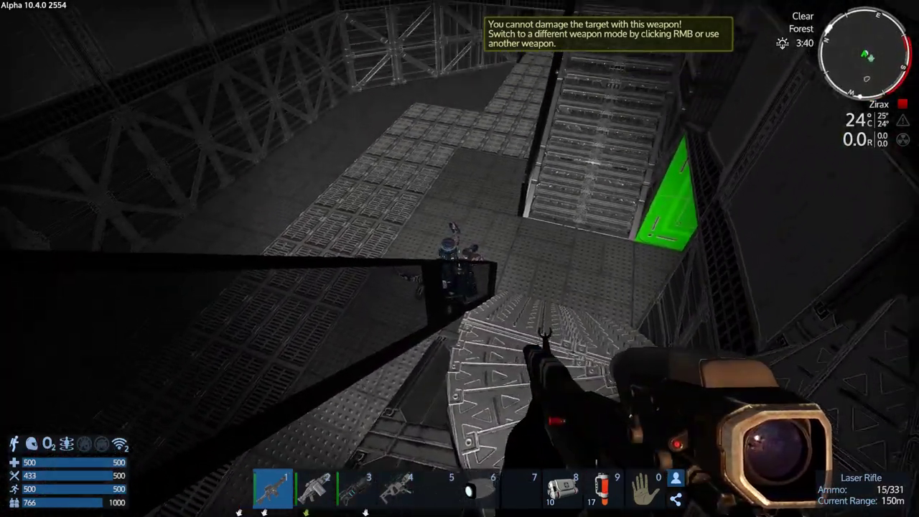
click(460, 259)
click(460, 258)
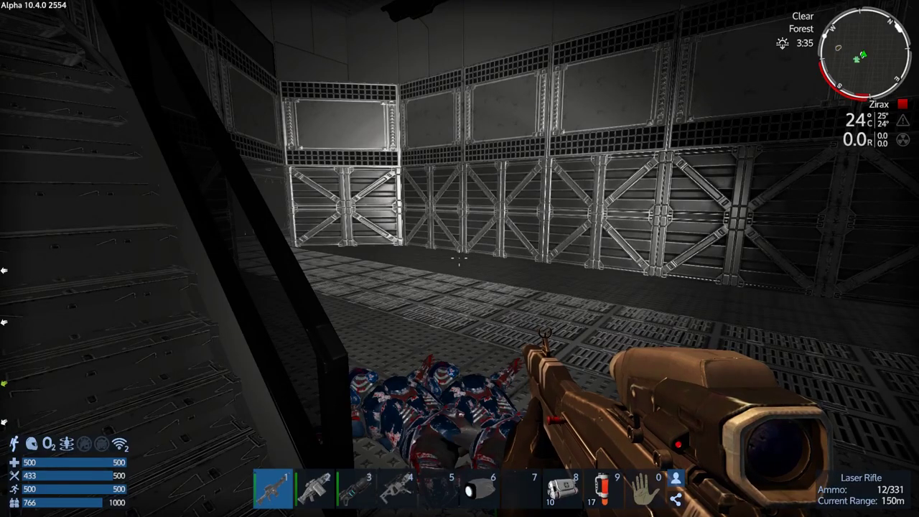
key(r)
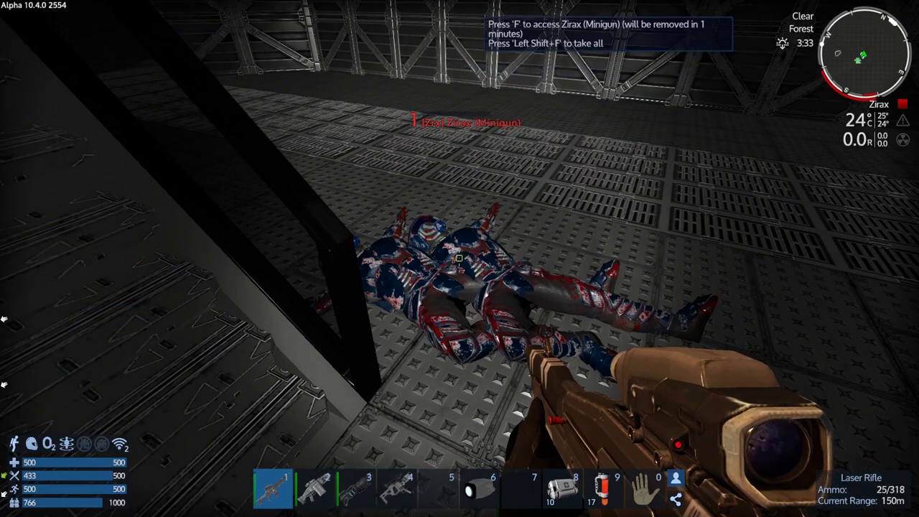
Close the fallen Zirax's loot window.
key(Escape)
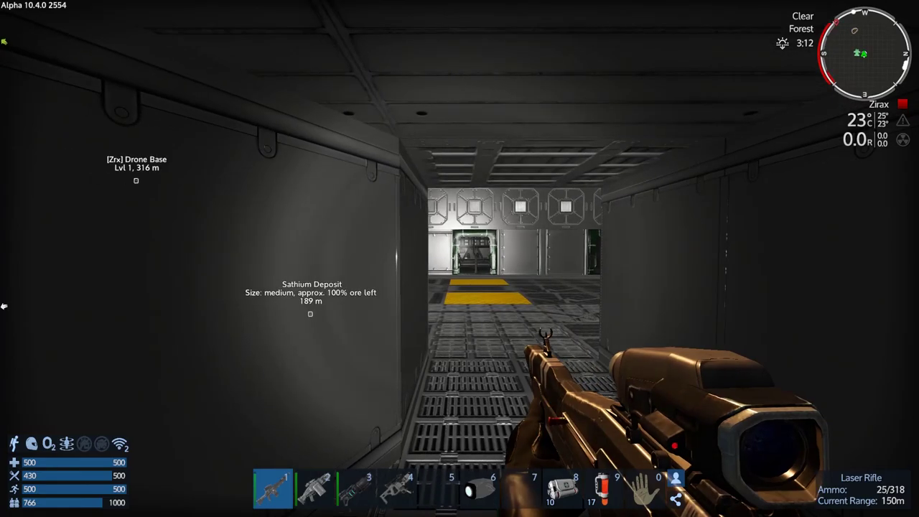
Fire down the corridor at the enemy, then reload the laser rifle.
click(459, 258)
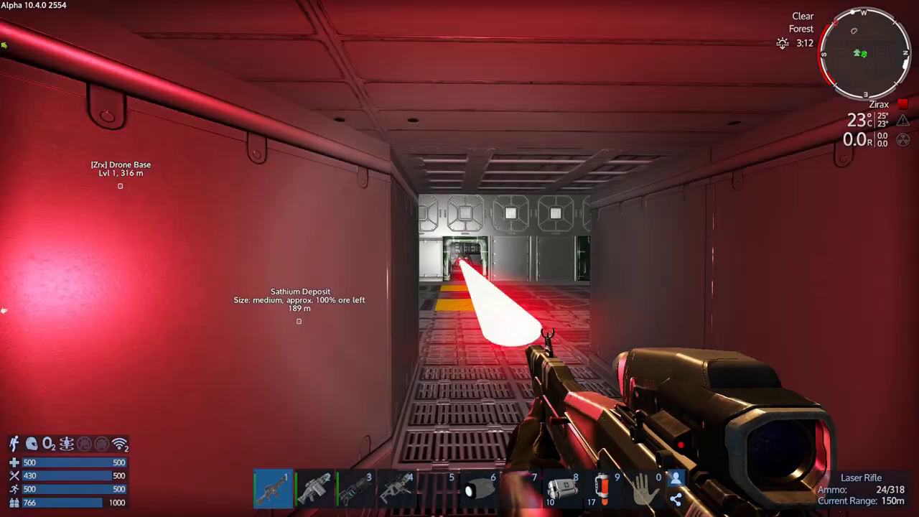
click(459, 258)
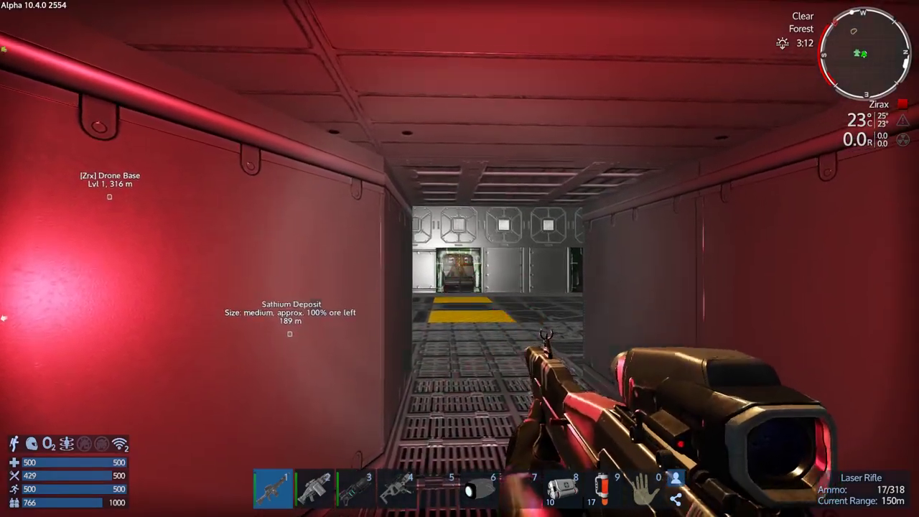
click(459, 258)
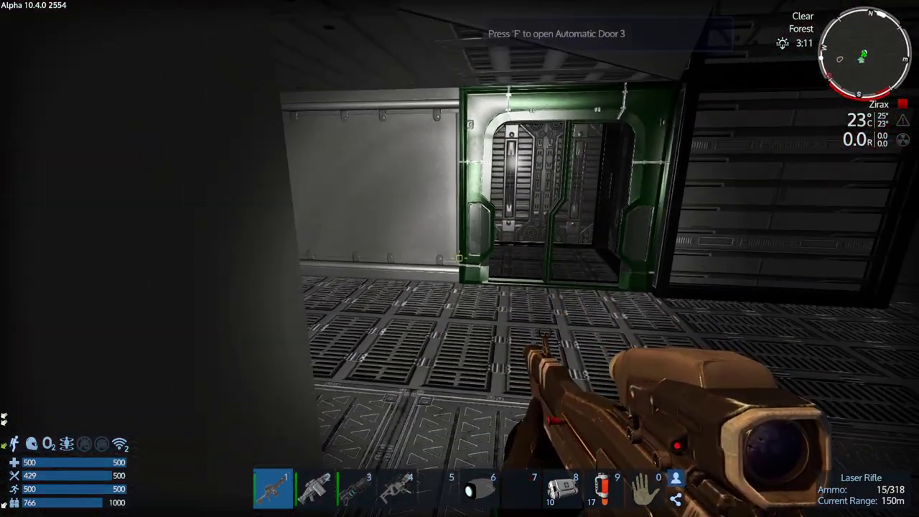
key(t)
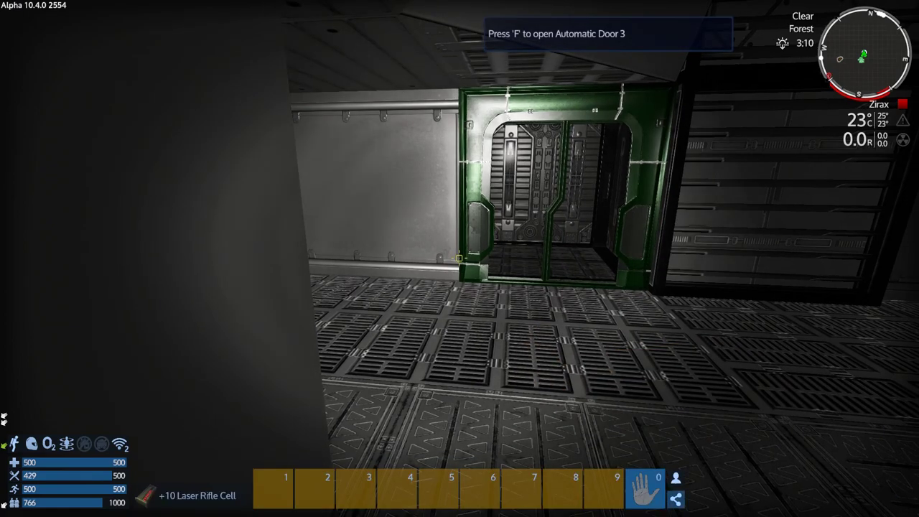
key(t)
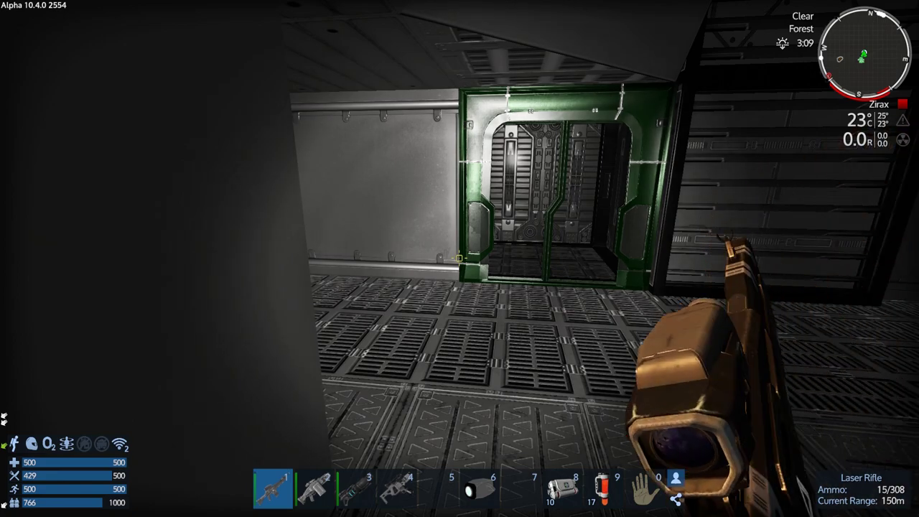
key(r)
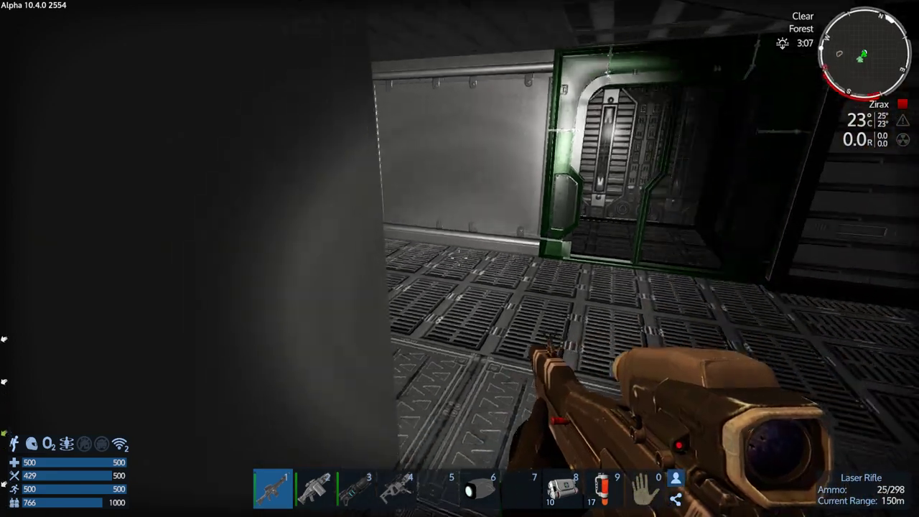
Go through the green door, shoot the Zirax ahead, and advance into the larger room.
key(w)
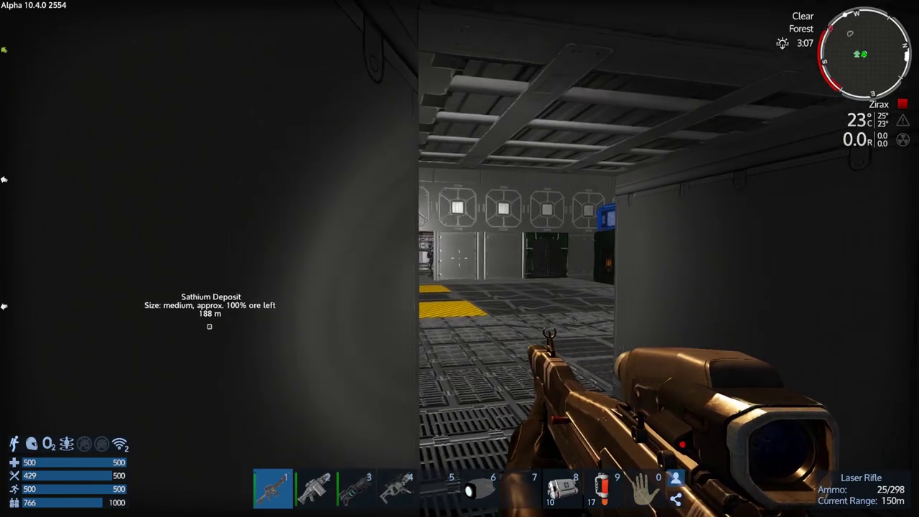
drag(460, 258, 459, 259)
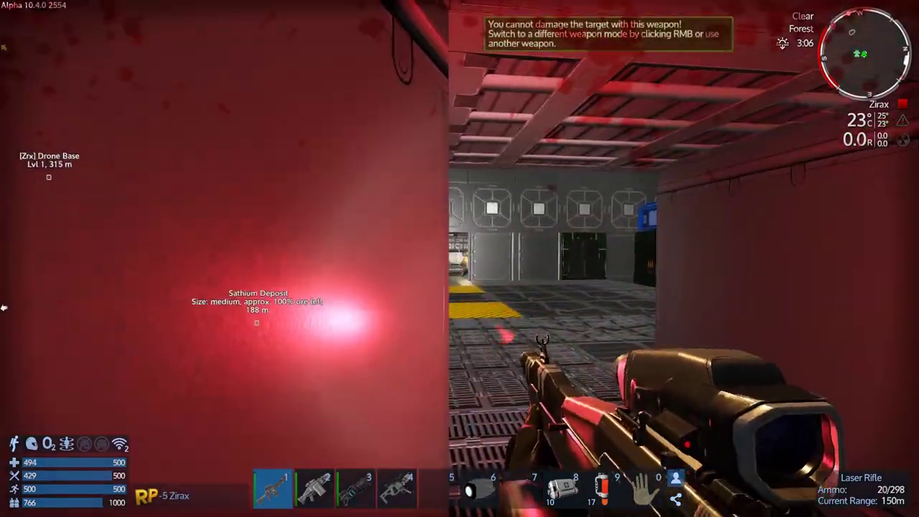
drag(459, 258, 459, 259)
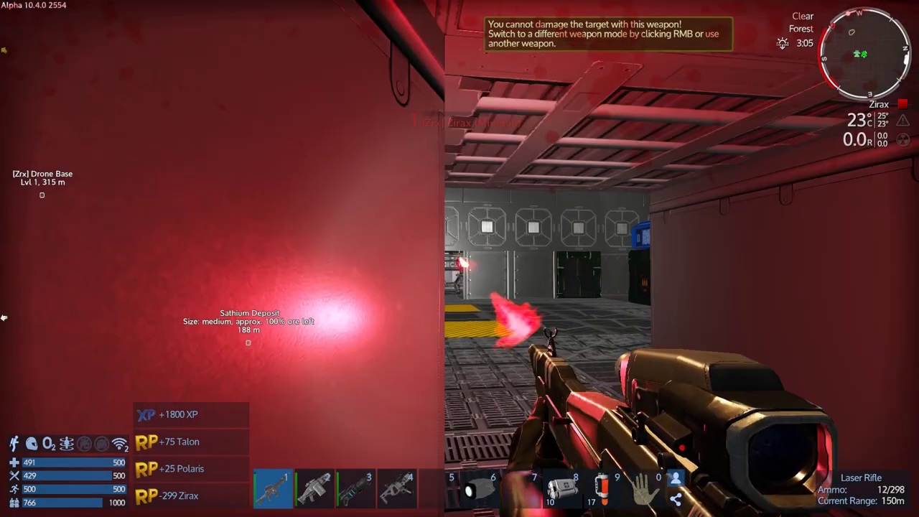
key(w)
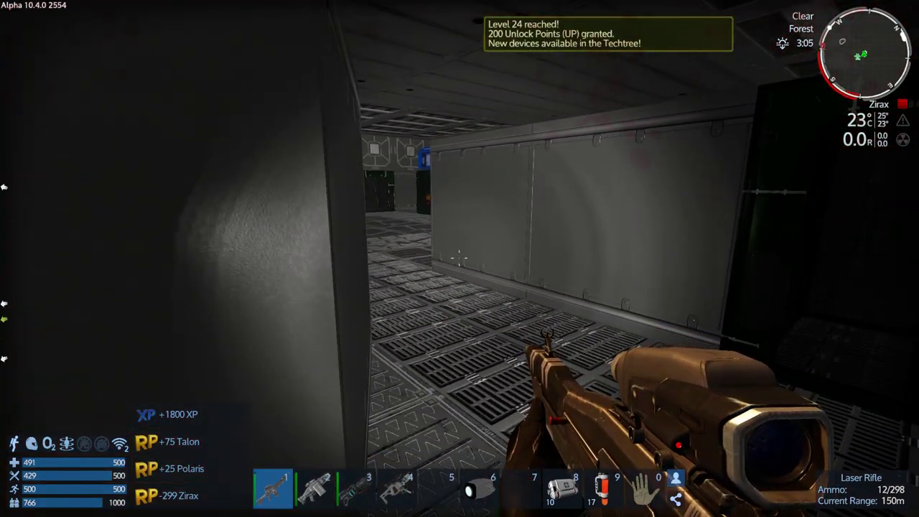
key(w)
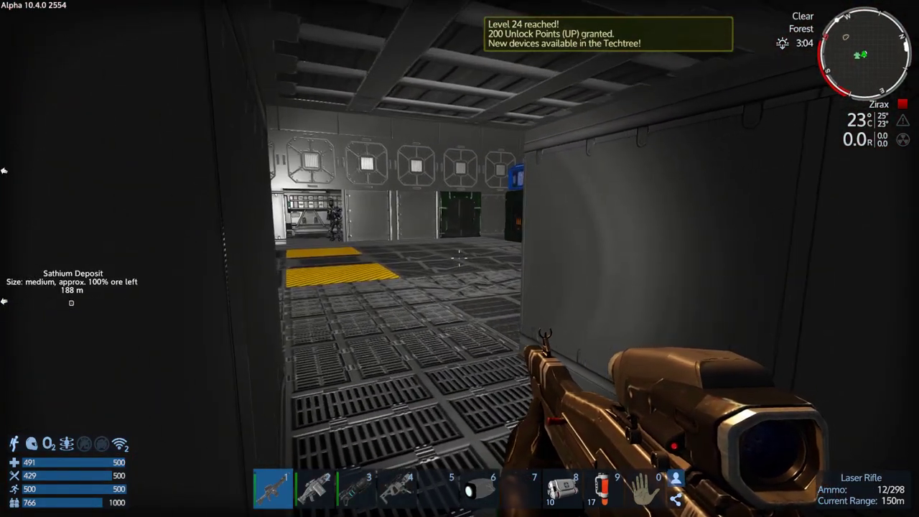
key(w)
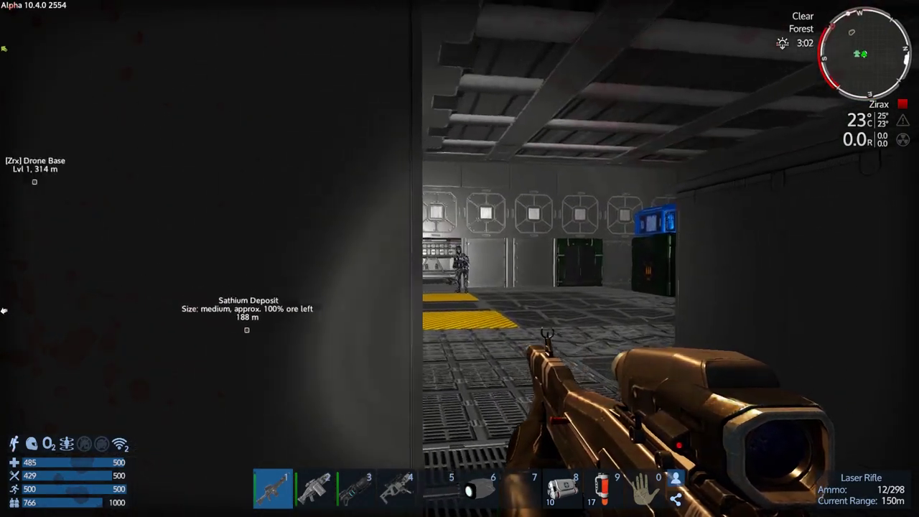
Kill the Zirax guard in the side room and cross toward the doorway.
drag(459, 259, 460, 258)
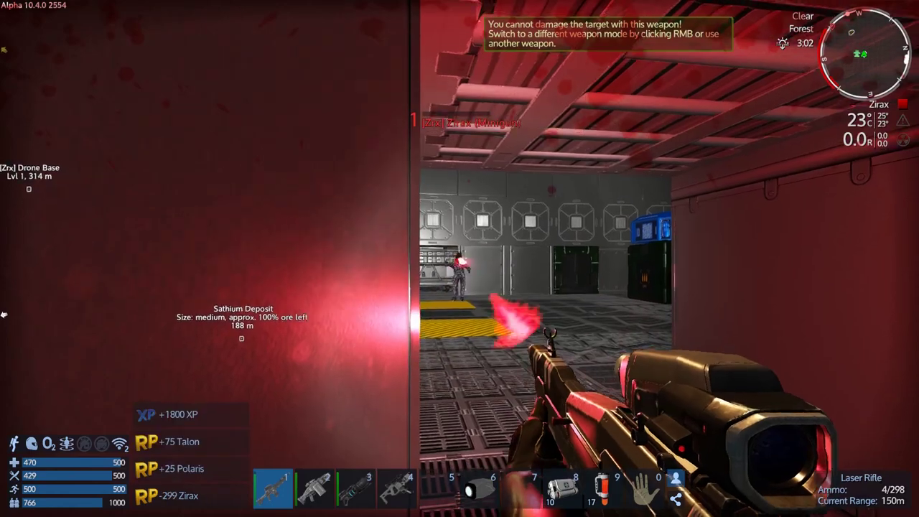
click(460, 258)
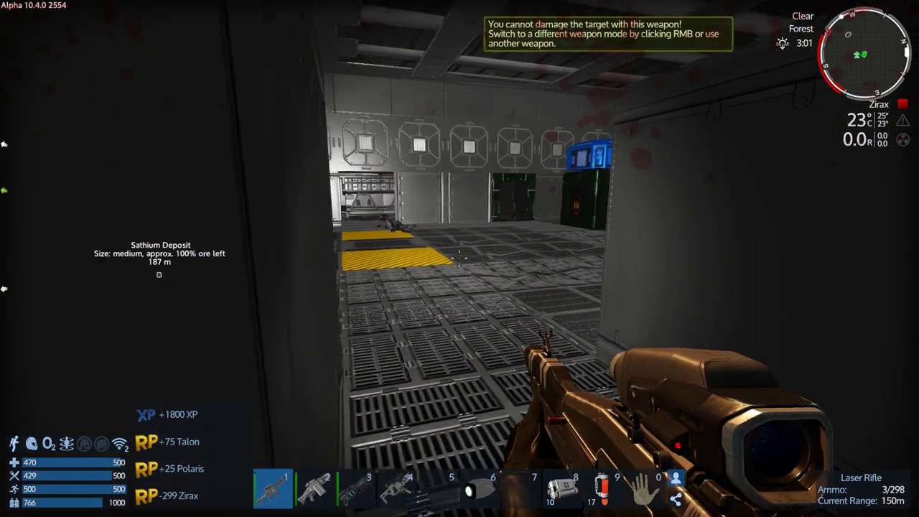
key(w)
key(w)
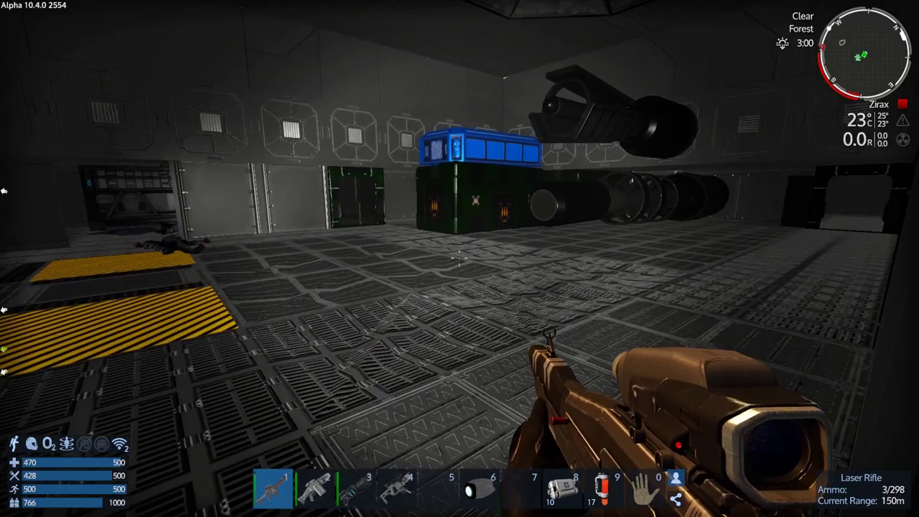
key(w)
key(w)
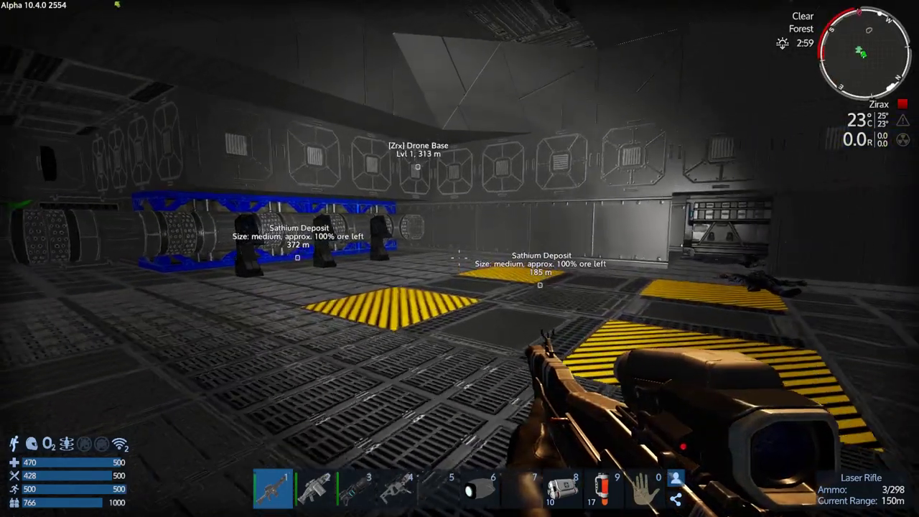
key(w)
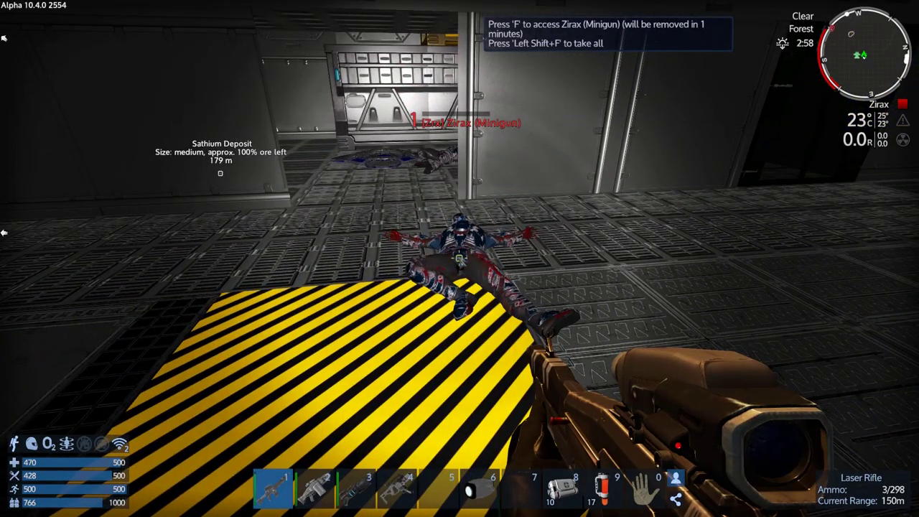
Walk to the fallen minigun Zirax and check its loot.
key(w)
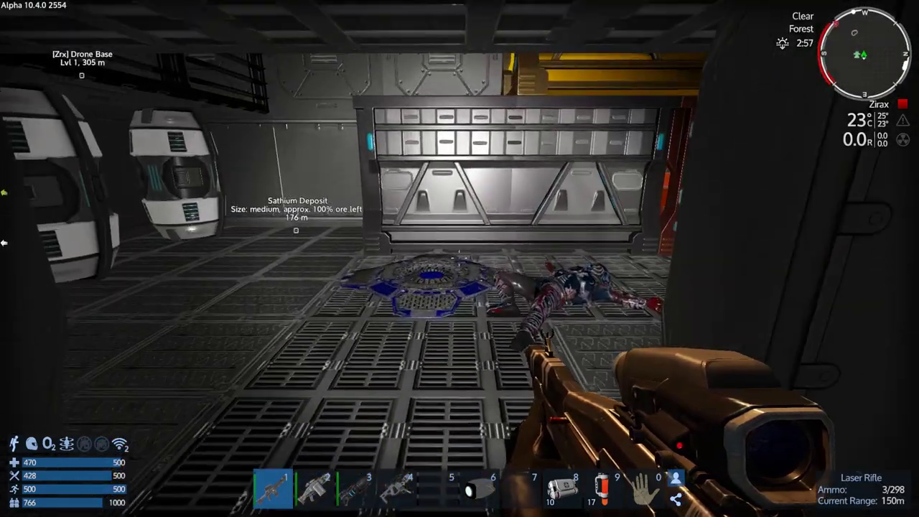
key(w)
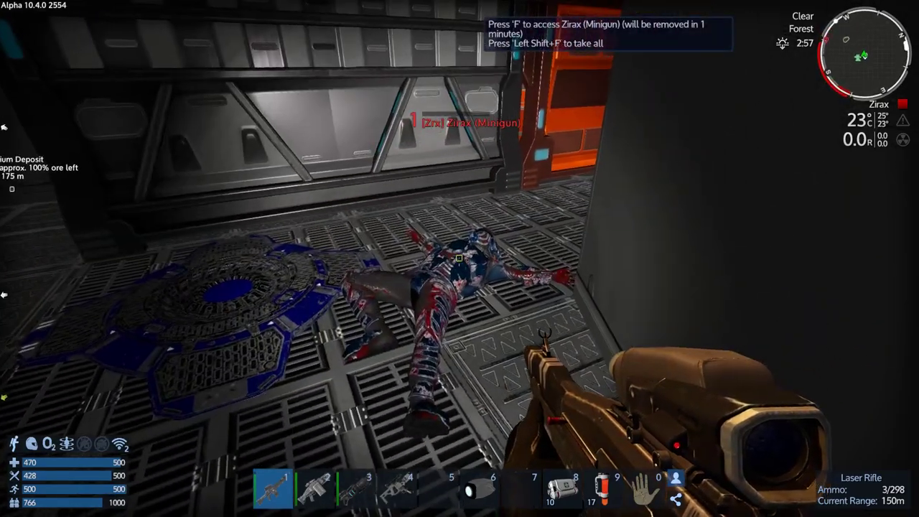
key(f)
key(Escape)
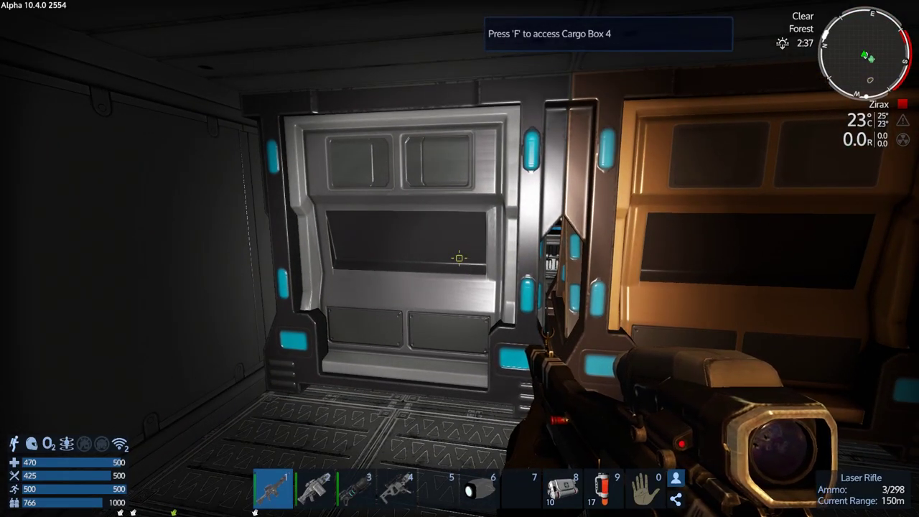
Check Cargo Box 4 against the ship's (C)(A) Mats storage and find it empty.
key(f)
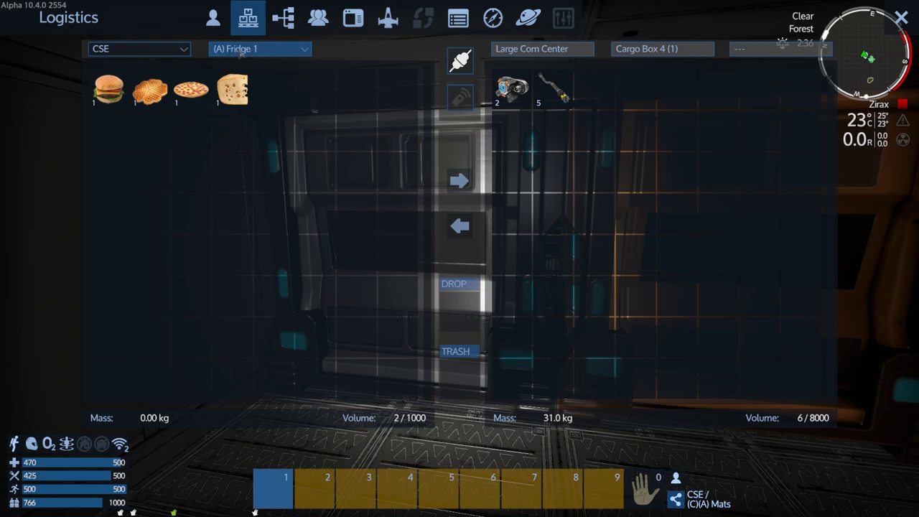
click(234, 72)
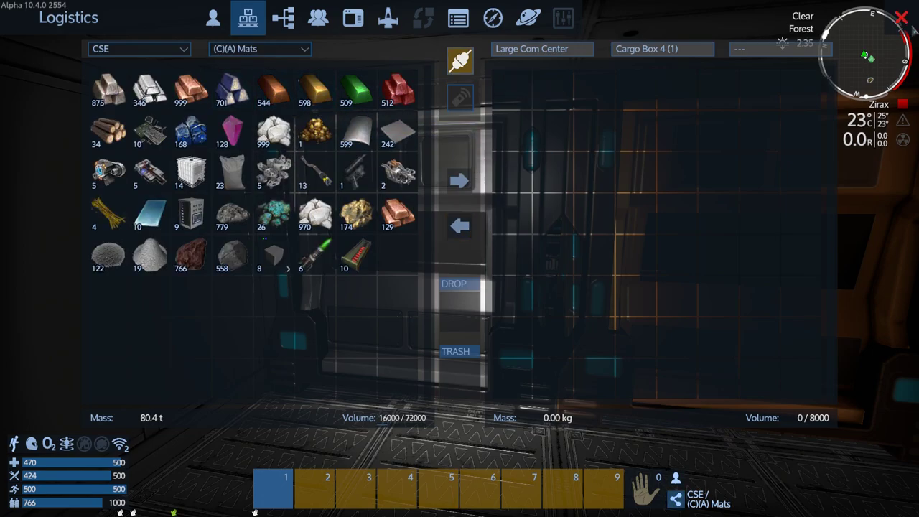
click(902, 16)
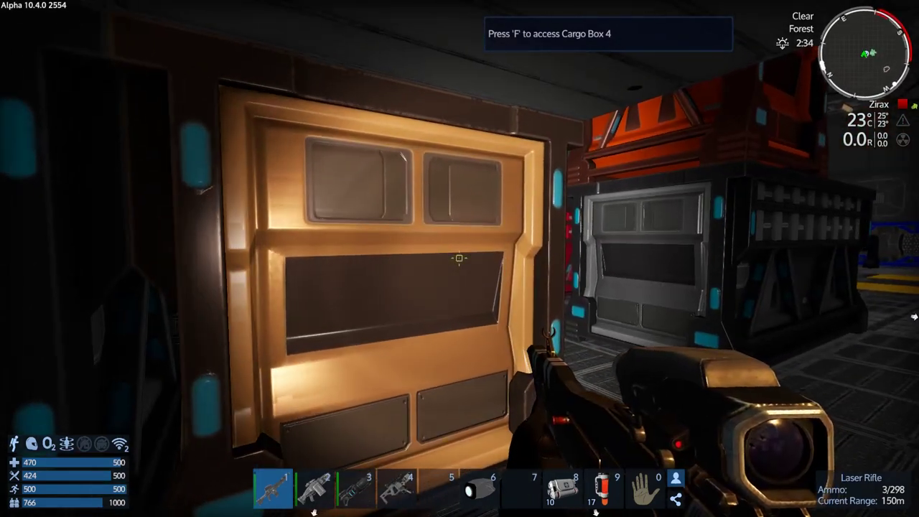
key(f)
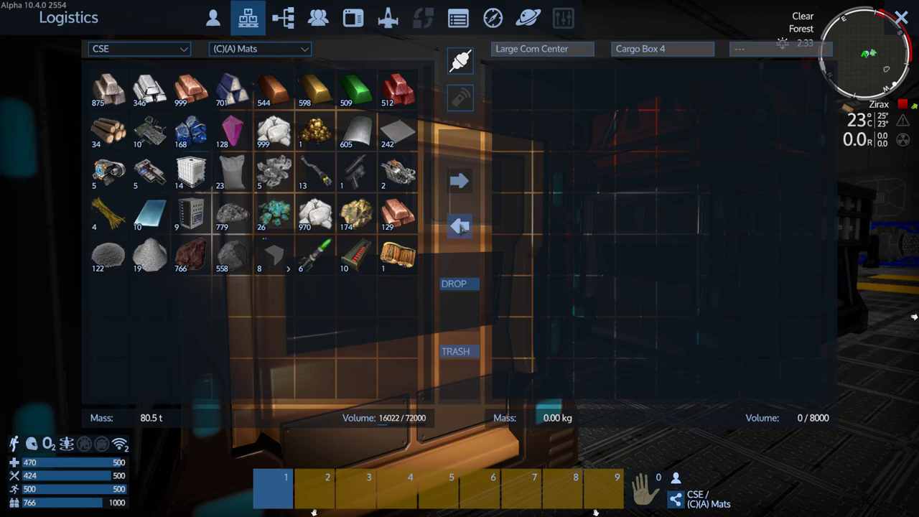
key(Escape)
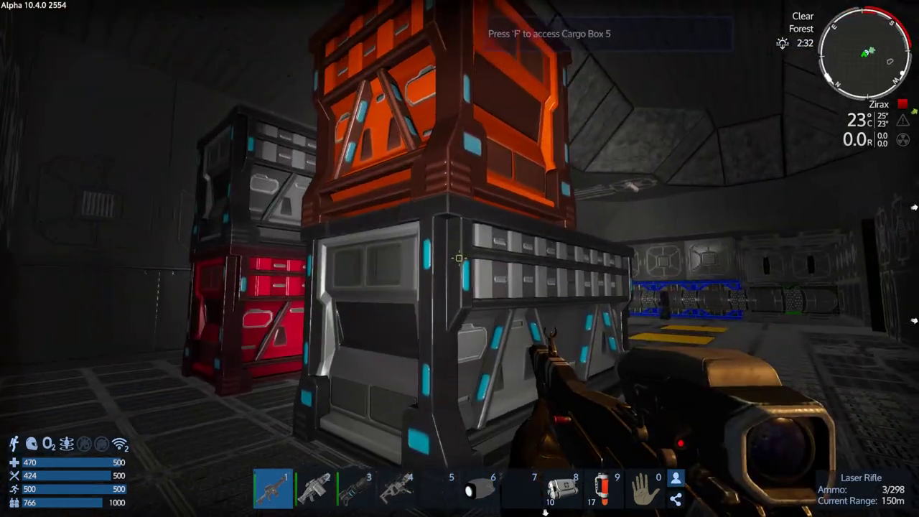
Open Cargo Box 5 and move its rifle into the ship's storage.
key(f)
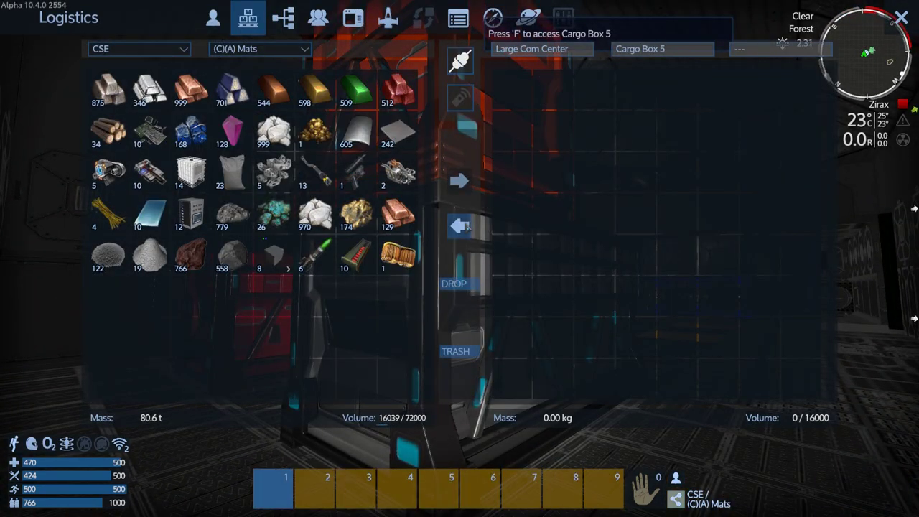
key(Escape)
key(f)
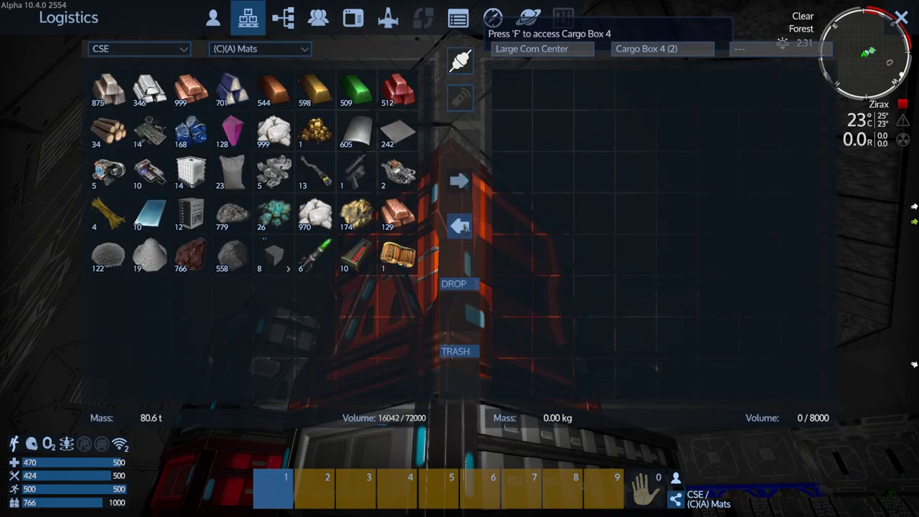
key(Escape)
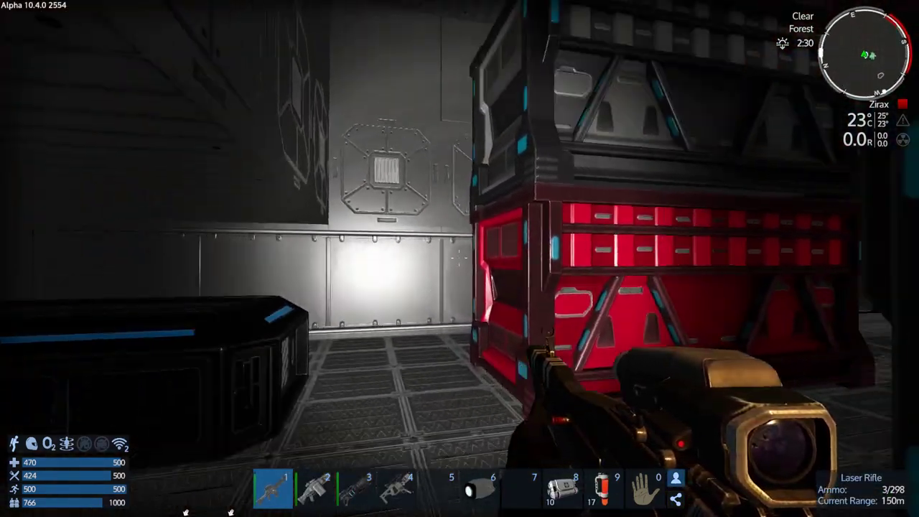
key(f)
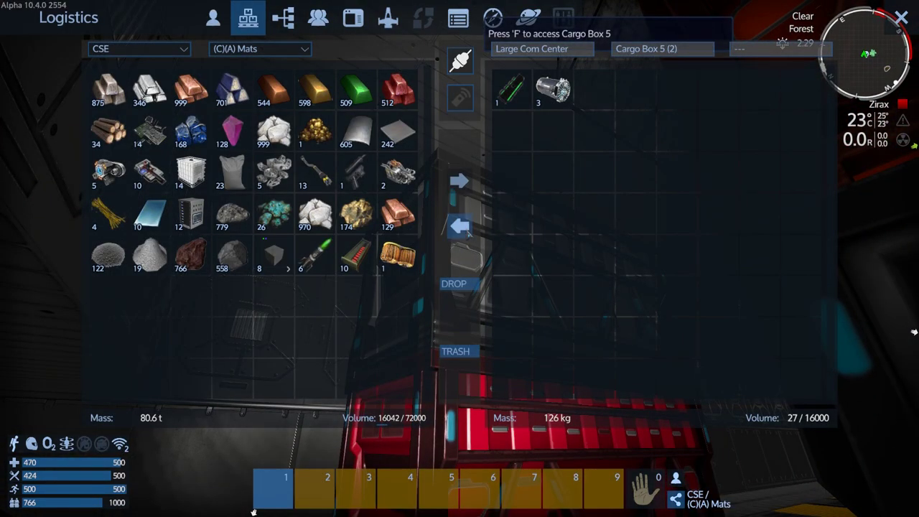
key(Escape)
key(f)
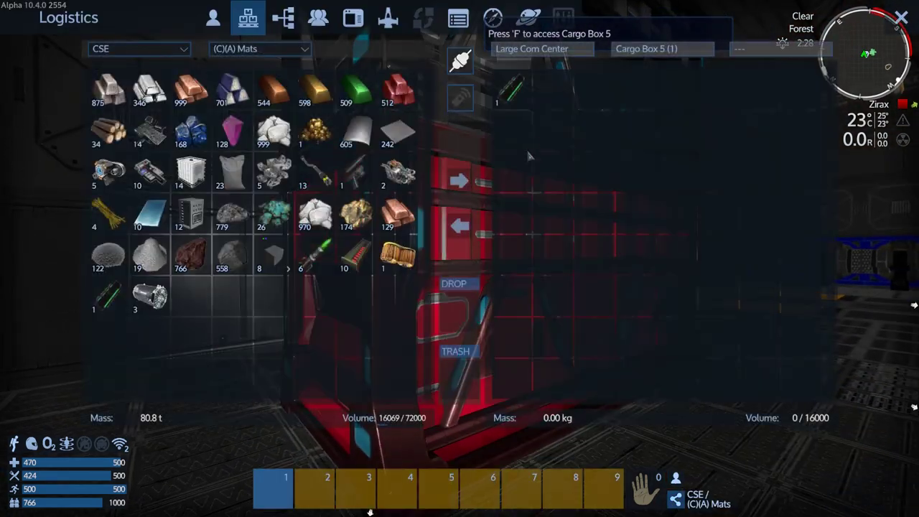
click(463, 231)
Open Cargo Box 2 and confirm it holds nothing.
key(Escape)
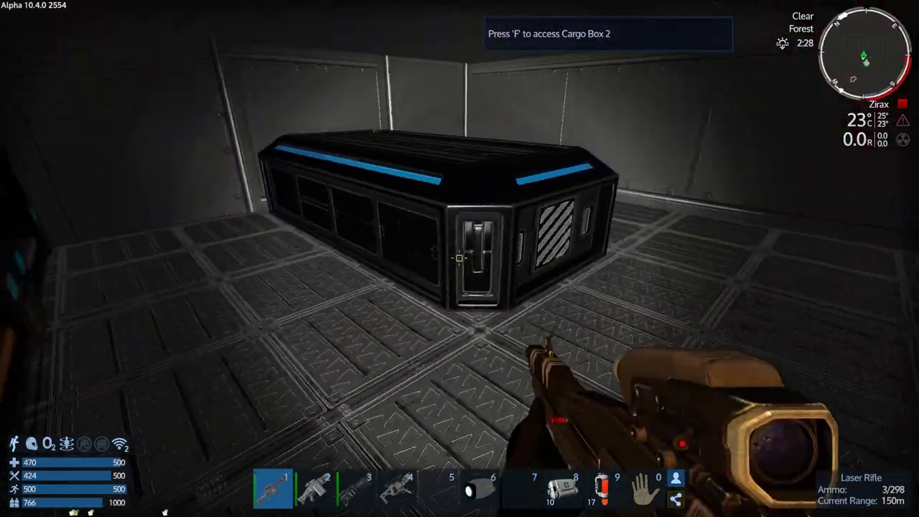
key(f)
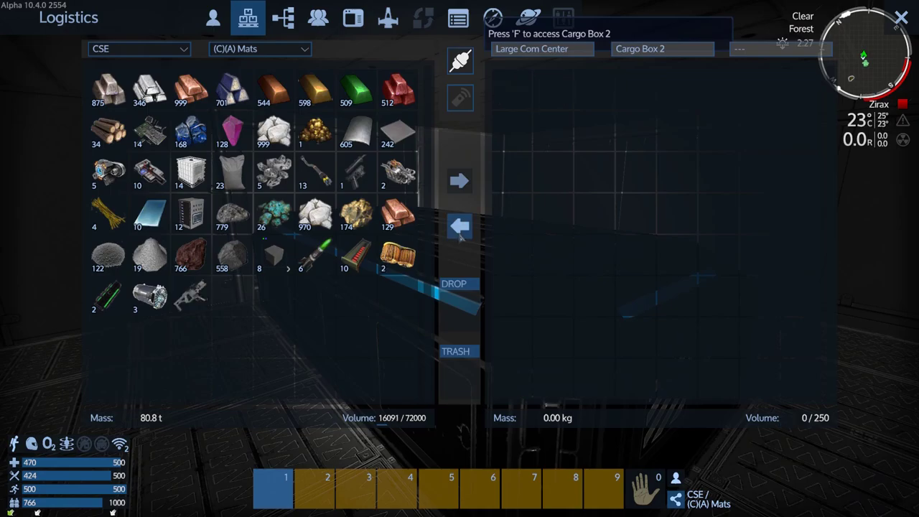
key(Escape)
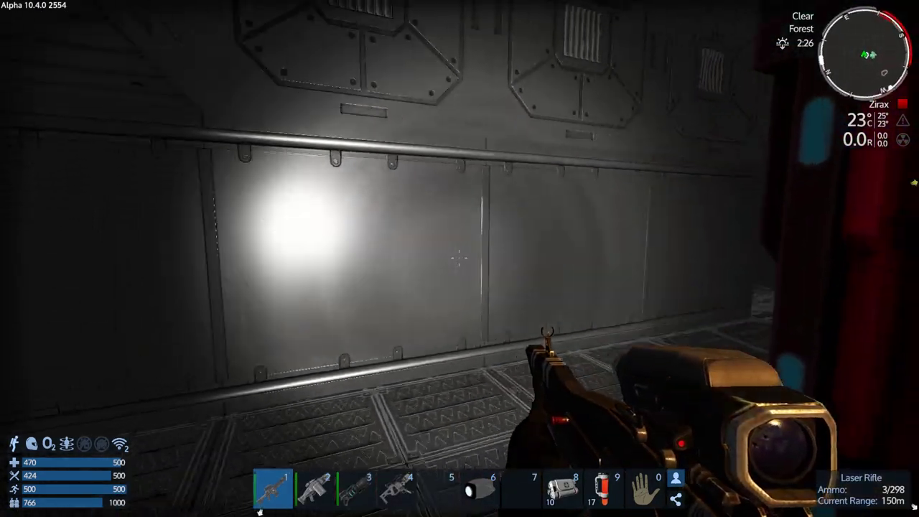
Walk down the corridor to the Large O2 Tanks and open their oxygen panel (3% full).
key(w)
key(w)
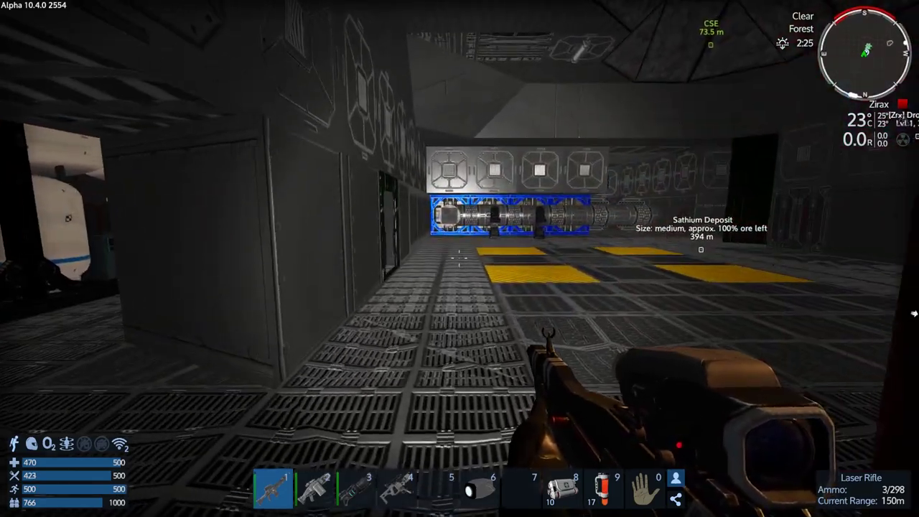
key(w)
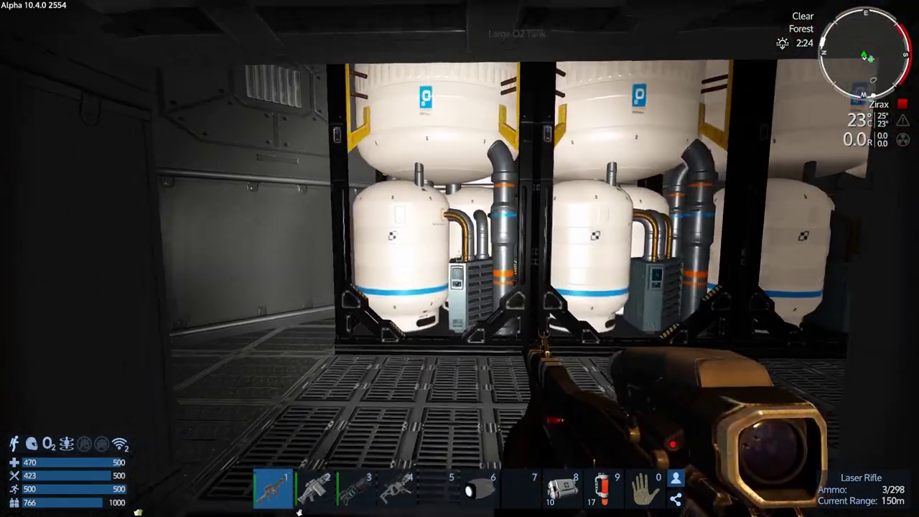
key(f)
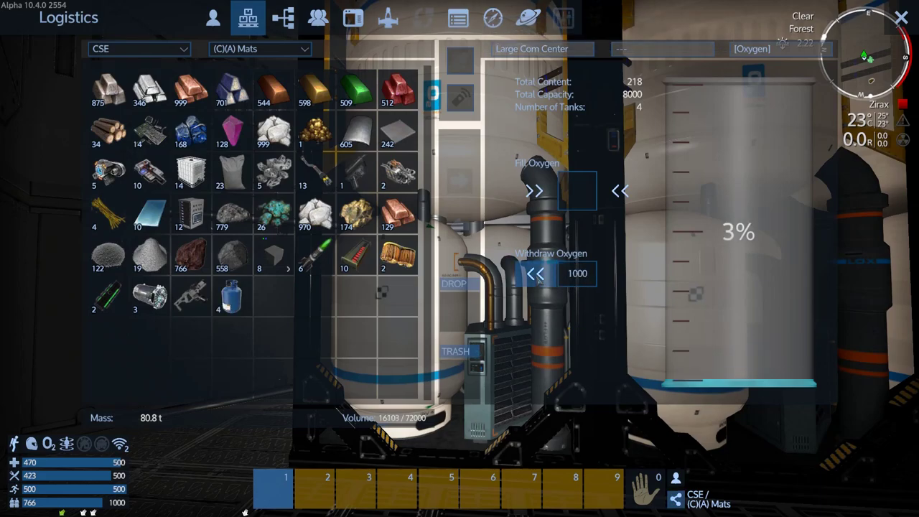
Close the oxygen tank panel and open the nearby Alien Container.
click(903, 17)
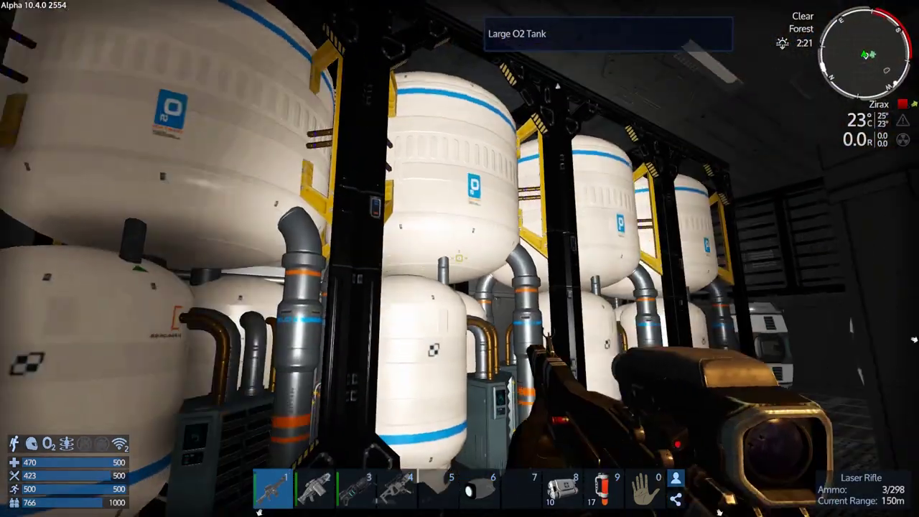
key(w)
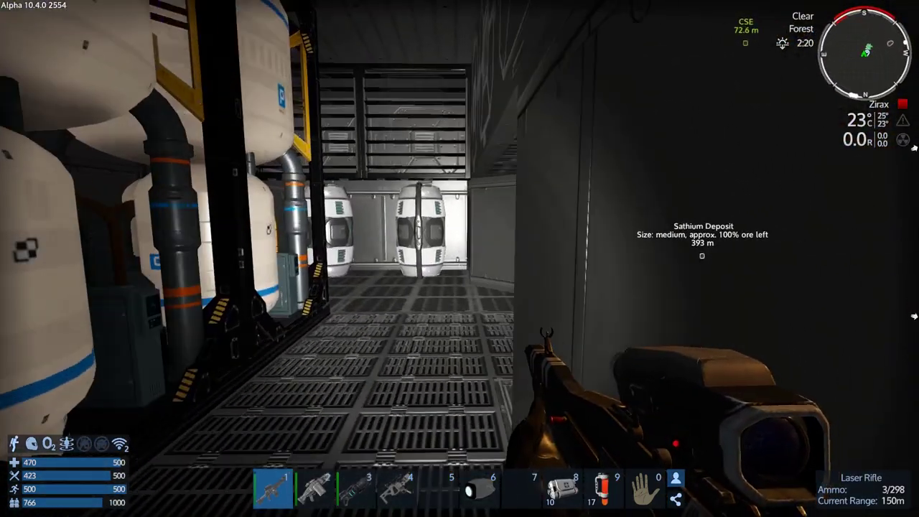
key(w)
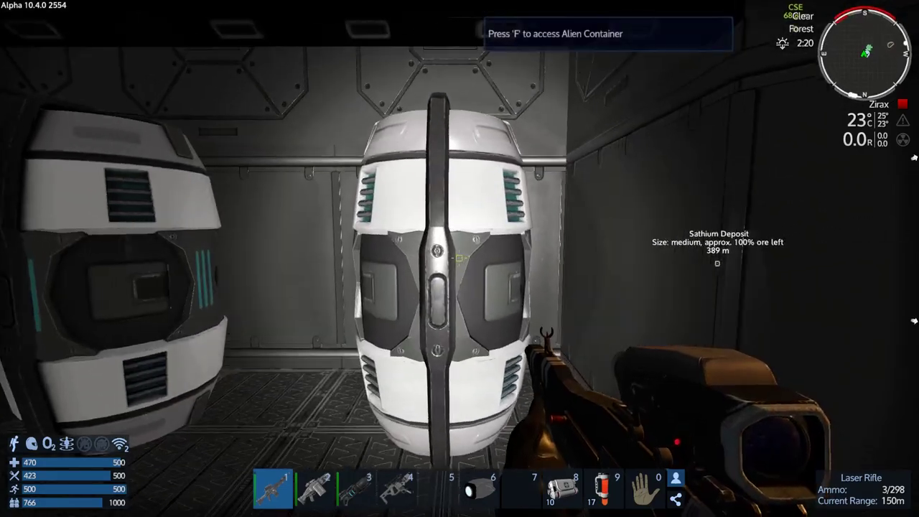
key(f)
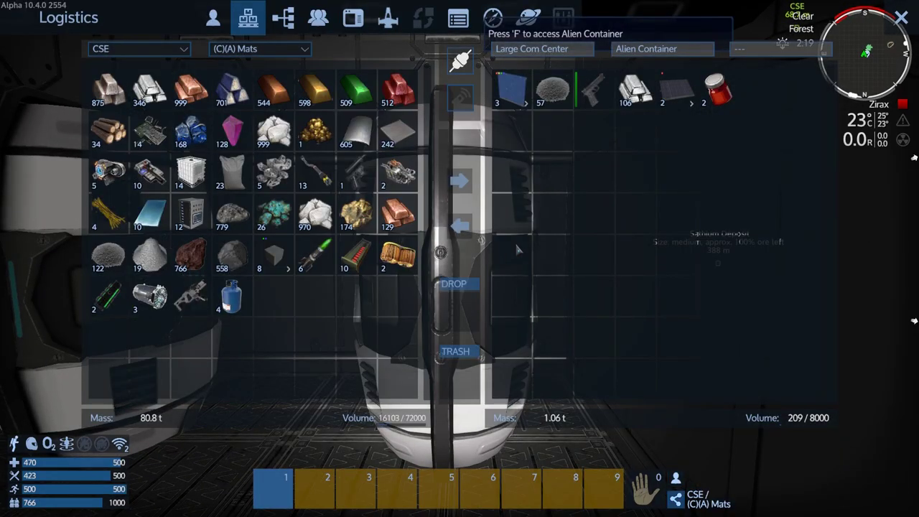
Transfer the powder, ingots, laser cells, rockets, steel blocks, oxygen bottles, multi tool and green cells.
shift+click(552, 90)
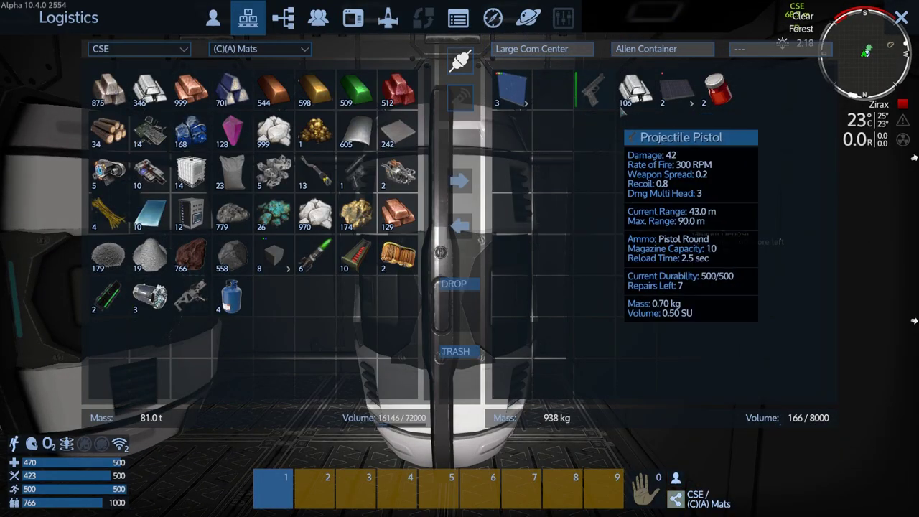
shift+click(631, 90)
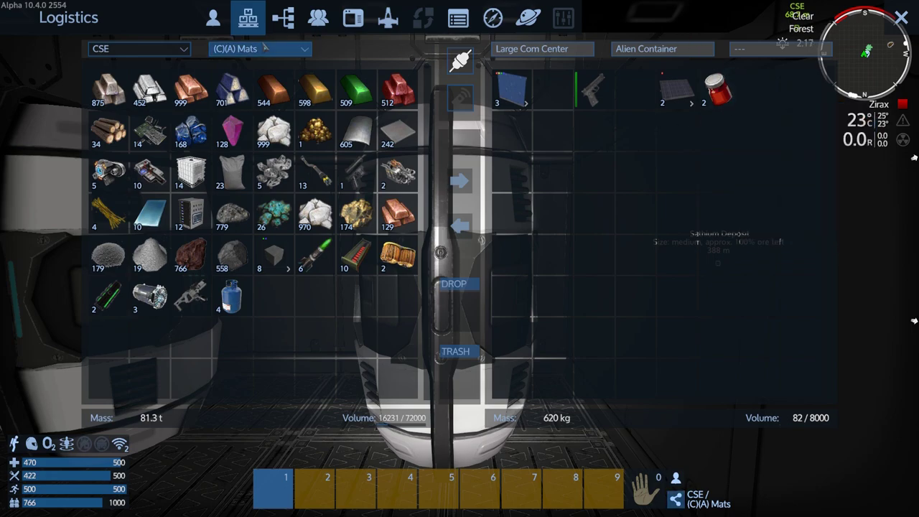
shift+click(356, 259)
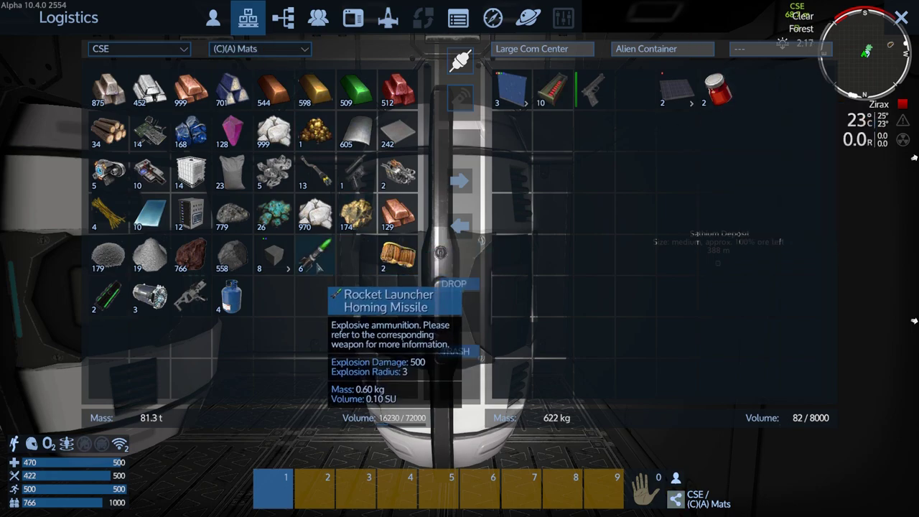
shift+click(315, 258)
shift+click(273, 258)
shift+click(230, 298)
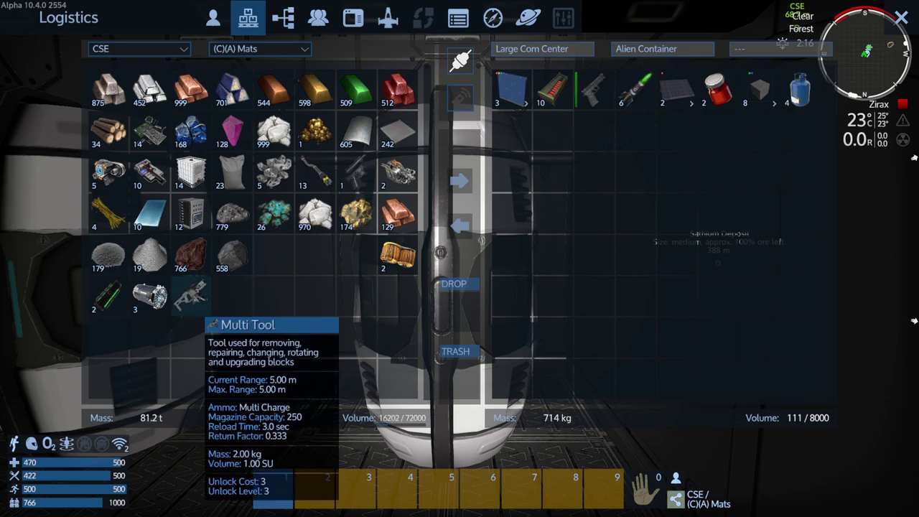
shift+click(190, 298)
shift+click(107, 298)
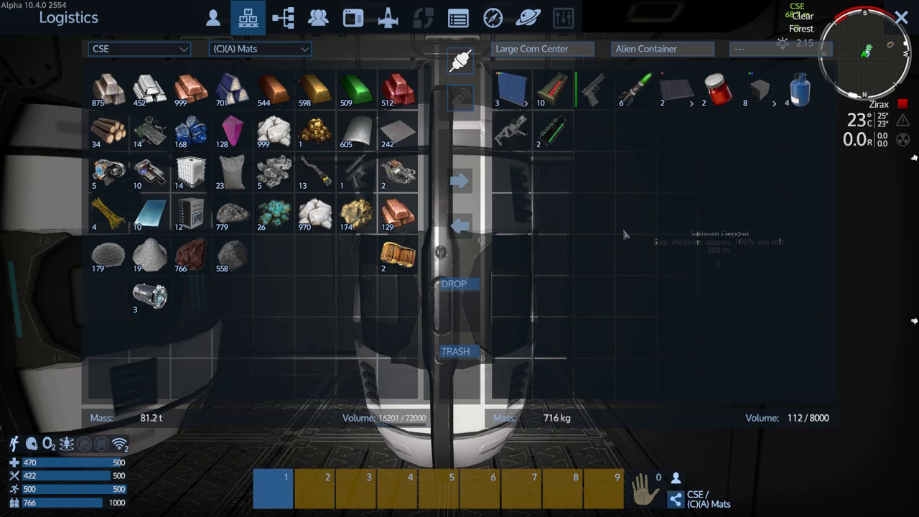
Switch ship storage to (A) Output and take the cells, pistol and remaining items.
click(278, 52)
click(237, 88)
shift+click(511, 92)
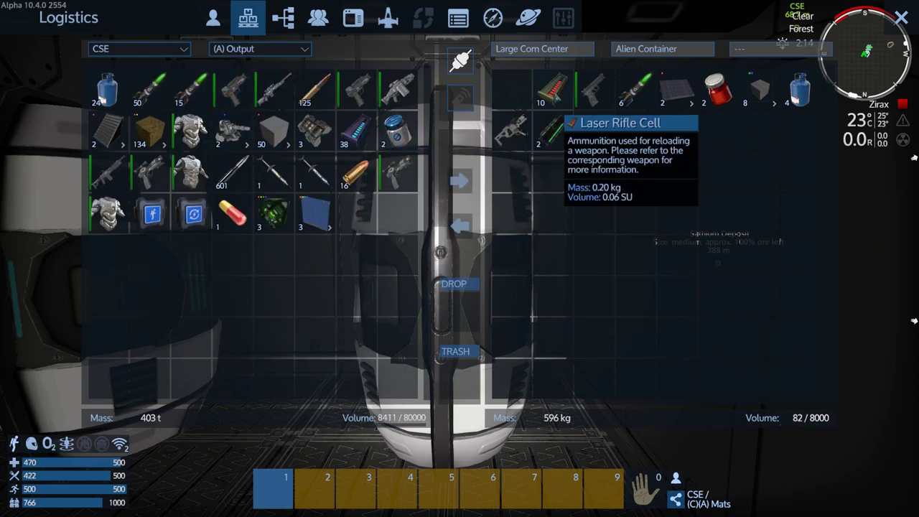
shift+click(550, 92)
shift+click(591, 92)
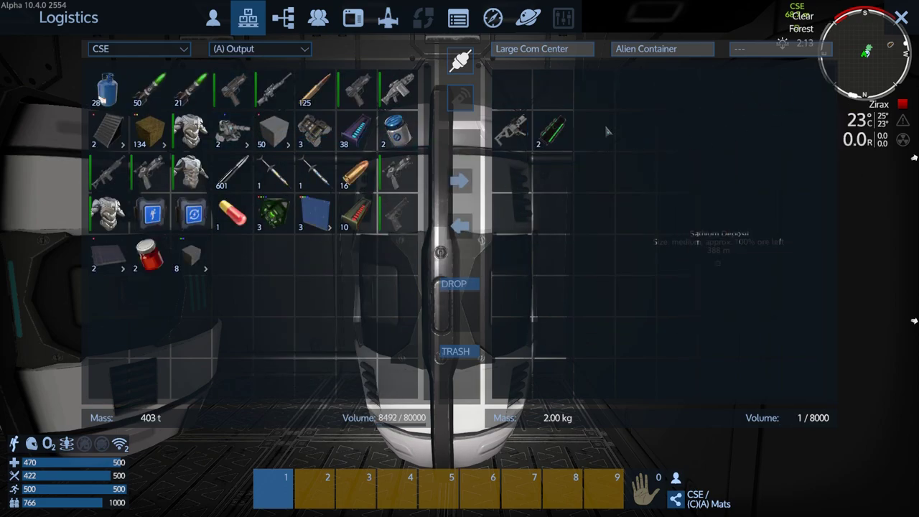
shift+click(553, 131)
shift+click(512, 132)
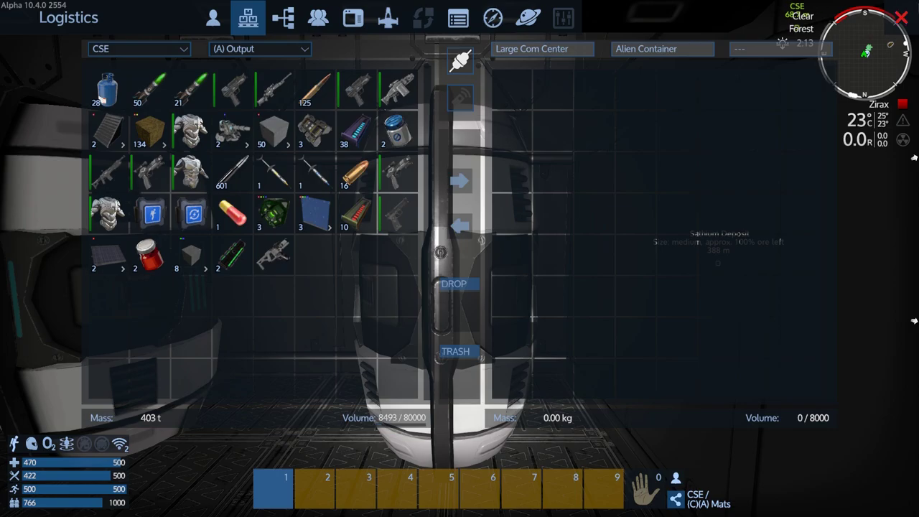
key(Escape)
key(w)
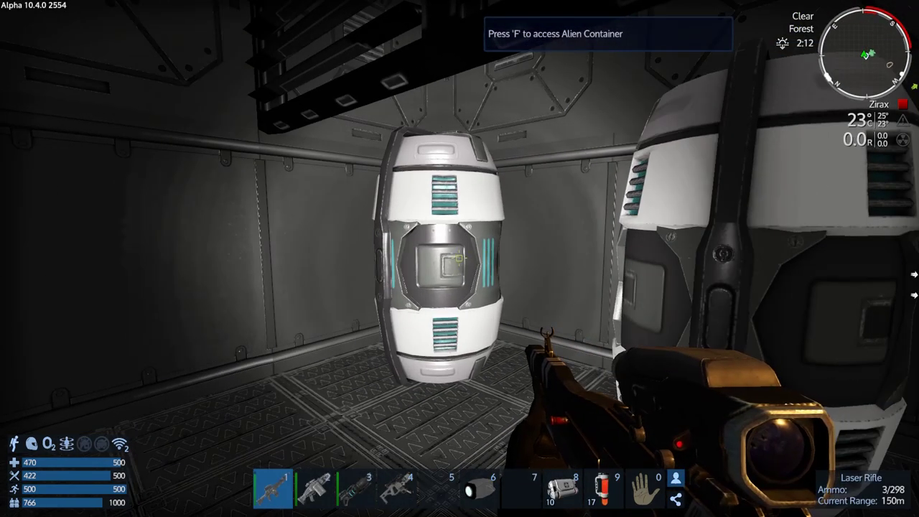
Open the second Alien Container and take its first stack and shotgun into Output storage.
key(f)
shift+click(553, 92)
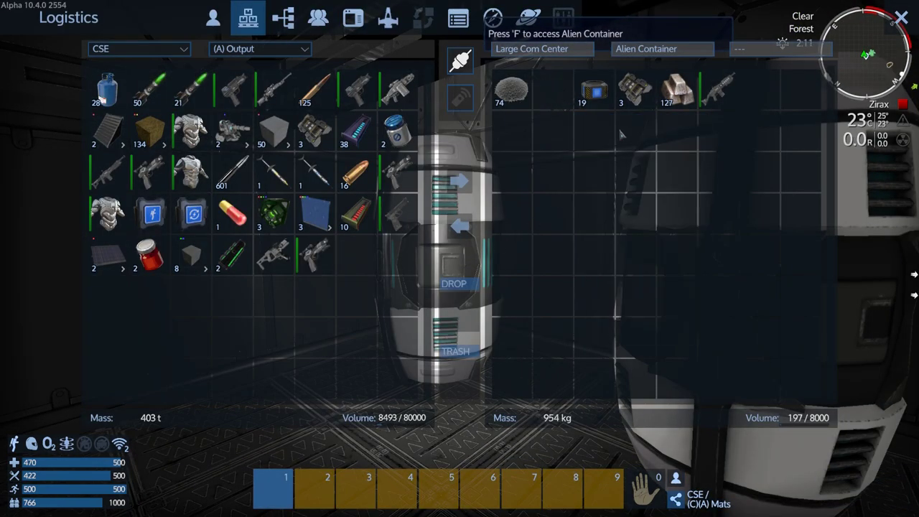
shift+click(721, 92)
Move the powder stack into (C)(A) Mats, then confirm the neighbouring container is empty.
click(303, 49)
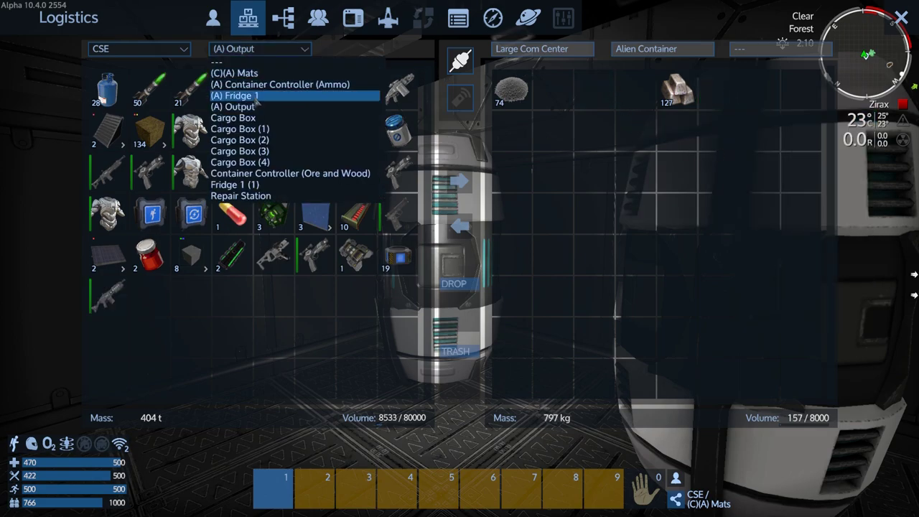
click(244, 74)
shift+click(511, 91)
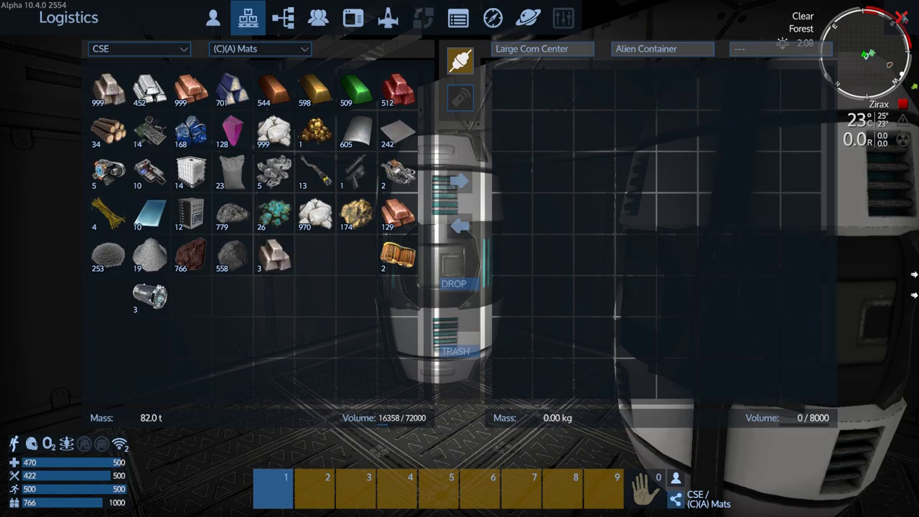
key(Escape)
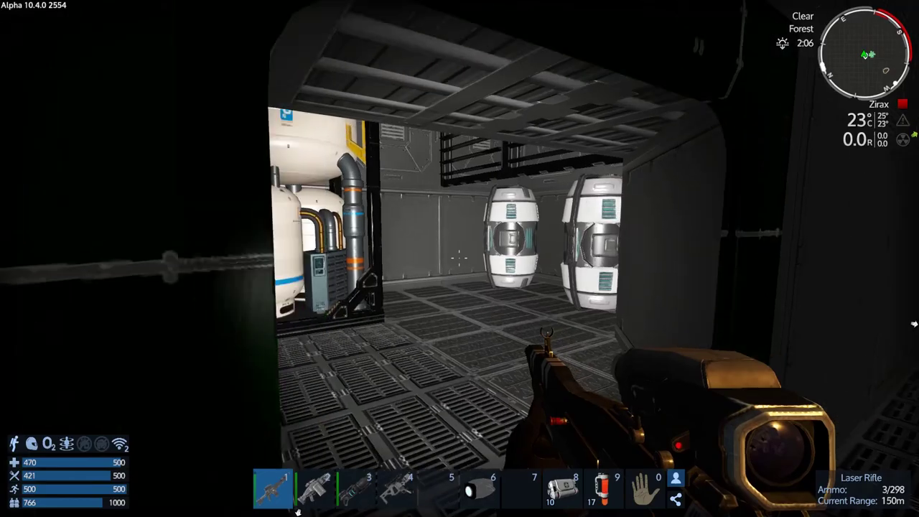
key(f)
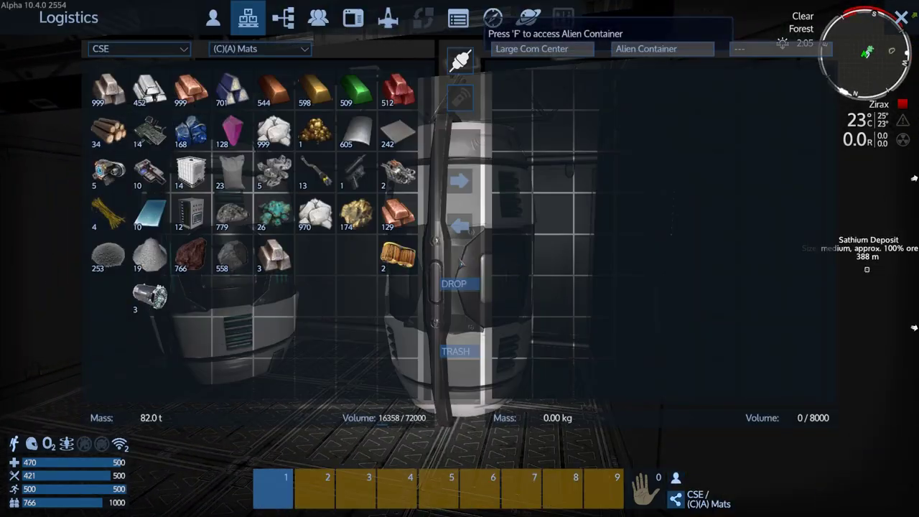
key(Escape)
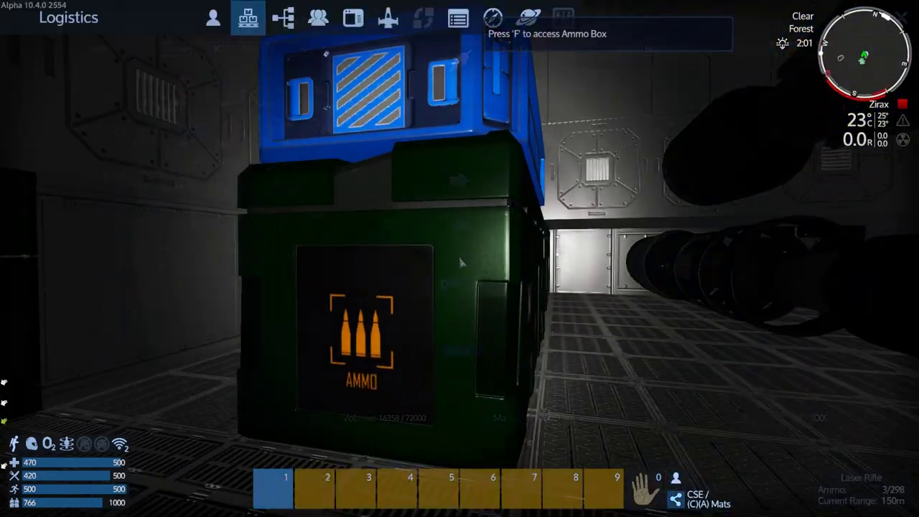
Move the Ammo Box's eight rockets into the ship's Output container.
key(f)
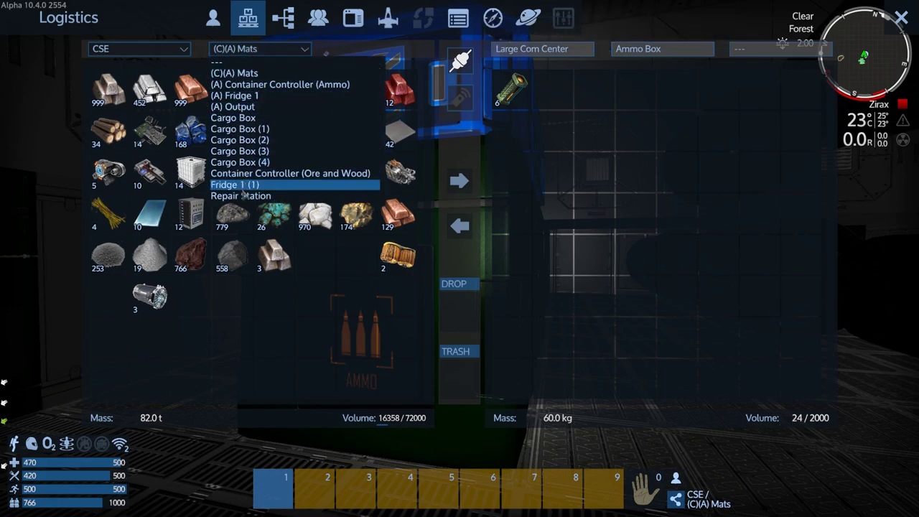
click(247, 106)
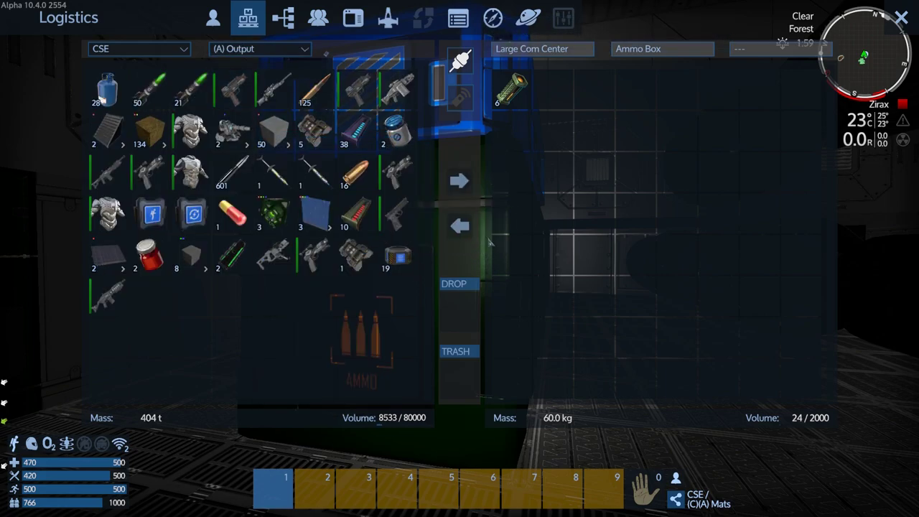
key(Escape)
Open Cargo Box 2 with ship storage switched to (C)(A) Mats.
key(f)
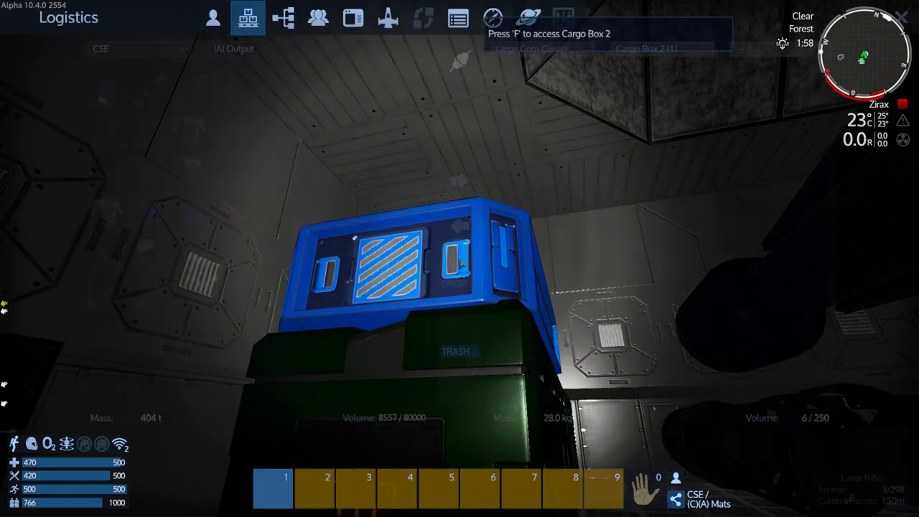
click(260, 49)
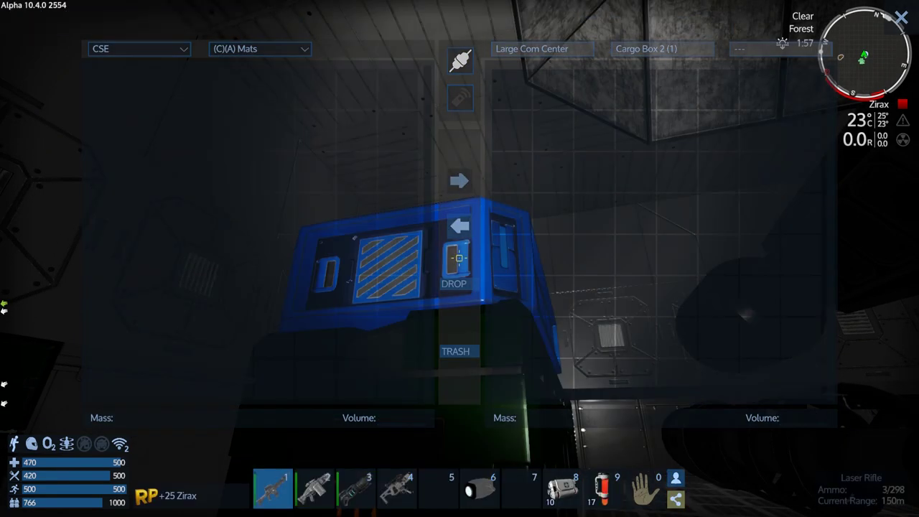
key(Escape)
Return to the Ammo Box and confirm it is now empty.
key(w)
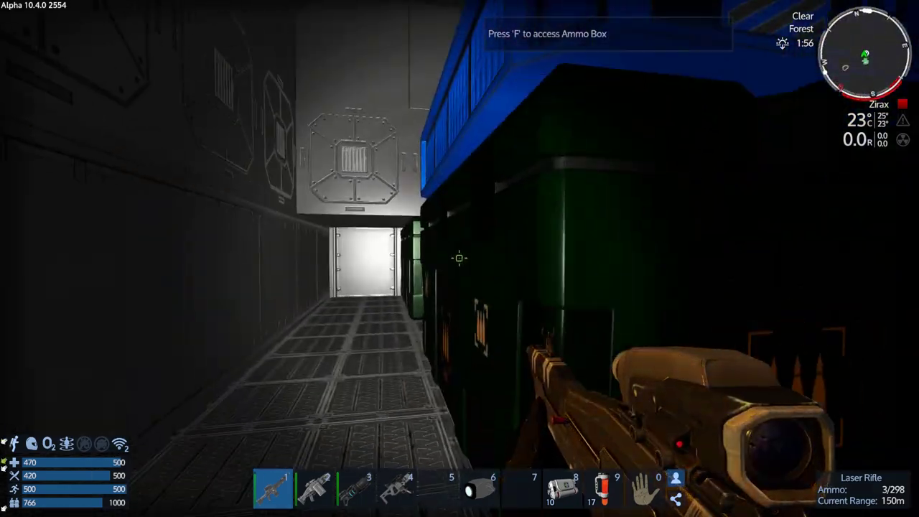
key(f)
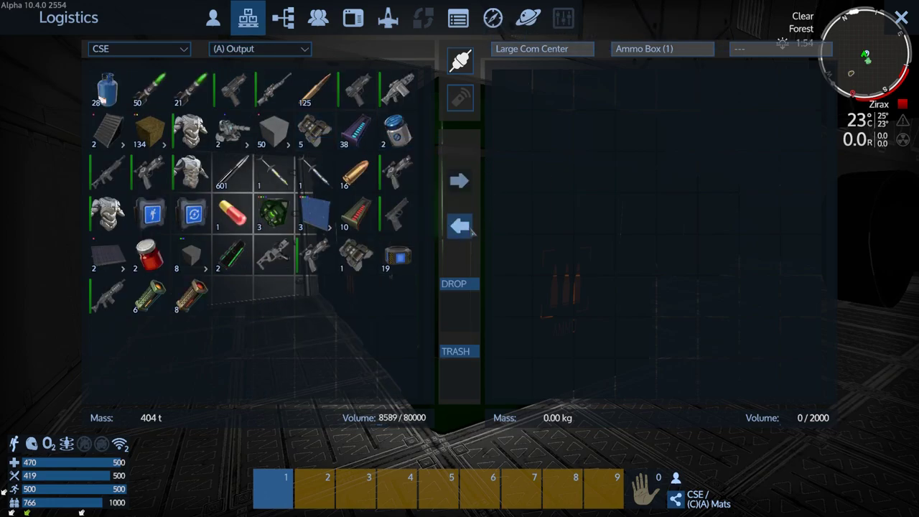
key(Escape)
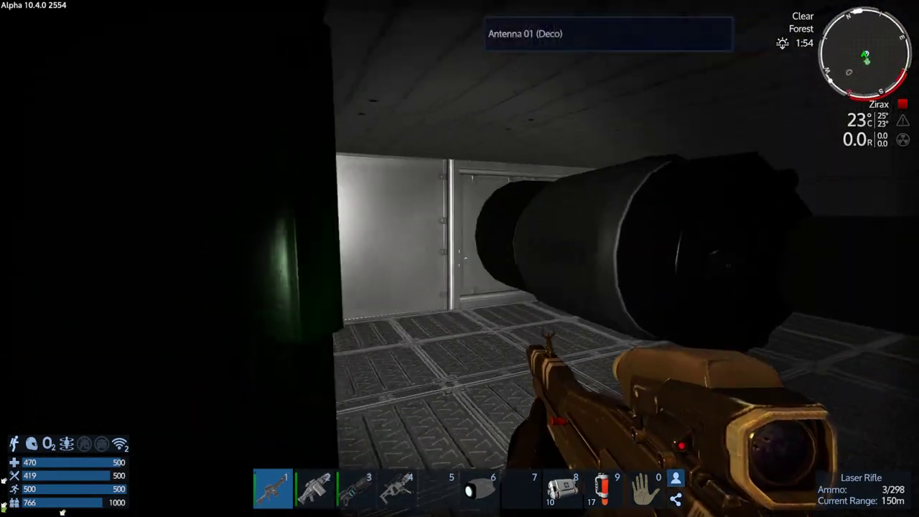
Check Cargo Box 2, then continue along the corridor toward the door.
key(w)
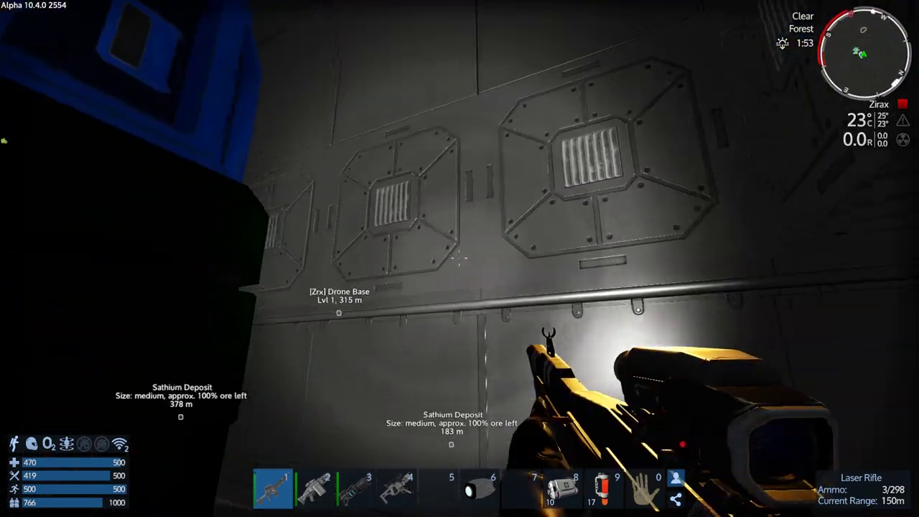
key(f)
key(Escape)
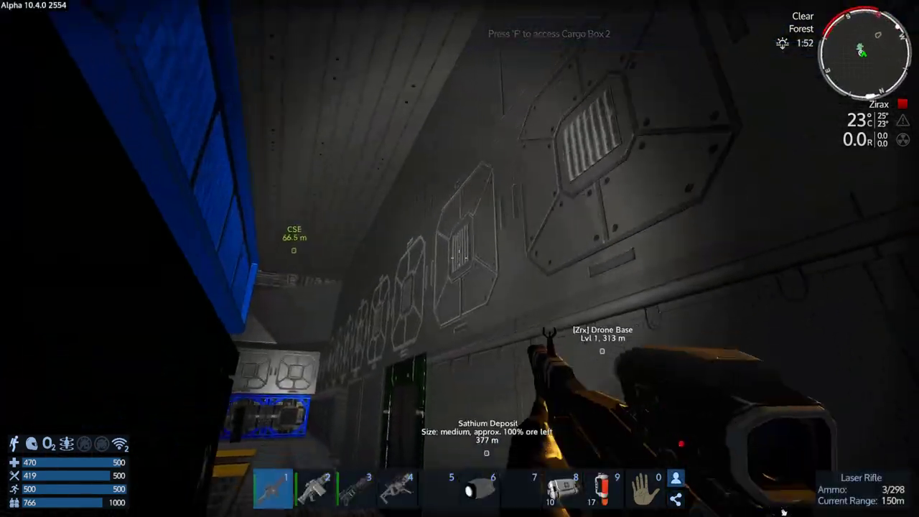
key(w)
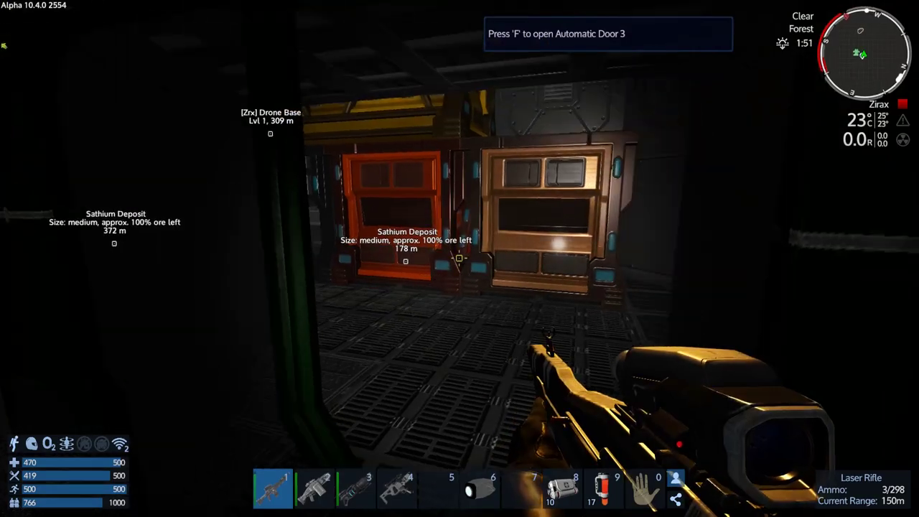
Move Cargo Box 4's stacks into the CSE (C)(A) Mats storage.
key(w)
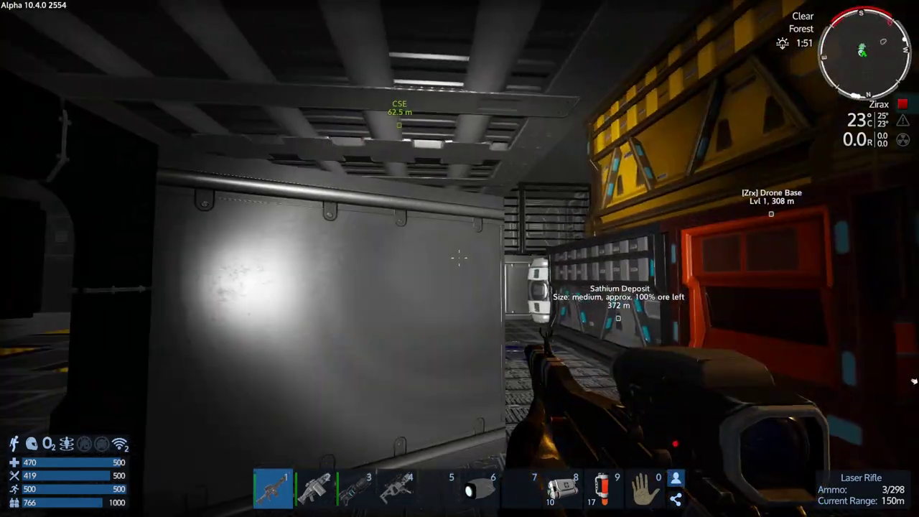
key(w)
key(f)
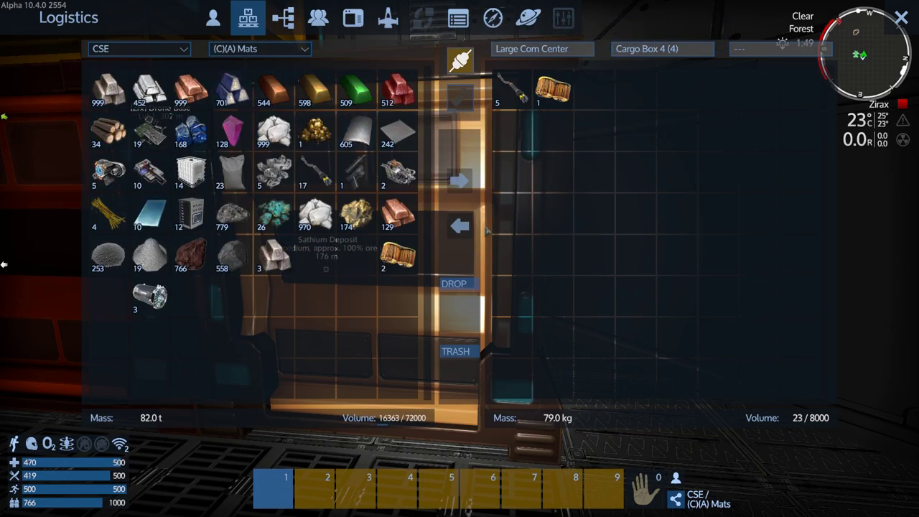
key(Escape)
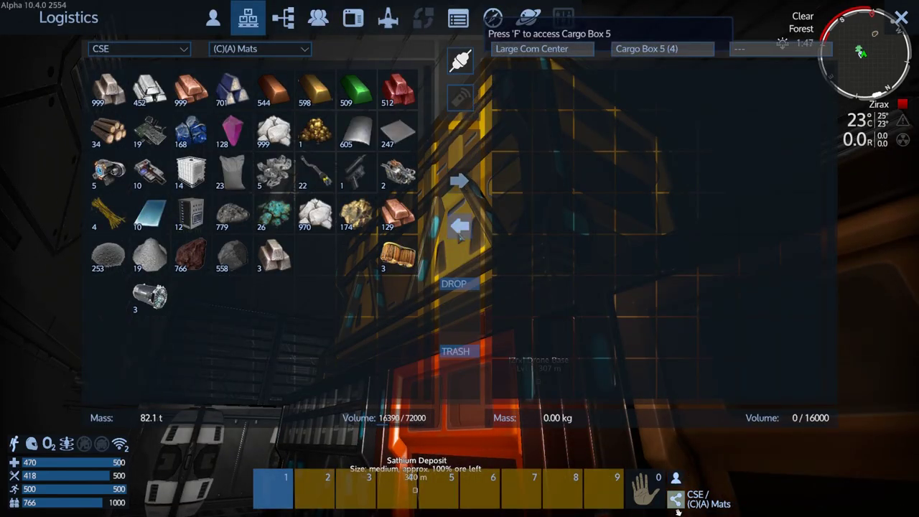
Check Cargo Box 5 and the neighbouring boxes, which turn out empty.
key(Escape)
key(f)
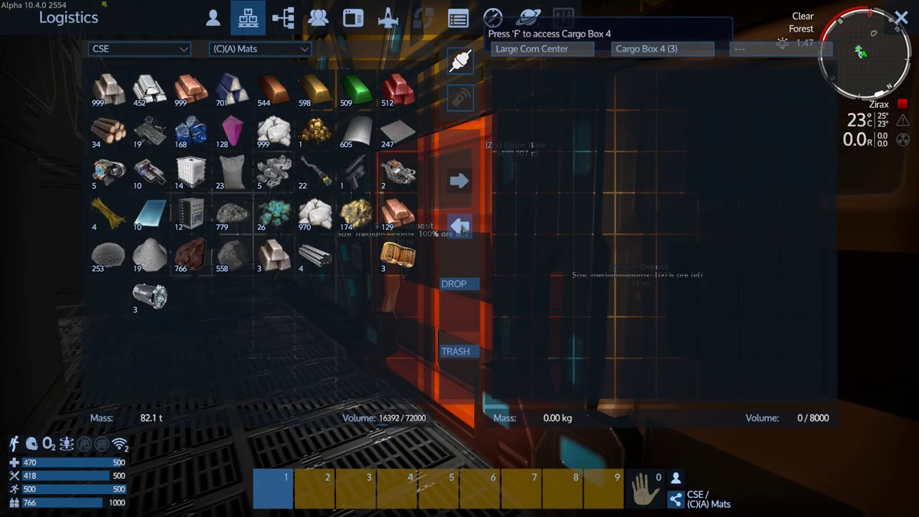
key(Escape)
key(f)
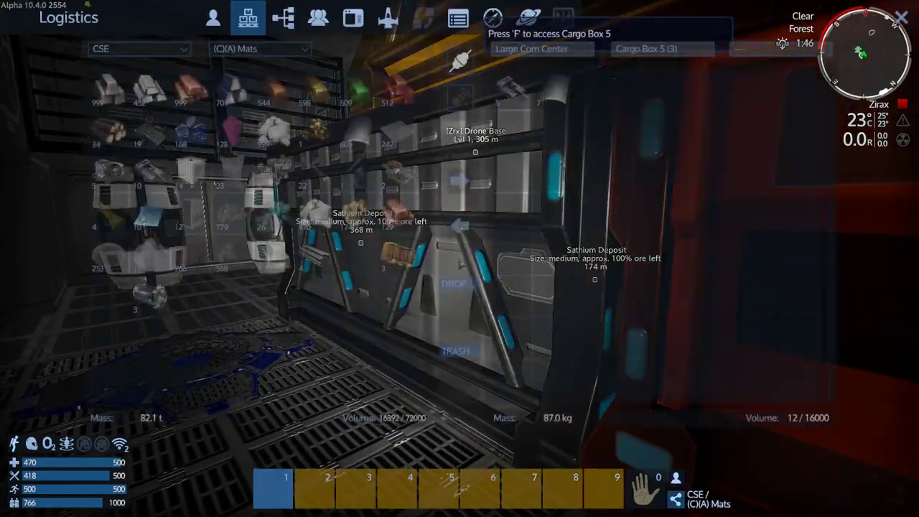
key(Escape)
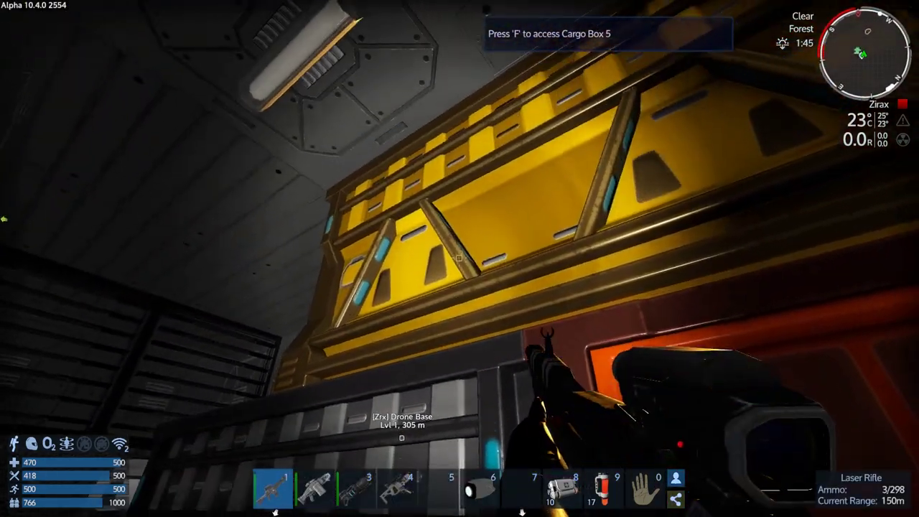
key(f)
key(Escape)
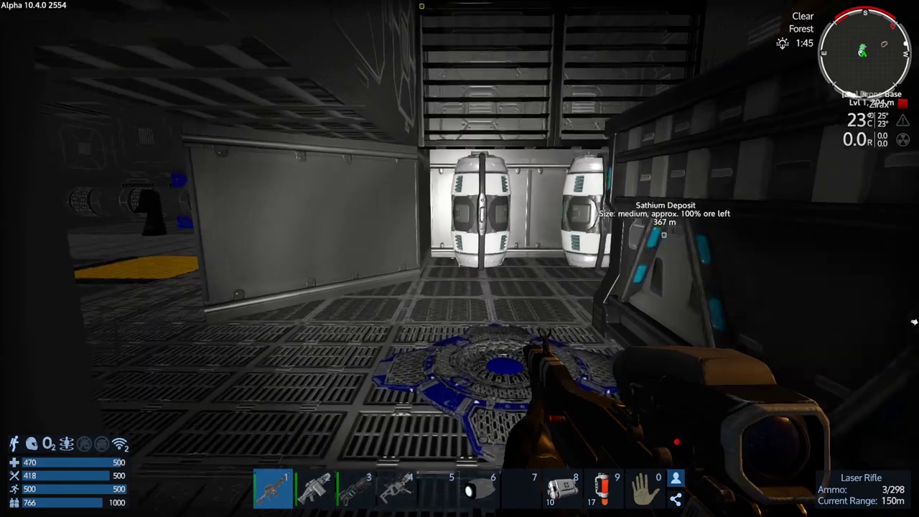
Open the Alien Container and set the ship storage view to (A) Output.
key(w)
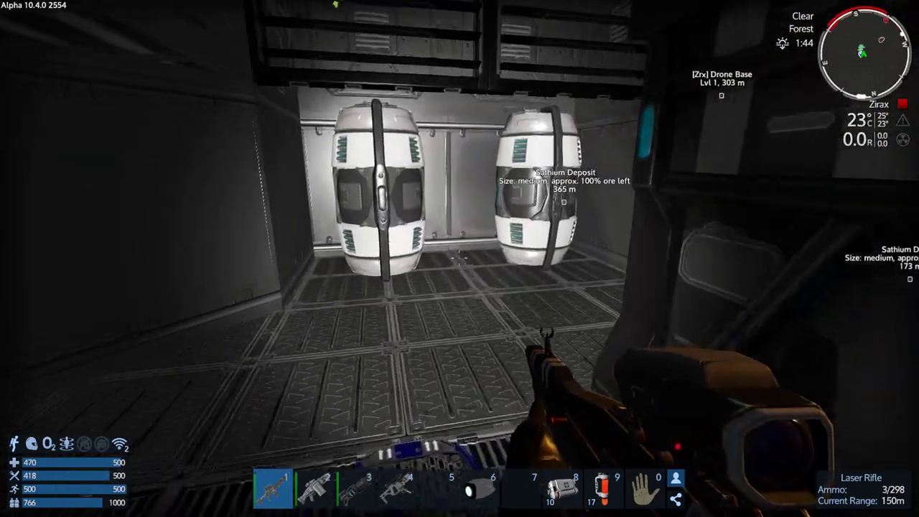
key(f)
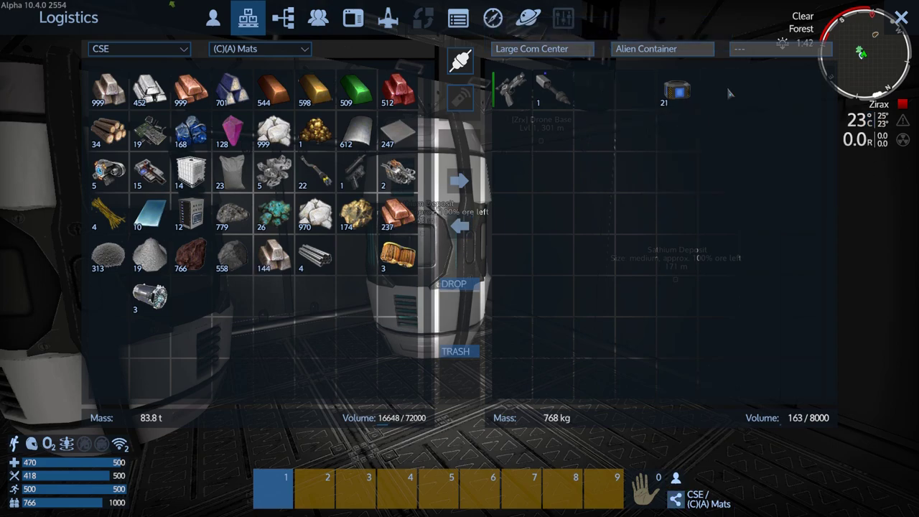
click(304, 50)
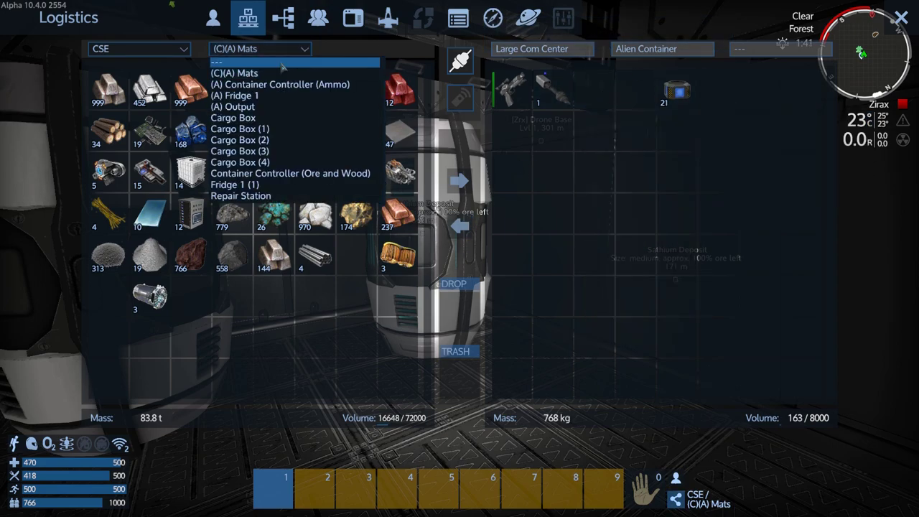
click(257, 108)
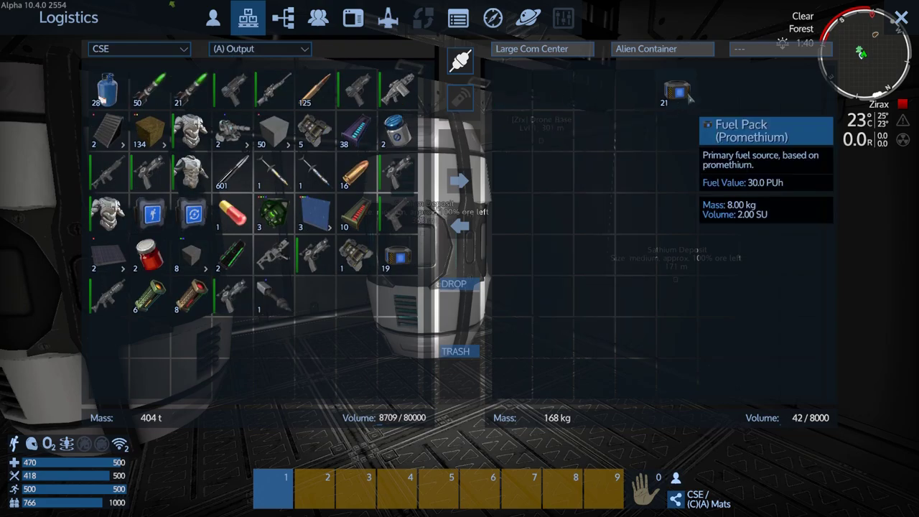
key(Escape)
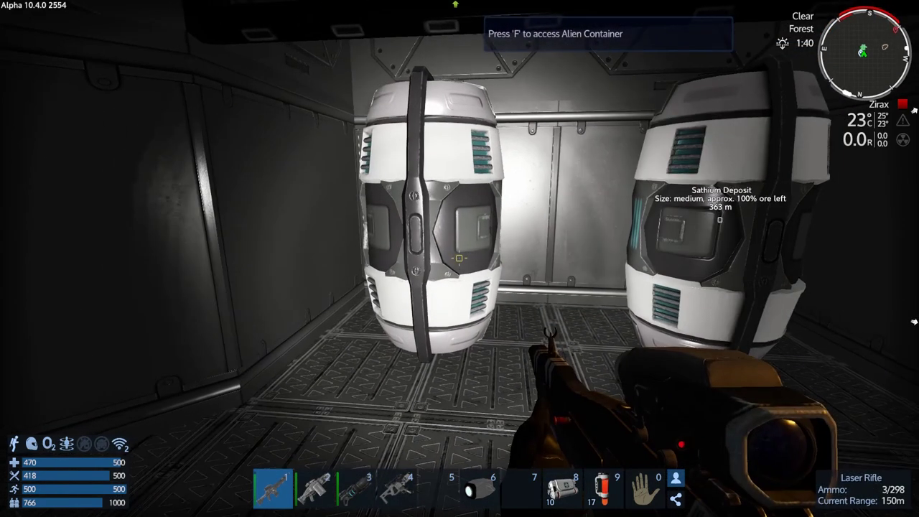
Move the explosives, two pistols, antibiotic jars and Forcefields into (A) Output.
key(f)
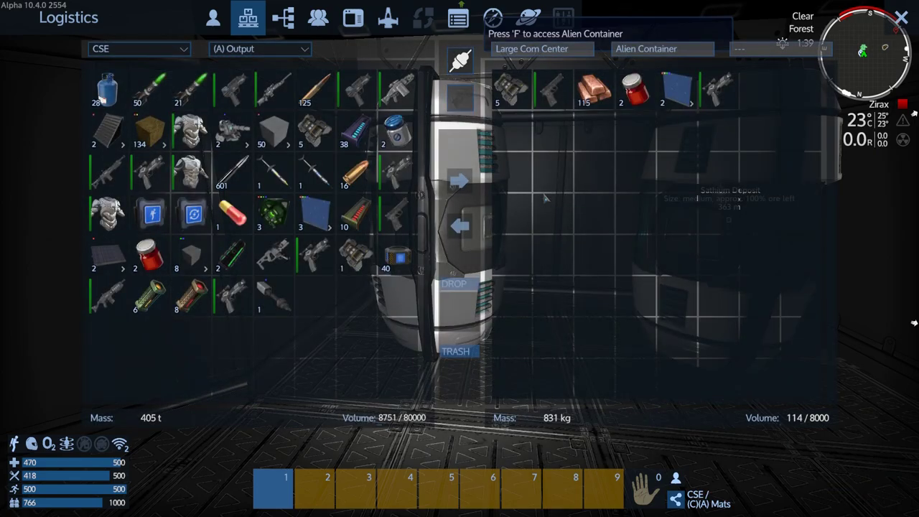
shift+click(549, 90)
shift+click(509, 89)
shift+click(636, 89)
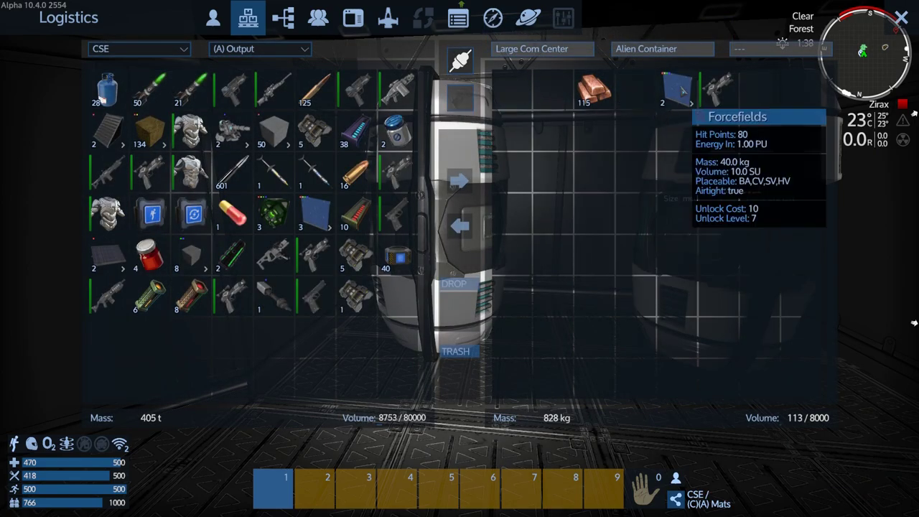
shift+click(679, 90)
shift+click(718, 90)
Switch the ship storage back to (C)(A) Mats and close the container.
click(279, 50)
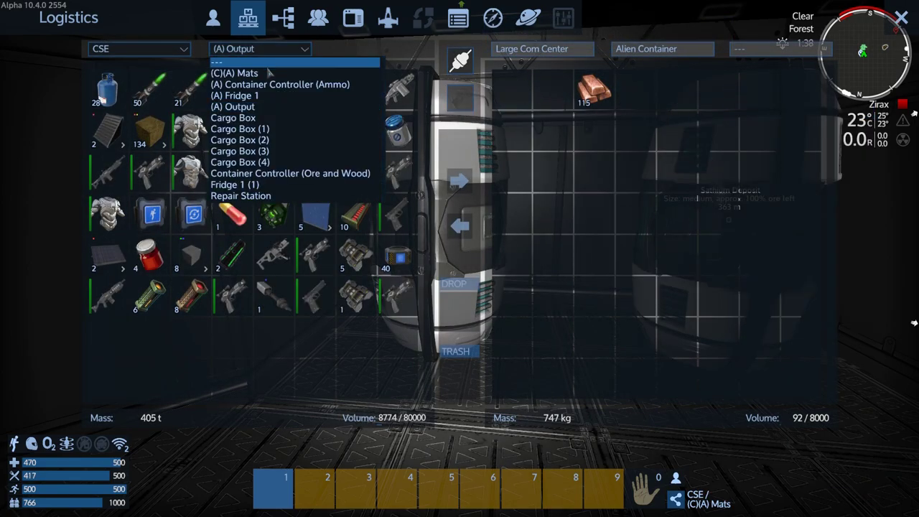
click(255, 73)
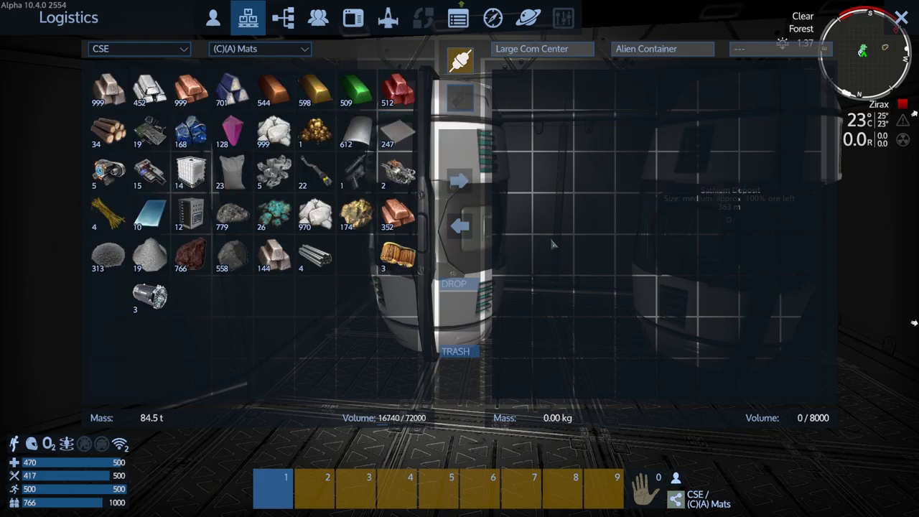
key(Escape)
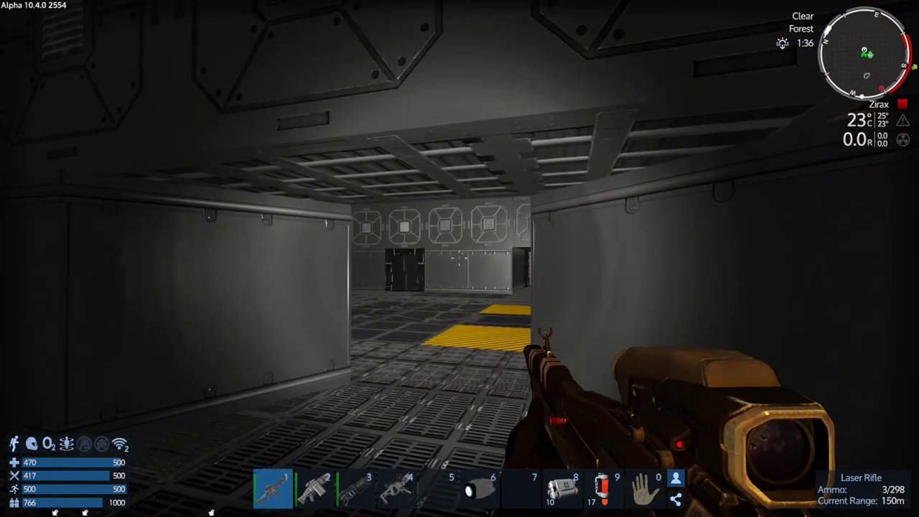
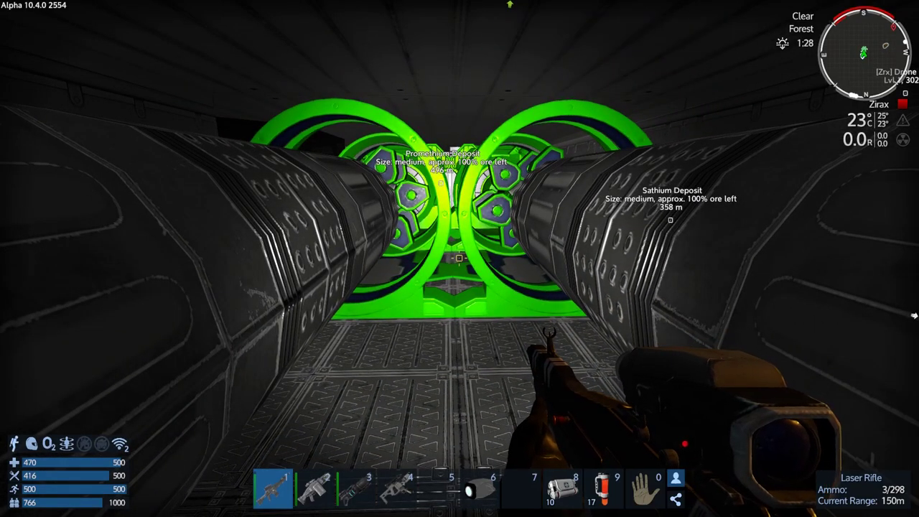
Equip the Multi Tool and salvage two hardened steel wall blocks, revealing the red alien container.
key(4)
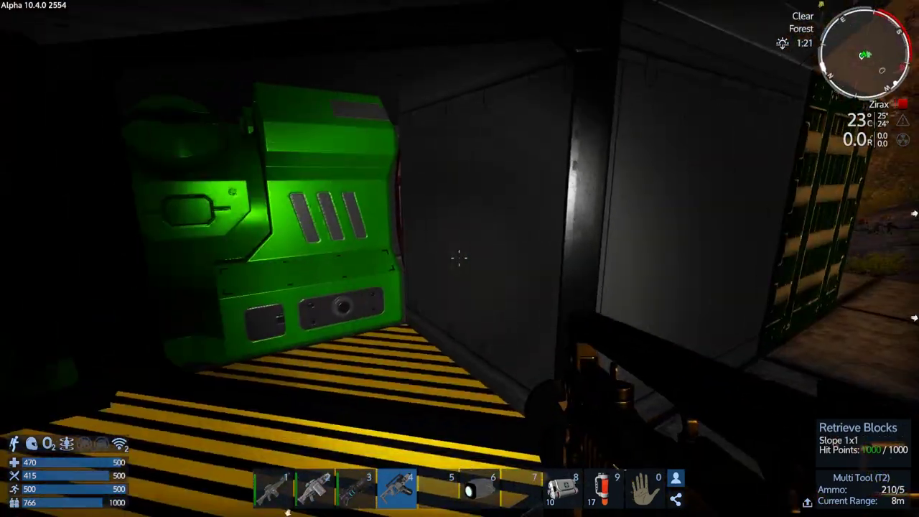
click(460, 258)
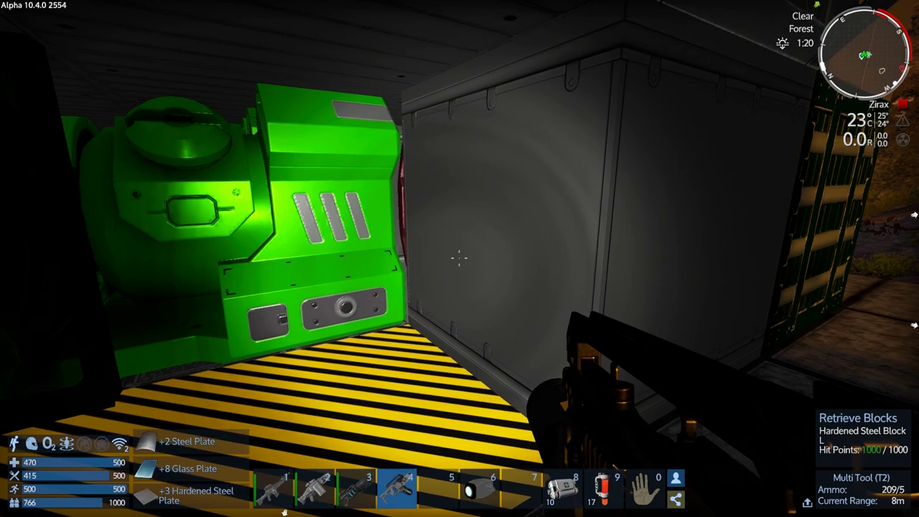
click(459, 259)
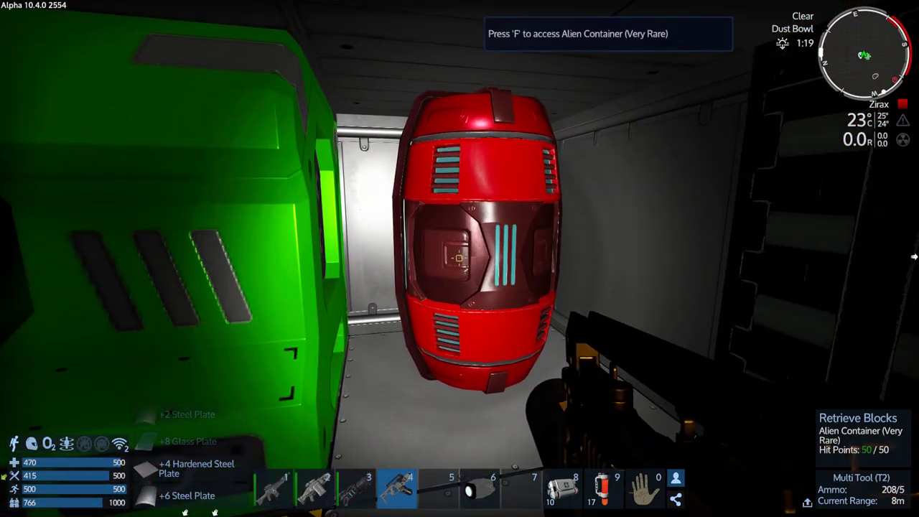
Open the very rare alien container, switch the storage view to (A) Output, and close it.
key(f)
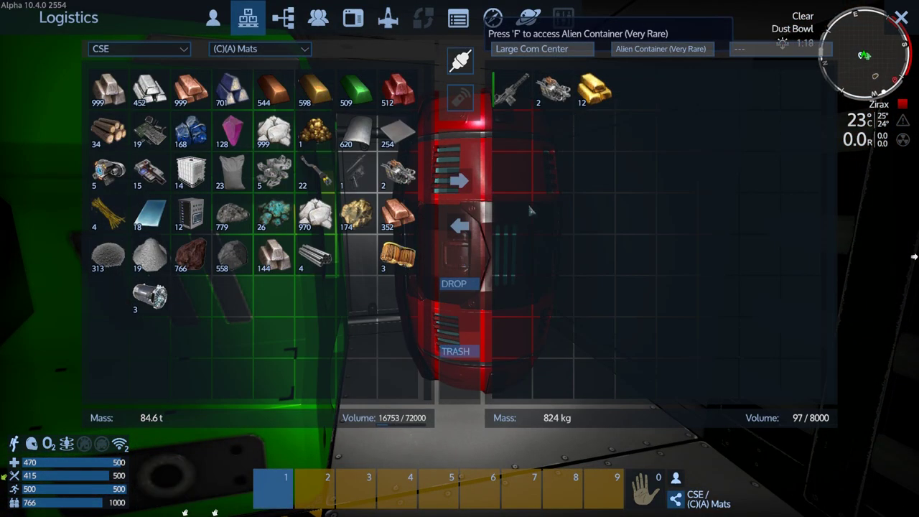
click(277, 51)
click(250, 106)
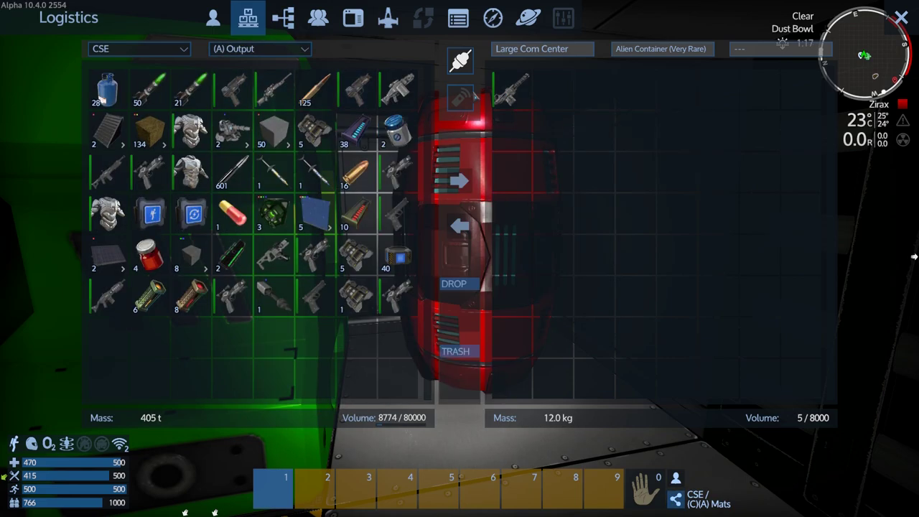
key(Escape)
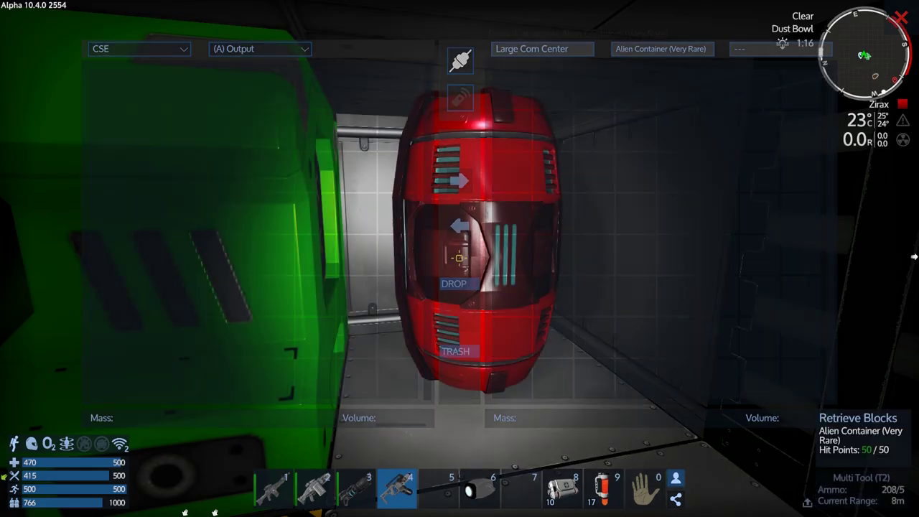
Walk to the doorway wall and salvage another hardened steel block.
key(w)
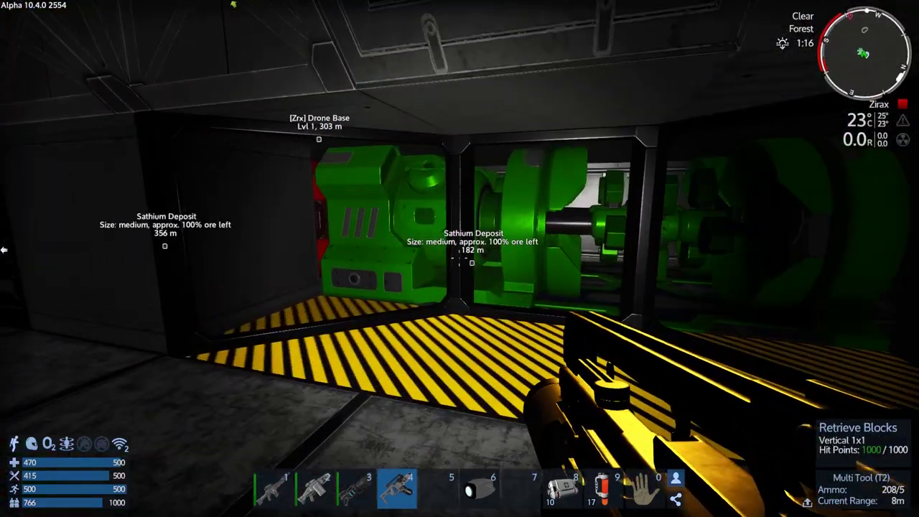
key(w)
click(460, 259)
Reopen the red alien container to transfer the rifle, then close it.
key(w)
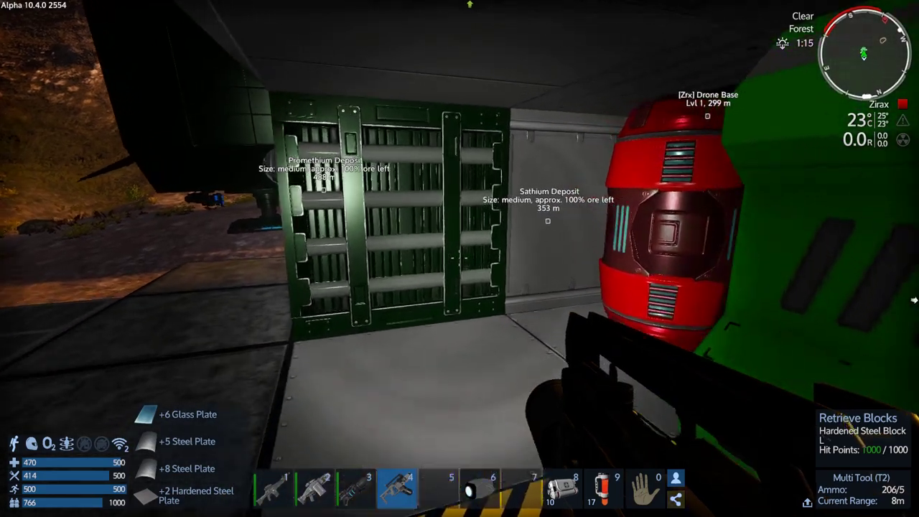
key(f)
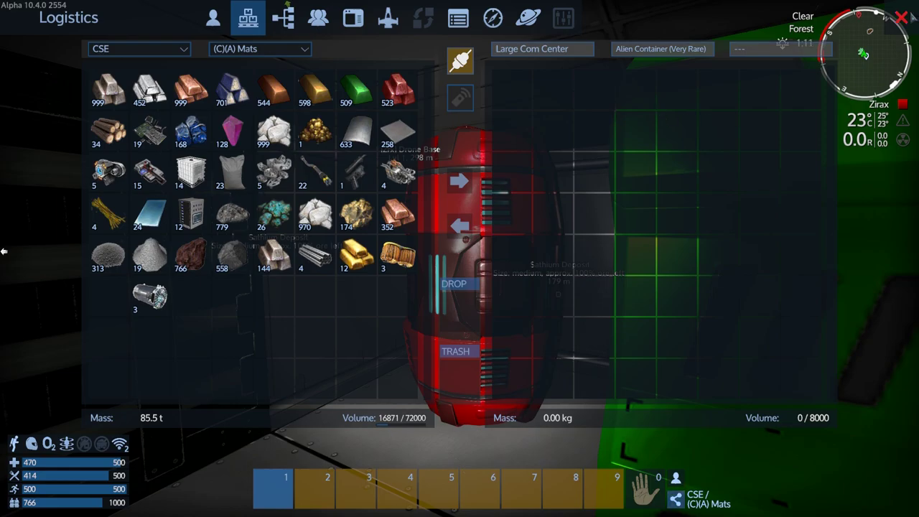
key(Escape)
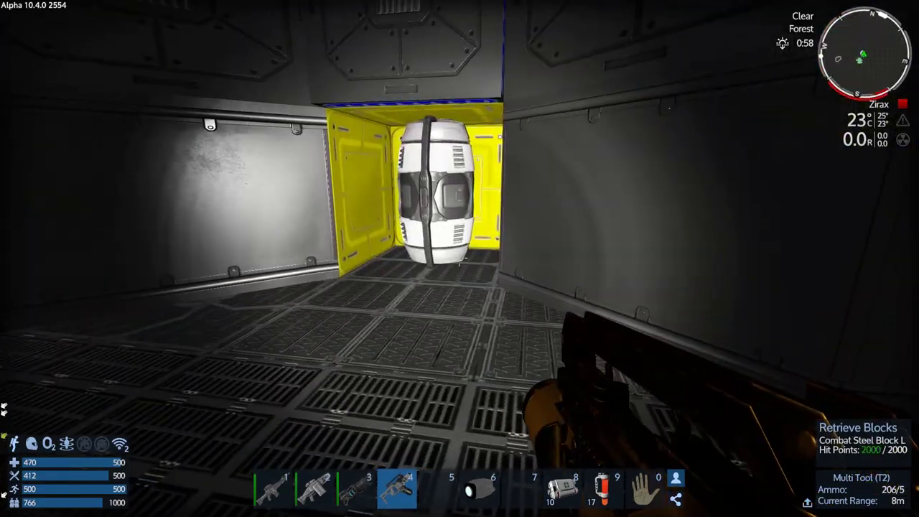
Open the white rare Alien Container's Logistics window in the yellow alcove.
key(f)
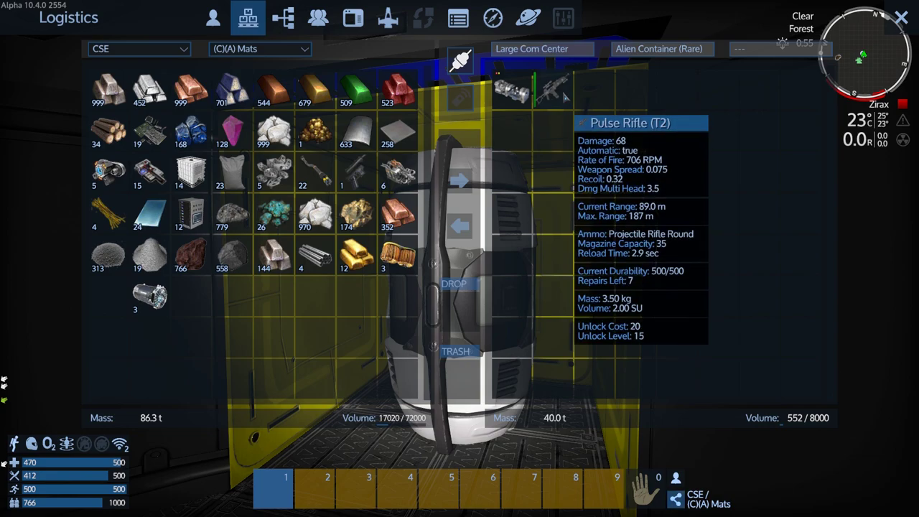
Switch the storage view to (A) Output and reopen the rare alien container.
click(271, 48)
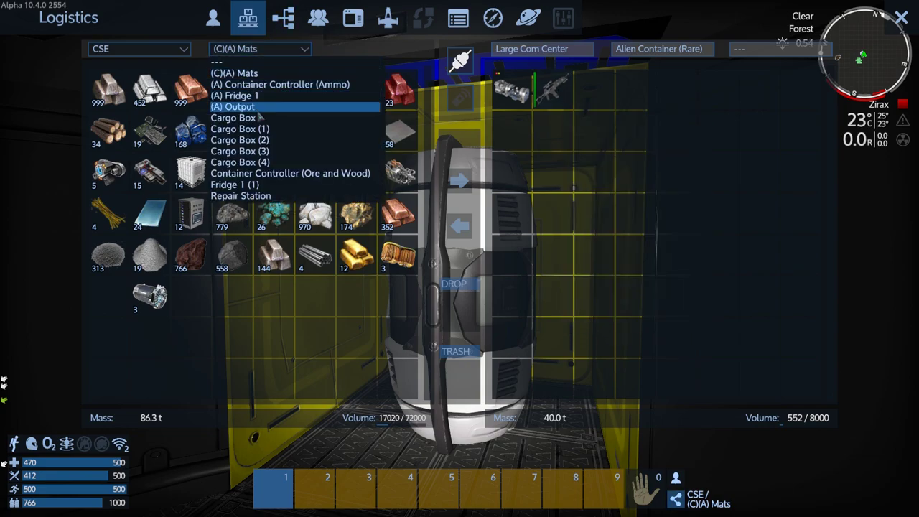
click(237, 107)
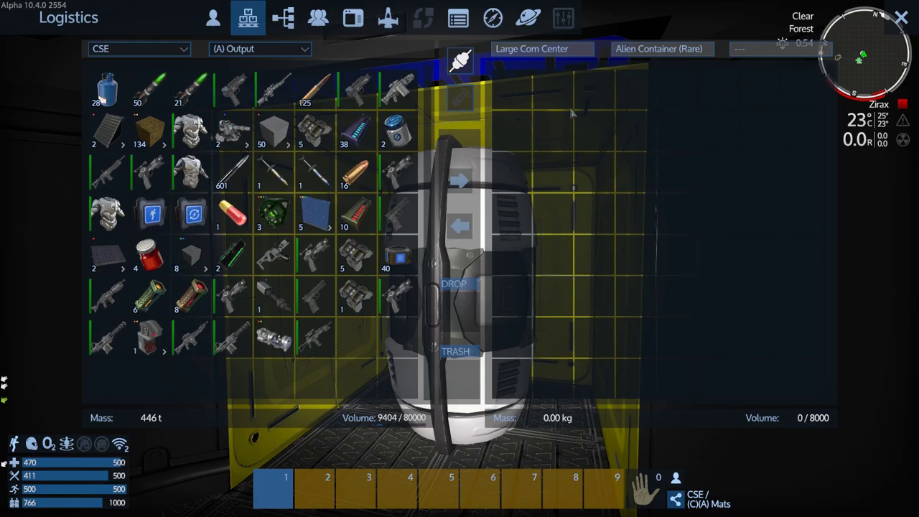
click(902, 16)
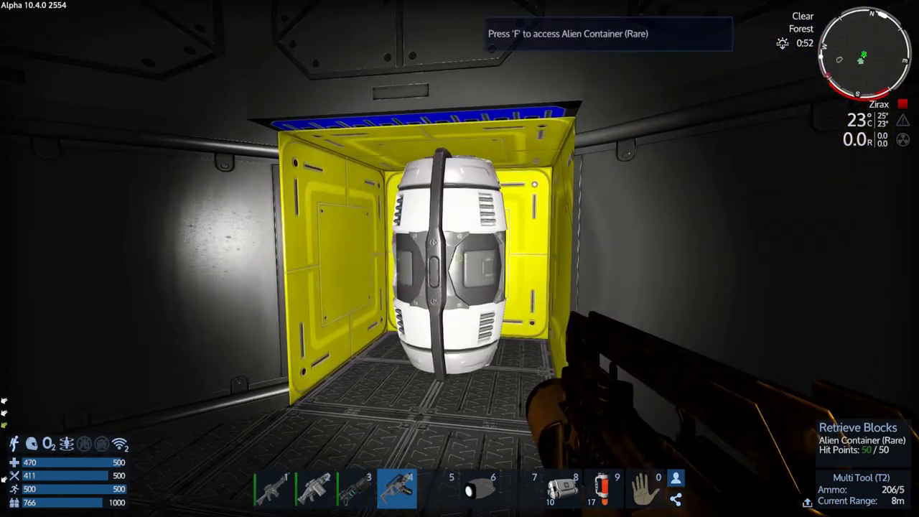
key(f)
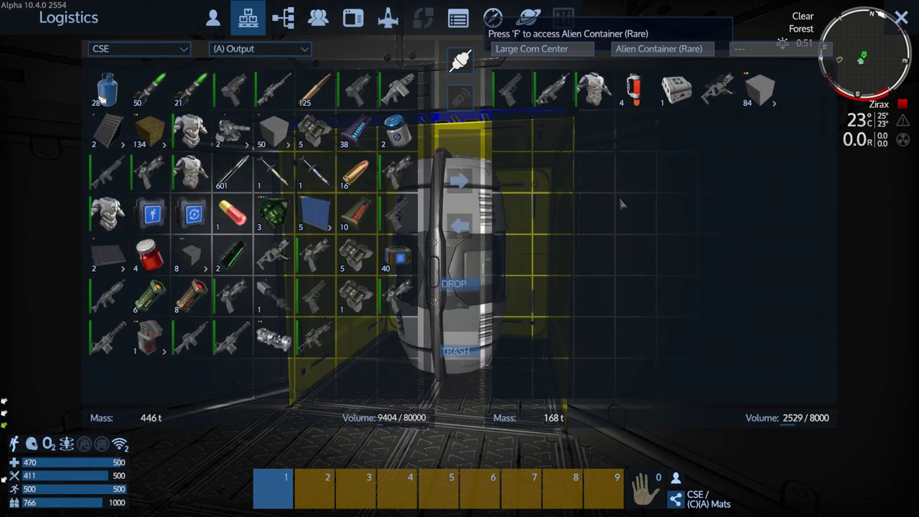
Move the pistol, helmet, detox kit, box item, multi tool and 84 hardened steel blocks into storage.
shift+click(593, 92)
shift+click(549, 91)
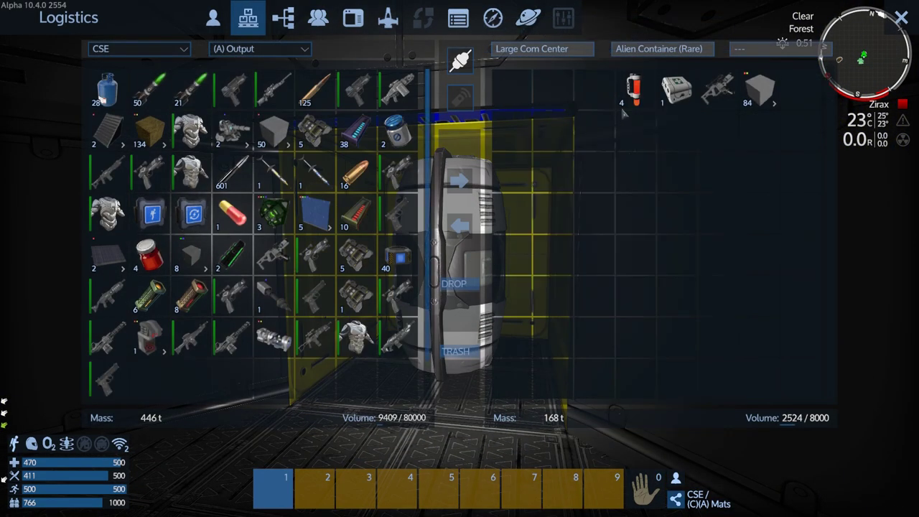
shift+click(634, 89)
shift+click(677, 90)
shift+click(717, 89)
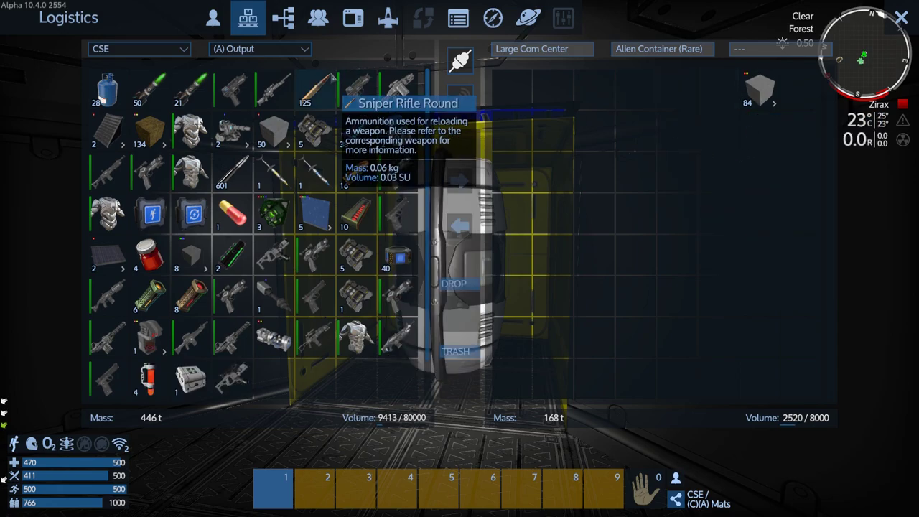
shift+click(760, 90)
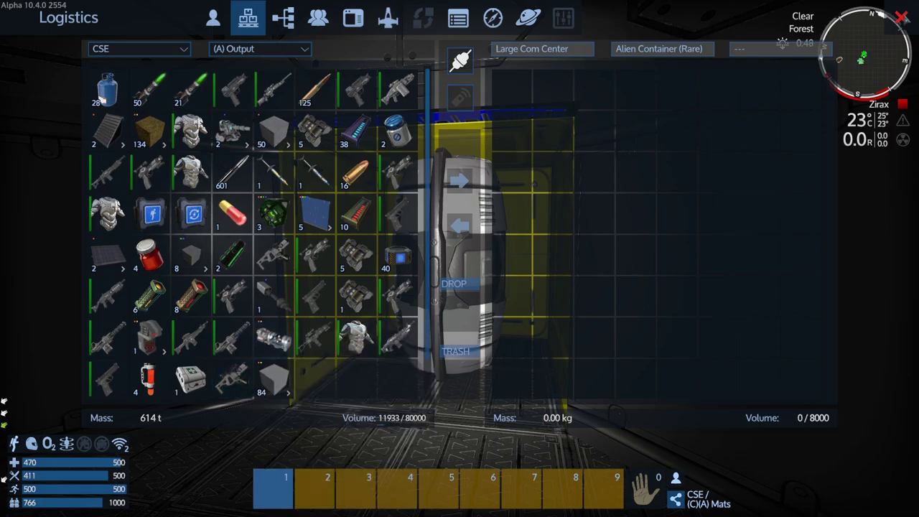
key(Escape)
Walk back through the automatic door, across the next room, and down the corridor.
key(4)
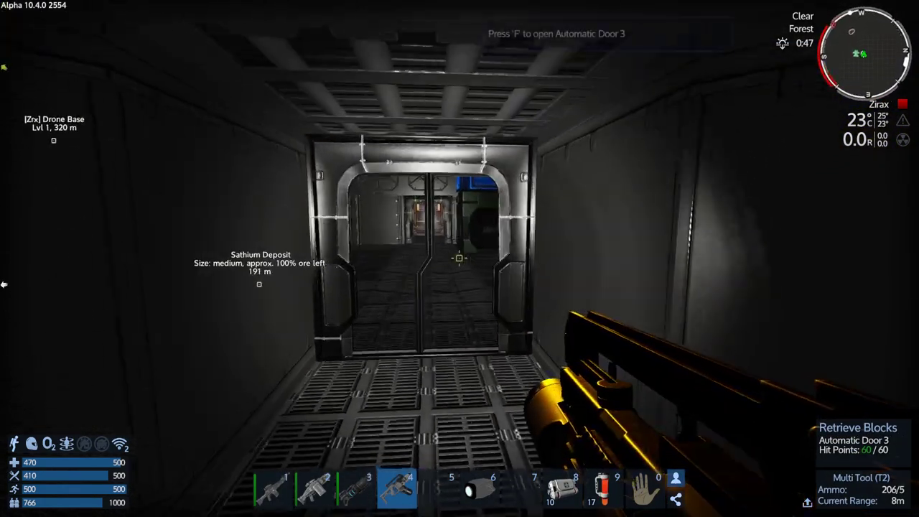
key(w)
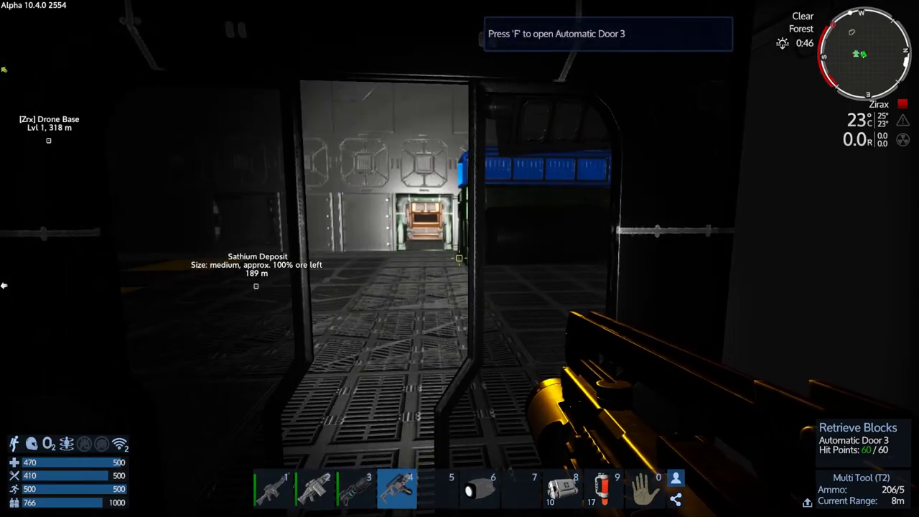
key(w)
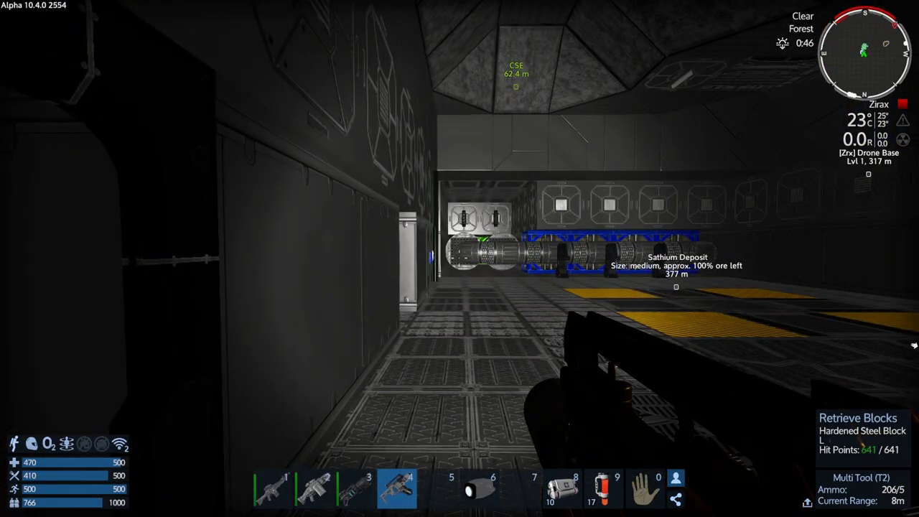
key(w)
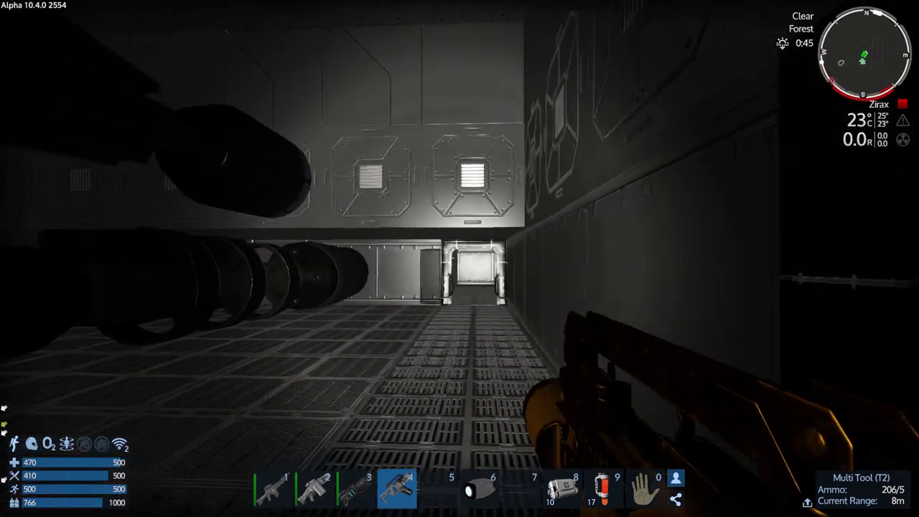
key(w)
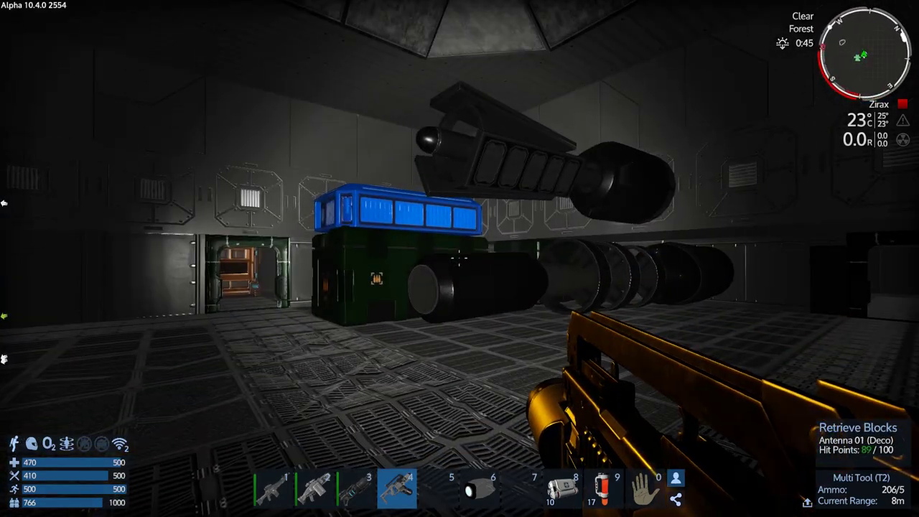
key(w)
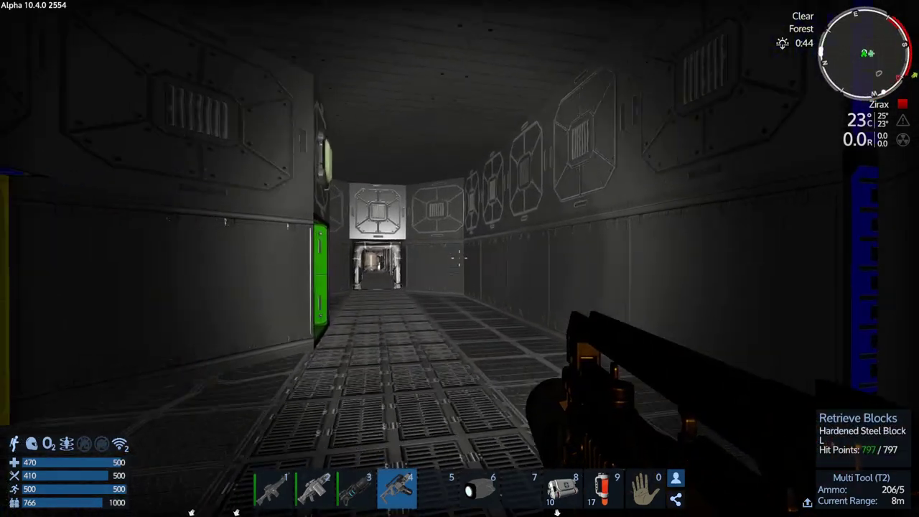
key(w)
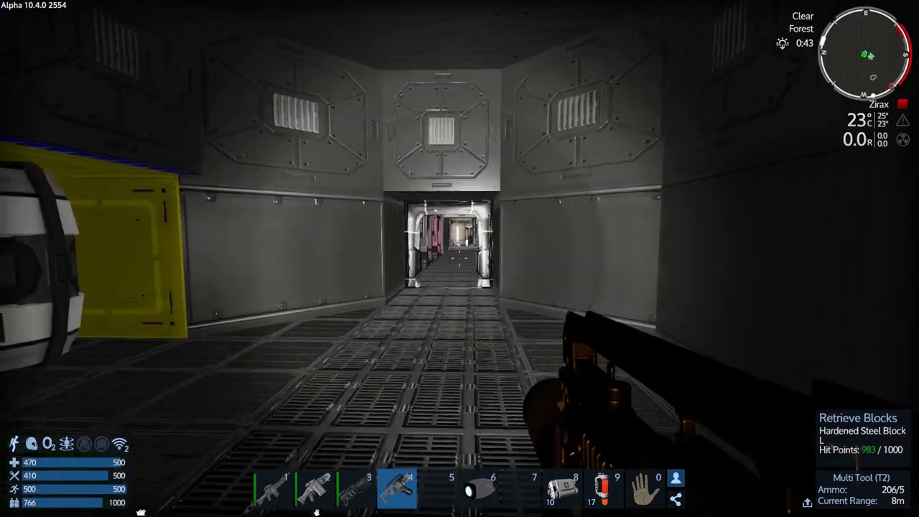
key(w)
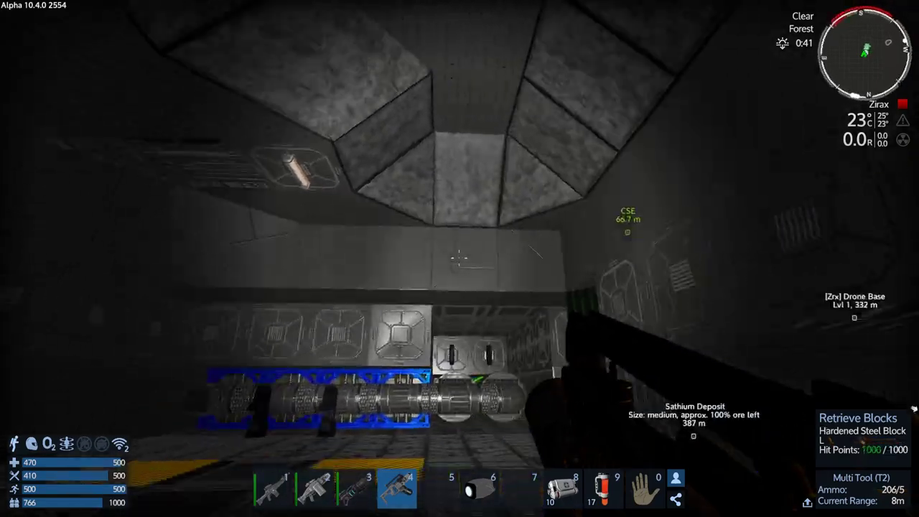
Continue down the far corridor through the console room to face the hangar corridor.
key(w)
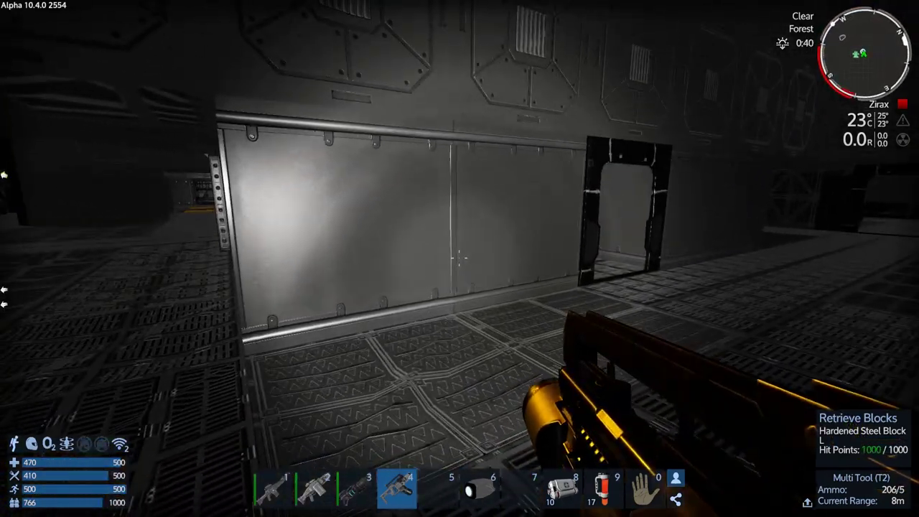
key(w)
key(w)
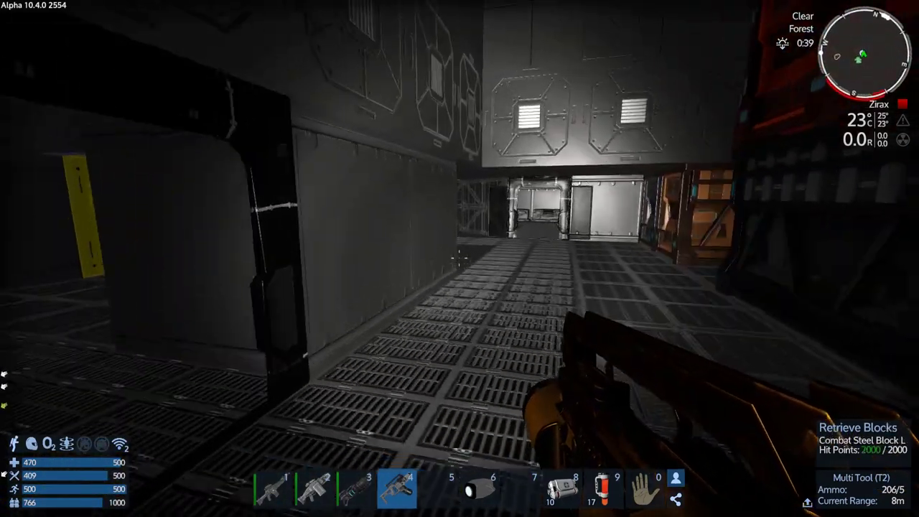
key(w)
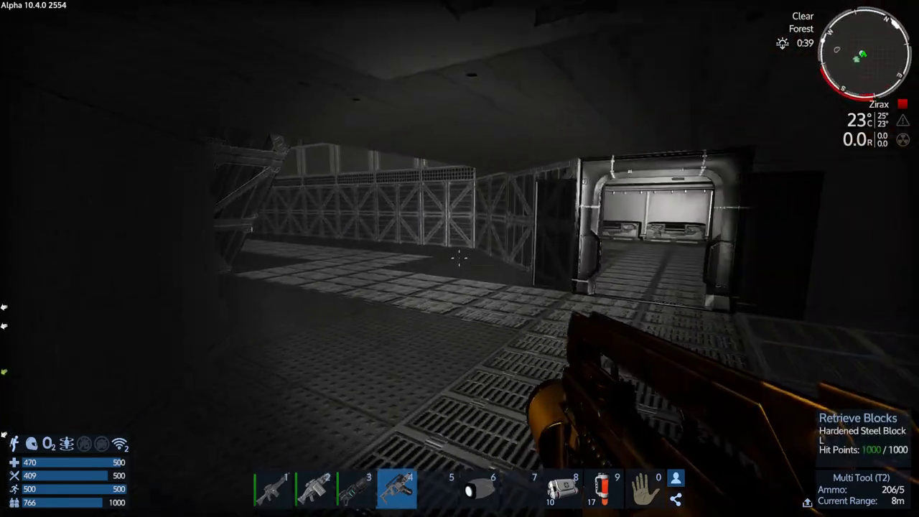
key(w)
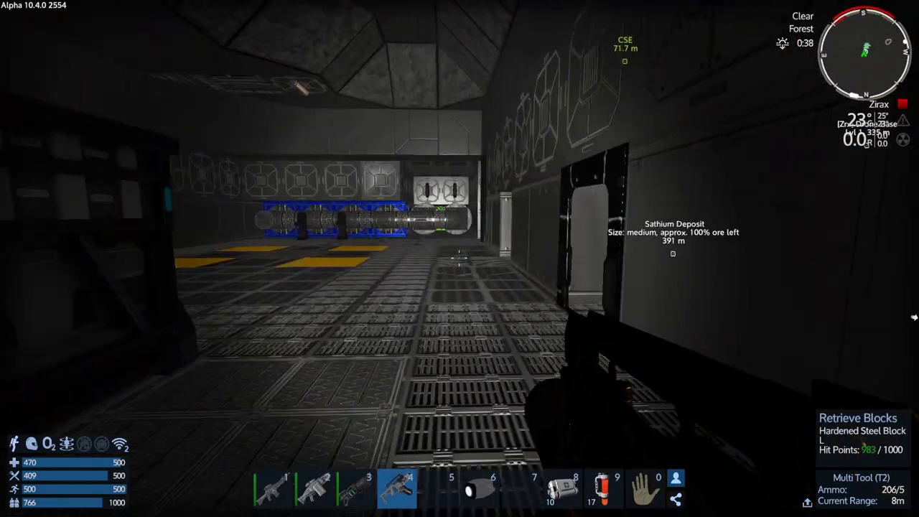
key(w)
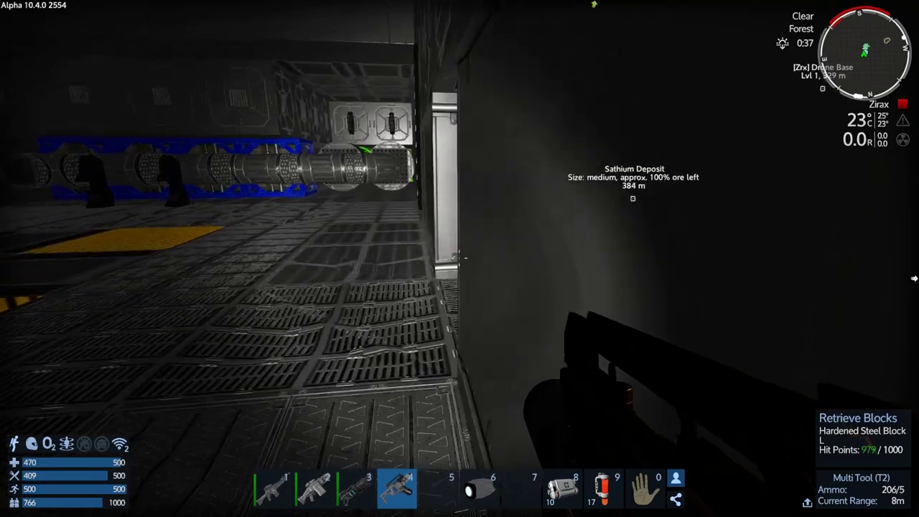
key(w)
key(w)
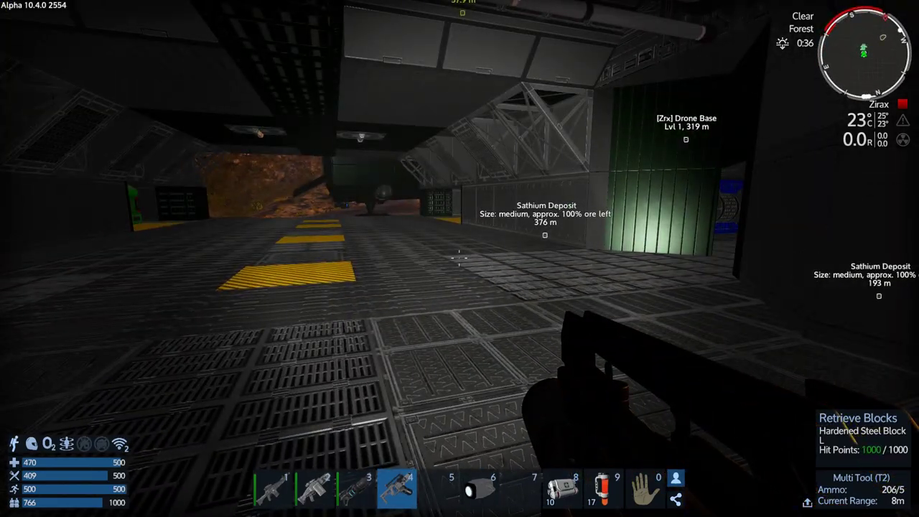
key(w)
Tour the elevator shaft and chair room, then walk past the fridges beyond Automatic Door 3.
key(w)
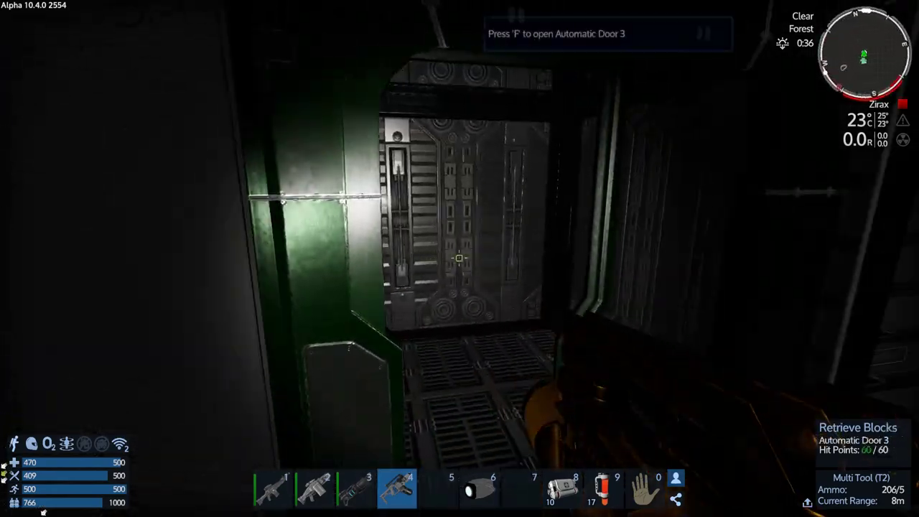
key(w)
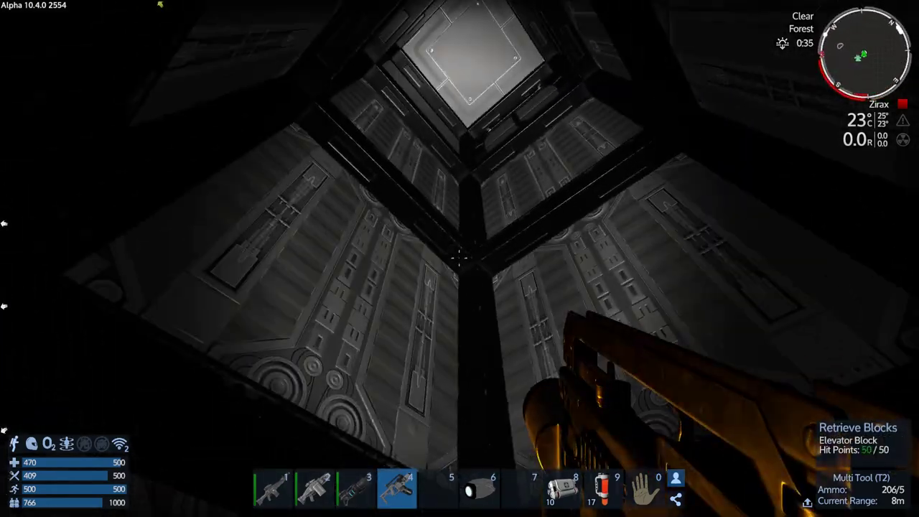
key(w)
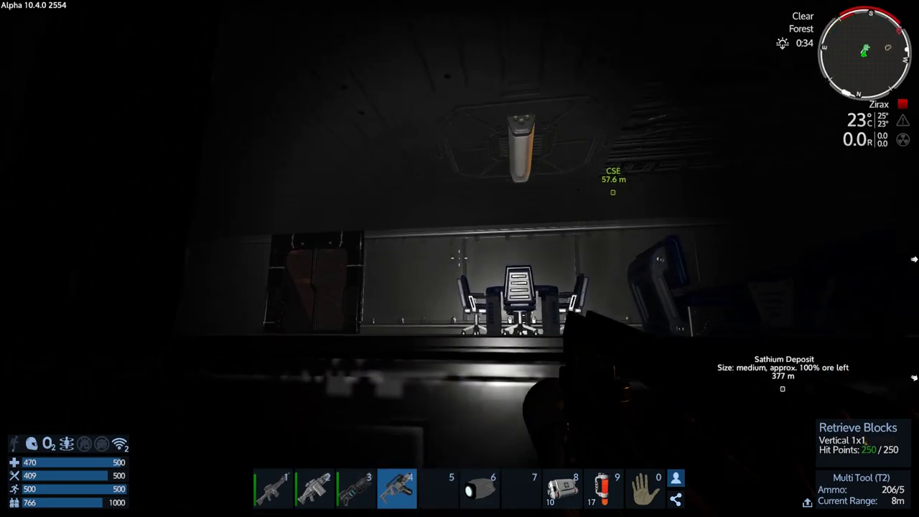
key(w)
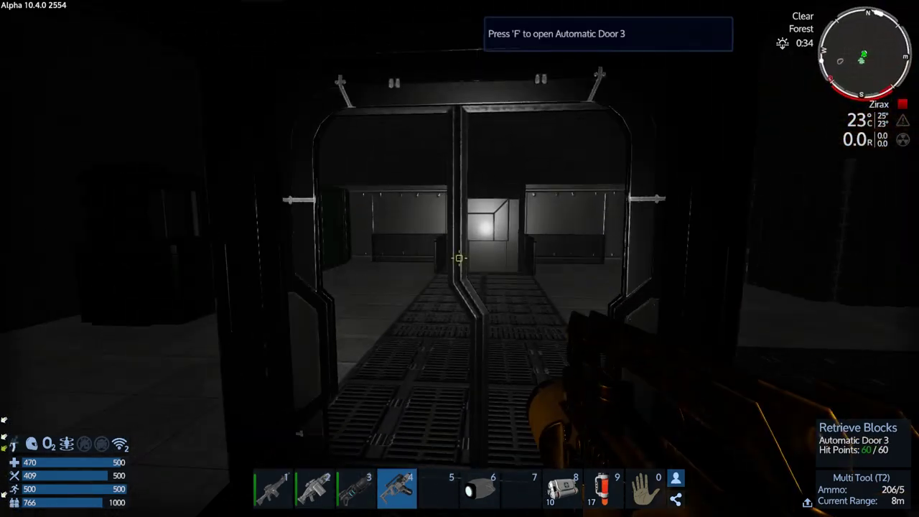
key(w)
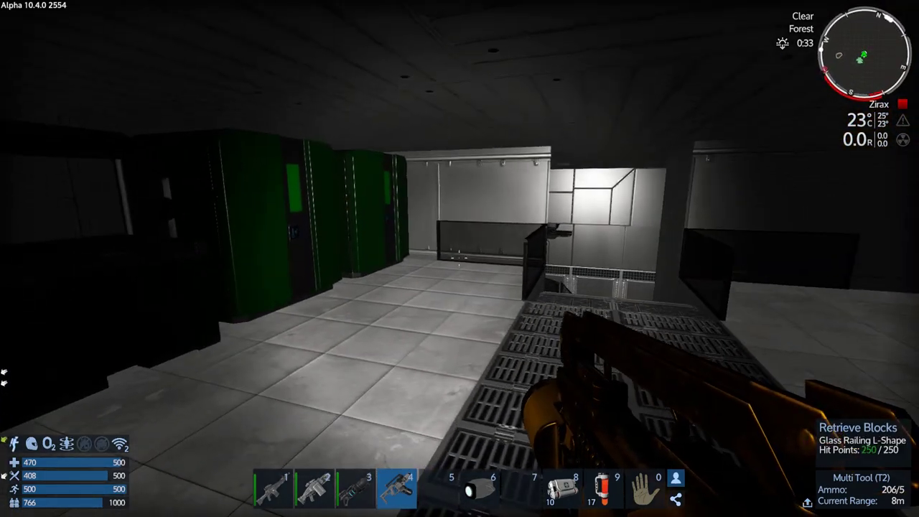
key(w)
key(w)
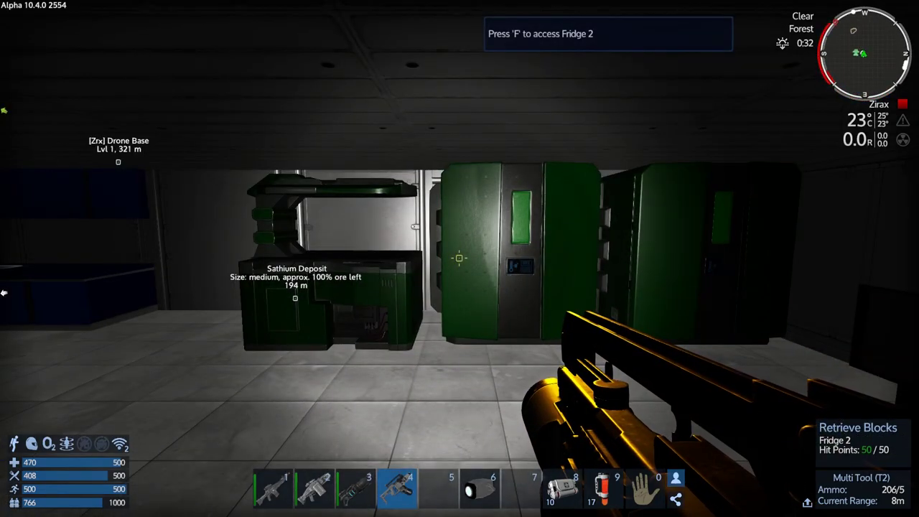
Head past the bunk beds onto the outdoor platform and climb to the rooftop antennas.
key(w)
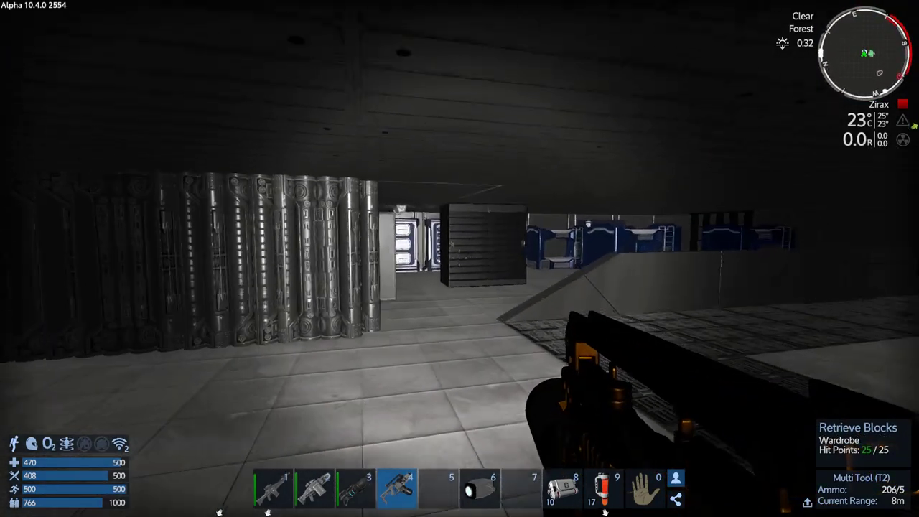
key(w)
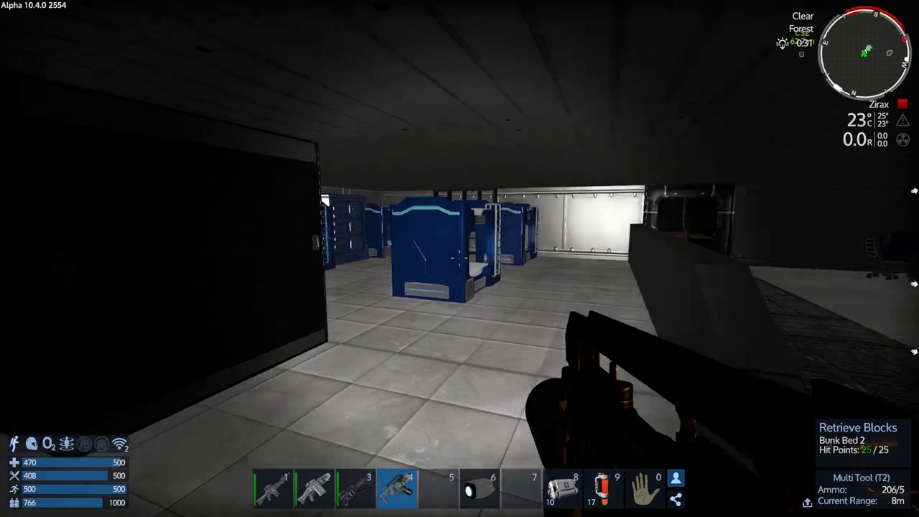
key(w)
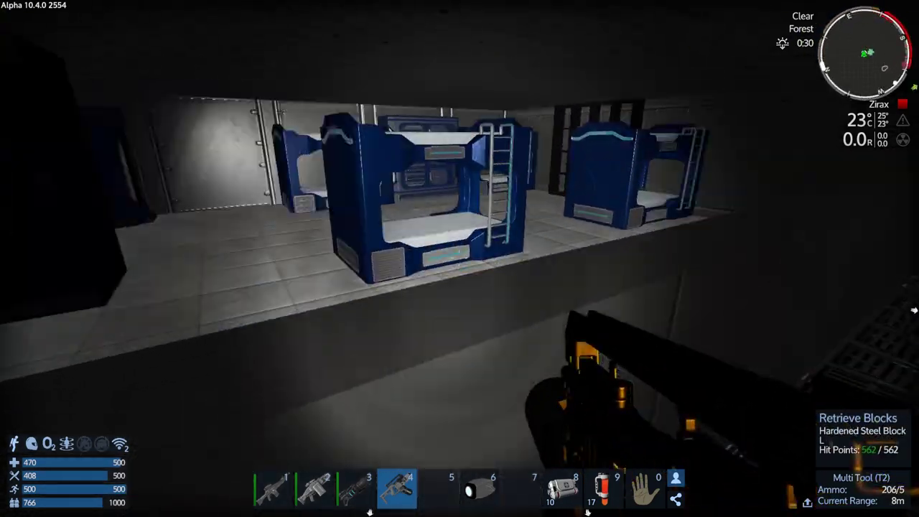
key(w)
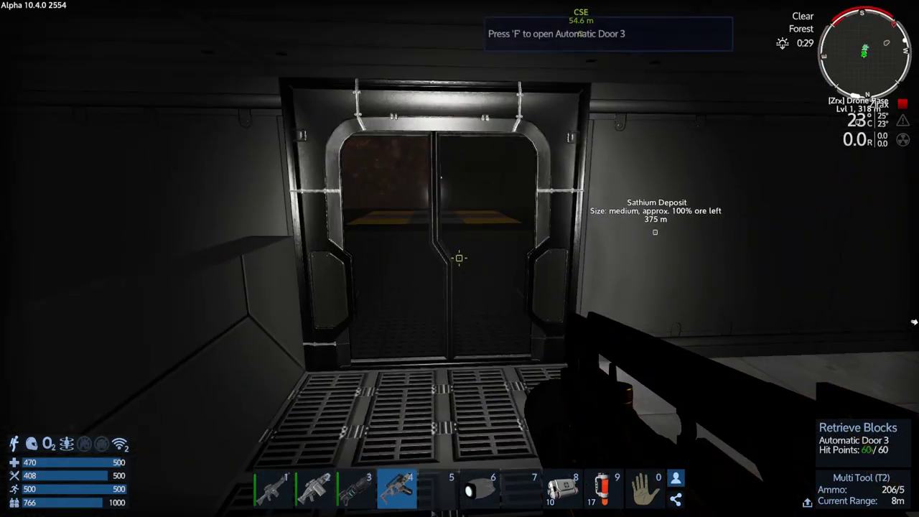
key(w)
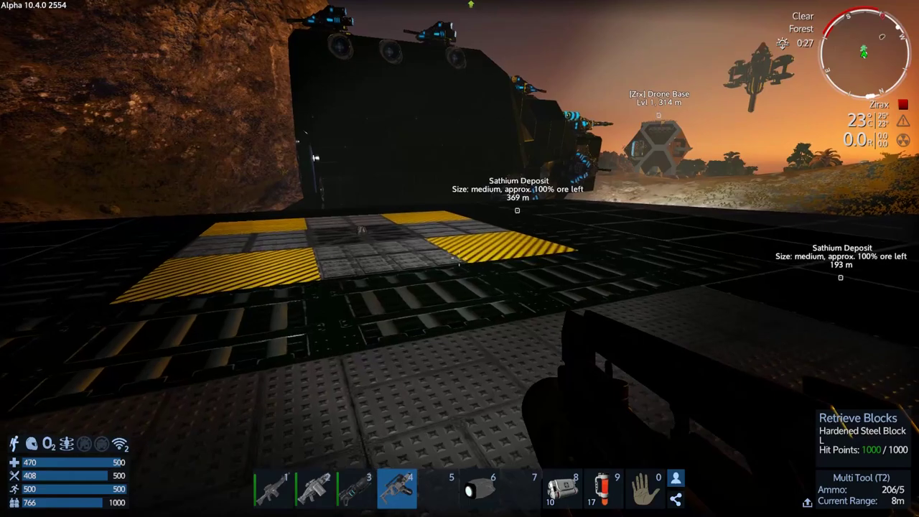
key(w)
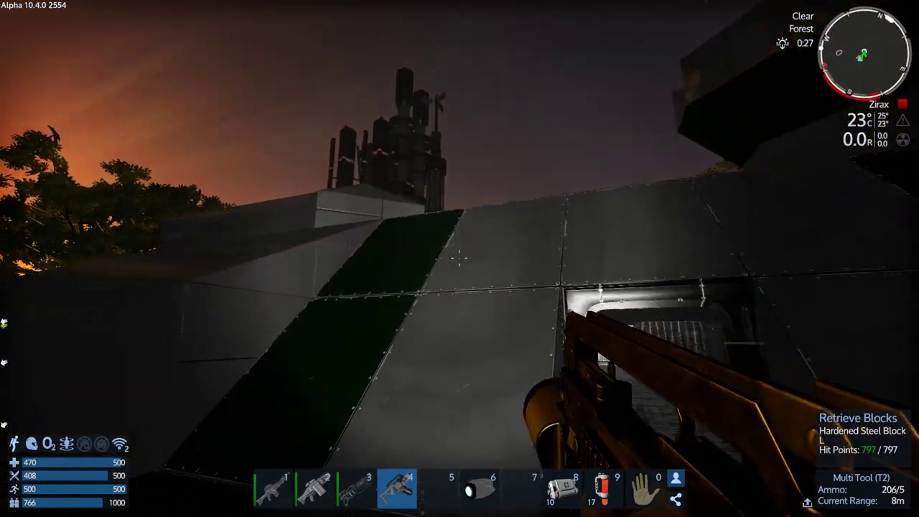
key(w)
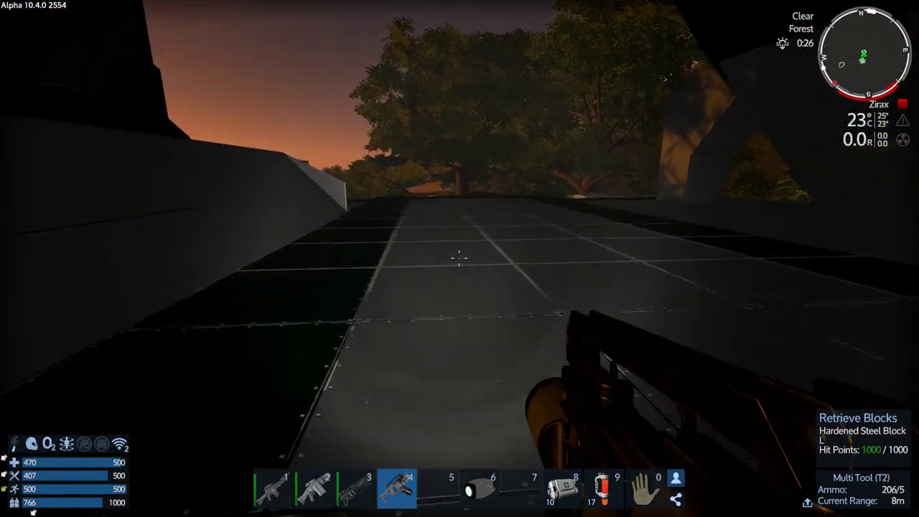
key(w)
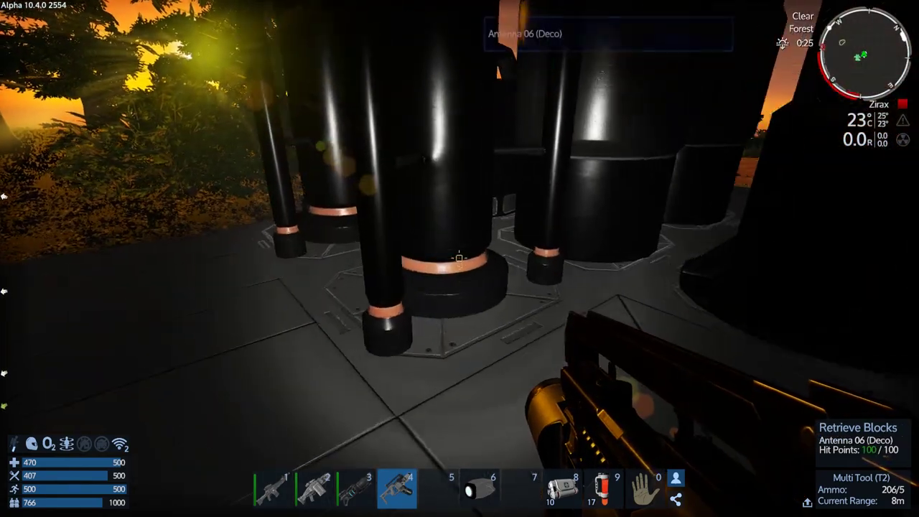
Salvage two roof hull blocks, drop inside, and open the very rare alien container.
key(s)
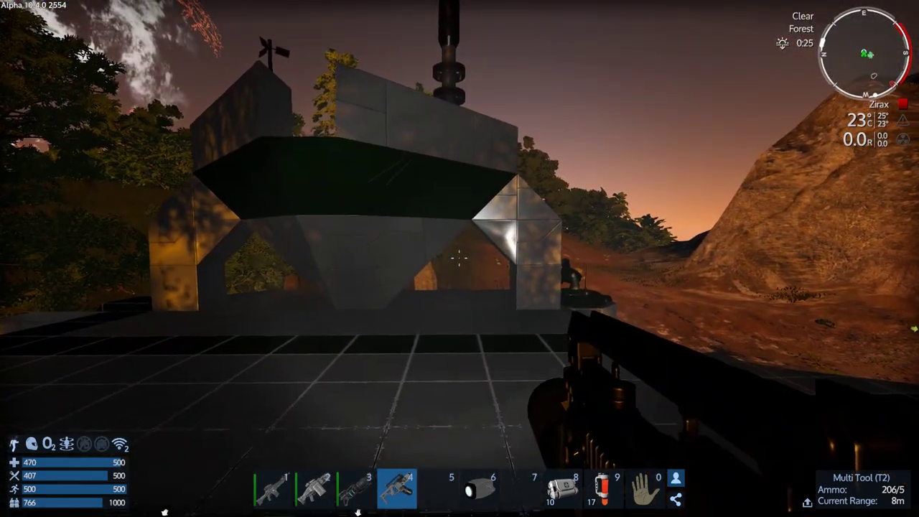
key(w)
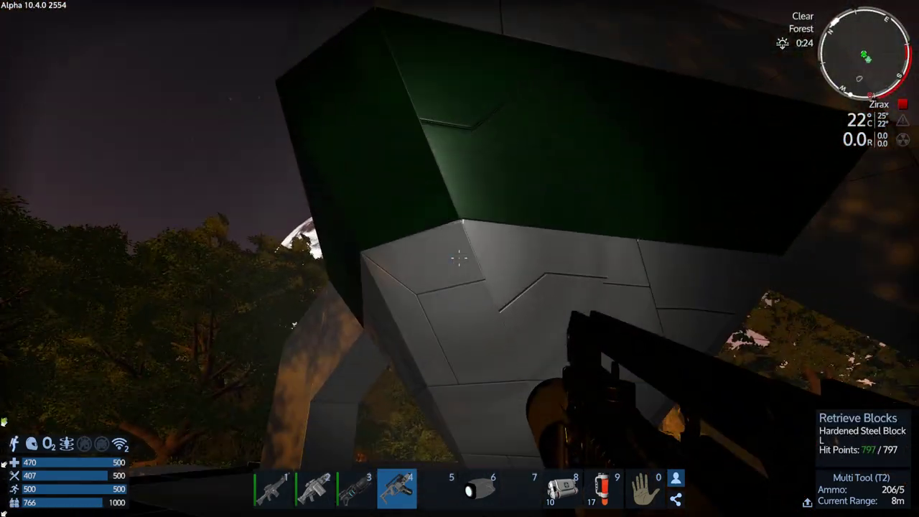
click(459, 259)
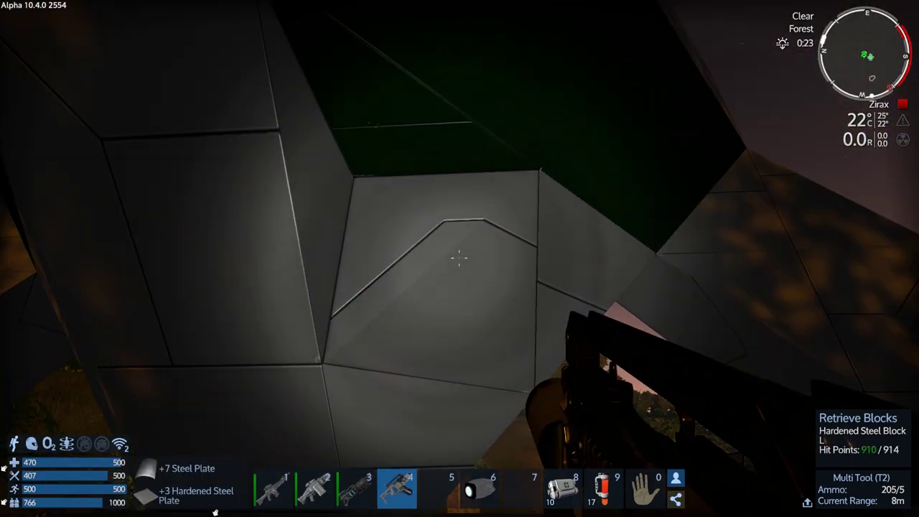
click(459, 259)
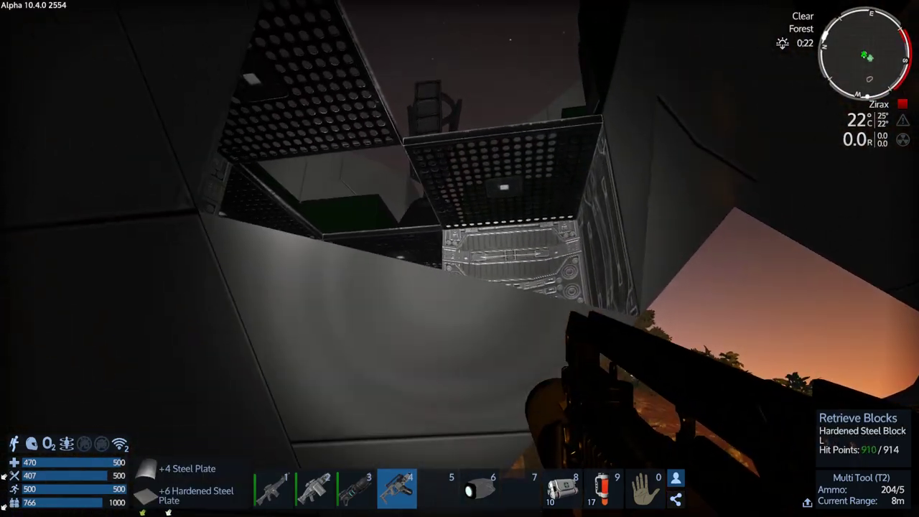
key(w)
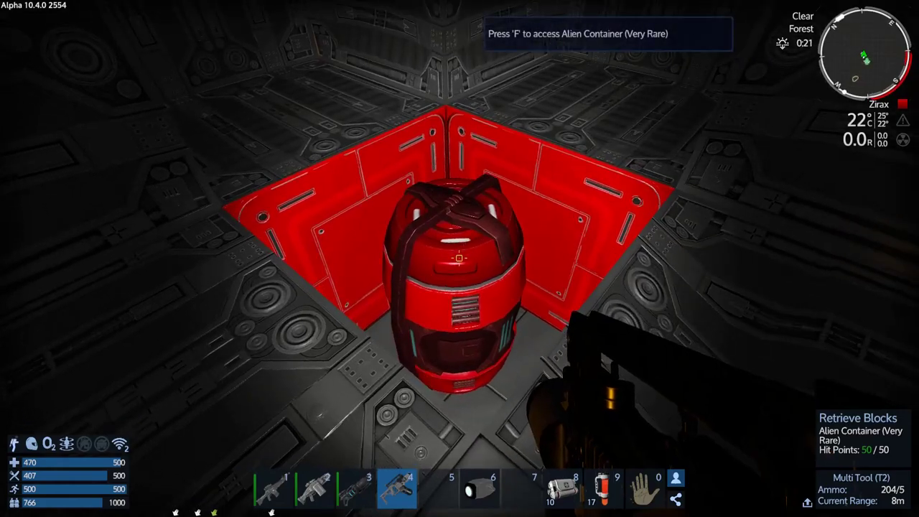
key(f)
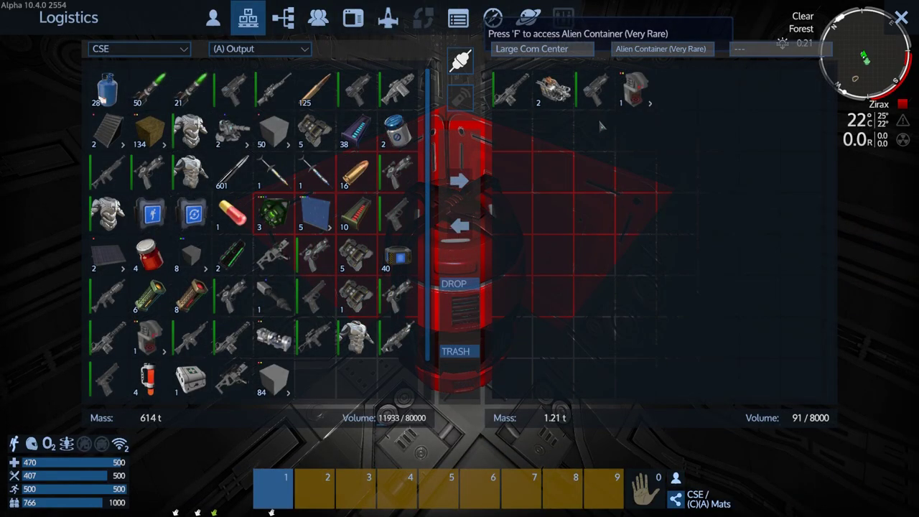
Move the item and rifle into CSE storage, switch the view to (C)(A) Mats, and close.
shift+click(635, 90)
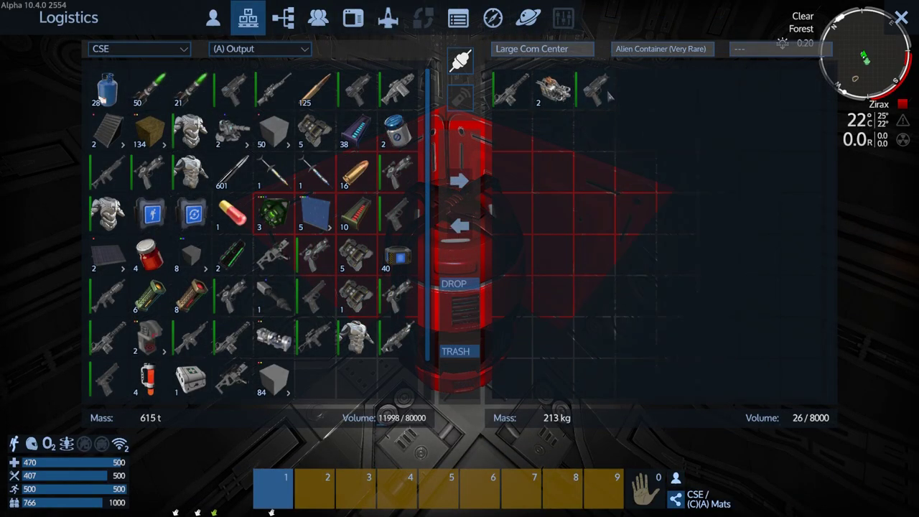
shift+click(511, 94)
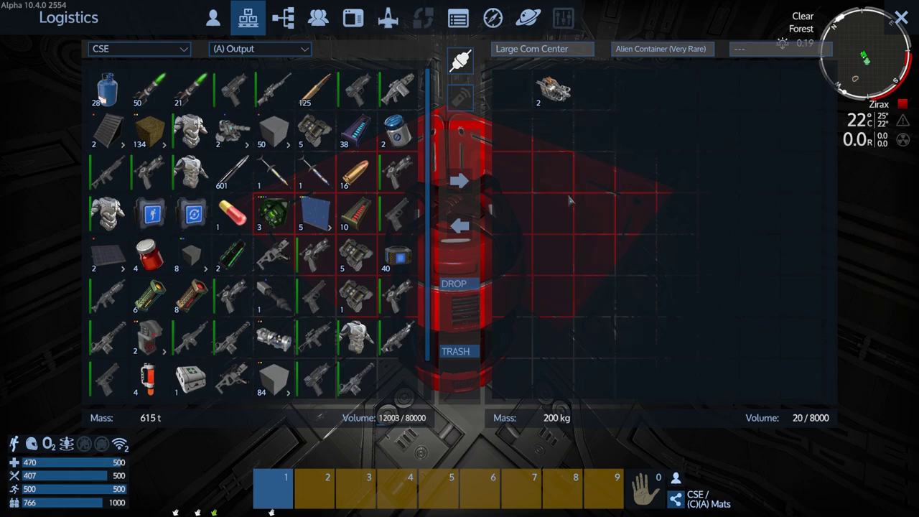
click(260, 49)
click(262, 79)
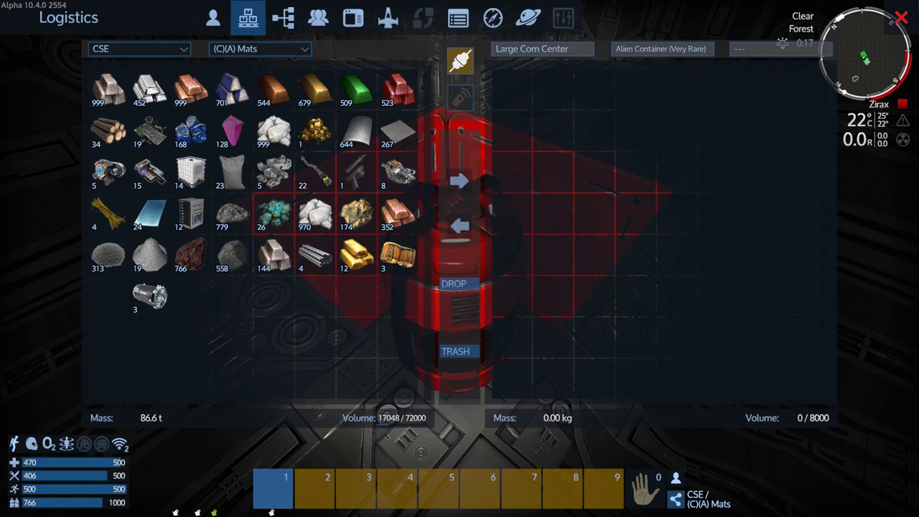
key(Escape)
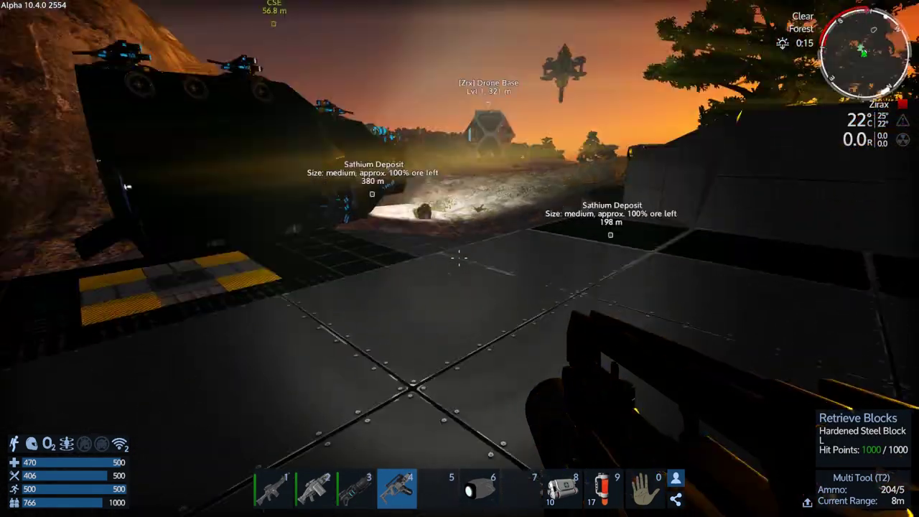
Walk toward the yellow-striped landing pad and bring up the Aqua planet map.
key(w)
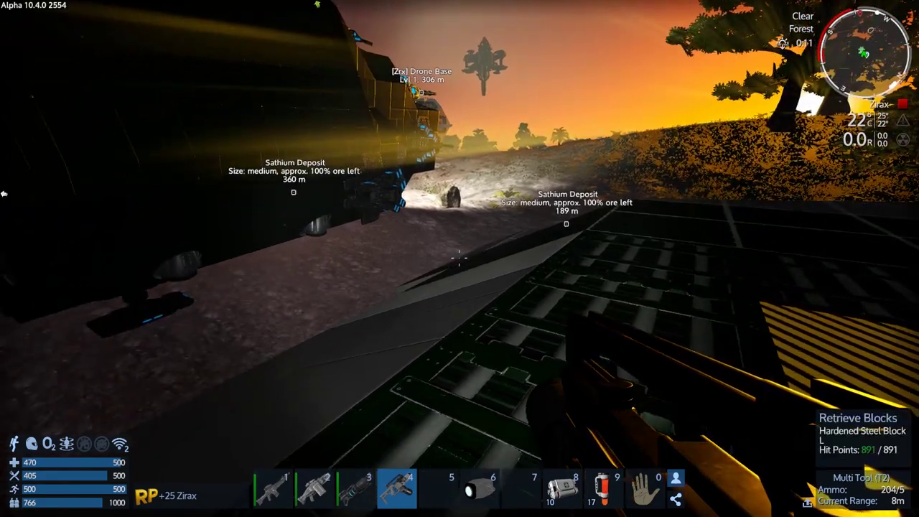
key(m)
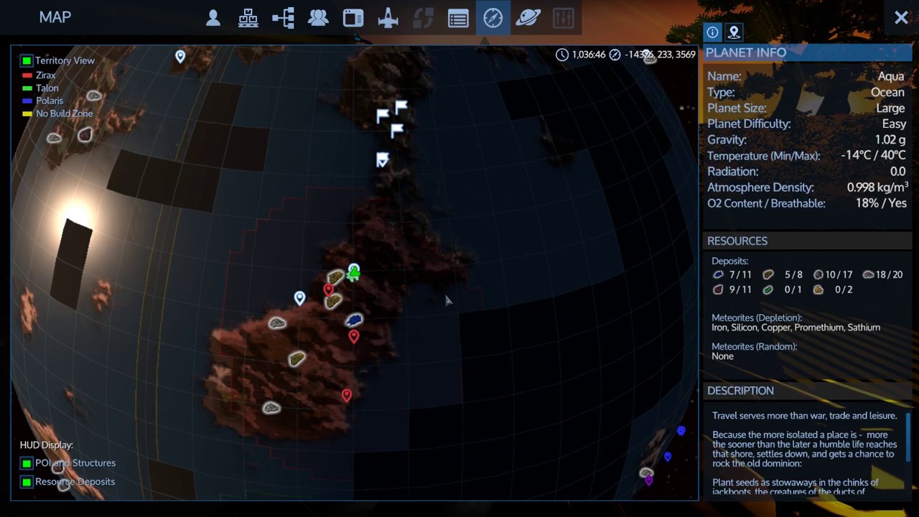
Close the Aqua planet map and return to the game view.
key(m)
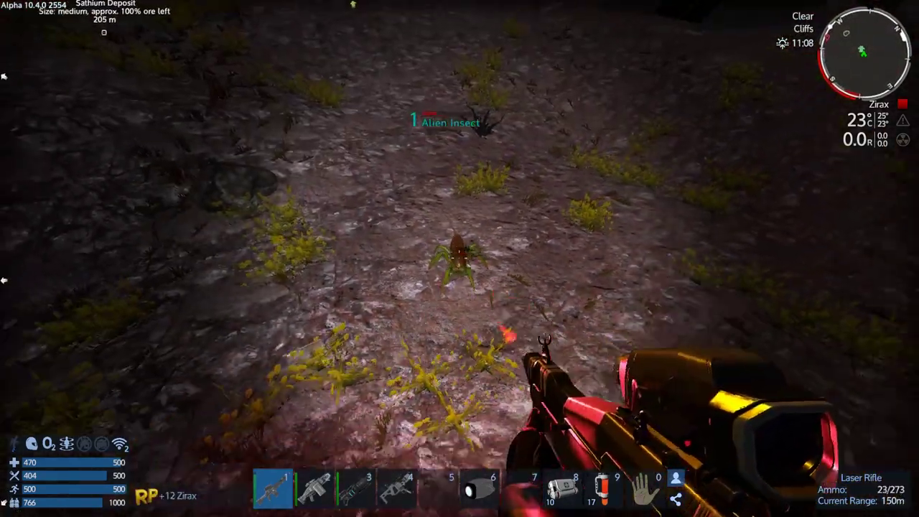
Kill the alien insect with the laser rifle, then walk toward the base.
drag(459, 259, 460, 216)
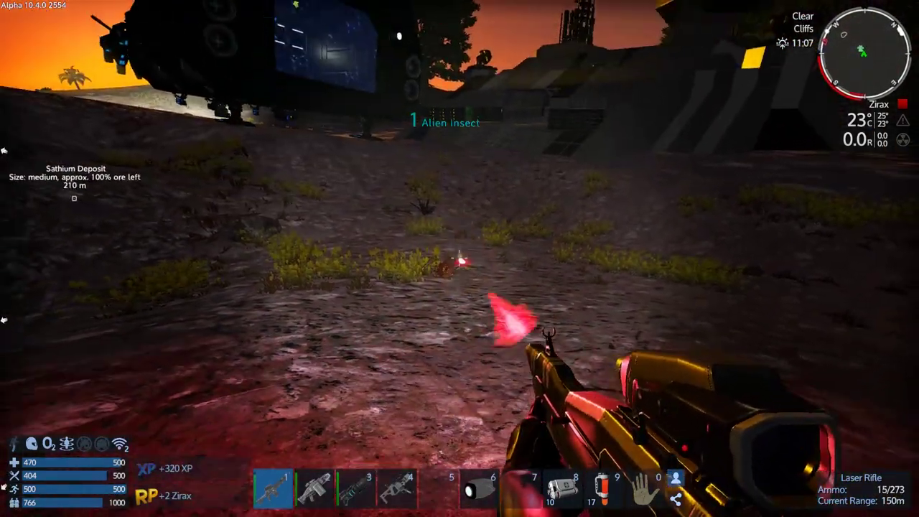
click(459, 258)
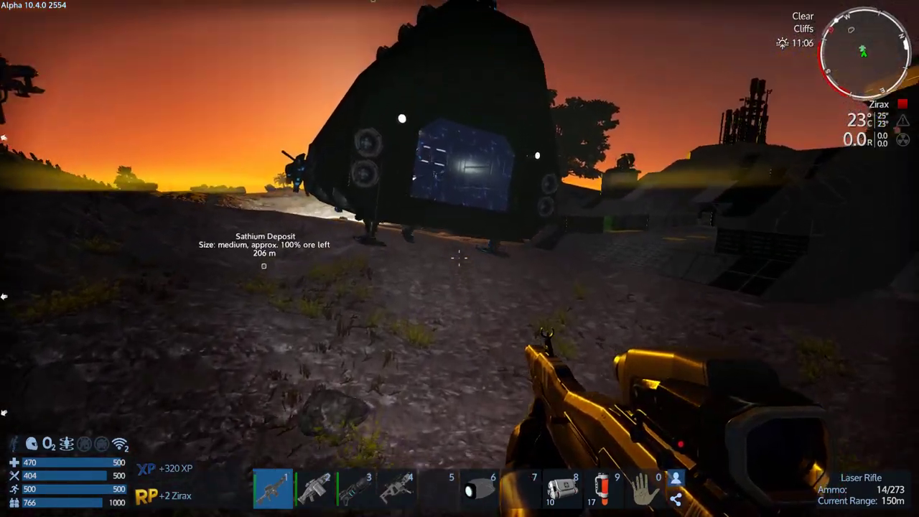
key(w)
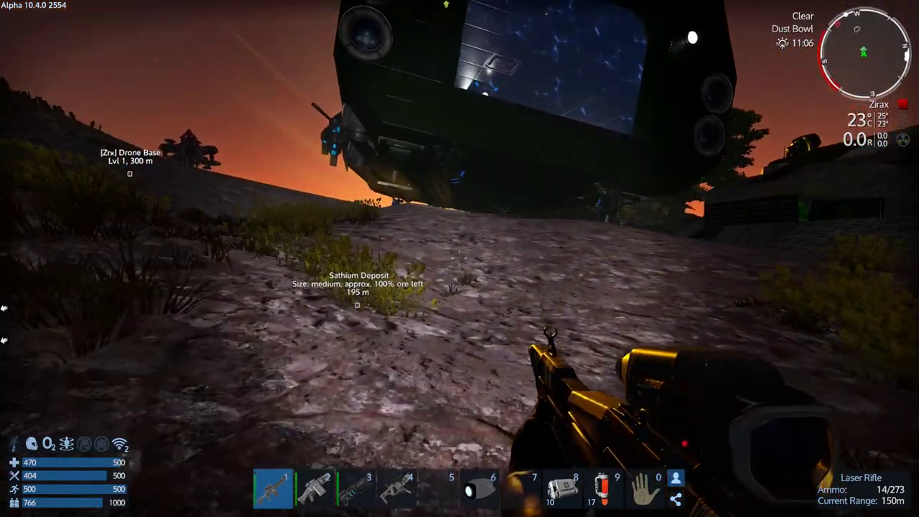
key(w)
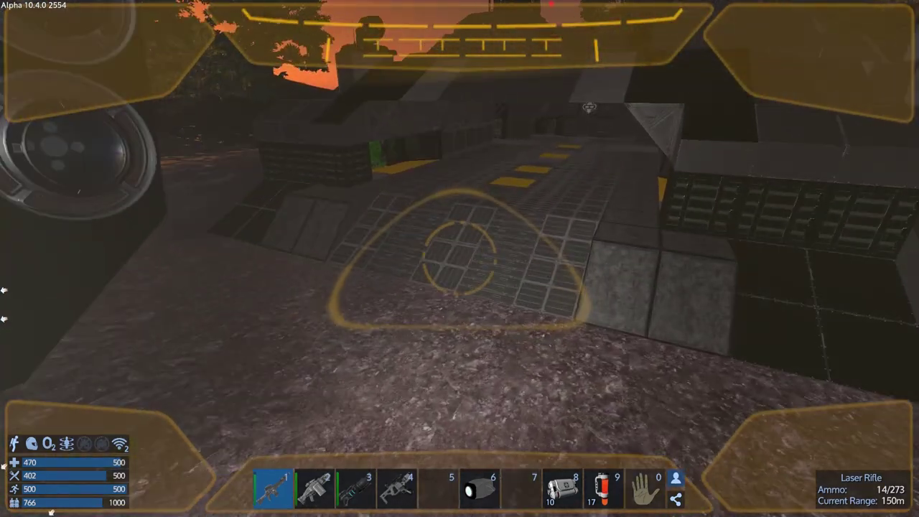
Open the base's logistics inventory and eat the pizza from the fridge.
key(x)
key(F4)
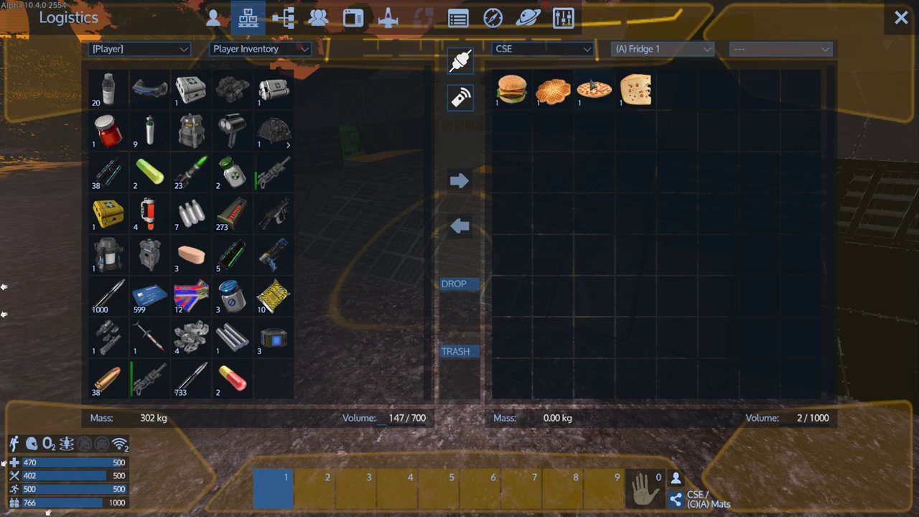
shift+right_click(594, 88)
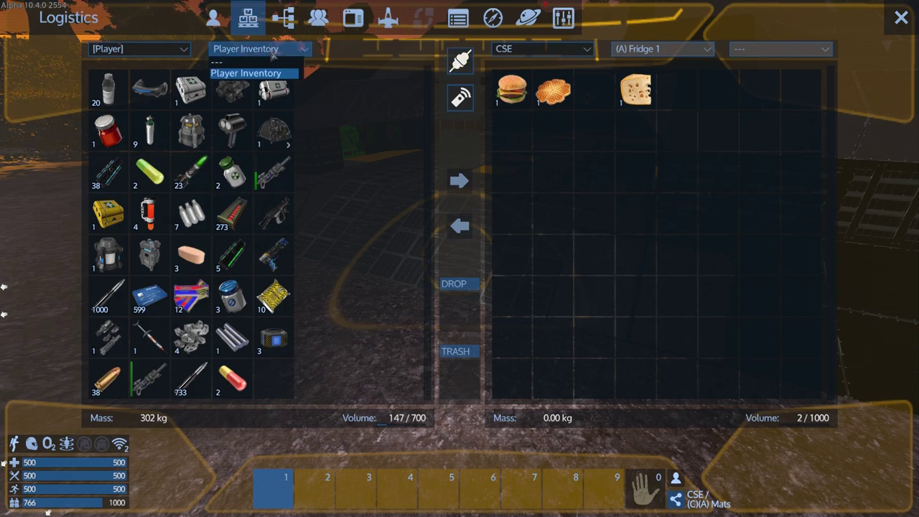
Move six inventory items, including the Heavy Weapon Upgrade Kit, into the (C)(A) Mats container.
click(660, 49)
click(646, 73)
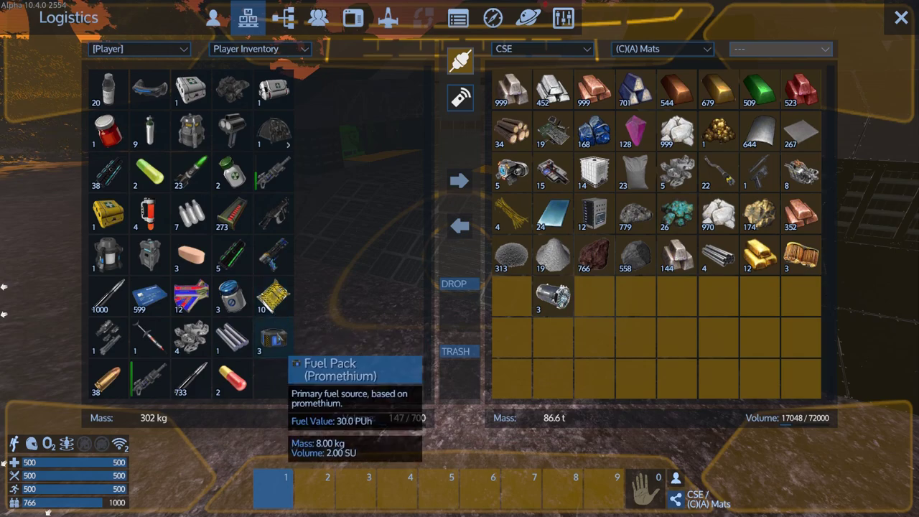
shift+click(232, 338)
shift+click(190, 337)
shift+click(232, 379)
shift+click(191, 379)
shift+click(148, 379)
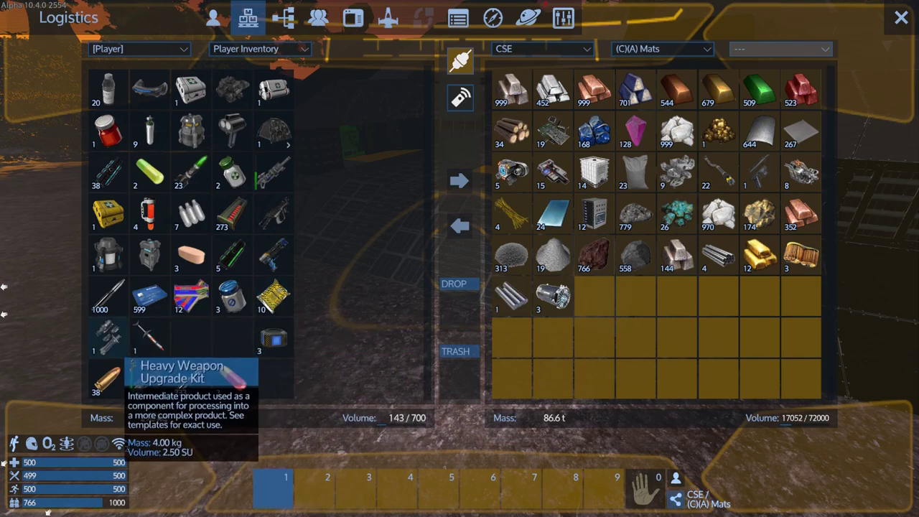
shift+click(108, 338)
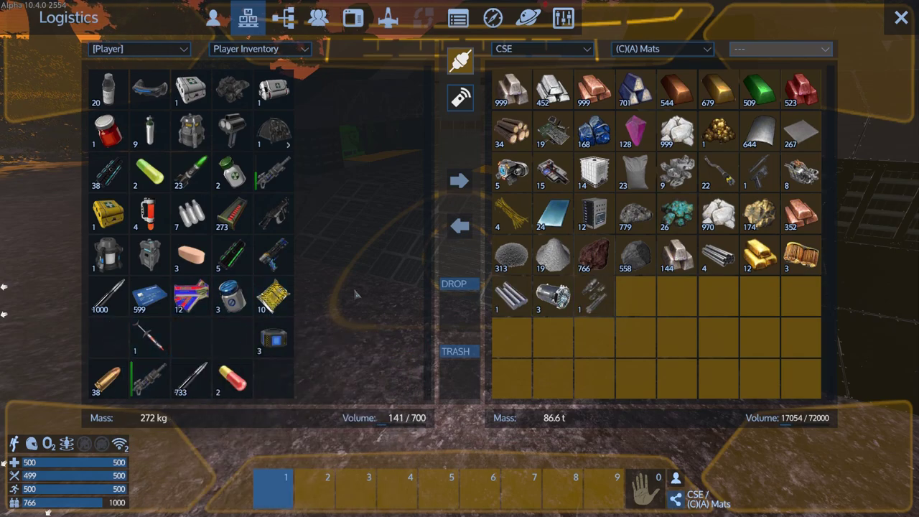
Store the striped item in (A) Fridge 1 and add the fuel pack to the fuel tank.
click(669, 48)
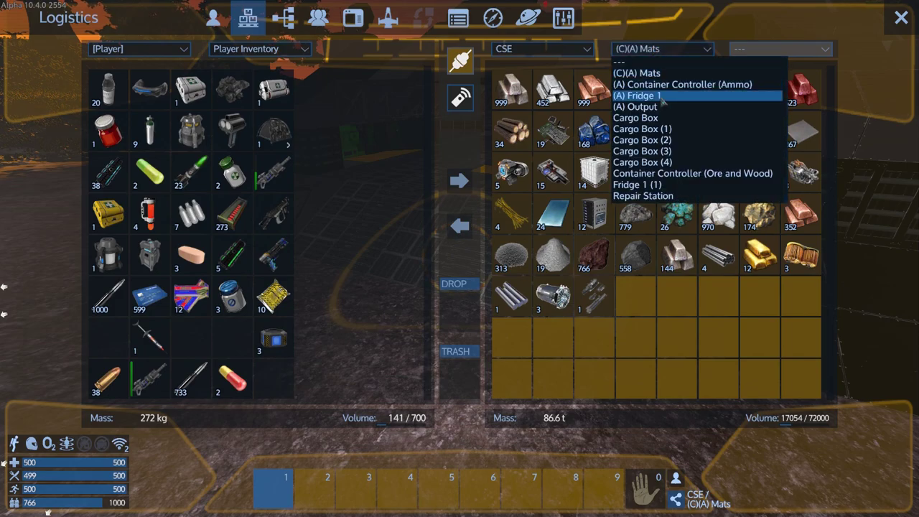
click(664, 96)
shift+click(191, 298)
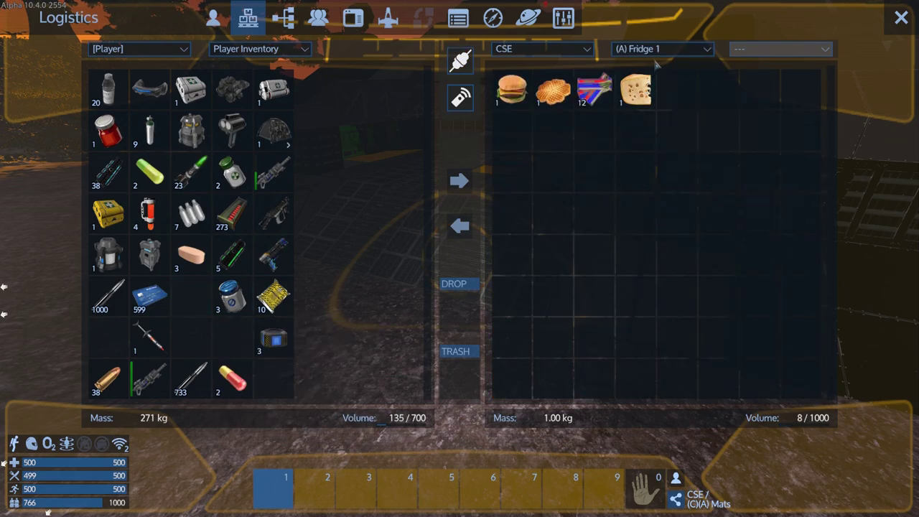
click(747, 73)
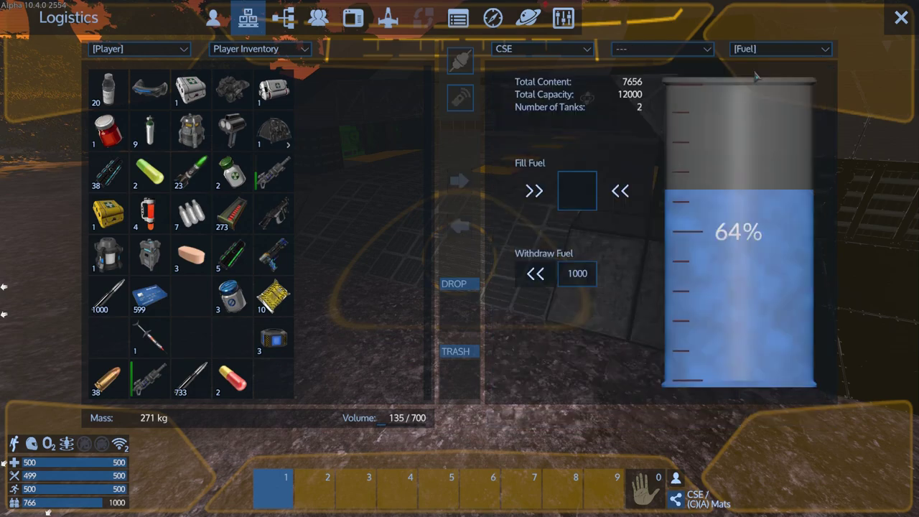
drag(273, 341, 312, 326)
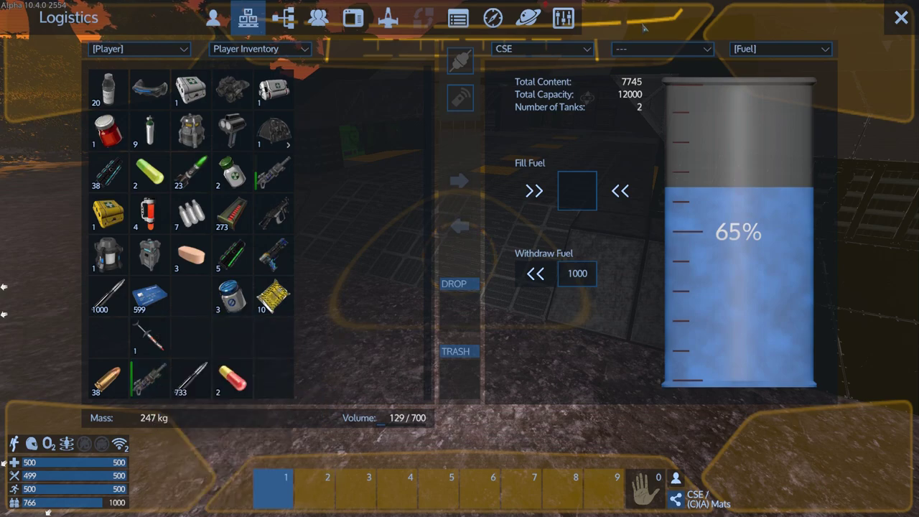
Store the drill, syringe, bullets, money card, 1000-stack and jar in (A) Output, then close logistics.
click(660, 49)
click(635, 106)
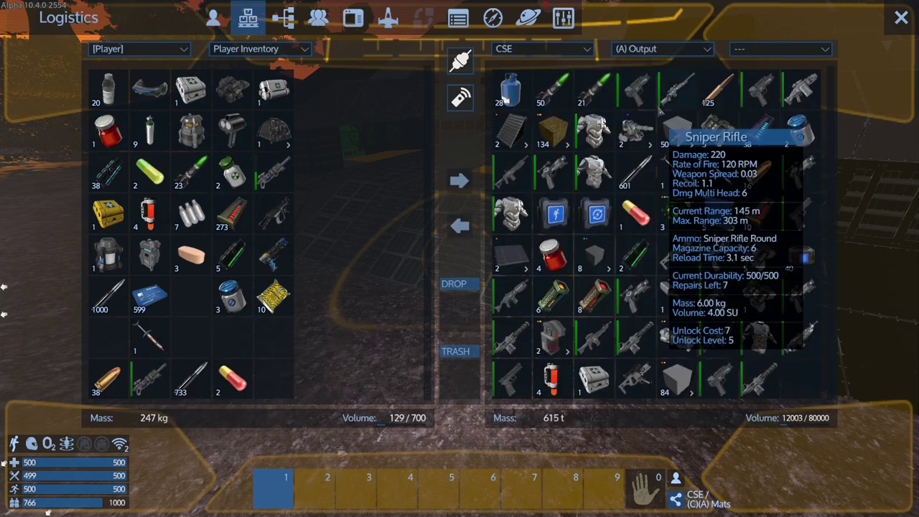
shift+click(150, 381)
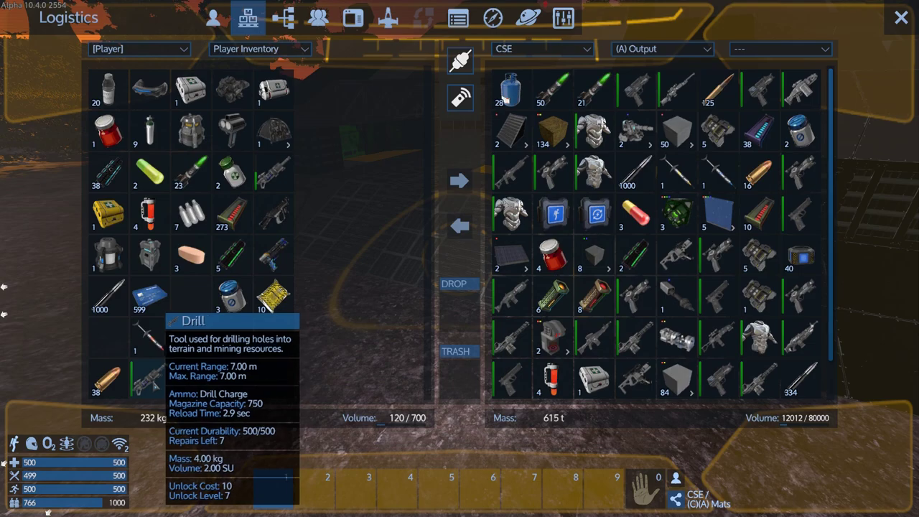
shift+click(151, 337)
shift+click(107, 380)
shift+click(149, 298)
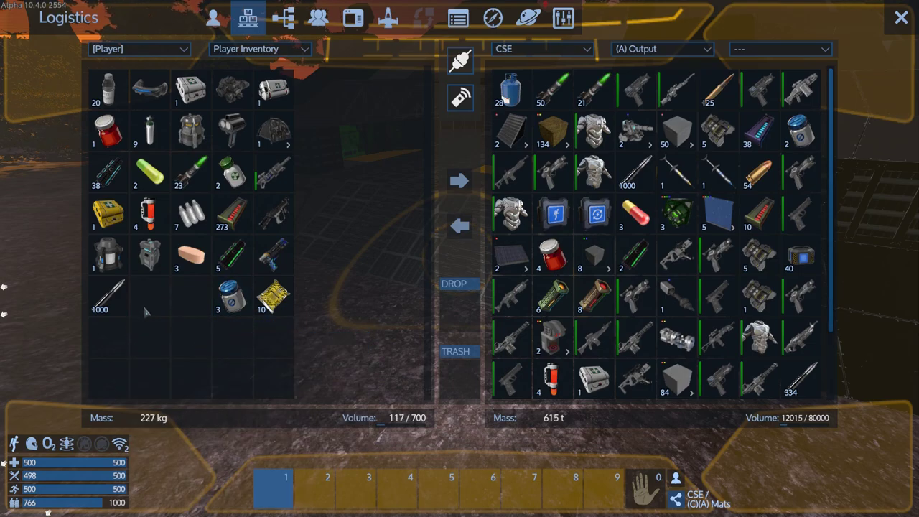
shift+click(110, 298)
shift+click(230, 298)
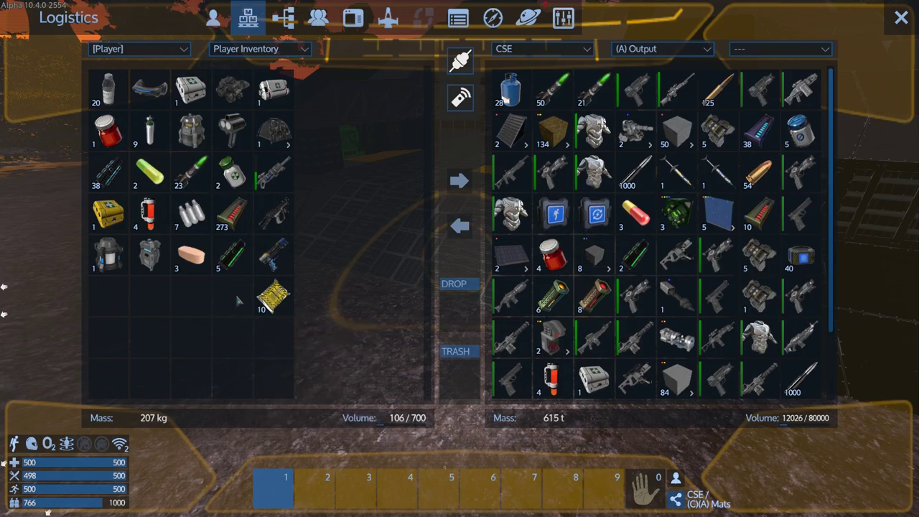
drag(831, 115, 833, 267)
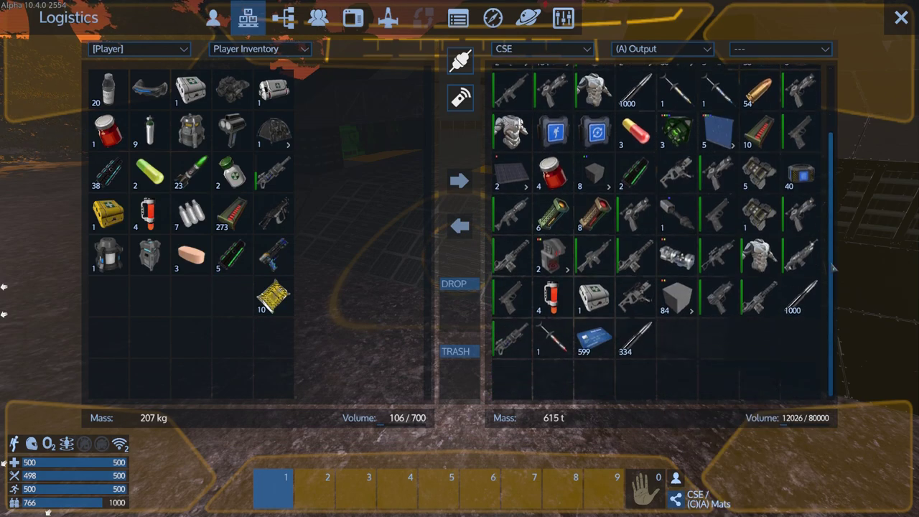
drag(829, 207, 818, 66)
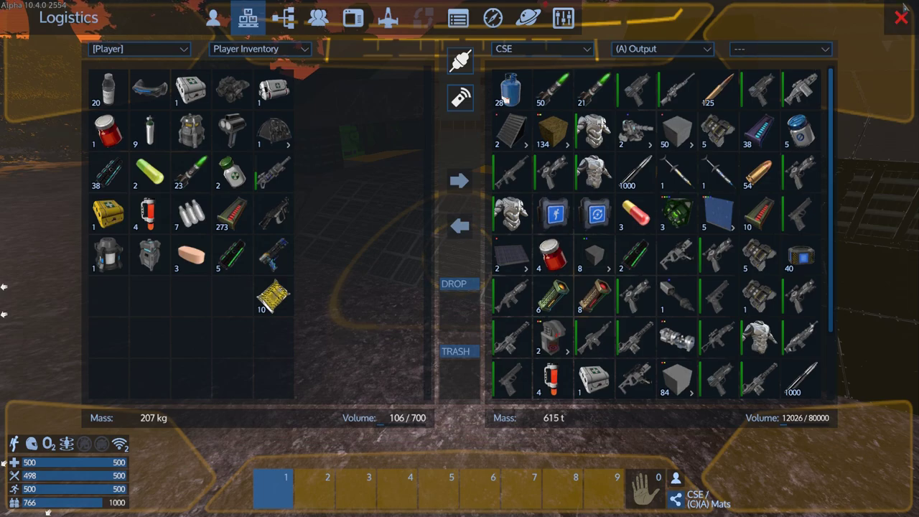
key(Escape)
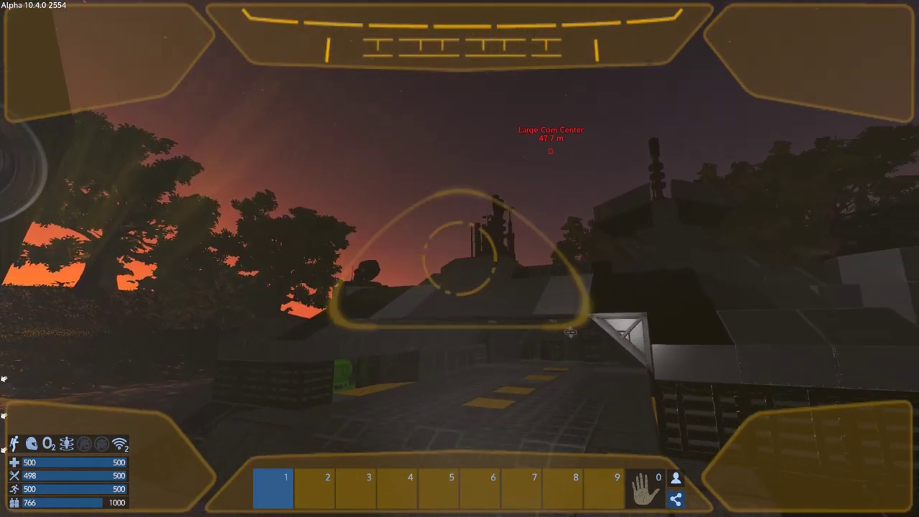
key(F4)
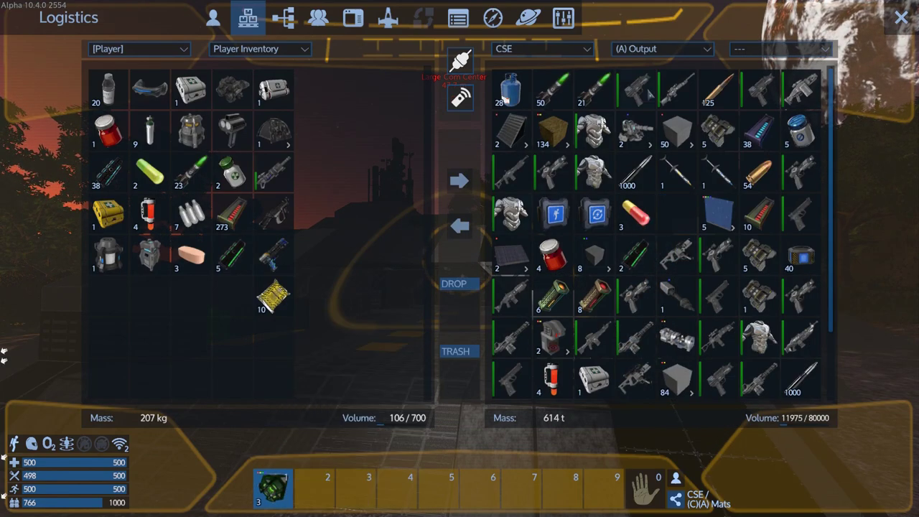
click(706, 52)
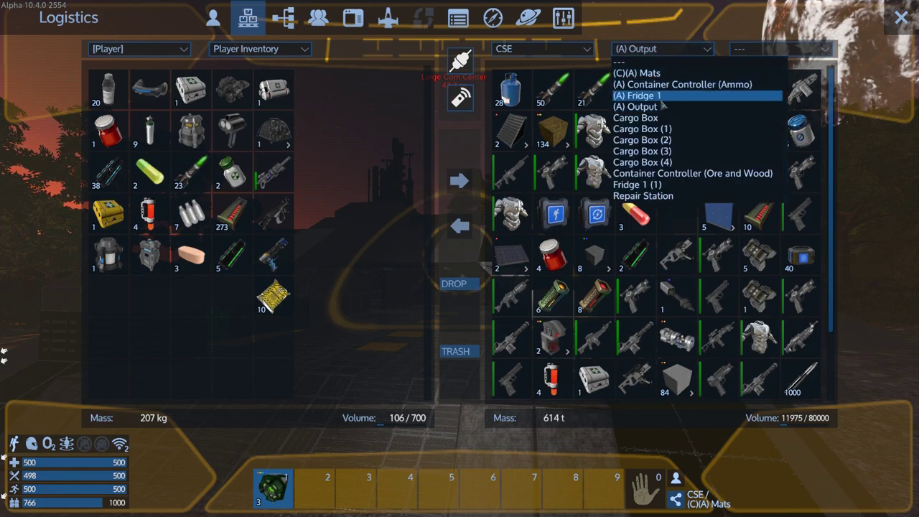
click(692, 174)
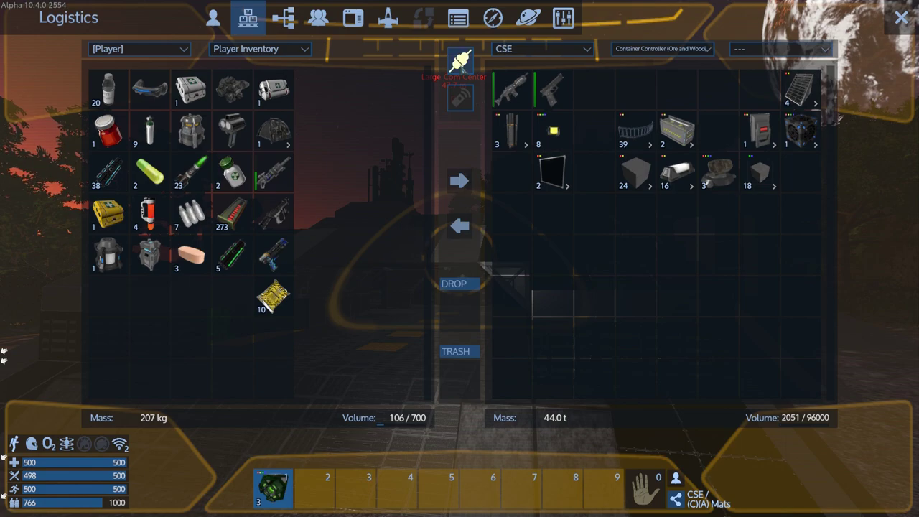
drag(273, 488, 230, 301)
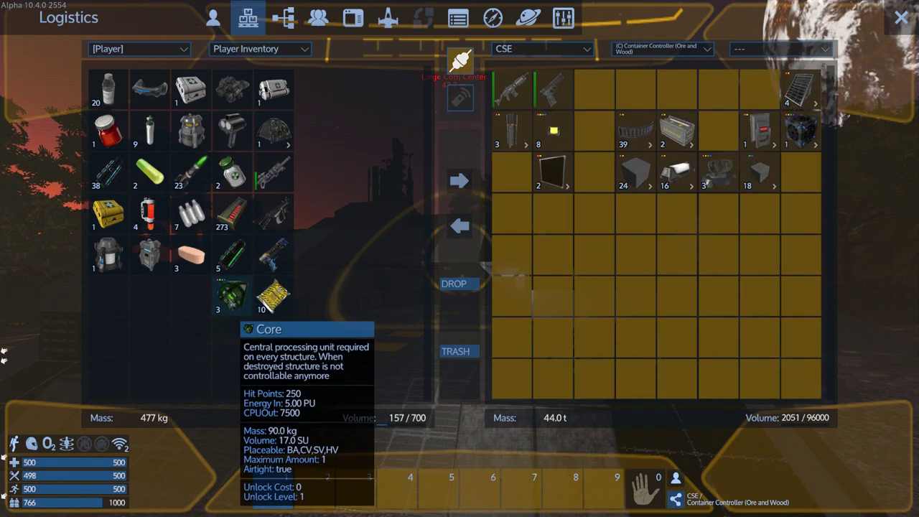
drag(234, 298, 252, 353)
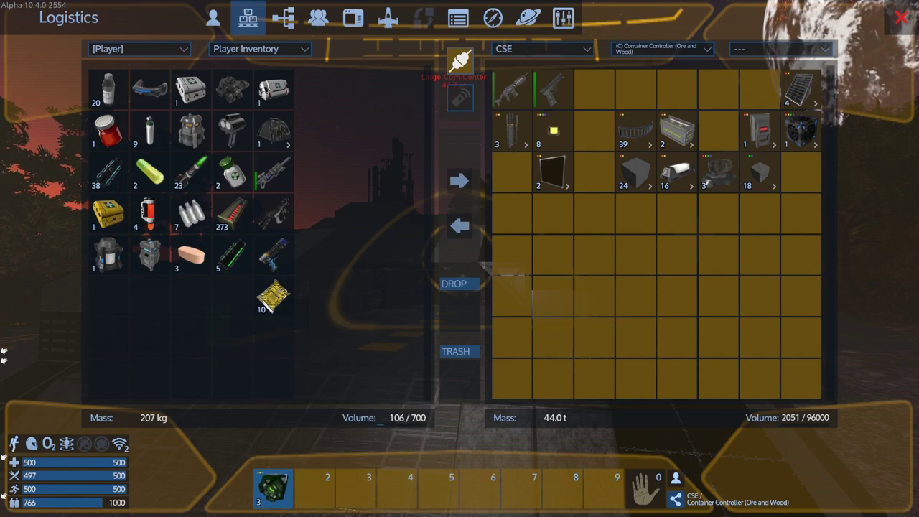
key(Escape)
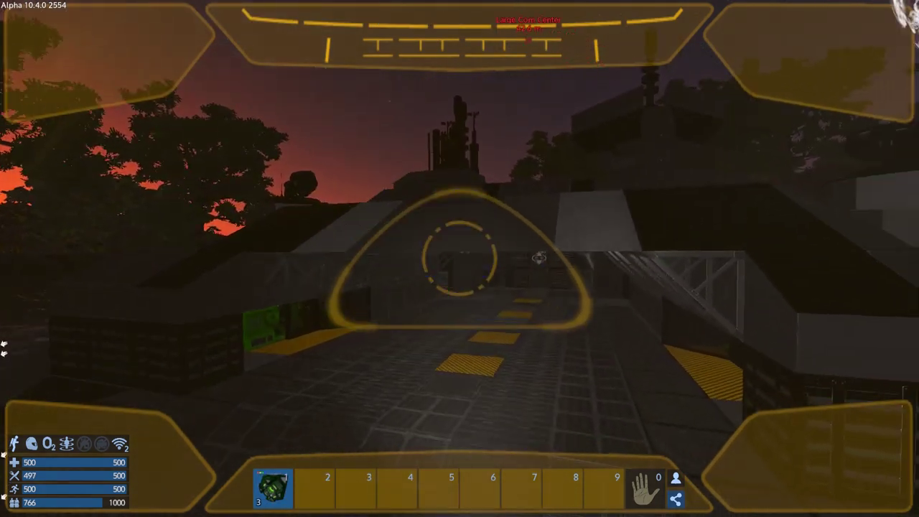
Fly the drone down the base corridor and salvage the steel wall block with the Multi Tool.
key(w)
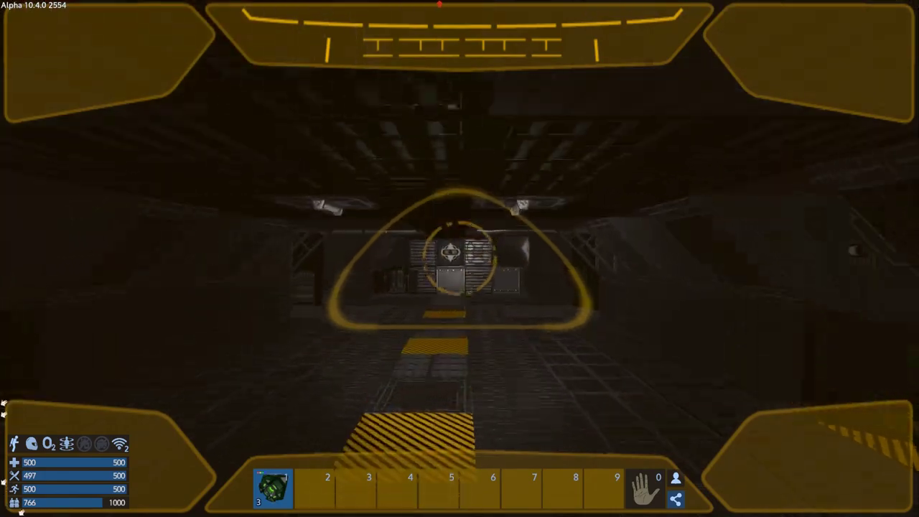
key(w)
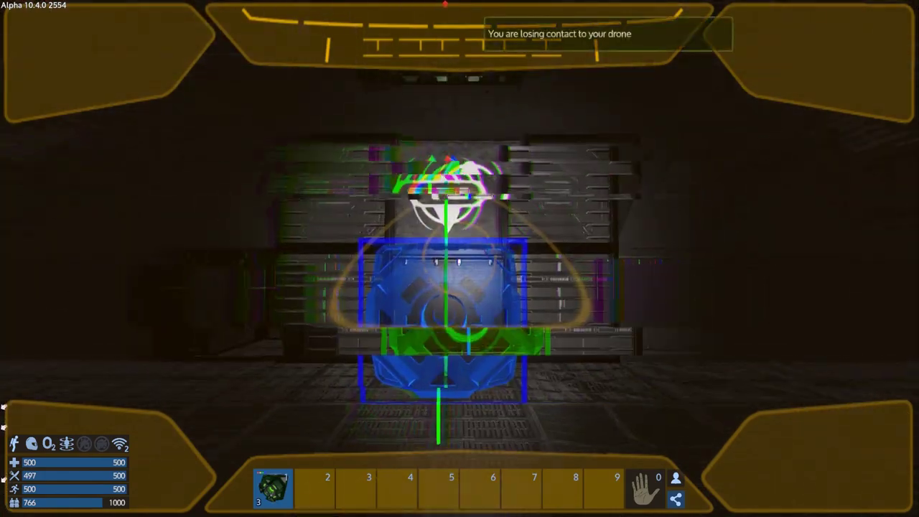
key(w)
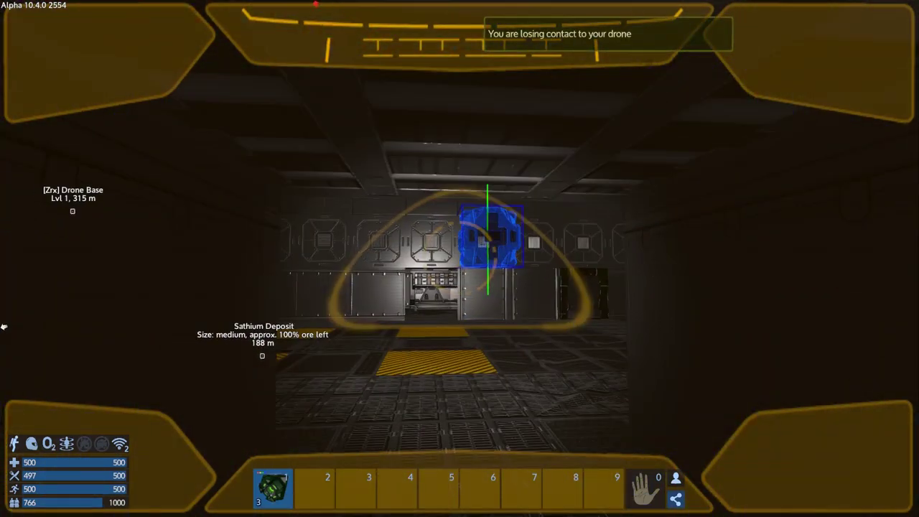
key(w)
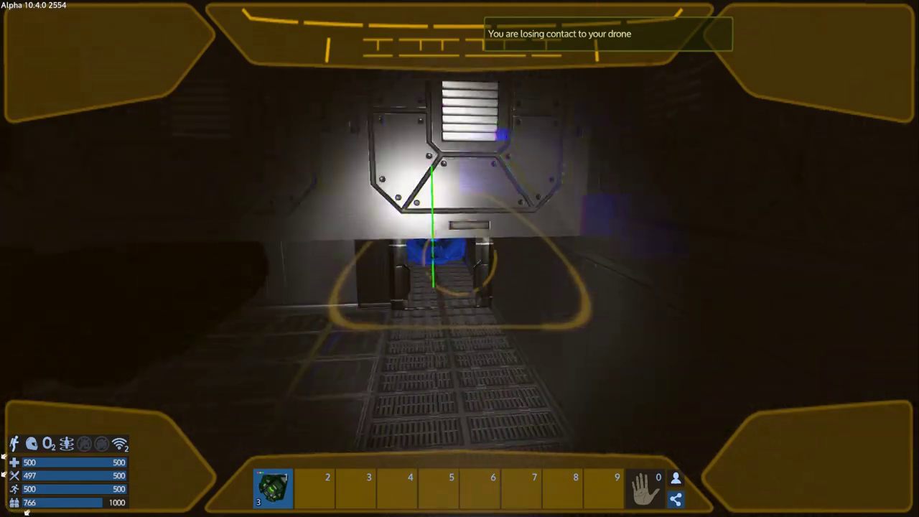
key(F5)
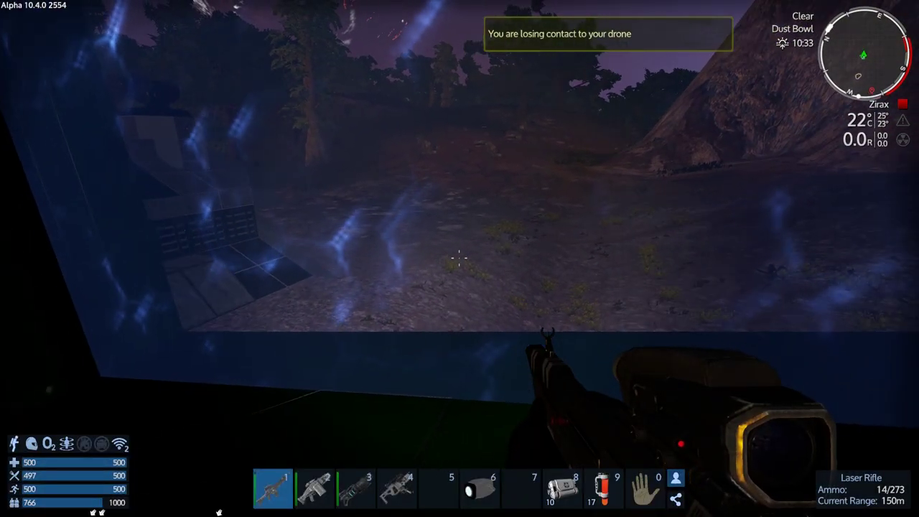
key(F5)
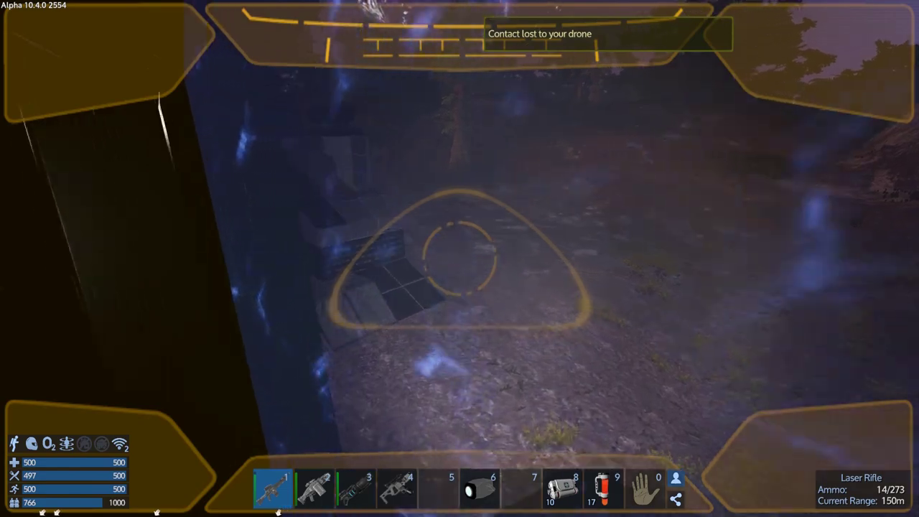
key(w)
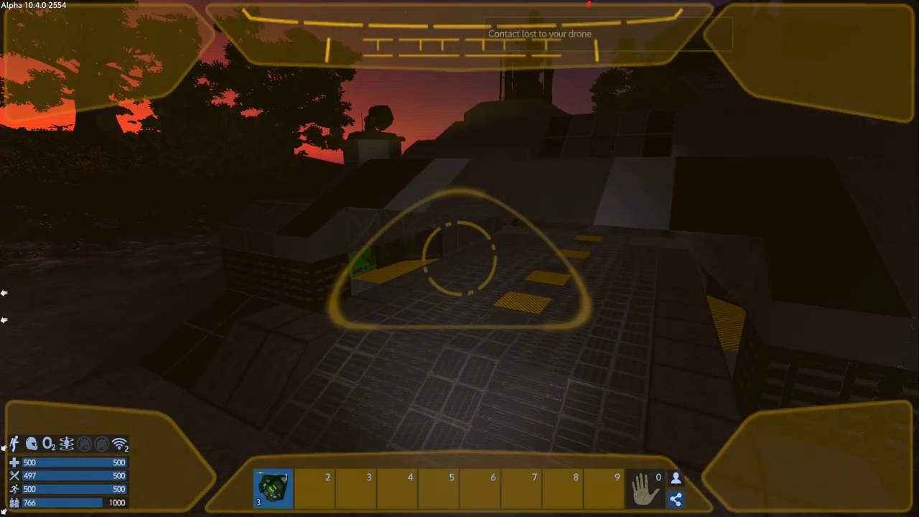
key(w)
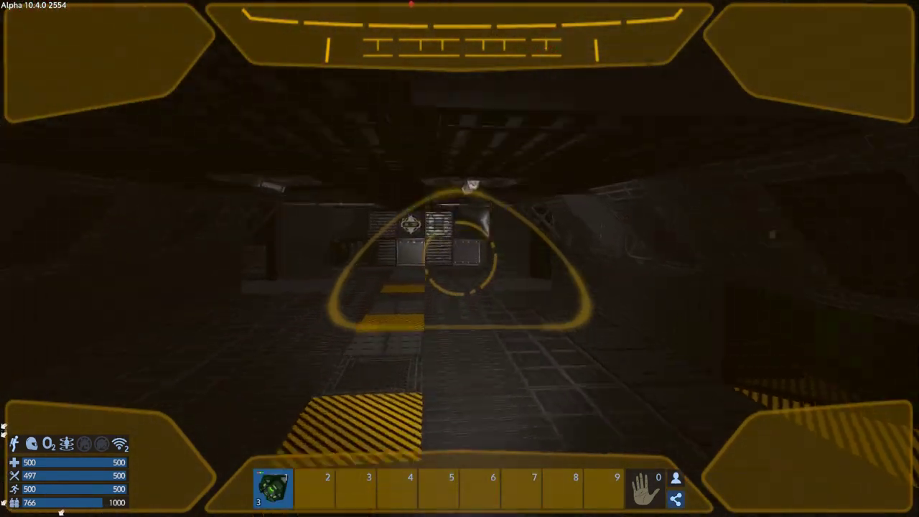
key(w)
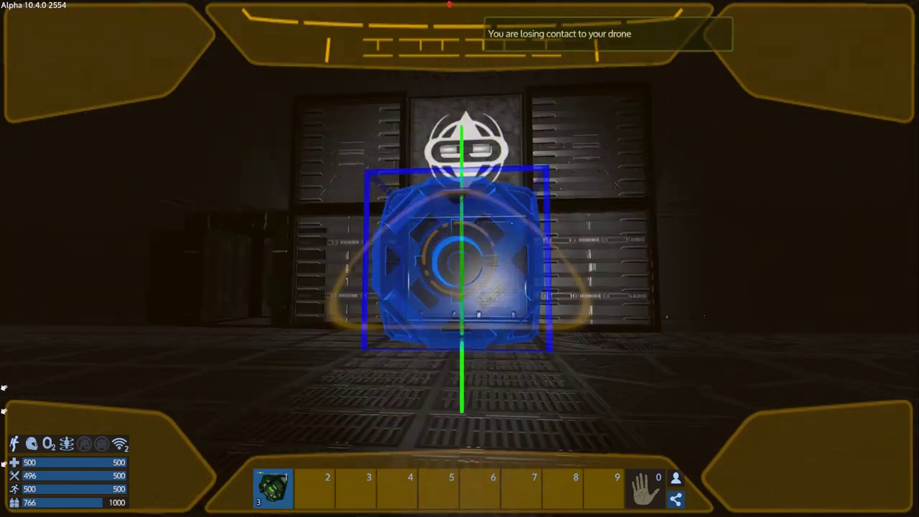
key(1)
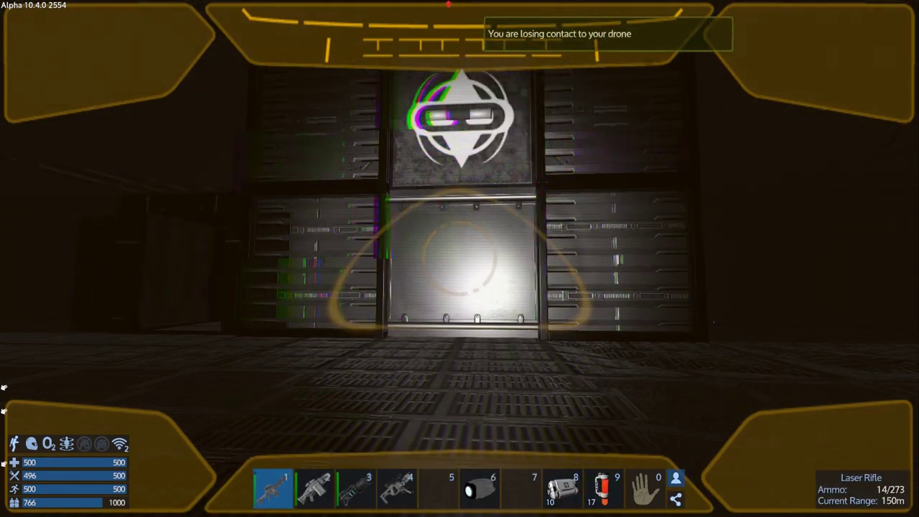
click(459, 258)
Descend the drone through the shaft to the lower corridor and open the structure's Control Panel.
key(w)
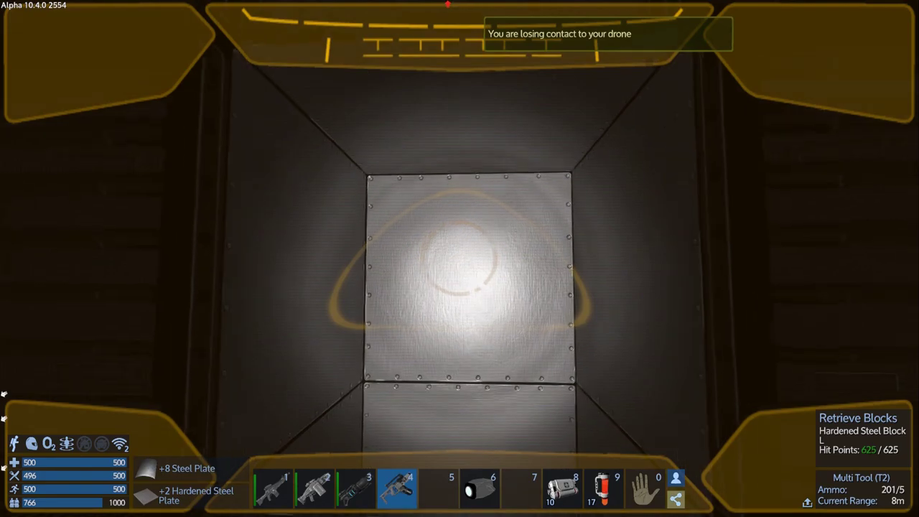
key(w)
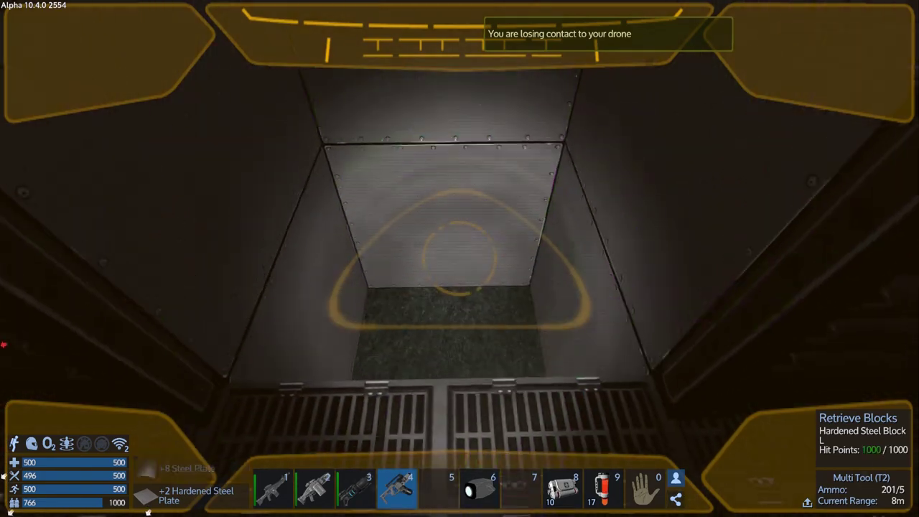
key(w)
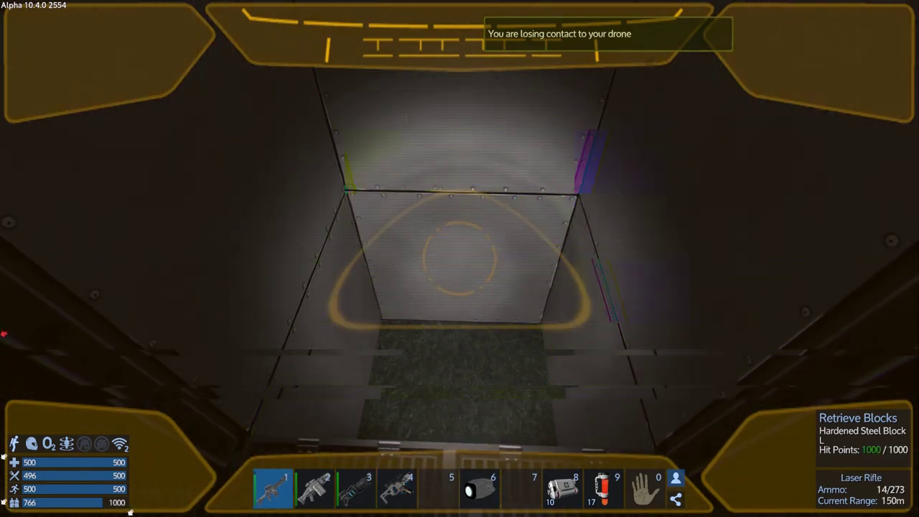
key(4)
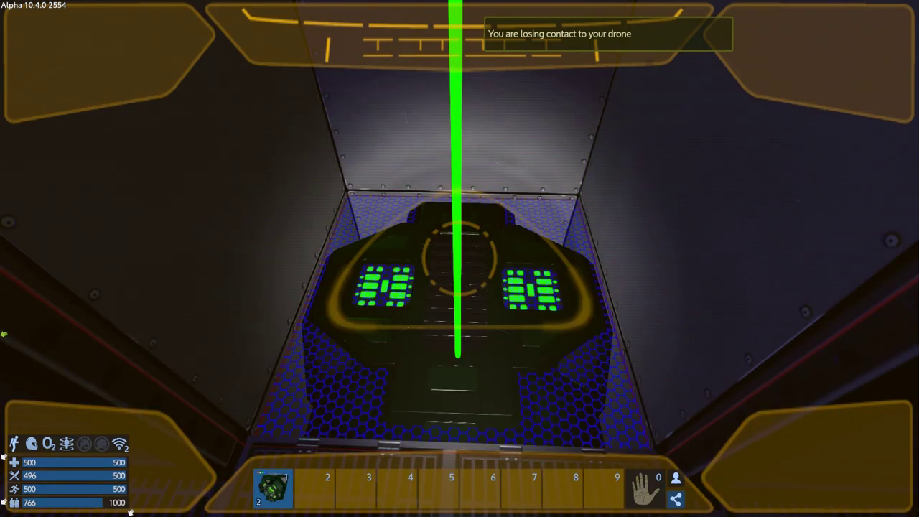
key(w)
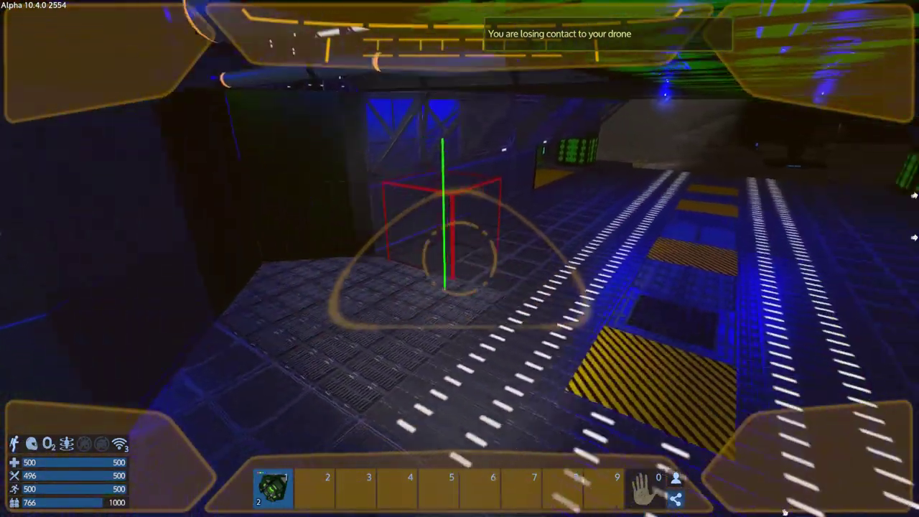
key(w)
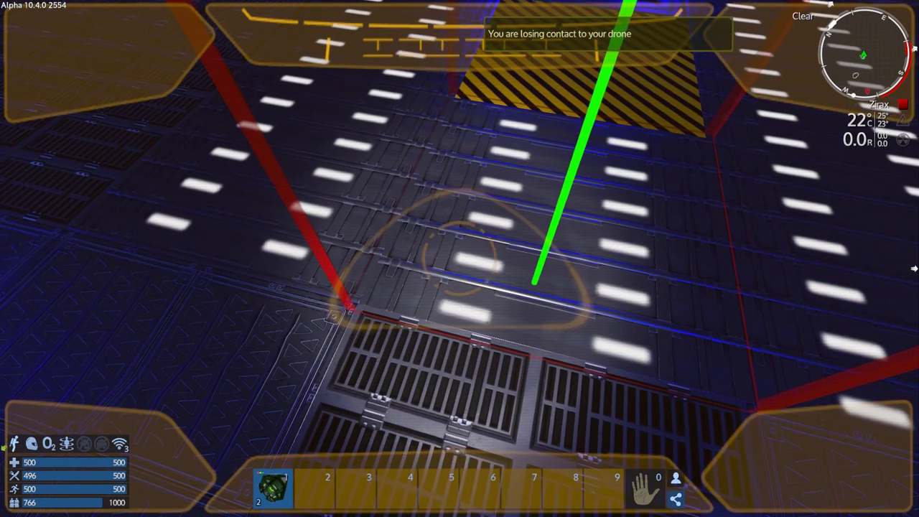
key(p)
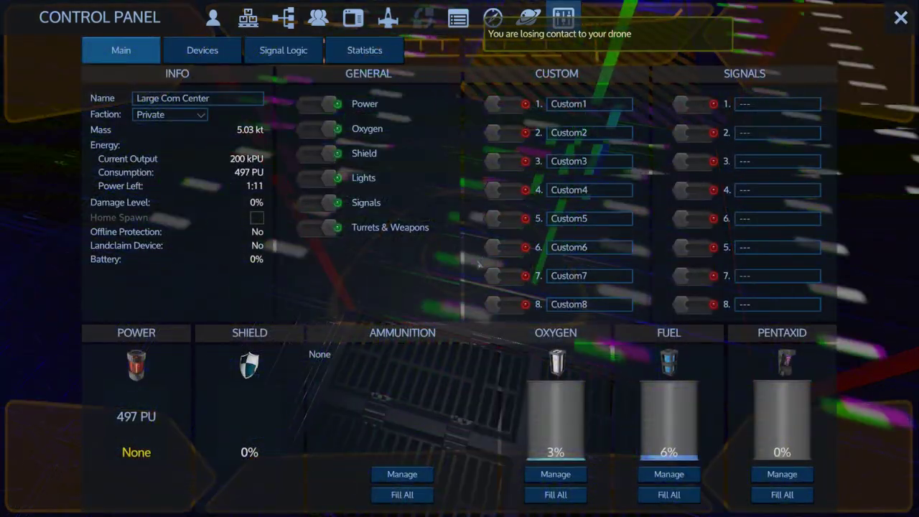
Withdraw all fuel from the Large Com Center's tanks and close the logistics screen.
click(669, 473)
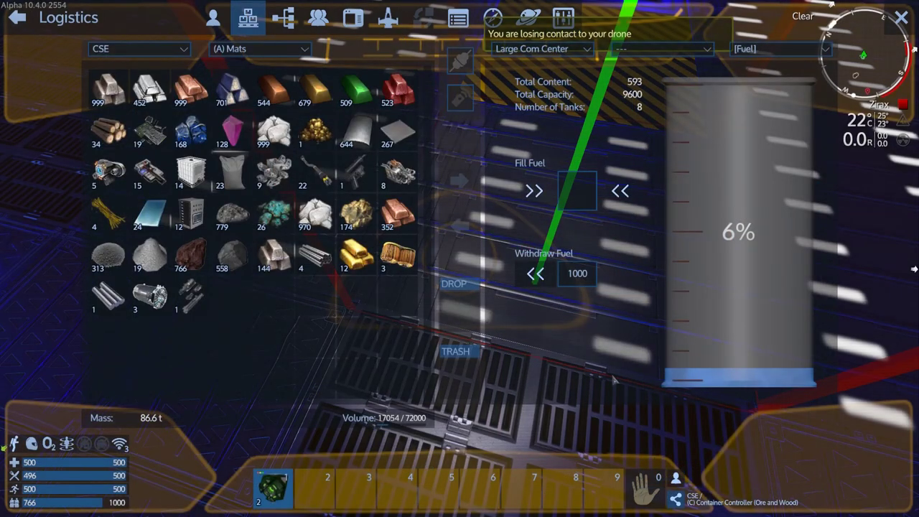
click(536, 272)
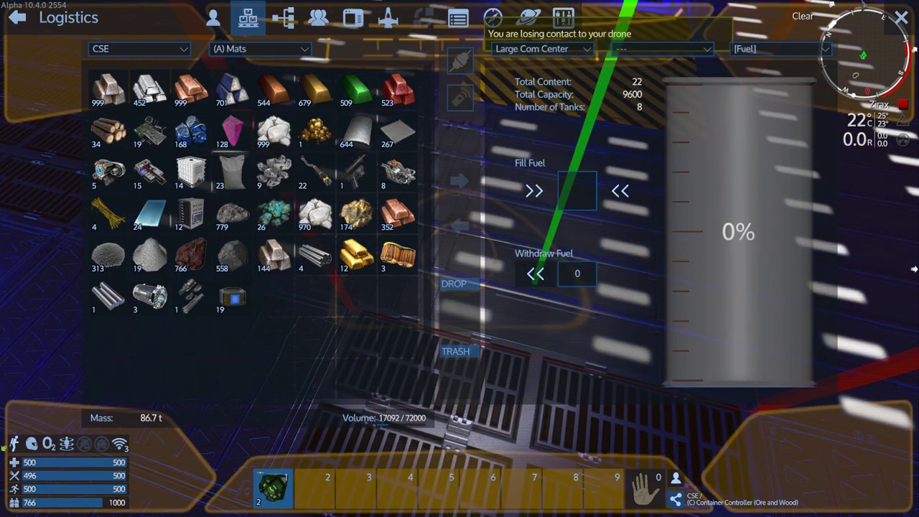
key(Escape)
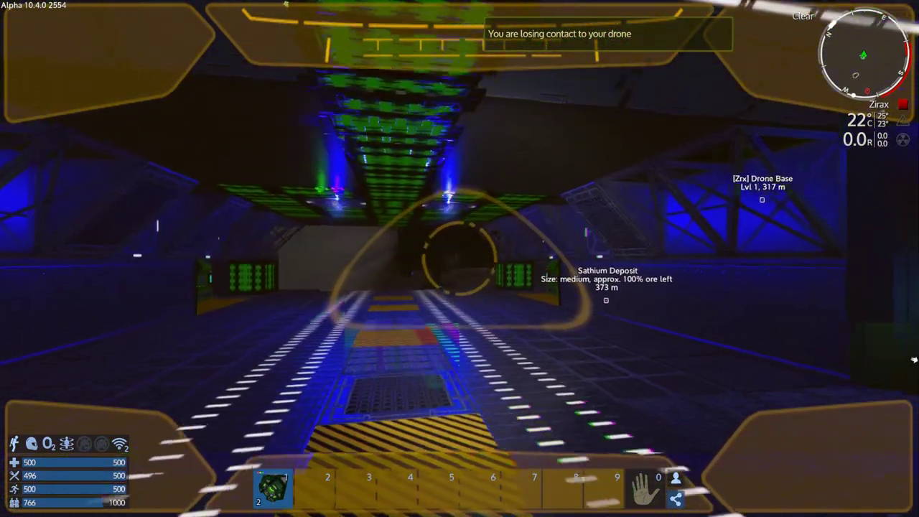
Leave drone mode and salvage two large generators and two armored windows.
key(w)
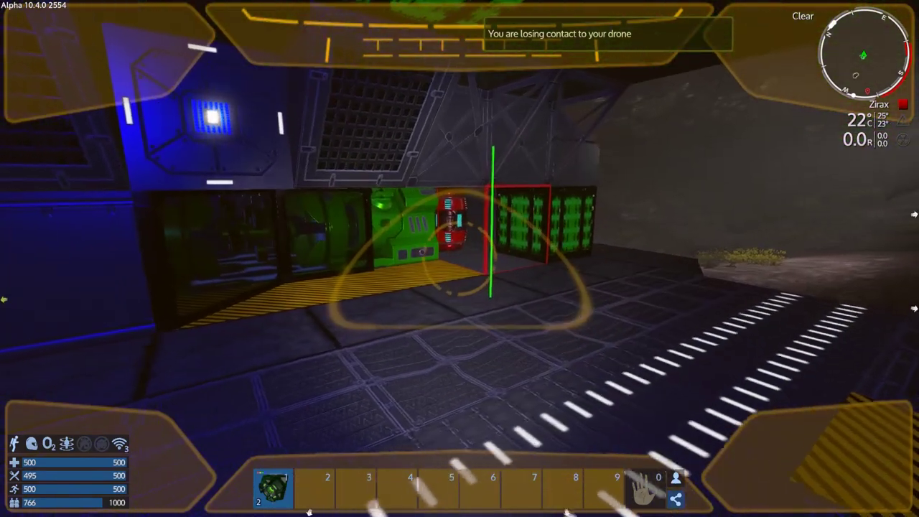
key(F5)
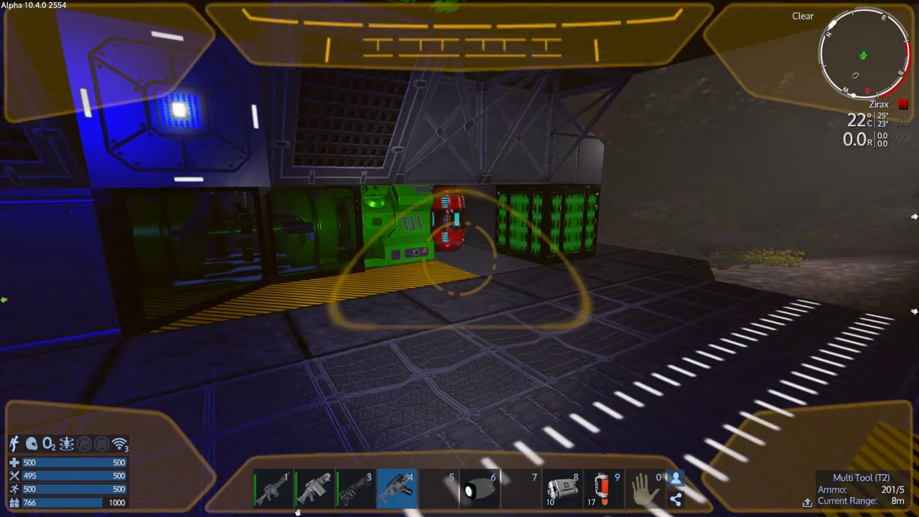
key(w)
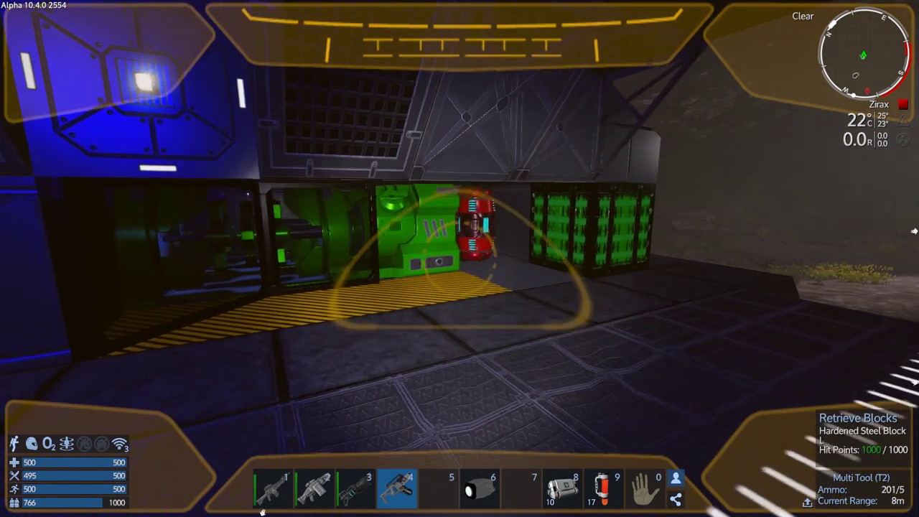
click(460, 258)
click(459, 259)
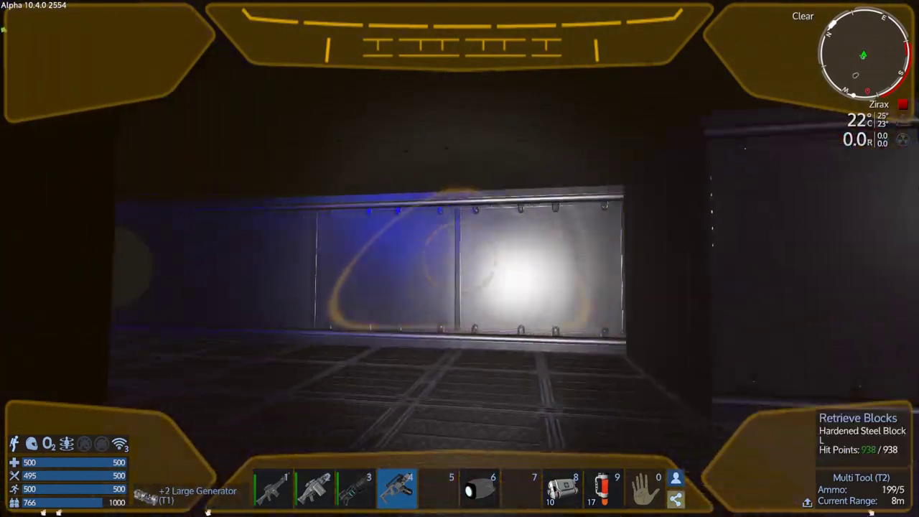
click(459, 258)
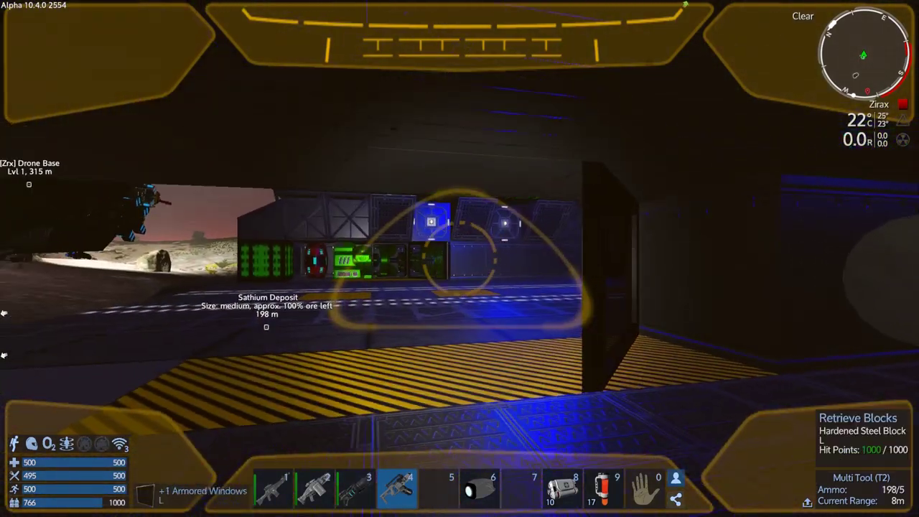
click(459, 258)
Salvage the remaining large generator and two armored windows inside the dark generator room.
key(w)
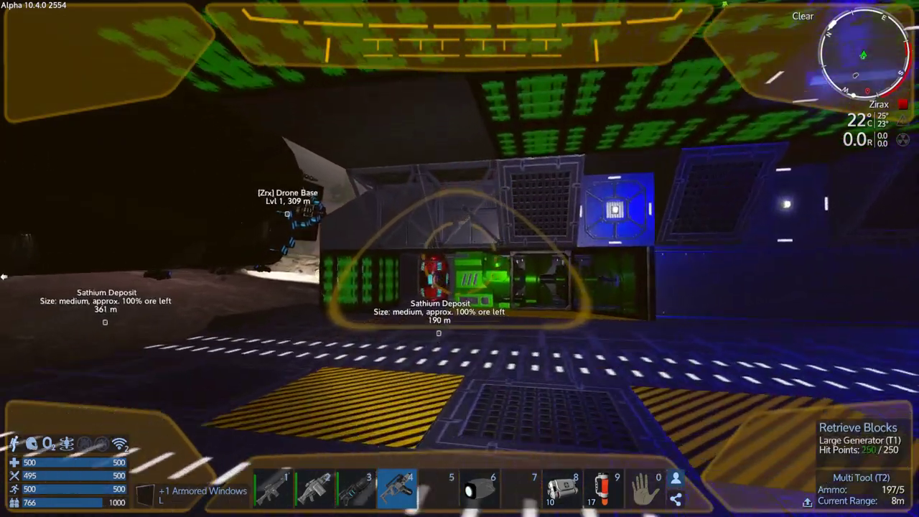
click(459, 258)
click(459, 259)
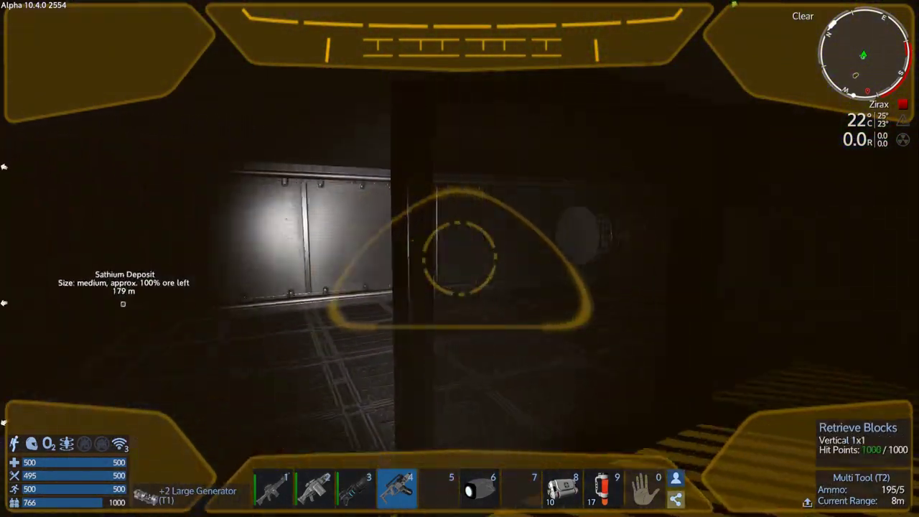
click(460, 258)
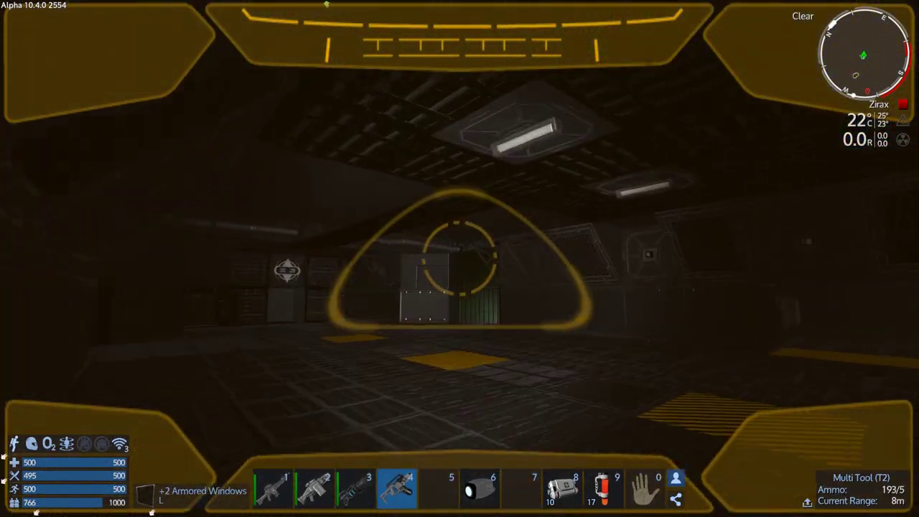
key(w)
key(w)
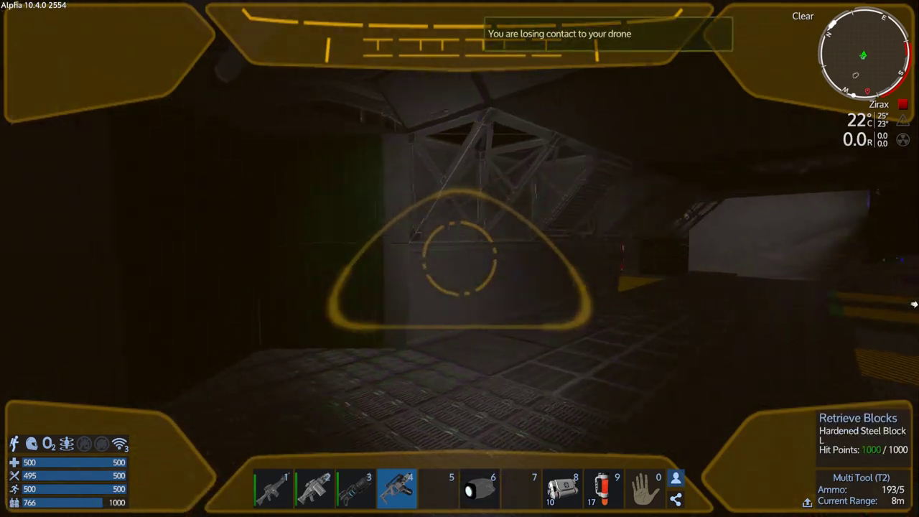
Salvage a steel block, then move to the next room and deconstruct the Large O2 Tank.
click(459, 259)
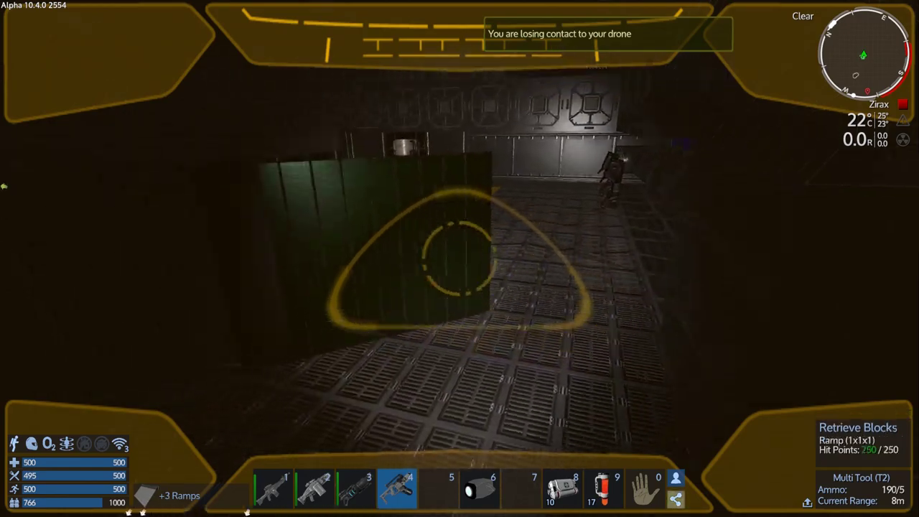
key(w)
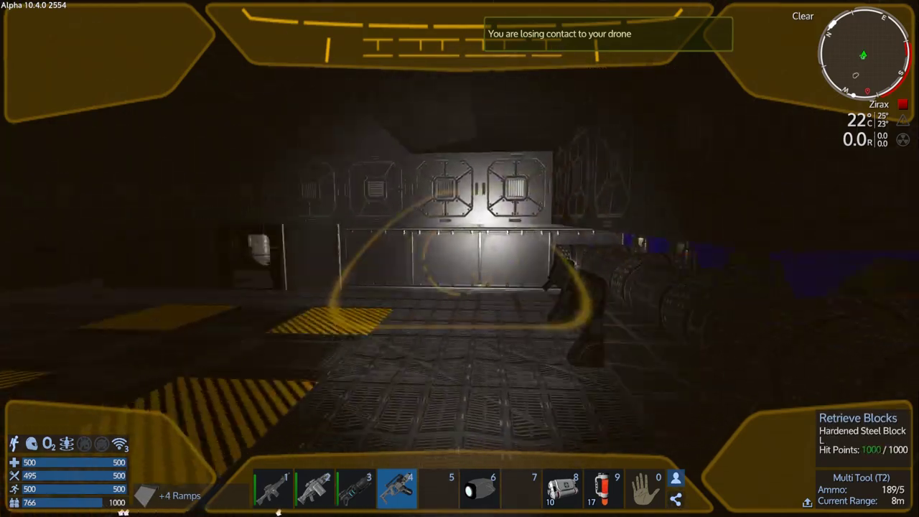
key(w)
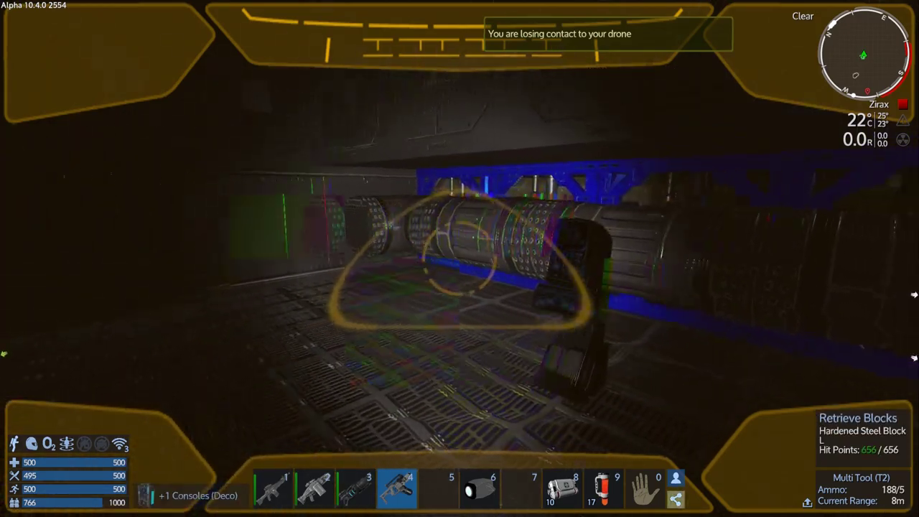
key(w)
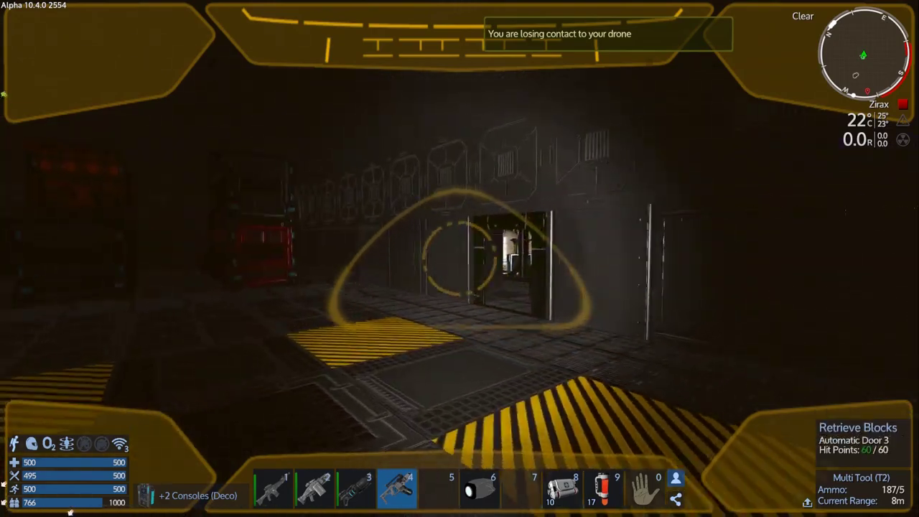
key(w)
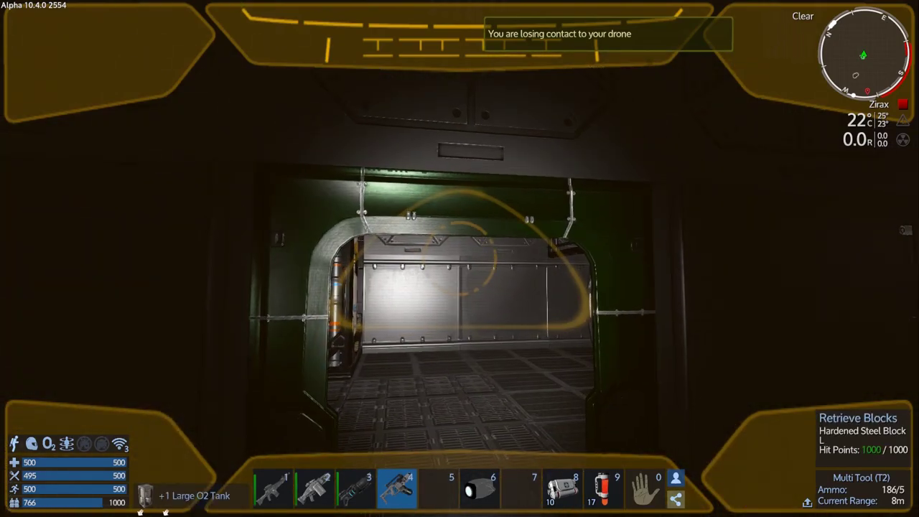
key(w)
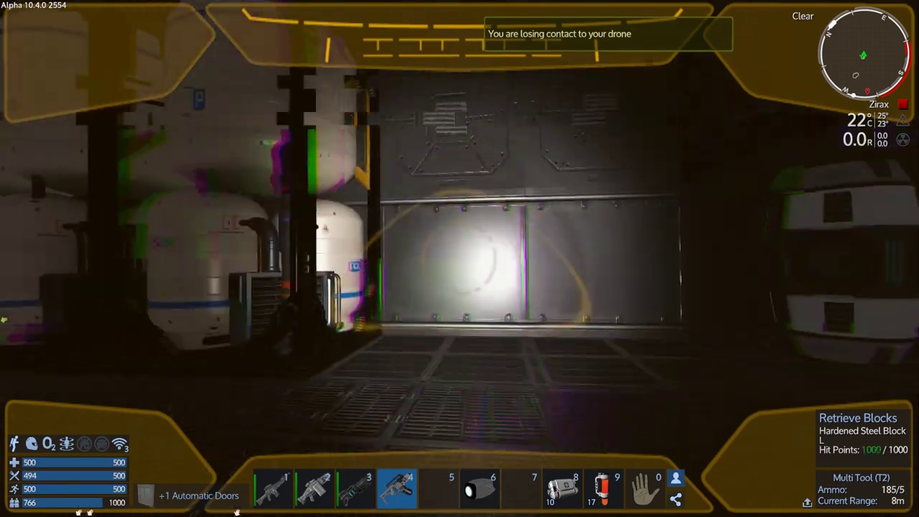
click(459, 258)
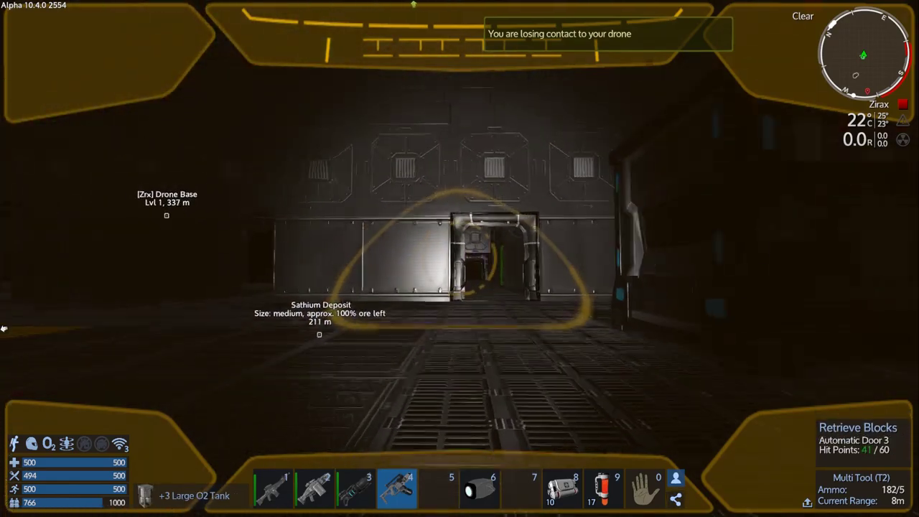
Fly the drone through the corridors, salvaging a furnishing, overhead shutter windows and a hardened steel block.
key(w)
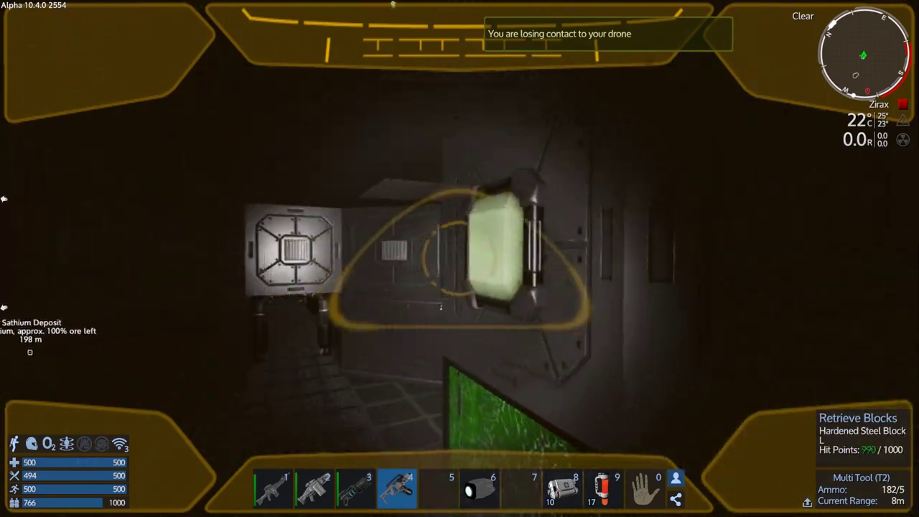
key(w)
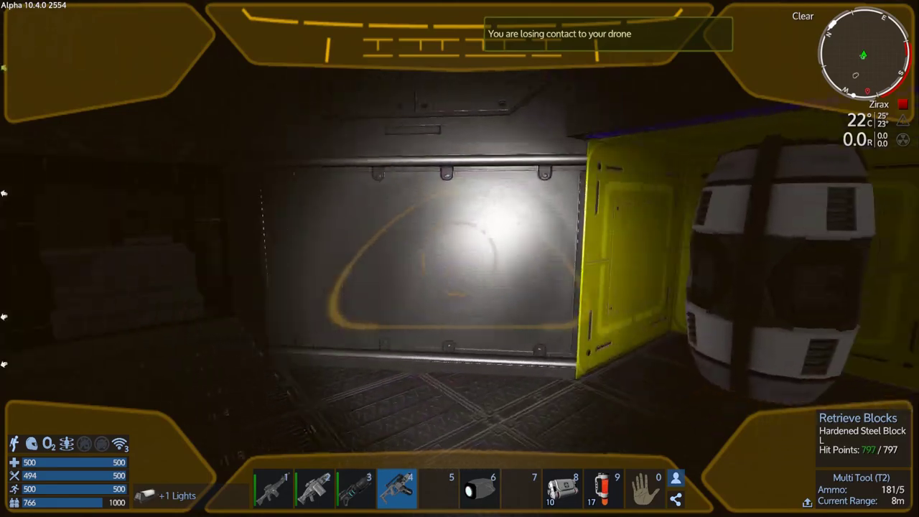
key(w)
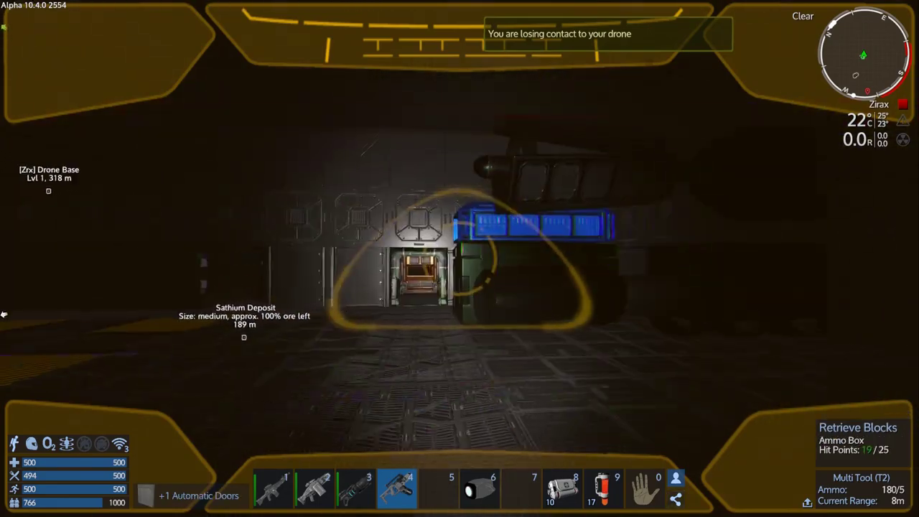
key(w)
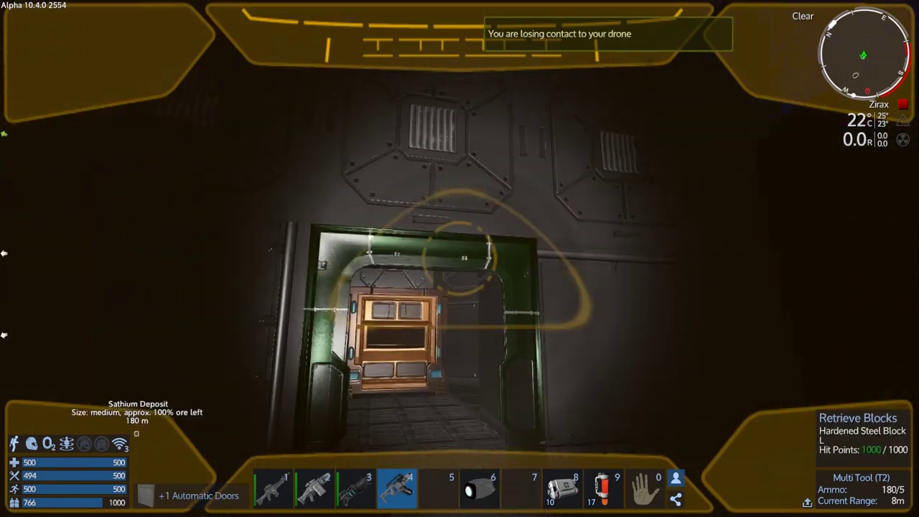
click(460, 258)
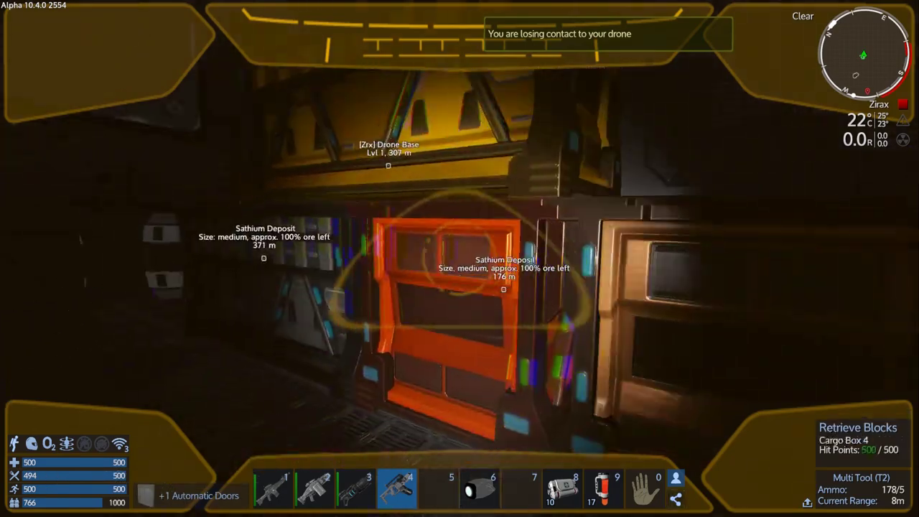
key(w)
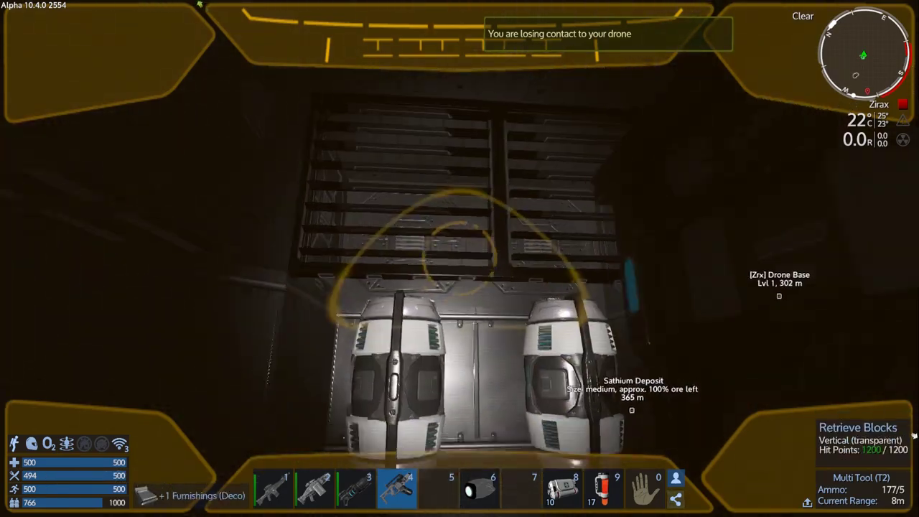
click(460, 259)
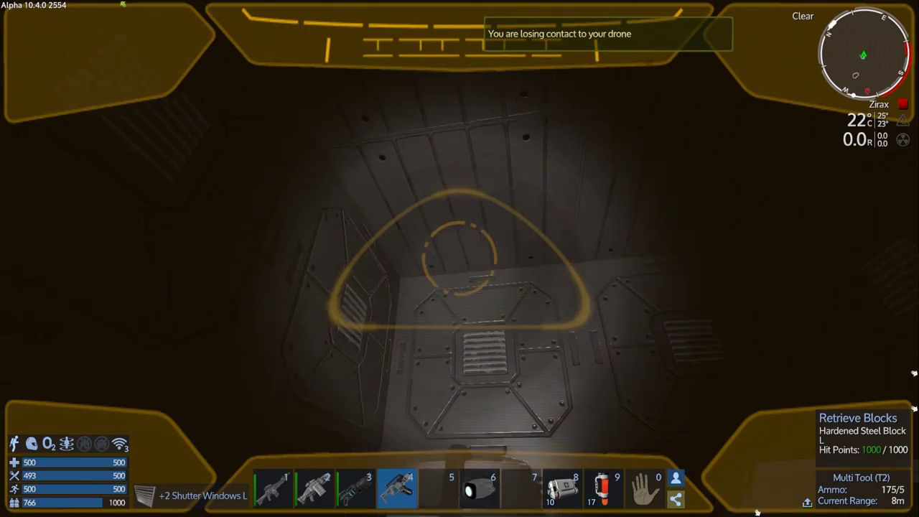
key(w)
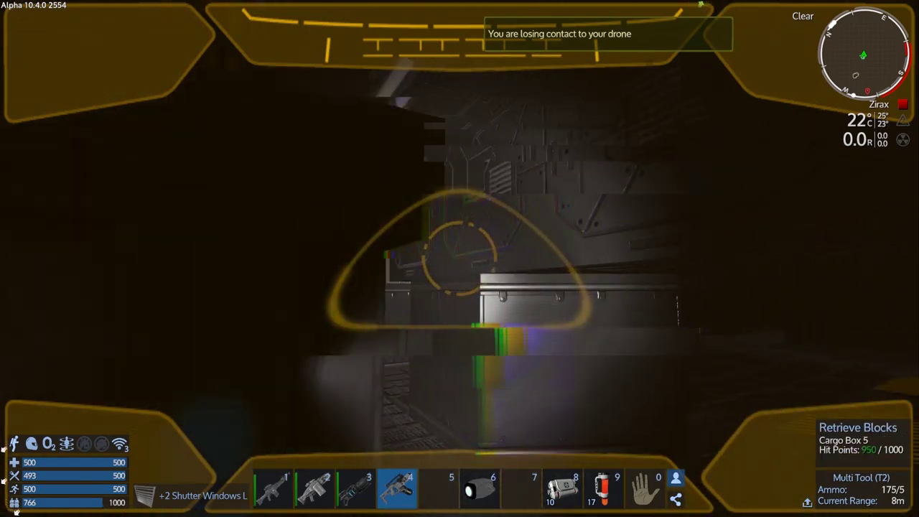
key(w)
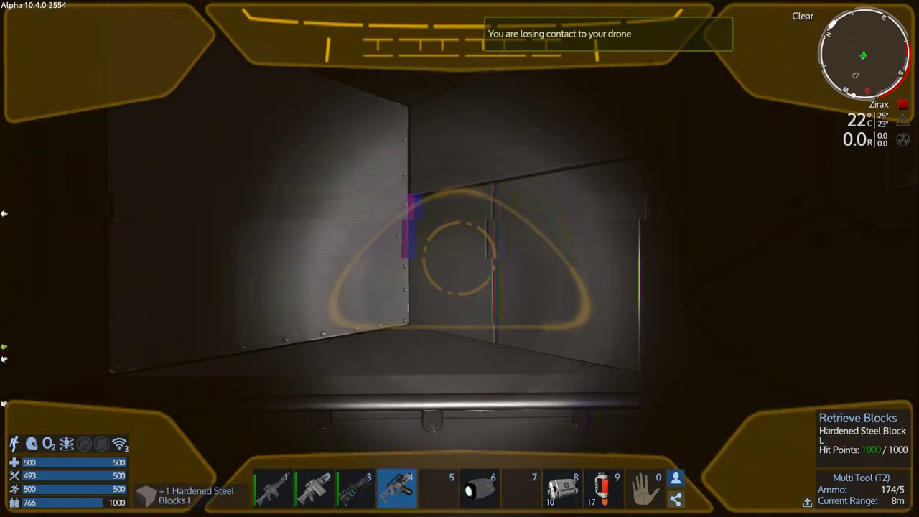
click(460, 258)
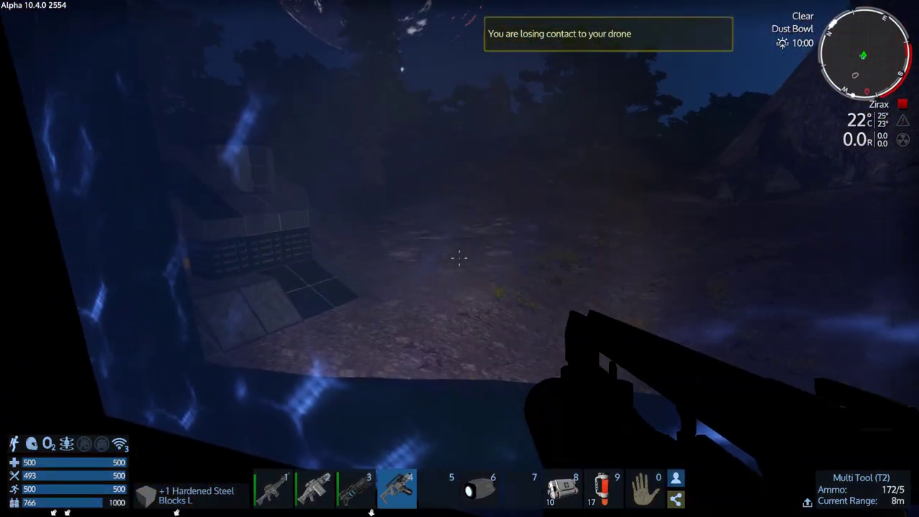
Return to the player view, check the inventory, and open the Large Com Center's Control Panel.
key(F5)
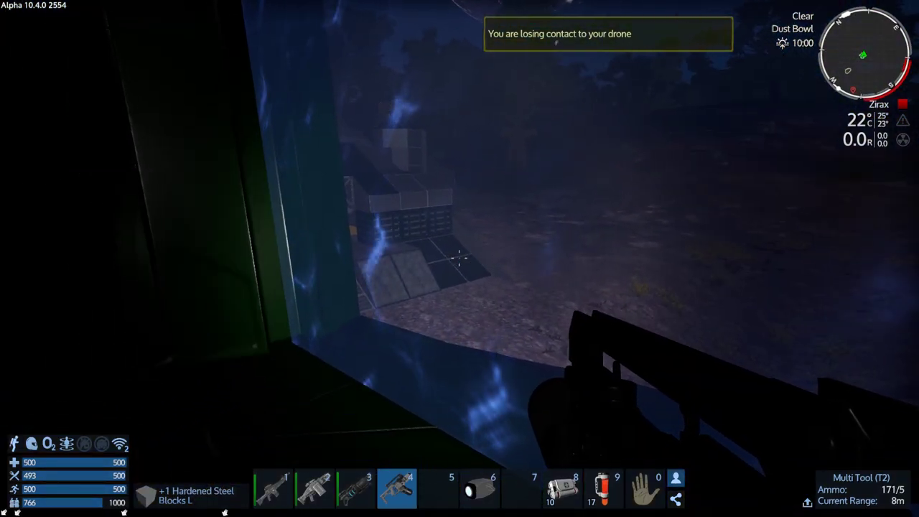
key(F5)
key(Tab)
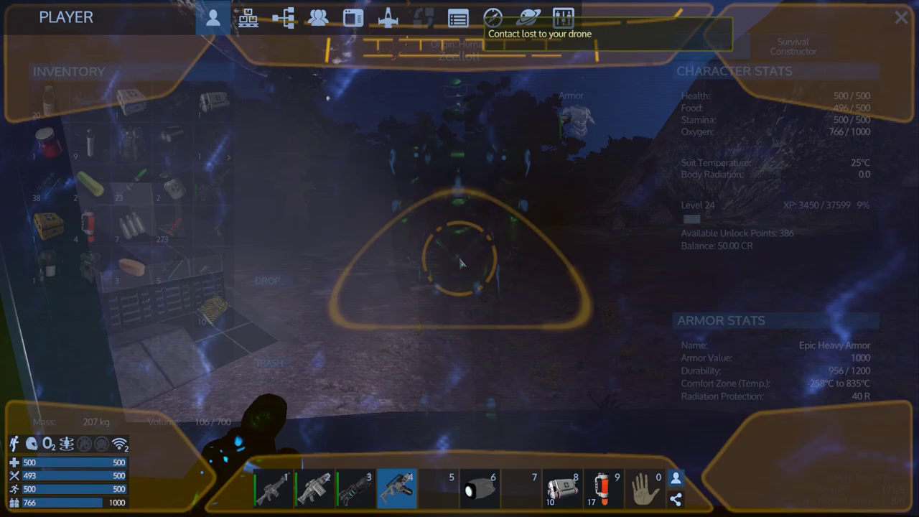
key(Tab)
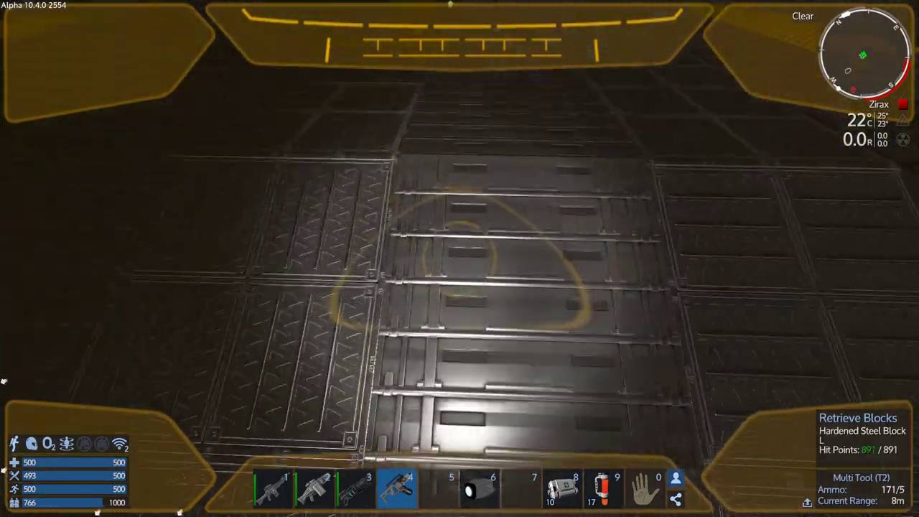
key(p)
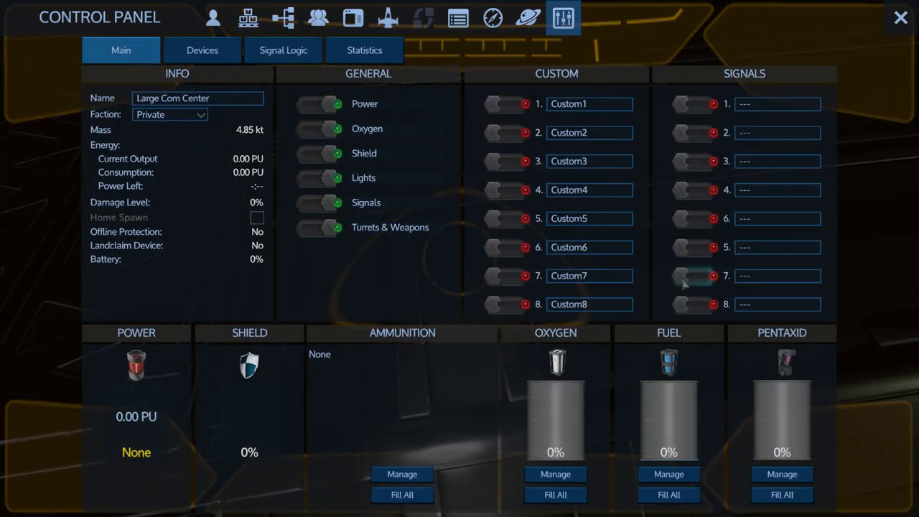
Read the Large Com Center's Statistics tab, then close the Control Panel.
click(364, 52)
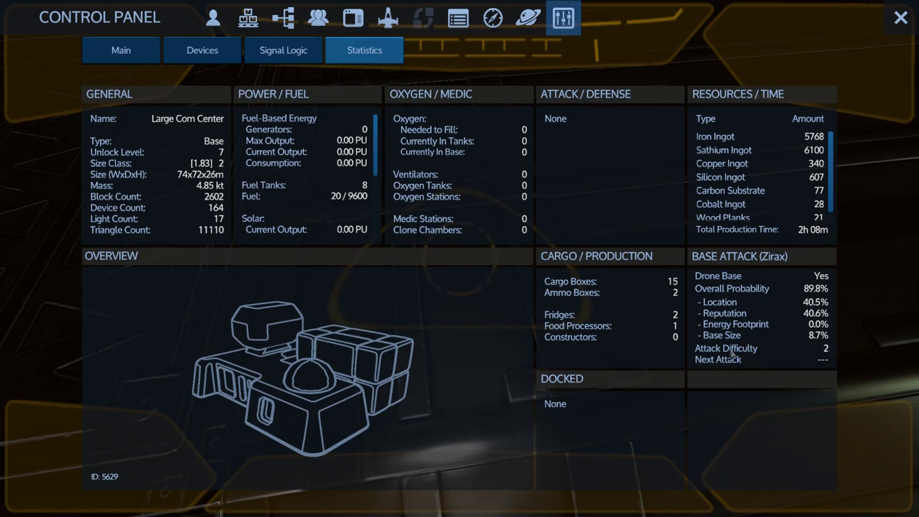
click(901, 17)
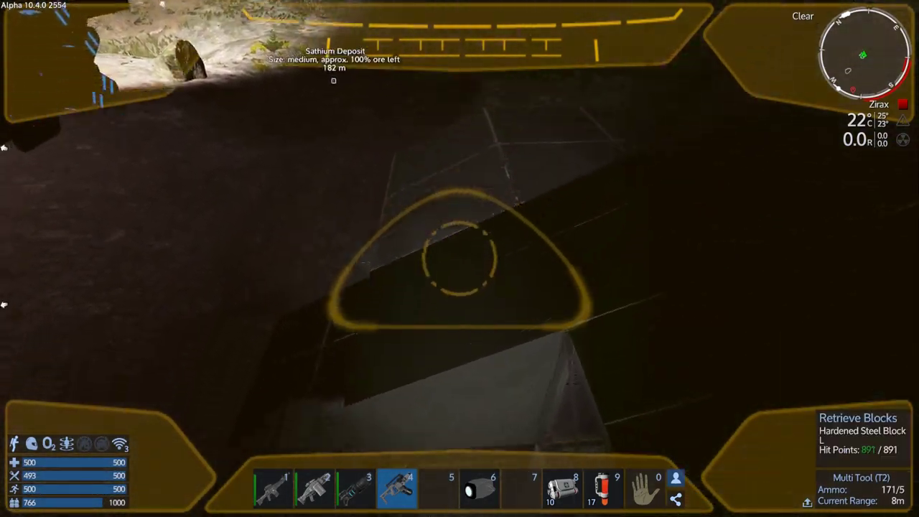
Strip the hardened steel wall blocks inside the structure.
click(459, 258)
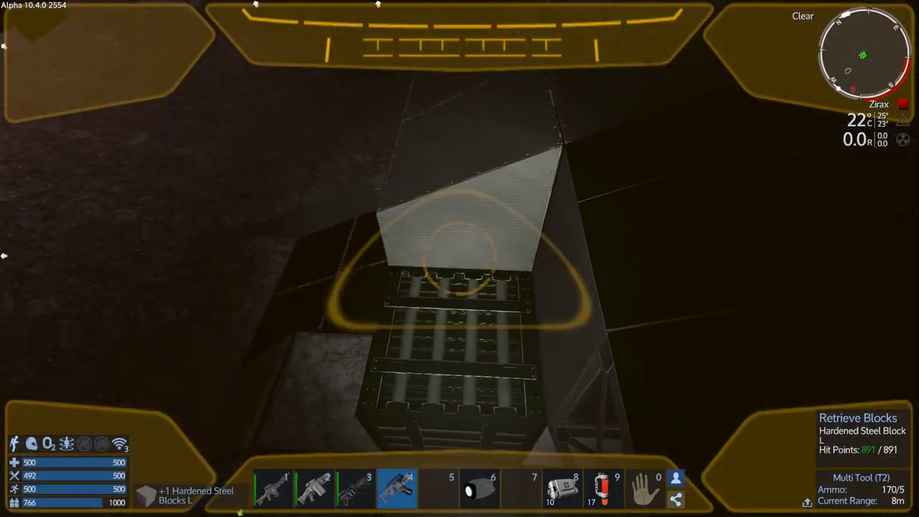
click(460, 259)
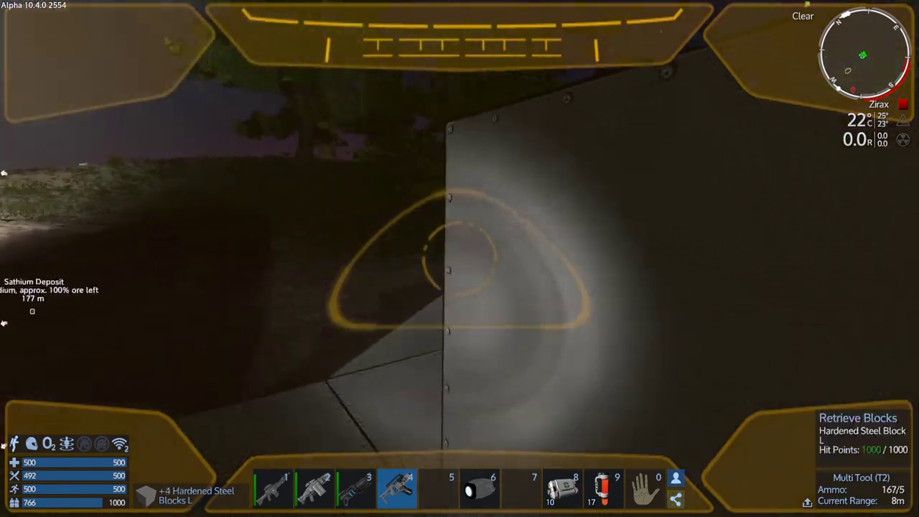
click(460, 258)
click(459, 259)
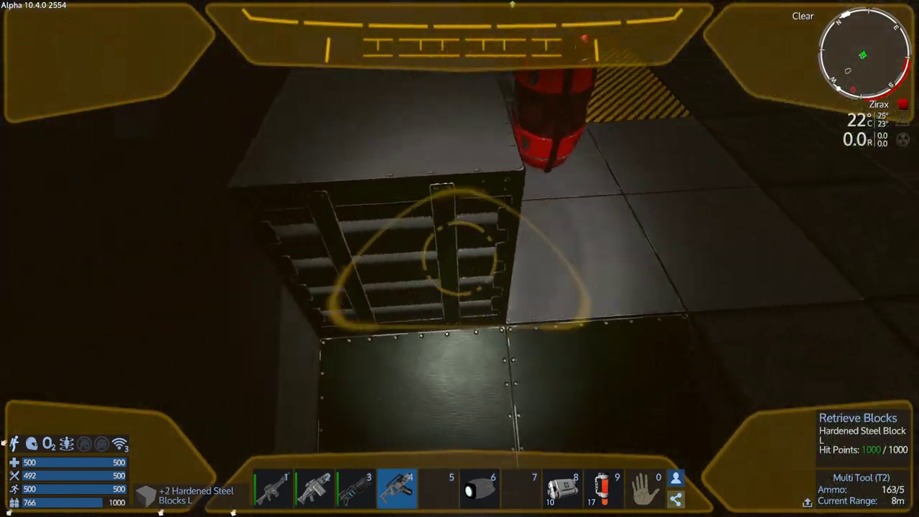
click(460, 259)
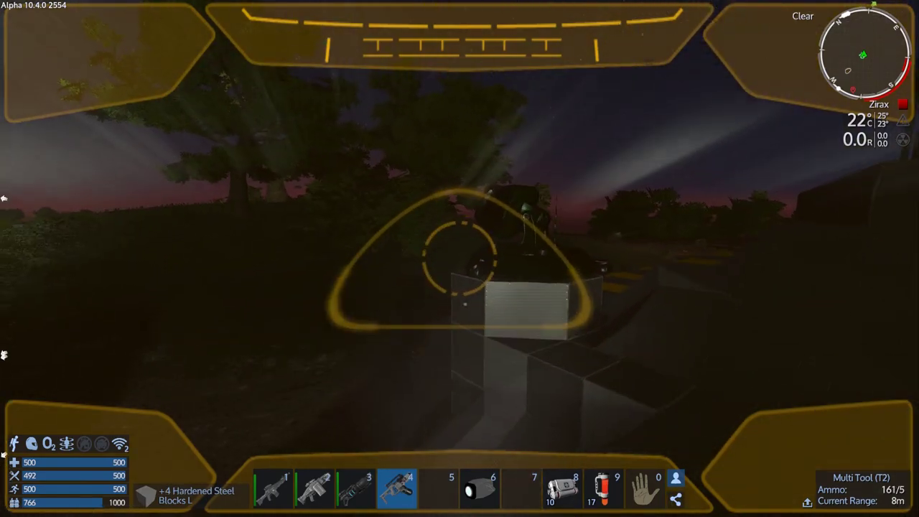
click(459, 258)
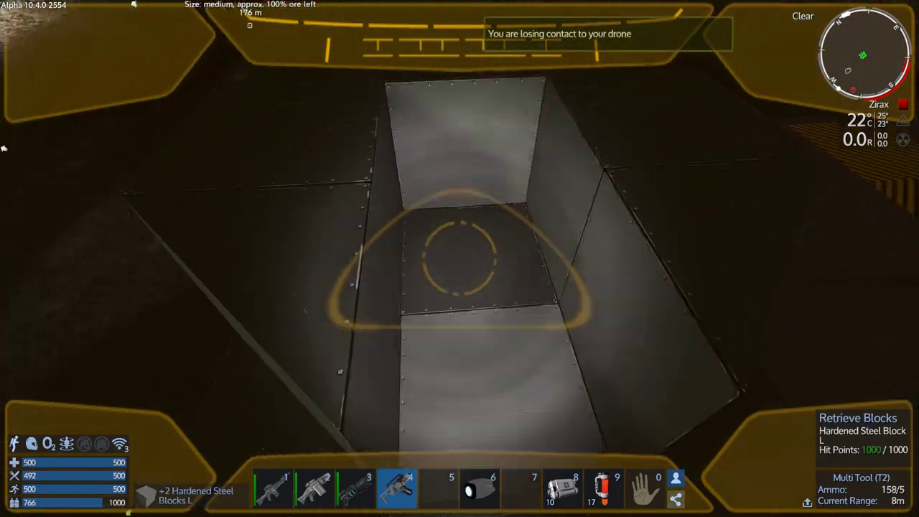
click(459, 258)
click(459, 258)
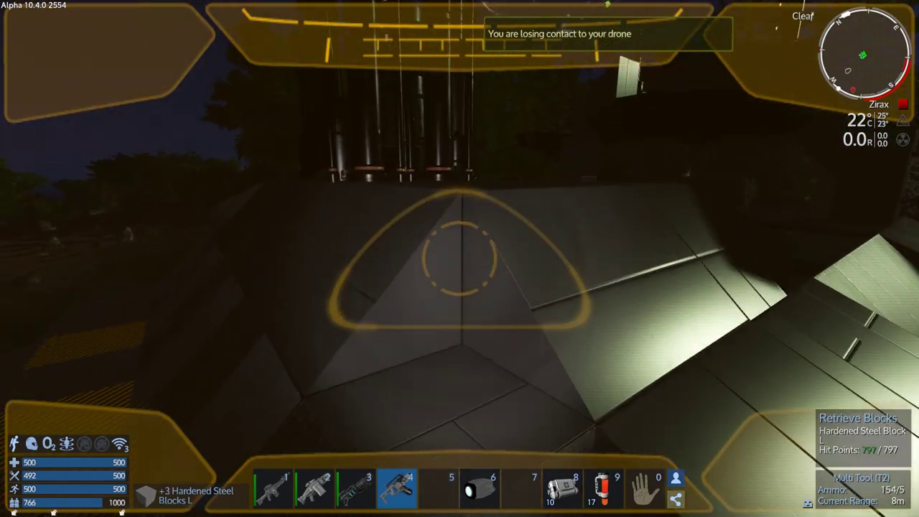
click(459, 258)
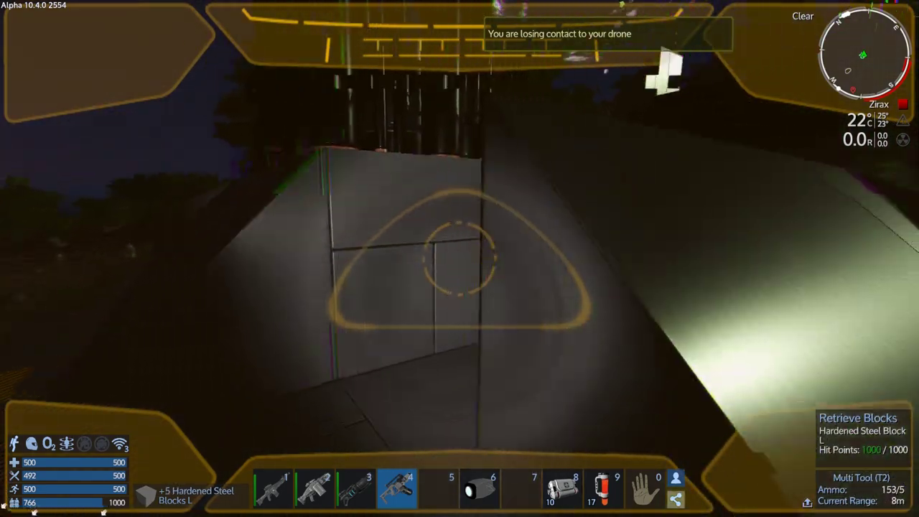
click(459, 258)
Salvage the decorative roof antennas and the small floor container.
click(459, 258)
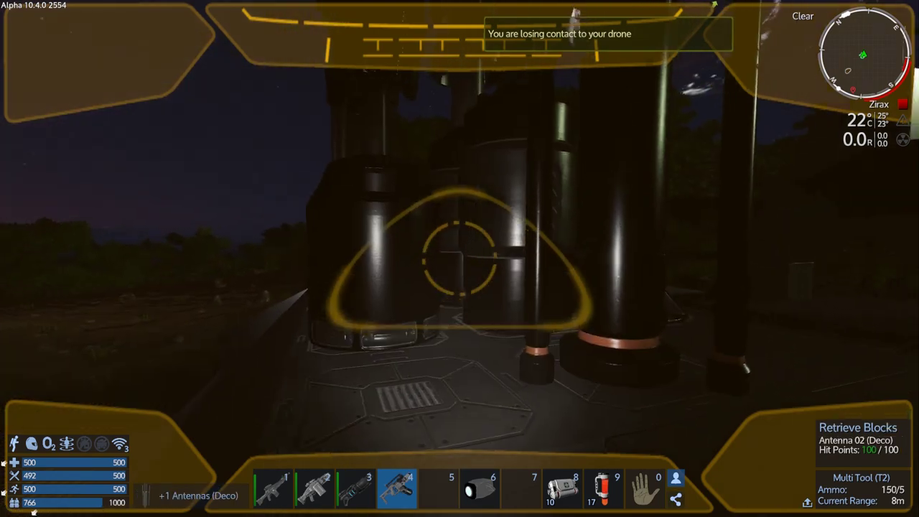
click(459, 258)
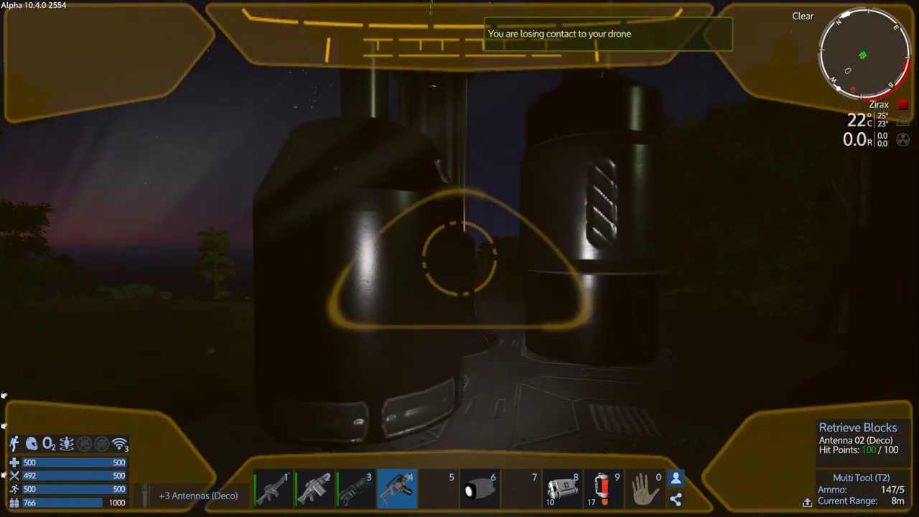
click(460, 259)
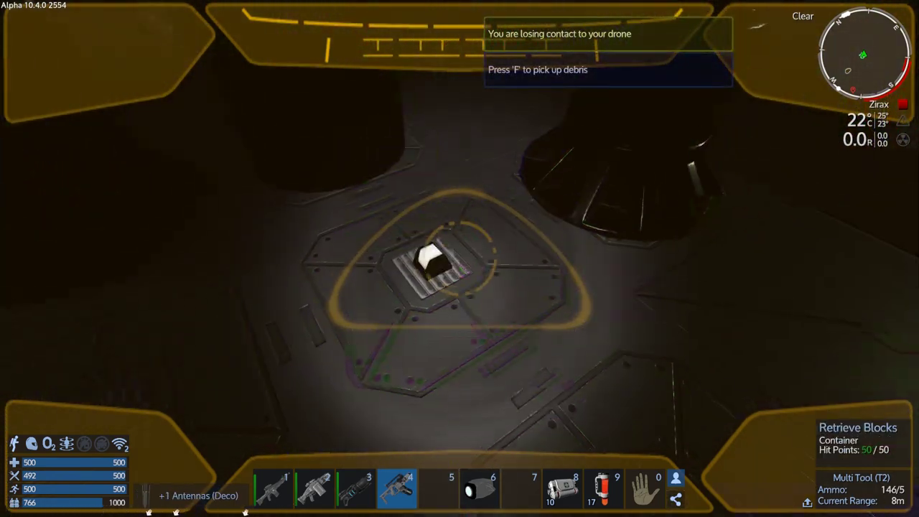
click(460, 258)
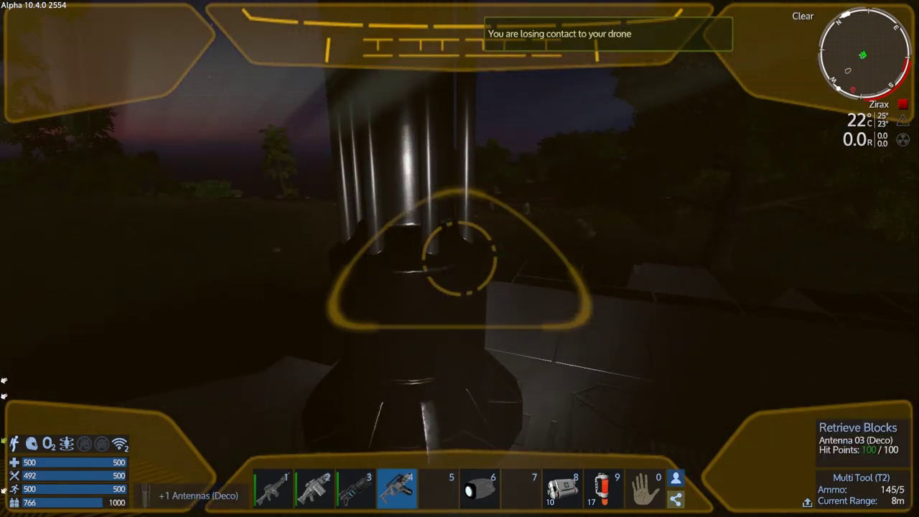
click(459, 258)
click(460, 259)
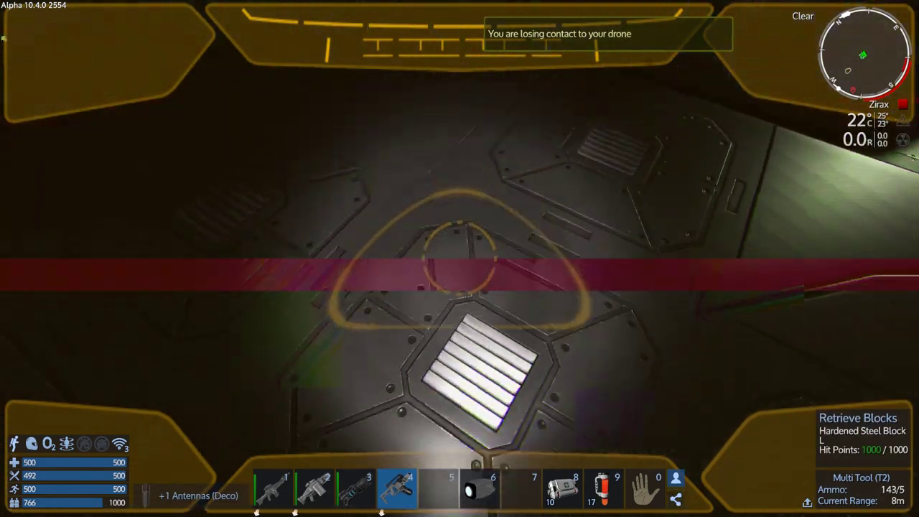
Salvage more hardened steel blocks from the lower walls.
click(459, 259)
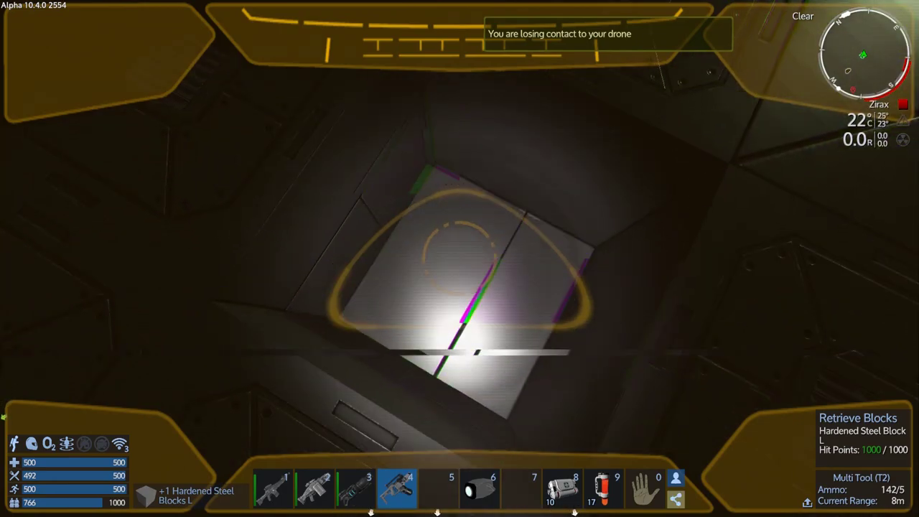
click(460, 258)
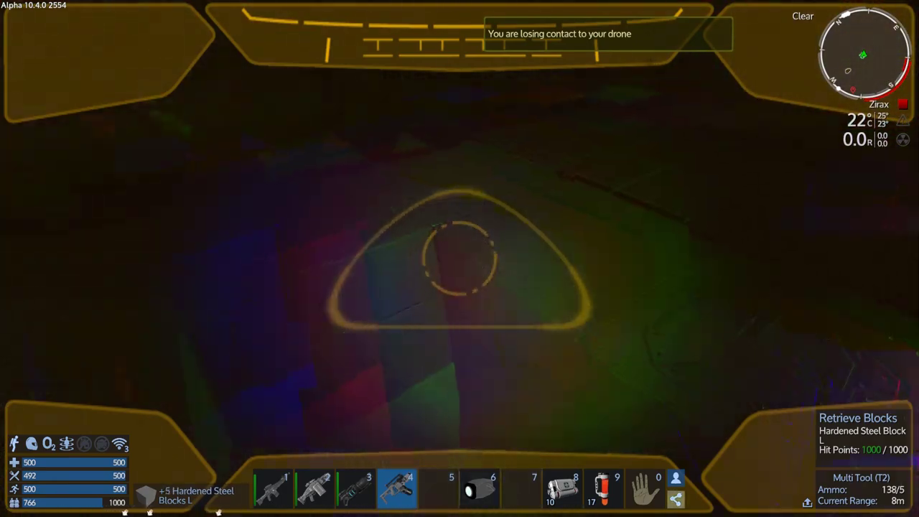
click(459, 259)
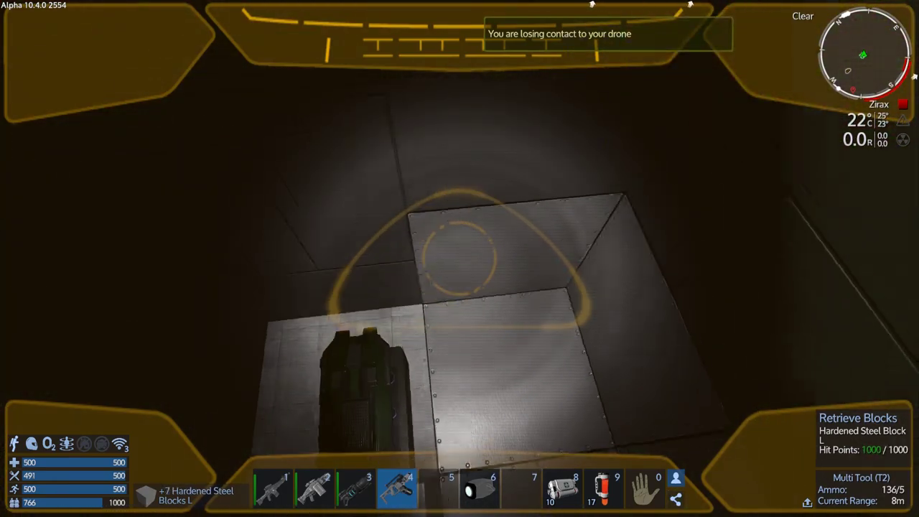
click(460, 259)
click(459, 258)
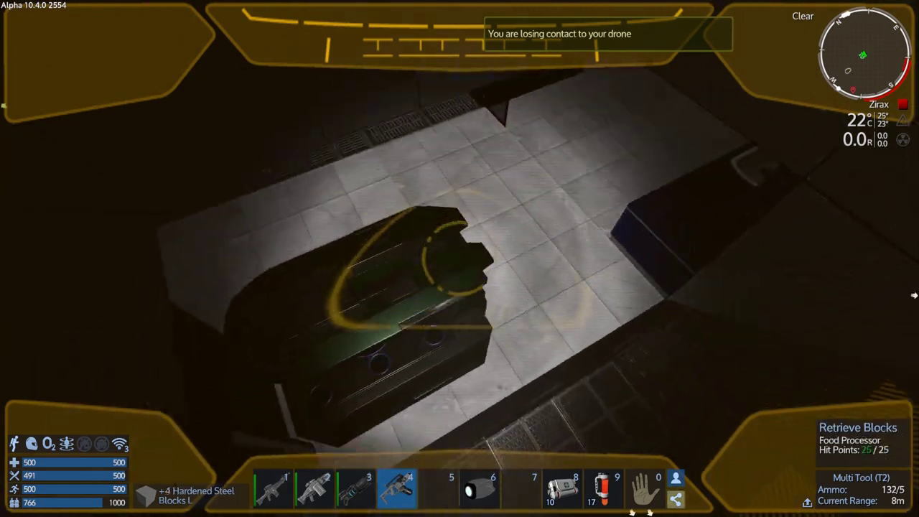
Salvage the food processor, fridge, glass railing, wardrobe and lockers, then take the drop container's item.
click(459, 258)
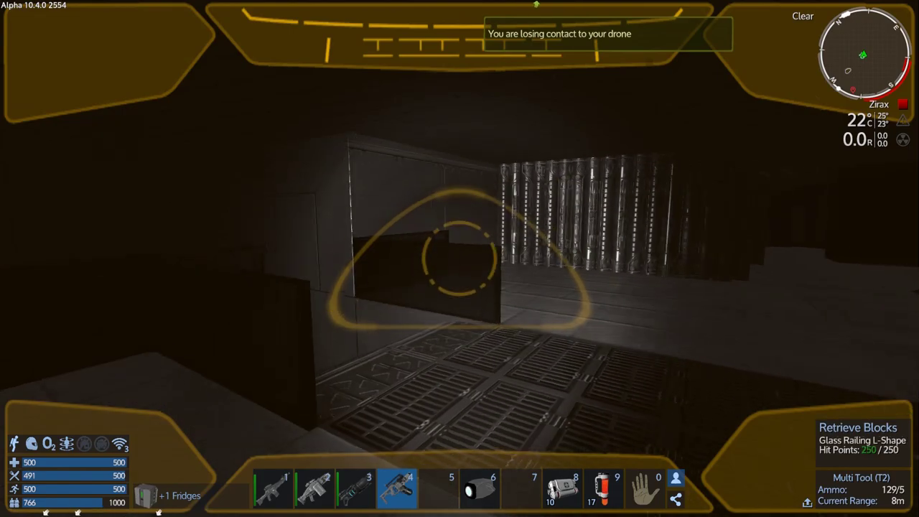
click(459, 259)
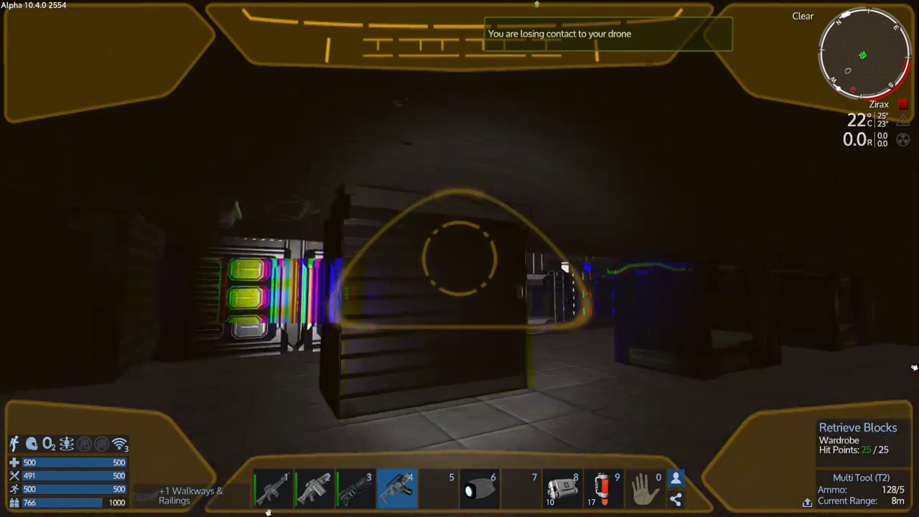
click(460, 259)
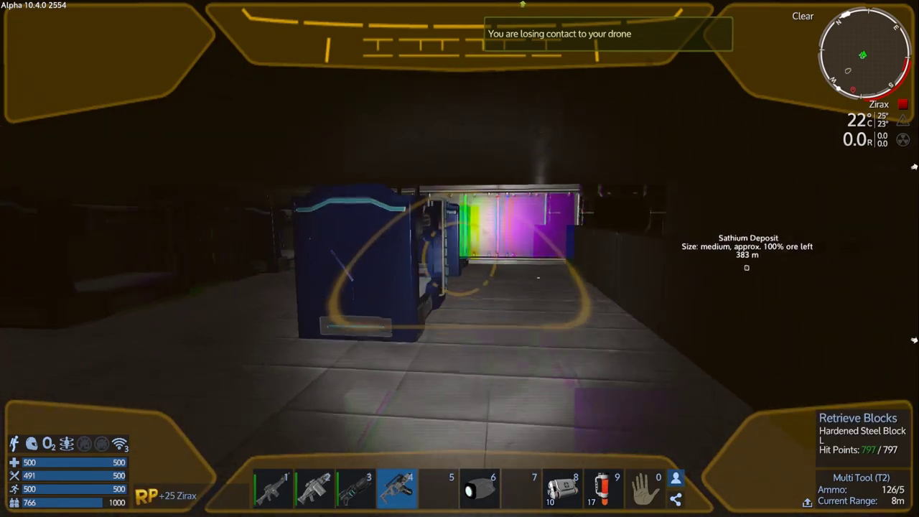
click(460, 259)
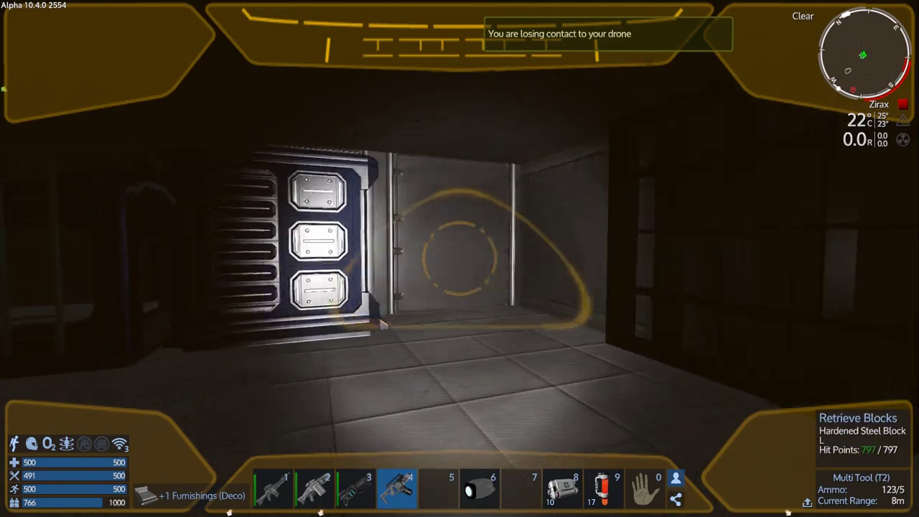
click(459, 259)
key(f)
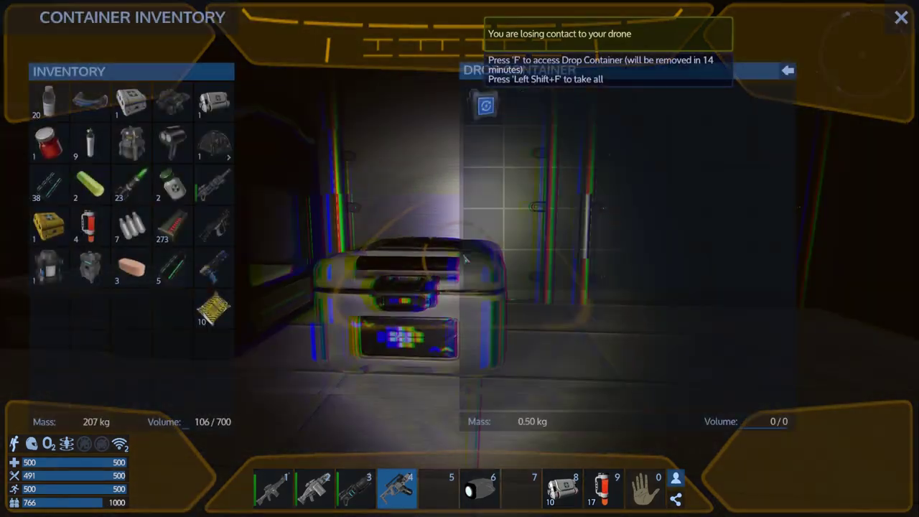
key(shift+f)
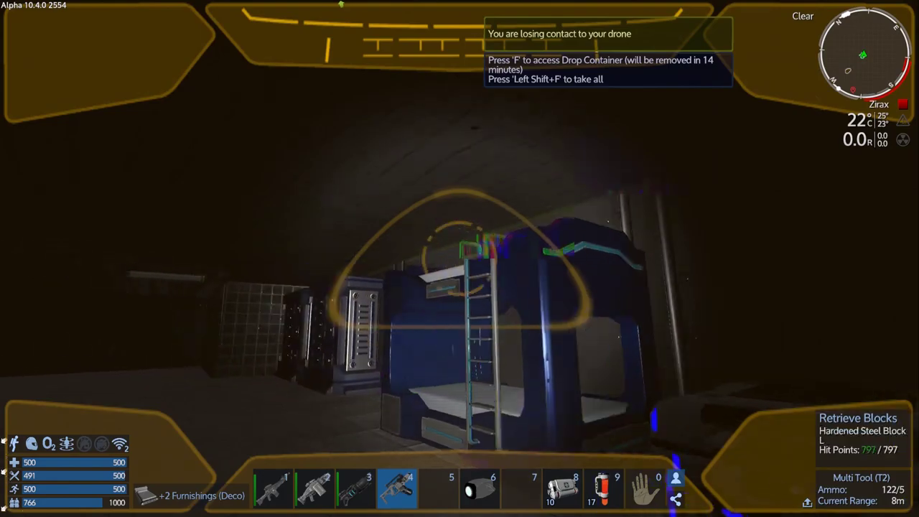
Salvage the bunk bed, ceiling light, fittings, steel block, elevator and automatic door, then open the Control Panel.
click(460, 258)
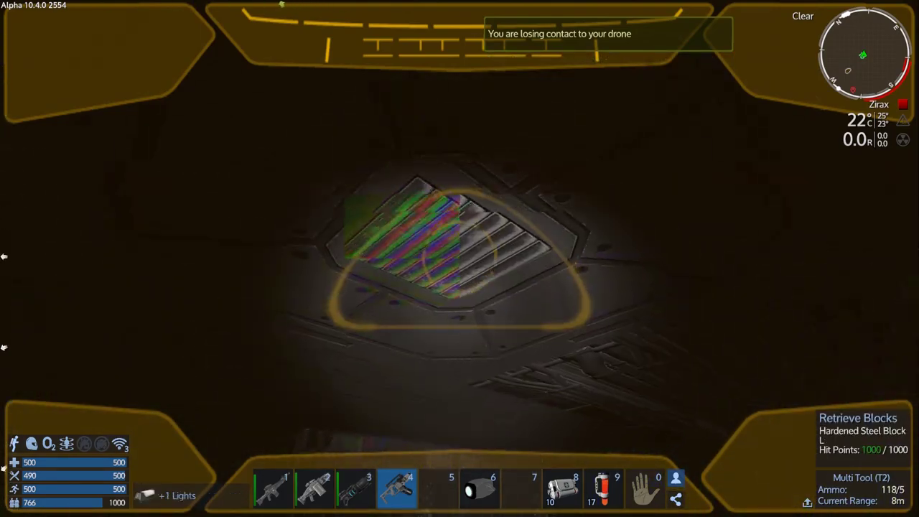
click(460, 259)
click(460, 258)
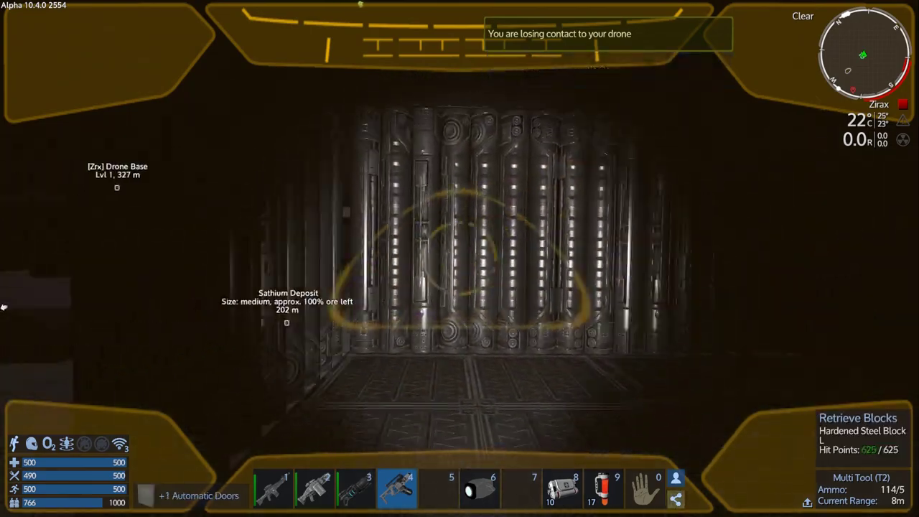
click(460, 258)
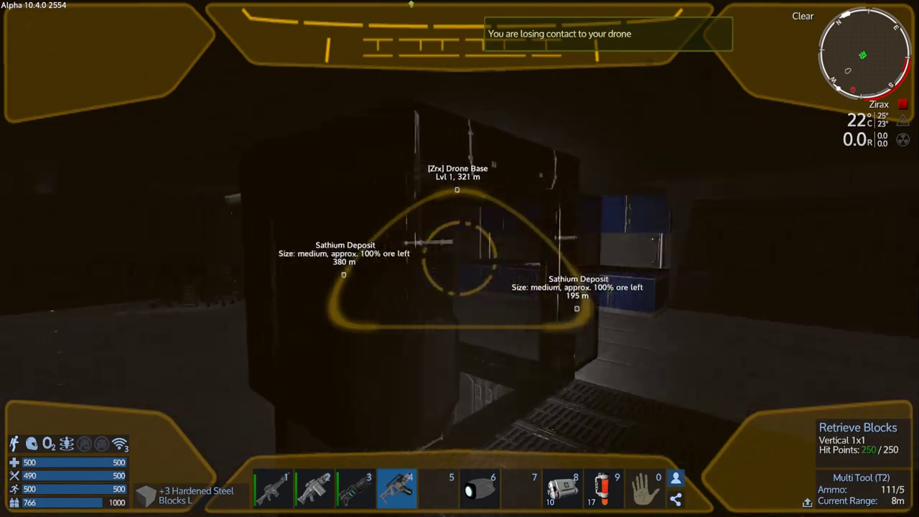
click(460, 259)
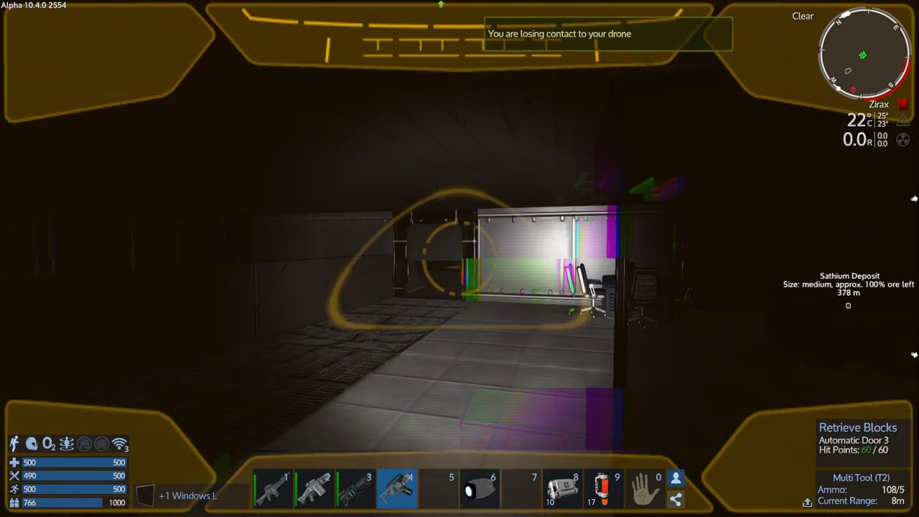
click(459, 259)
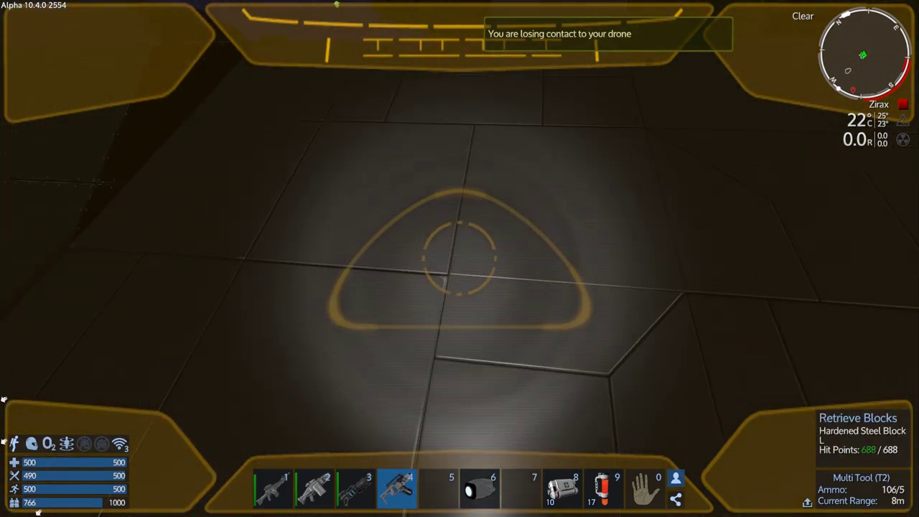
key(p)
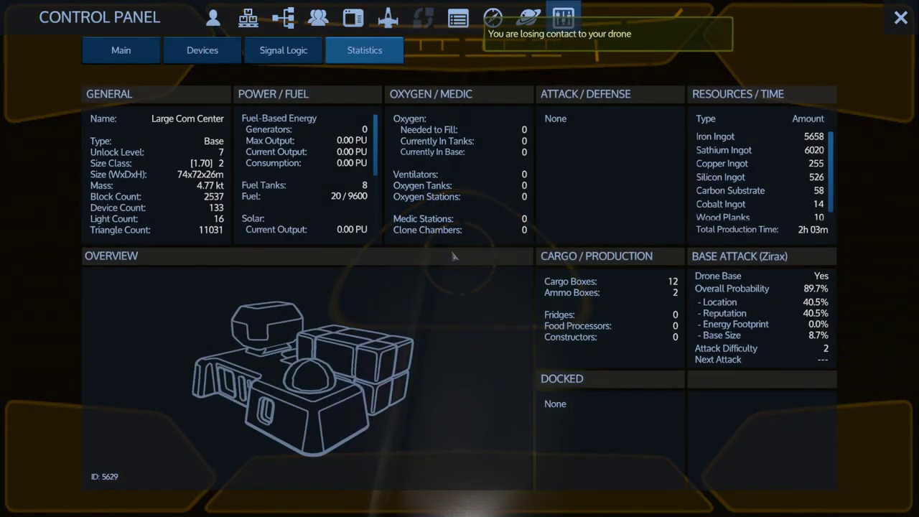
Auto-group the base's devices, then expand the Fuel Tank and Cargo Box groups.
click(202, 51)
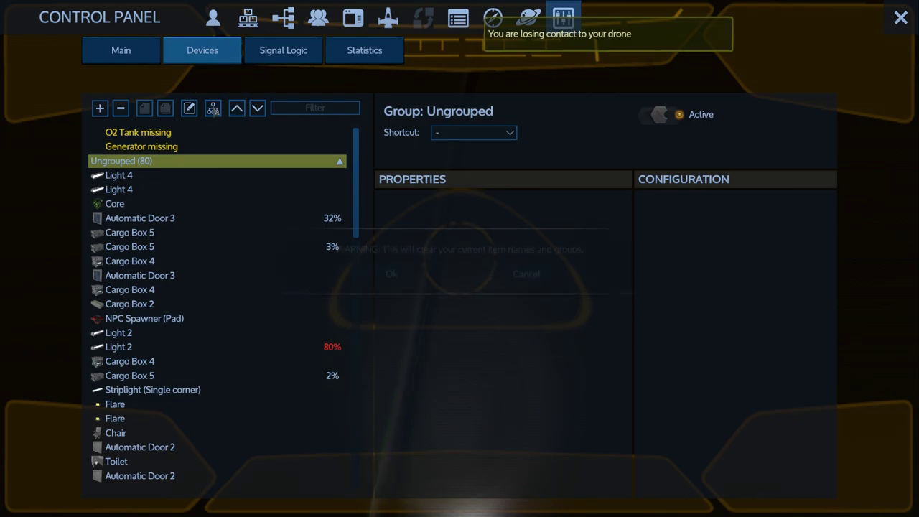
click(390, 276)
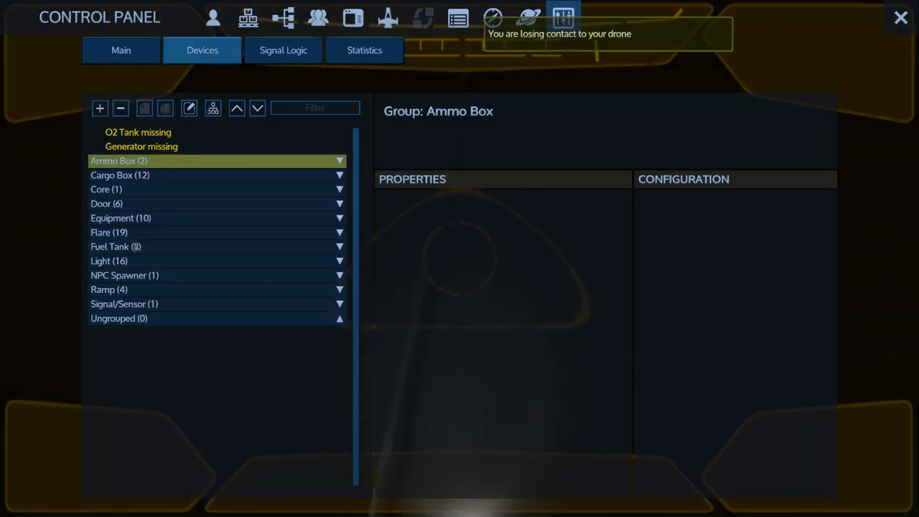
click(340, 247)
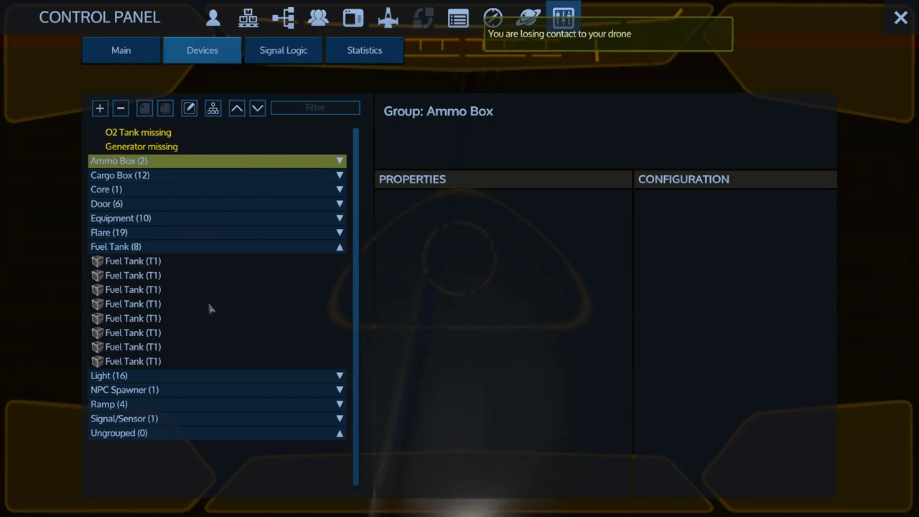
click(340, 175)
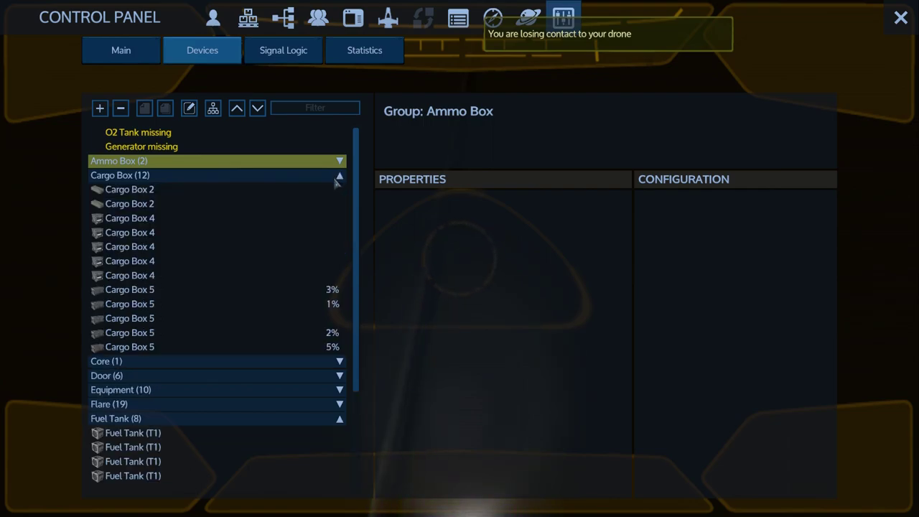
Close the control panel, reopen it on the Main tab, and close it again.
key(Escape)
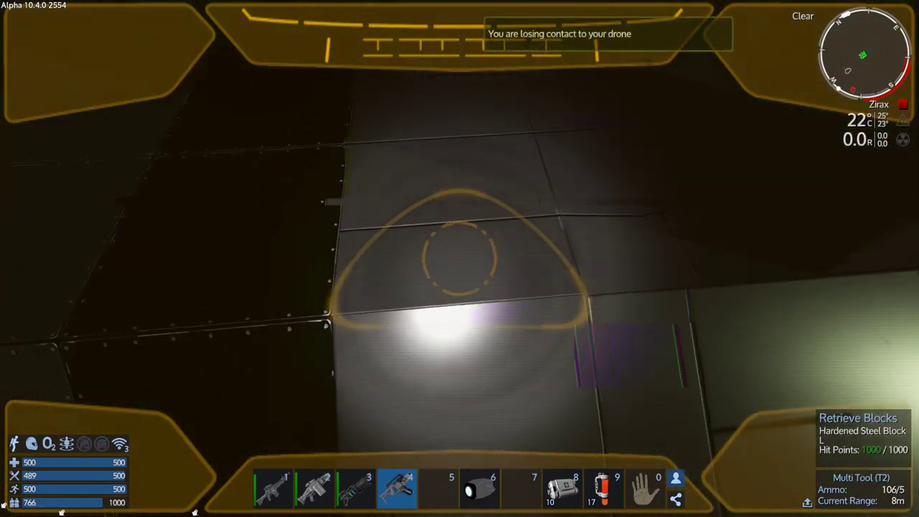
key(p)
click(125, 54)
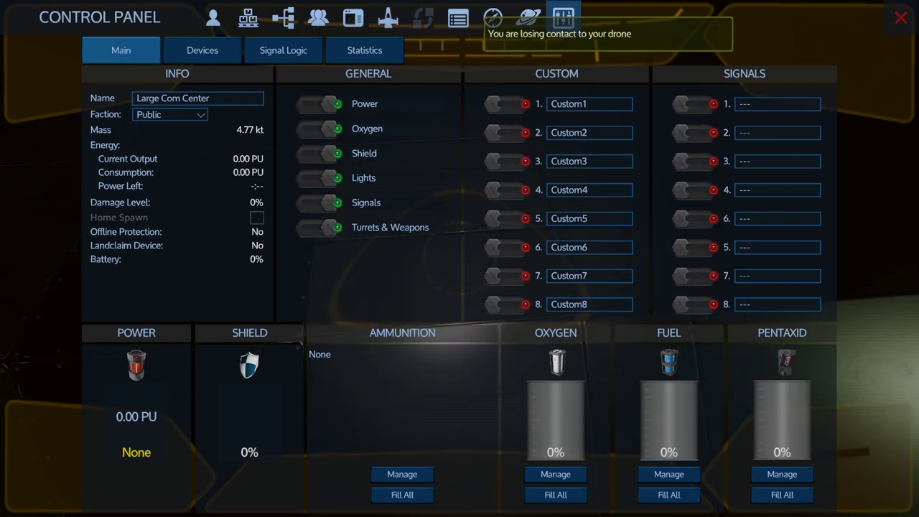
key(Escape)
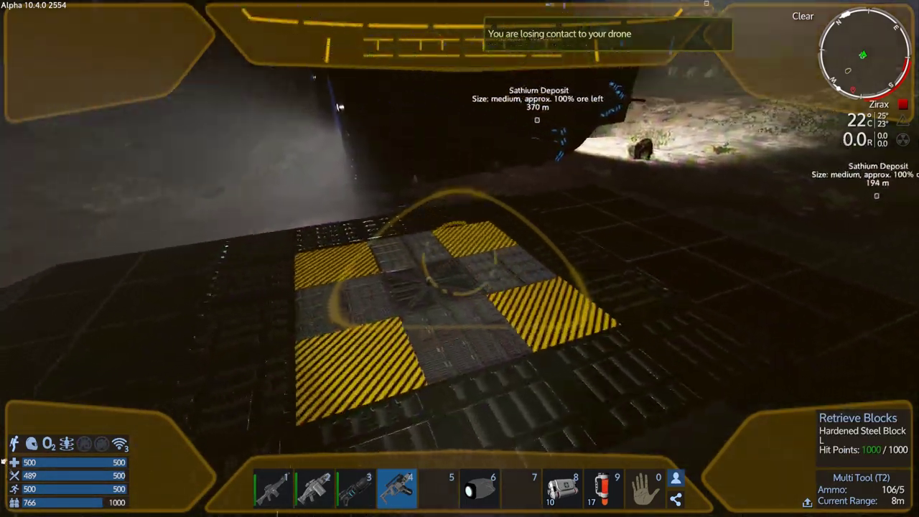
Salvage the roof flare, Antenna 01 and the steel blocks beneath it with the drone.
key(w)
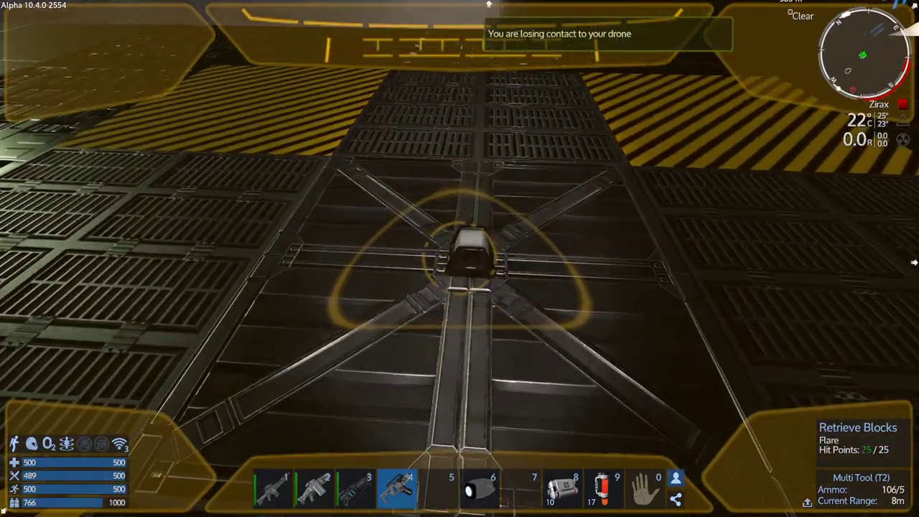
click(460, 258)
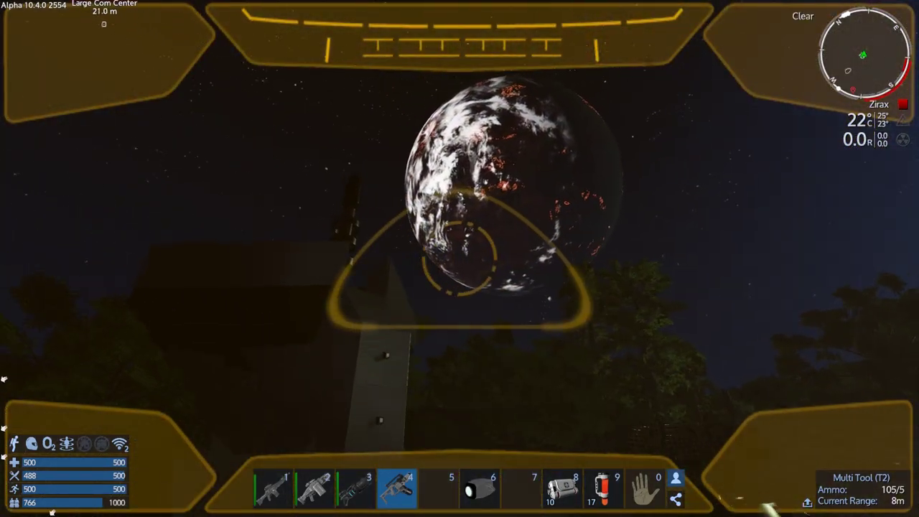
key(w)
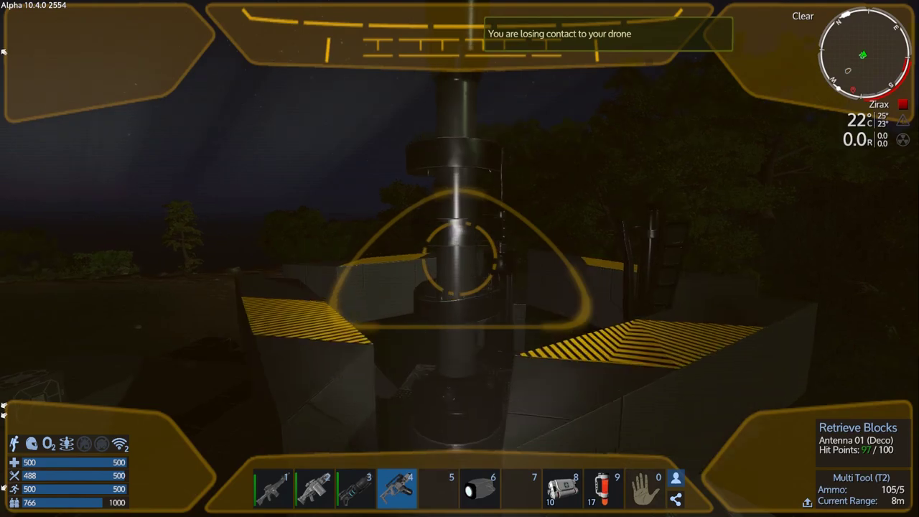
click(460, 259)
click(459, 259)
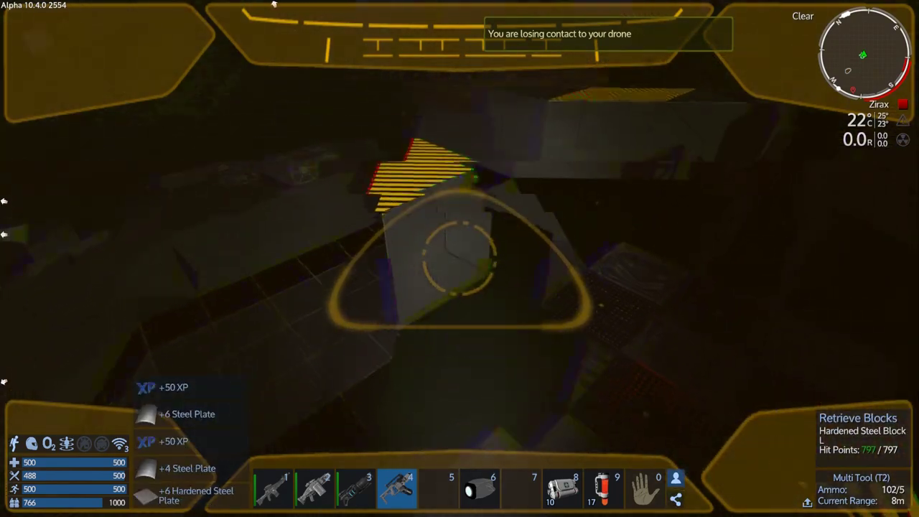
key(p)
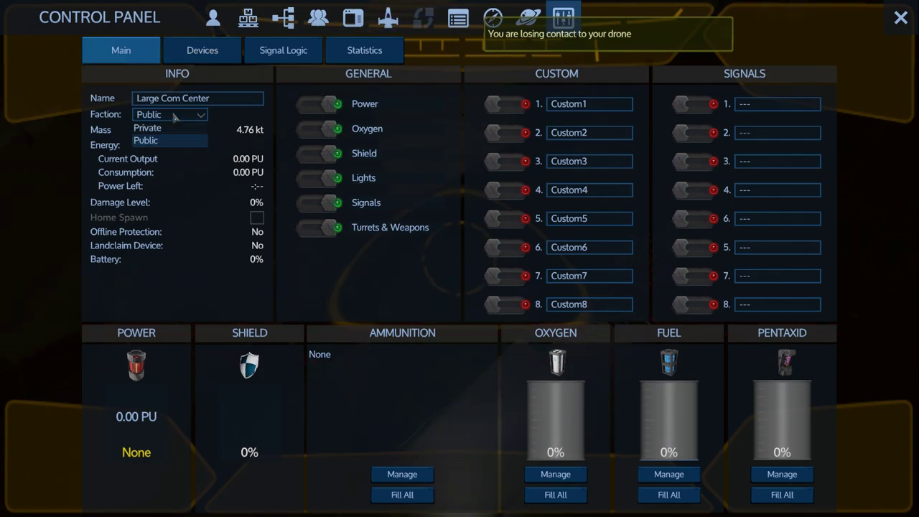
Choose Private in the Large Com Center's Faction dropdown.
click(162, 128)
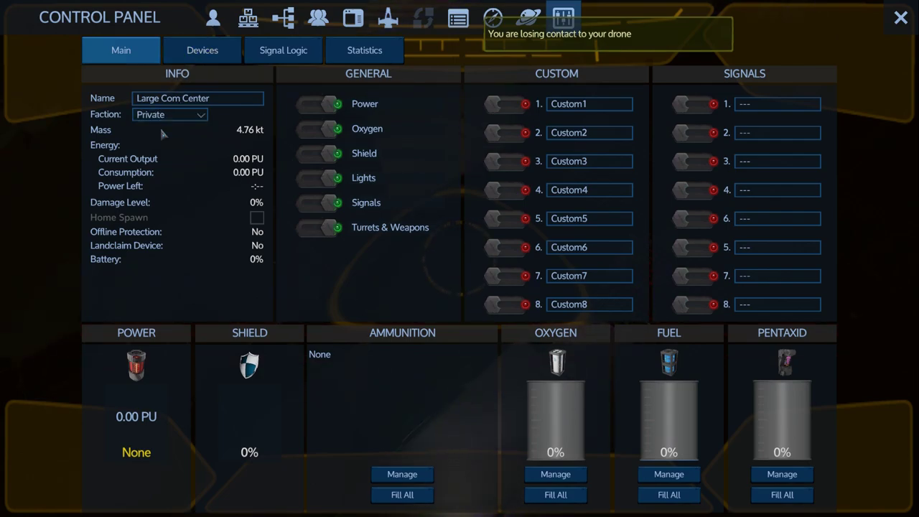
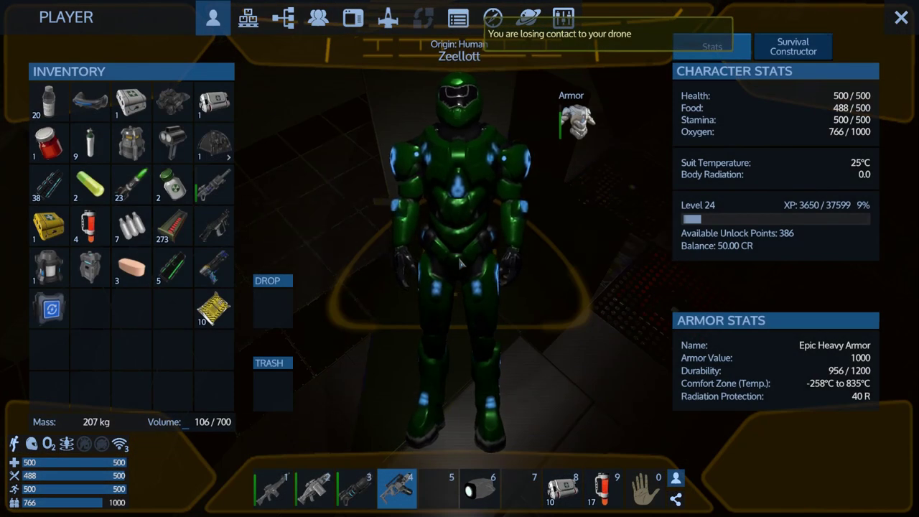
Dismantle a hardened steel block with the Multi Tool and view the resulting inventory.
key(Tab)
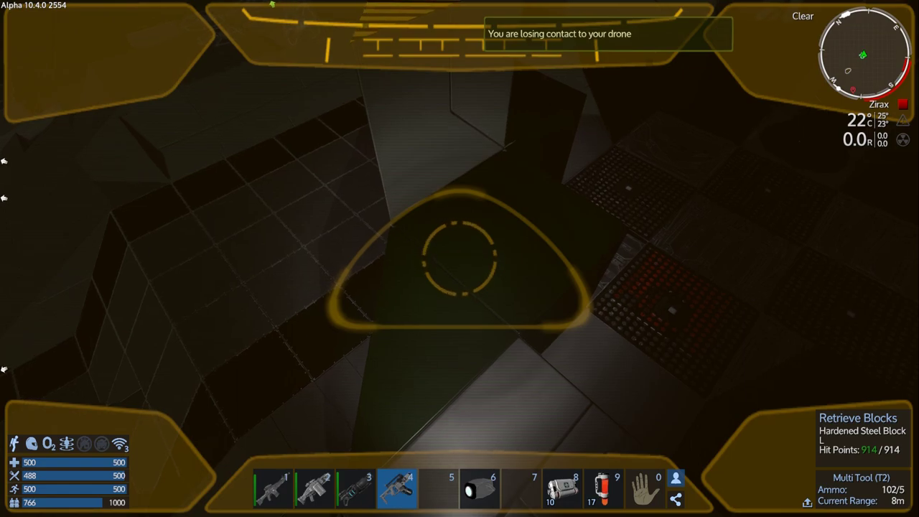
click(459, 258)
key(Tab)
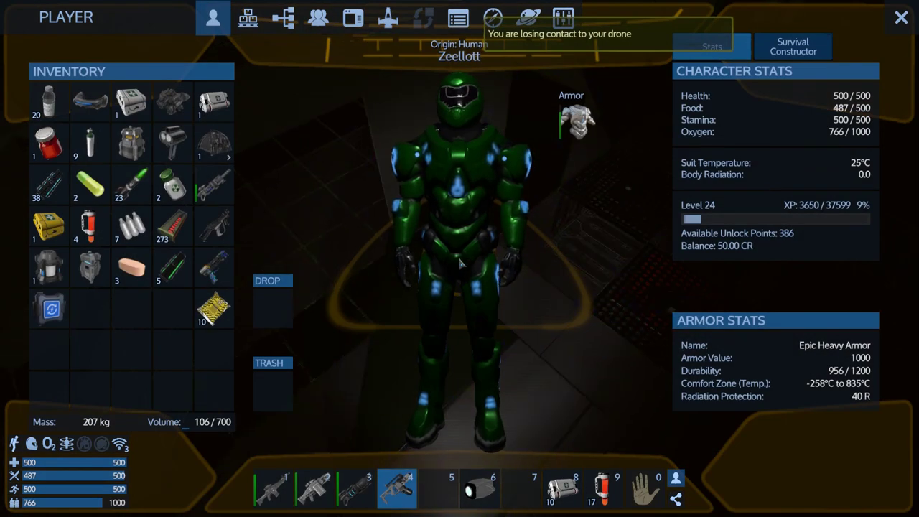
Check the Large Com Center's control panel, then recheck the player's XP.
key(Tab)
key(p)
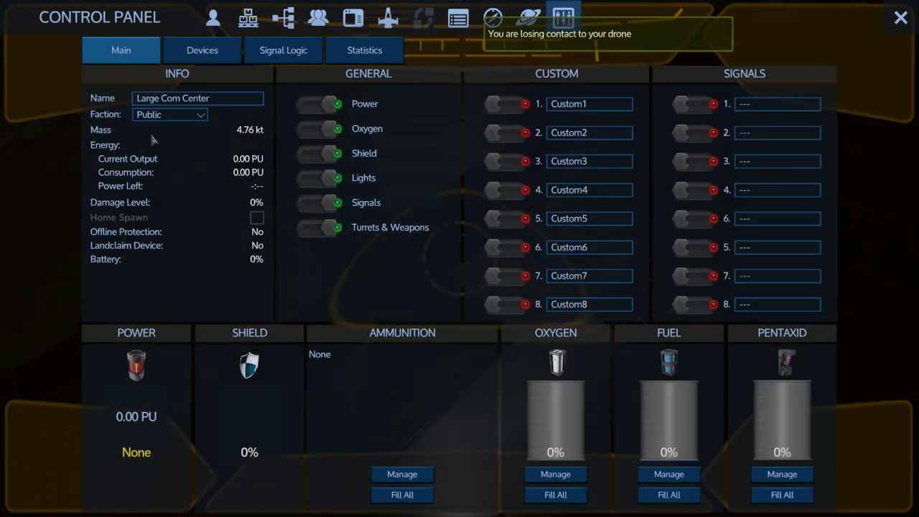
key(Escape)
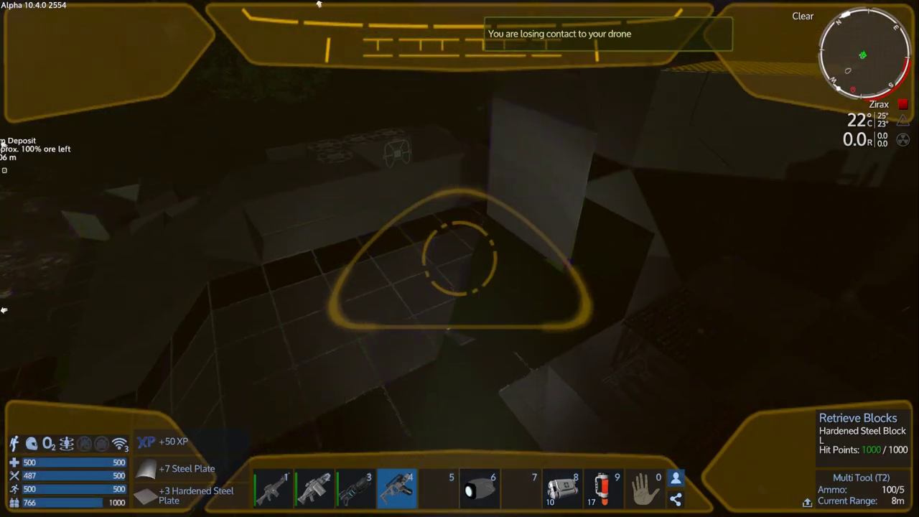
key(Tab)
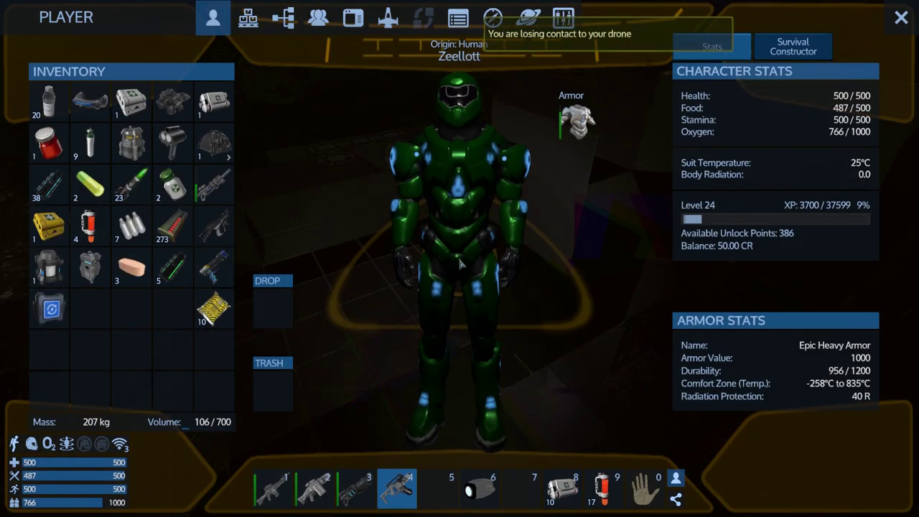
key(Tab)
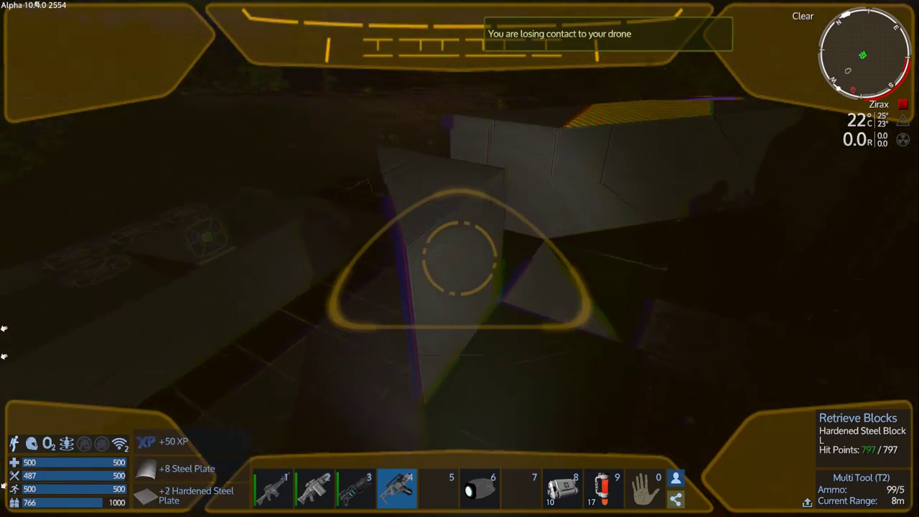
Retrieve hardened steel blocks, a light, an antenna and several more steel wall blocks.
click(459, 259)
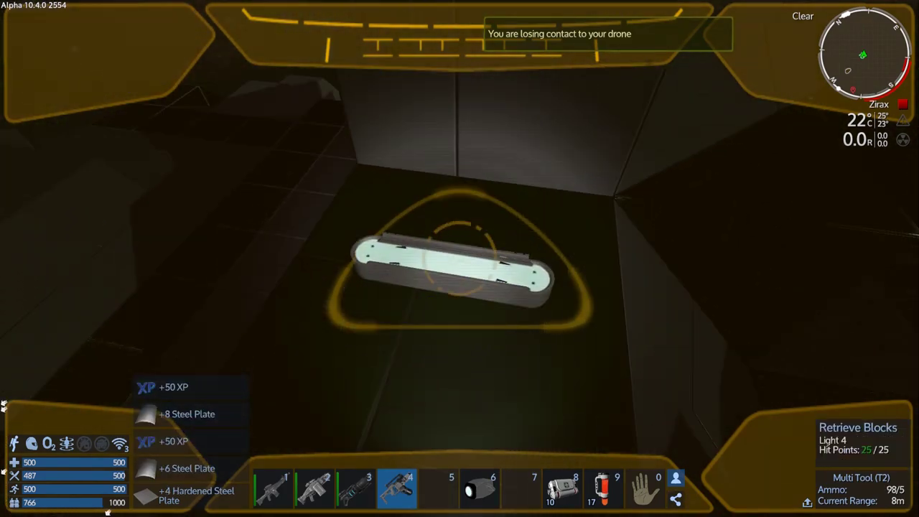
click(460, 259)
click(459, 259)
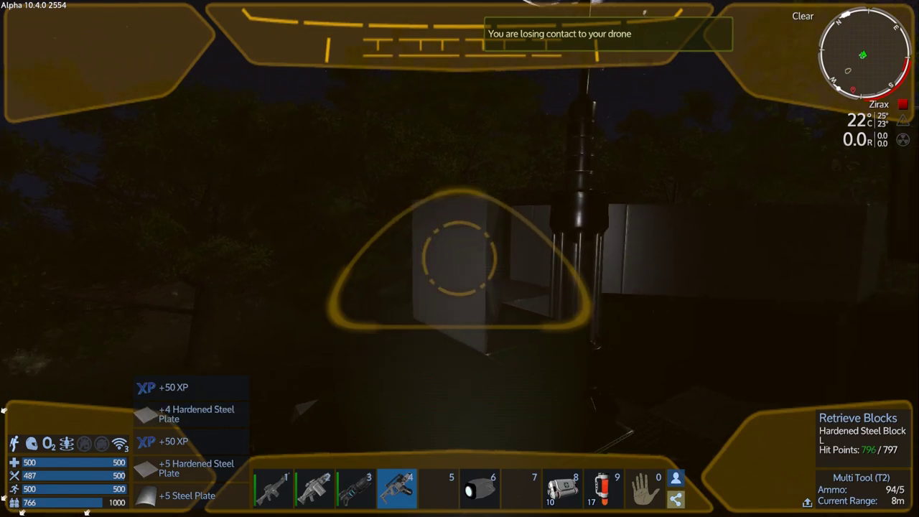
click(459, 259)
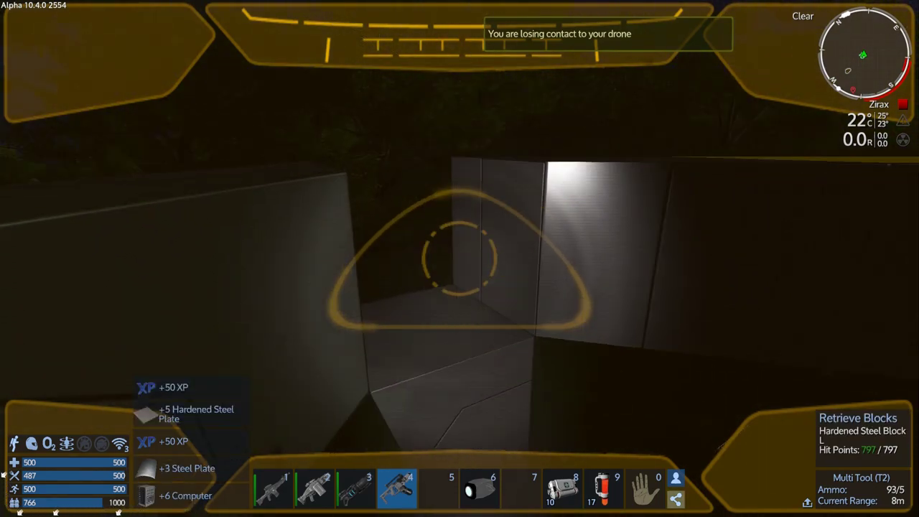
click(459, 258)
click(459, 258)
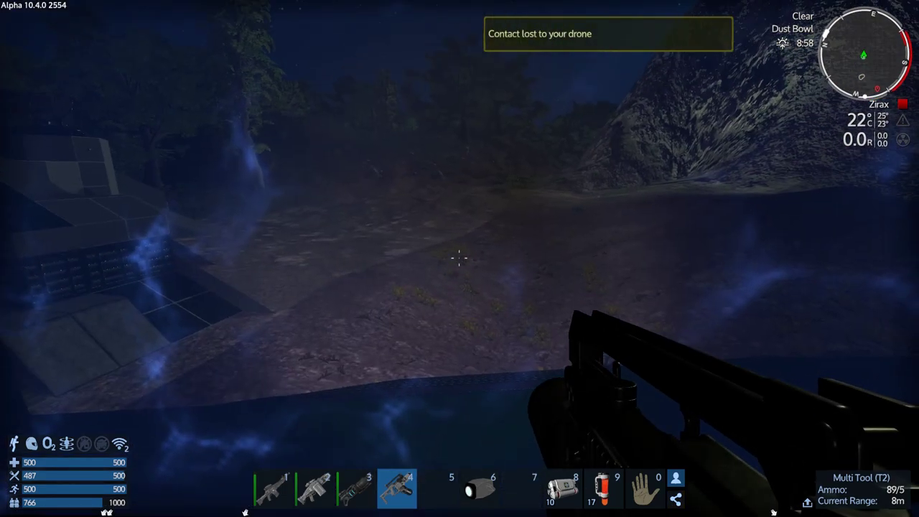
Move past the hangar door and bring up Aqua's map with its resource deposits.
key(f)
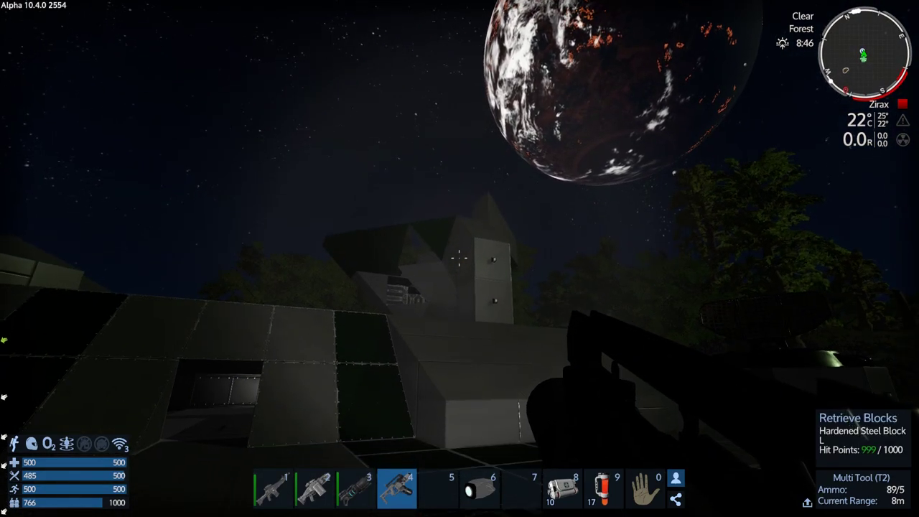
key(m)
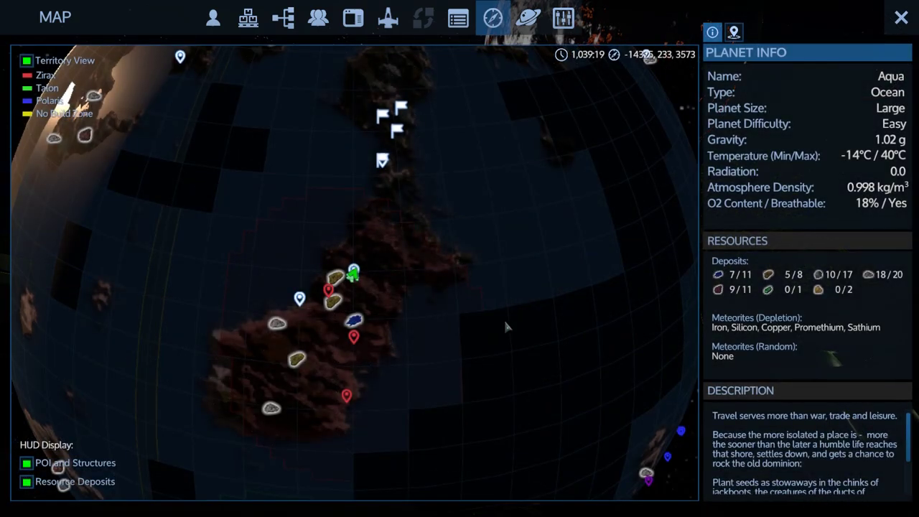
Review the Large Com Center's Control Panel statistics, then walk in and resume drone control.
key(m)
key(p)
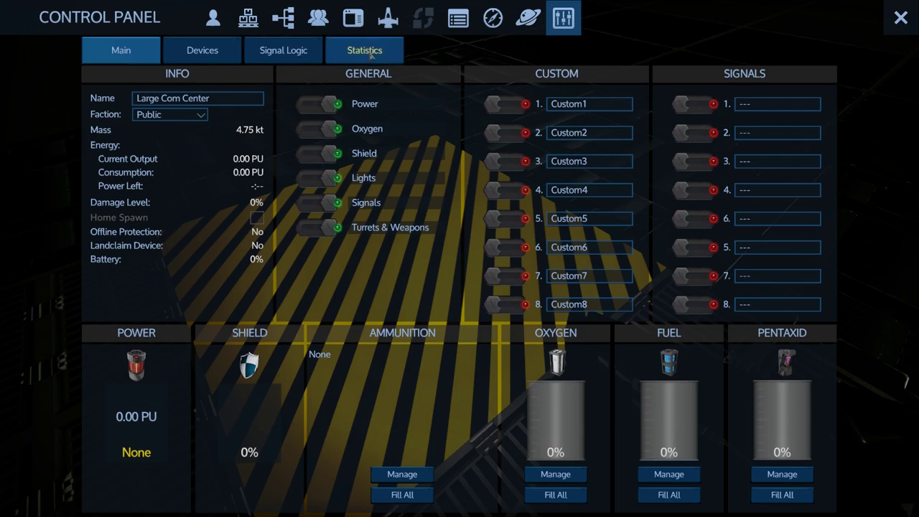
click(364, 50)
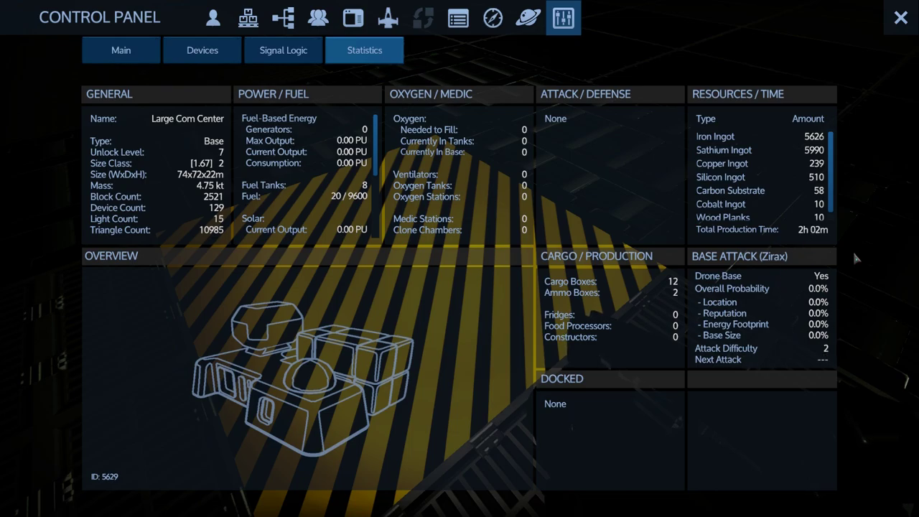
key(Escape)
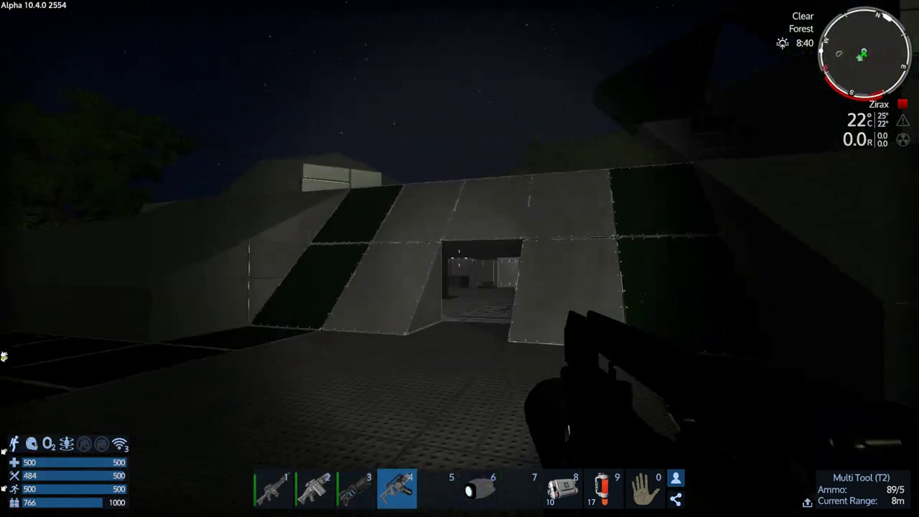
key(w)
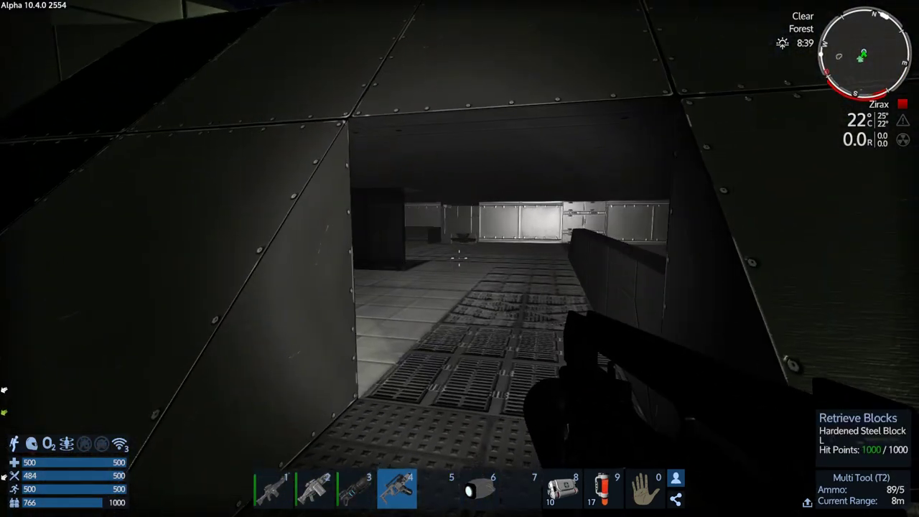
key(f)
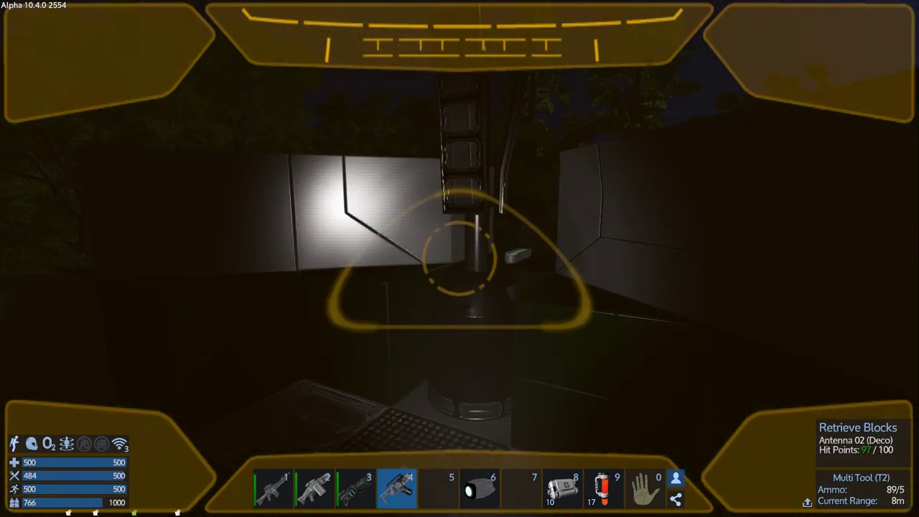
Retrieve the antenna and a run of steel and angled wall blocks.
click(460, 259)
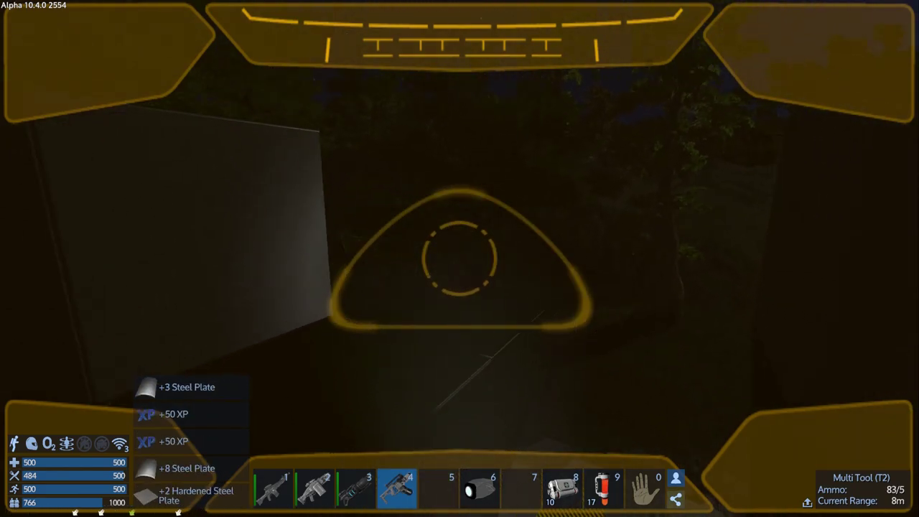
click(459, 258)
click(459, 259)
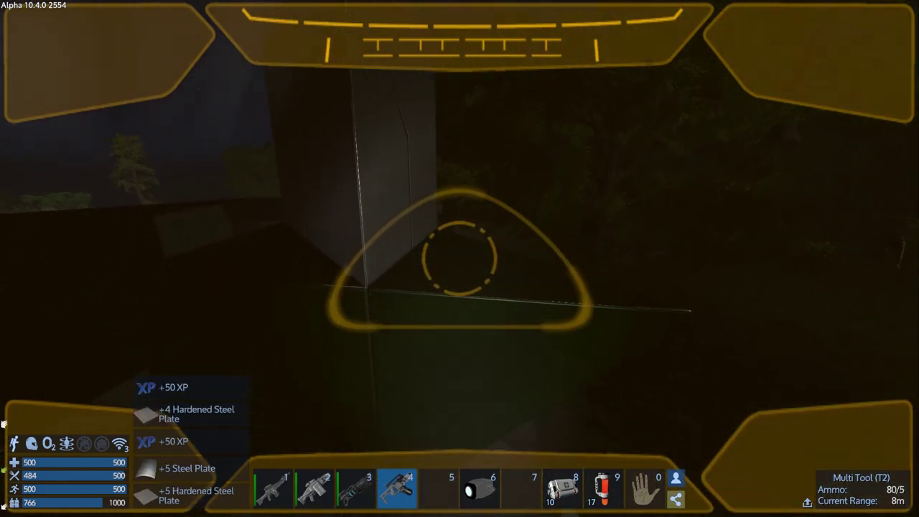
click(460, 259)
click(460, 259)
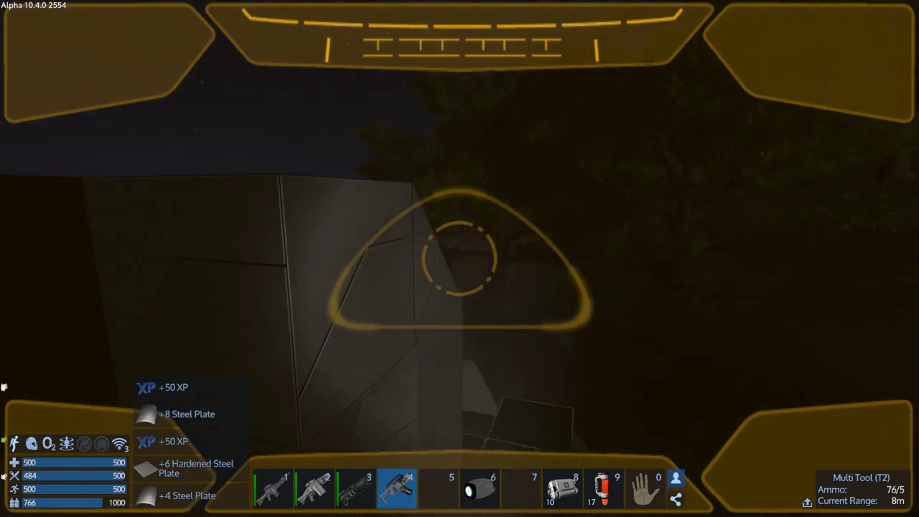
click(459, 258)
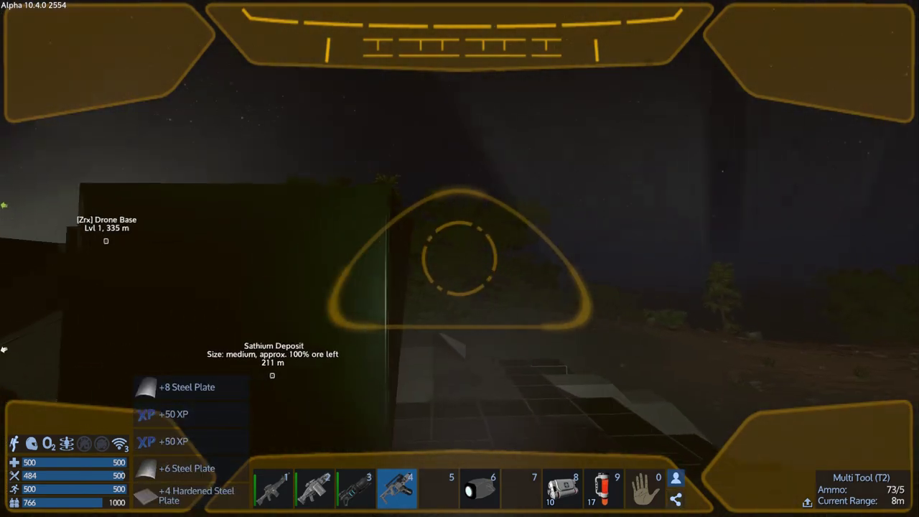
click(459, 259)
click(459, 258)
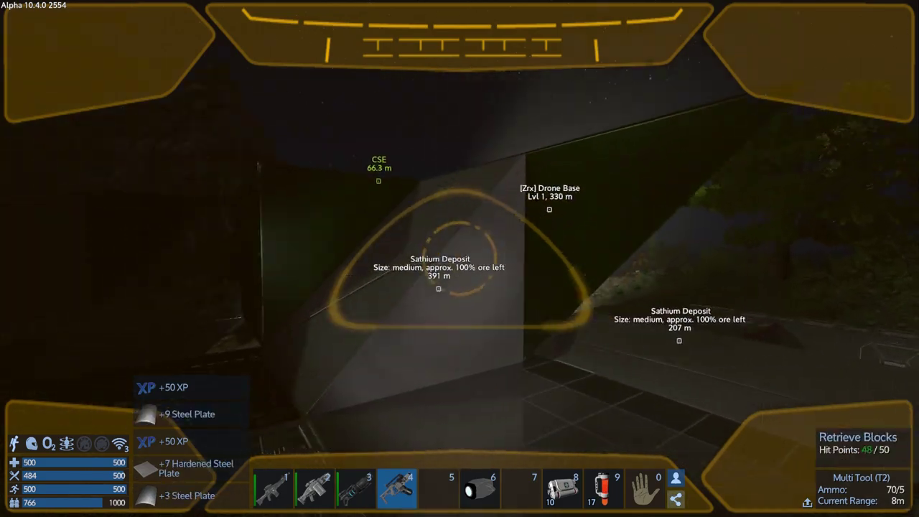
click(460, 258)
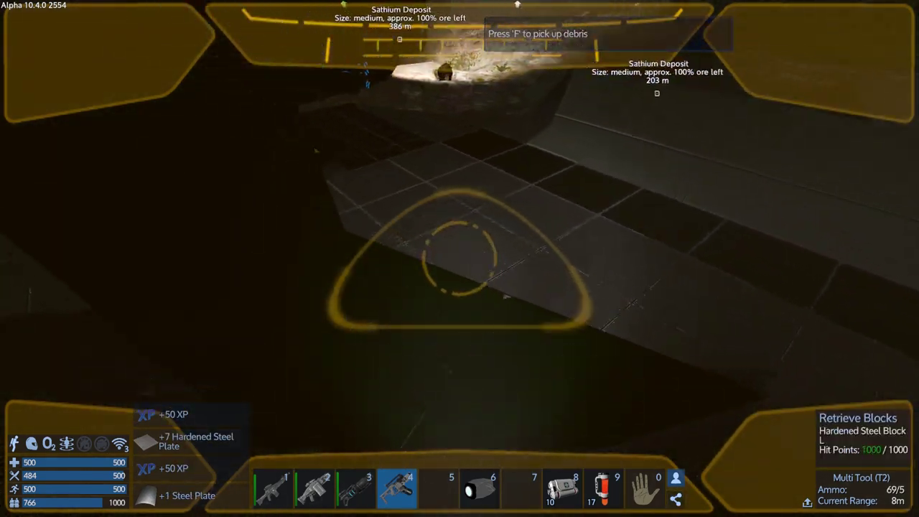
Deconstruct the wall device block, a hardened steel block and the walkway block.
key(f)
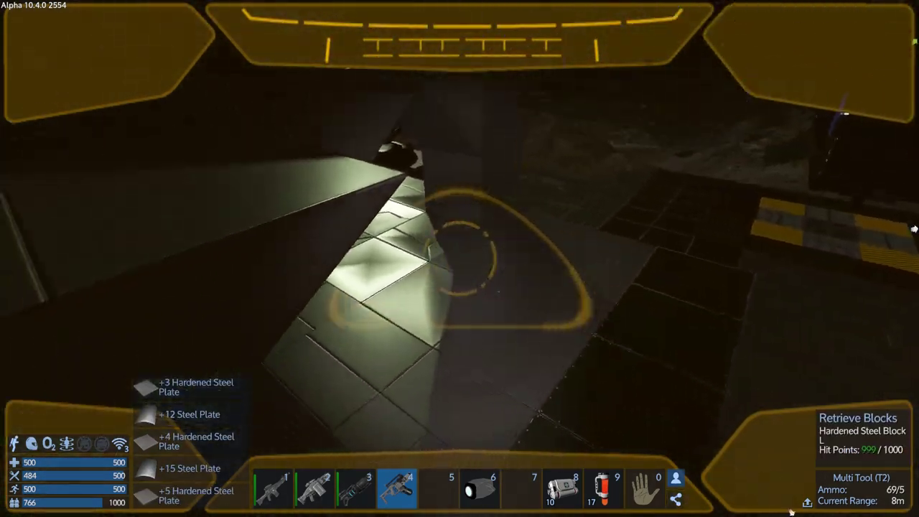
click(459, 258)
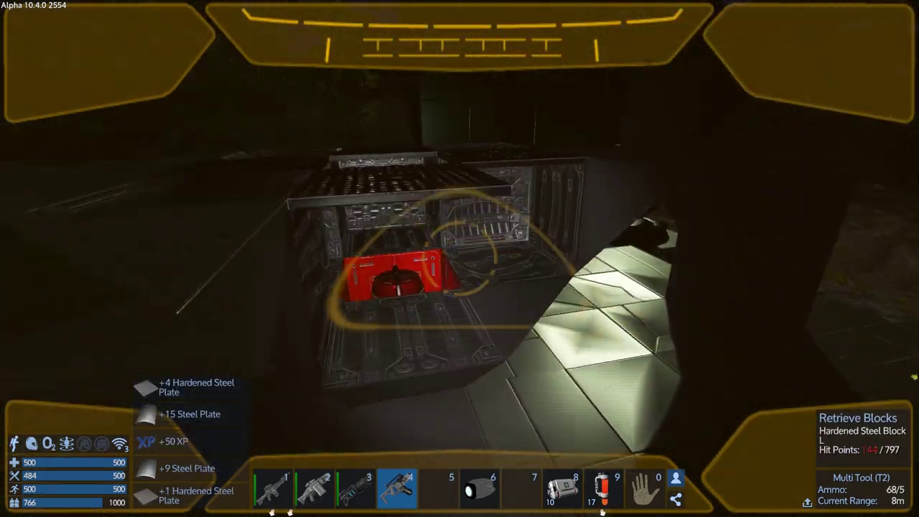
click(459, 258)
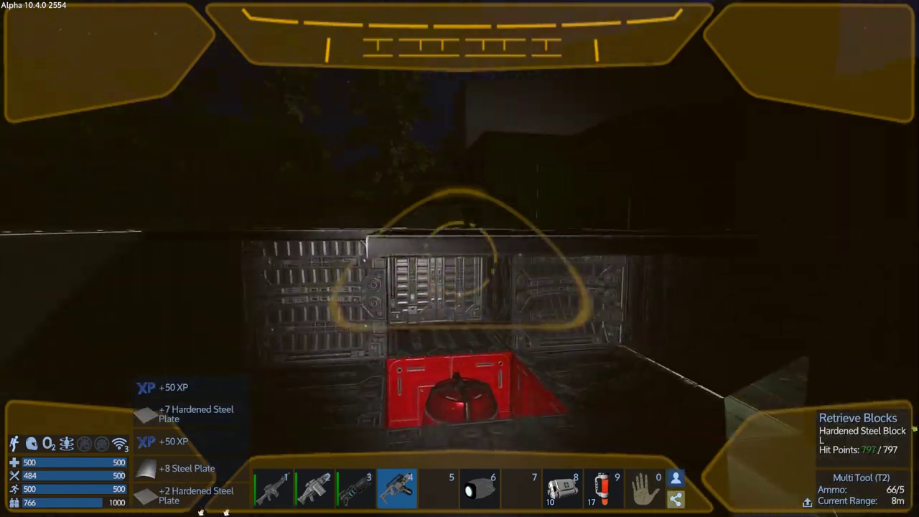
click(459, 258)
click(460, 258)
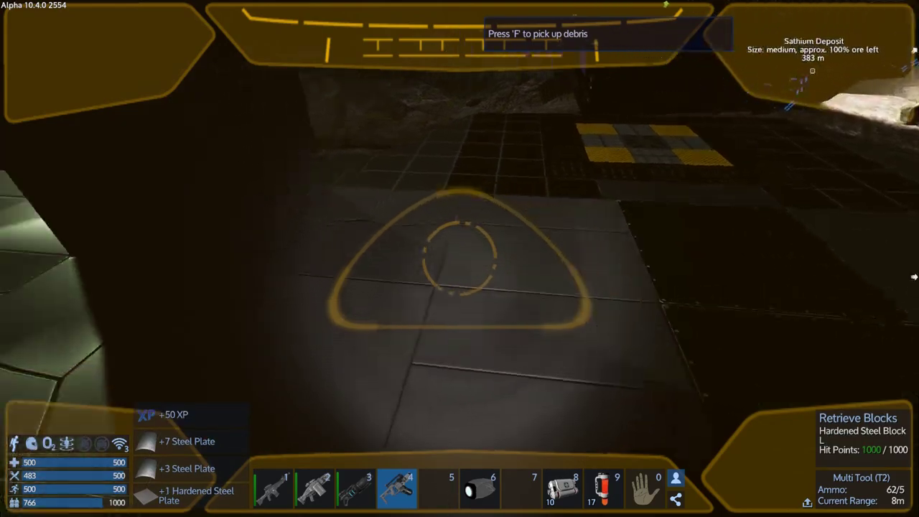
Retrieve the blocks around the container and the container itself for steel plates.
click(459, 259)
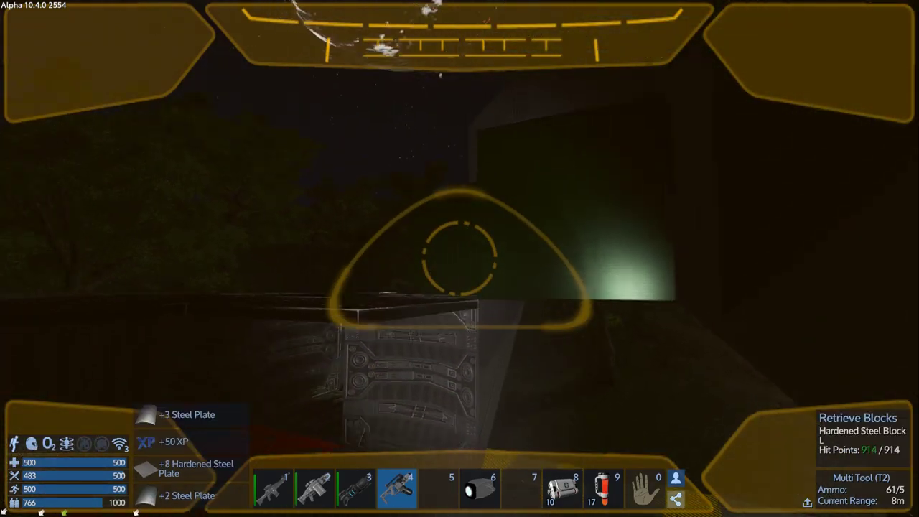
click(459, 258)
click(460, 258)
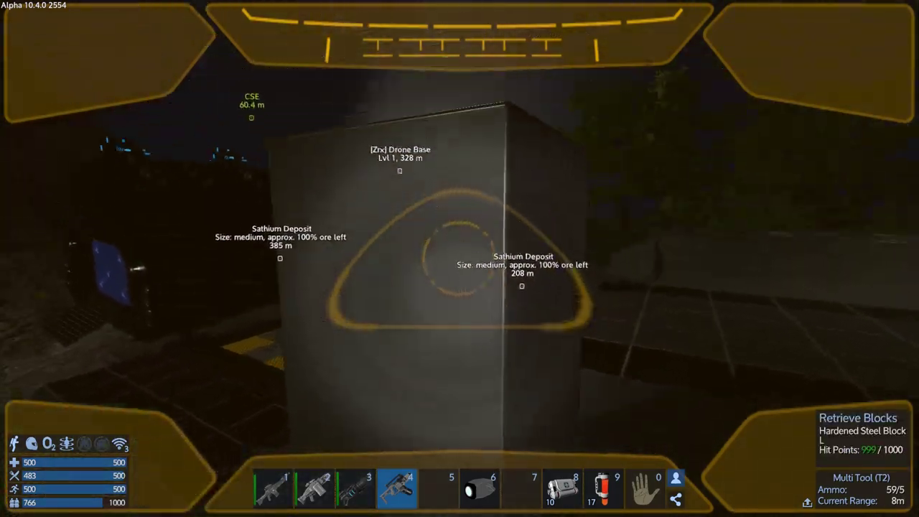
click(459, 258)
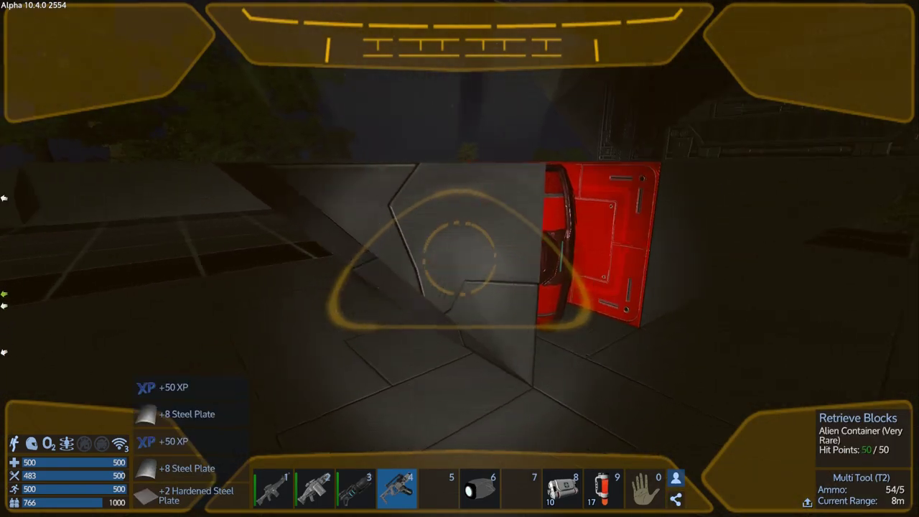
Deconstruct the red Alien Container and the hardened steel block ahead.
click(459, 259)
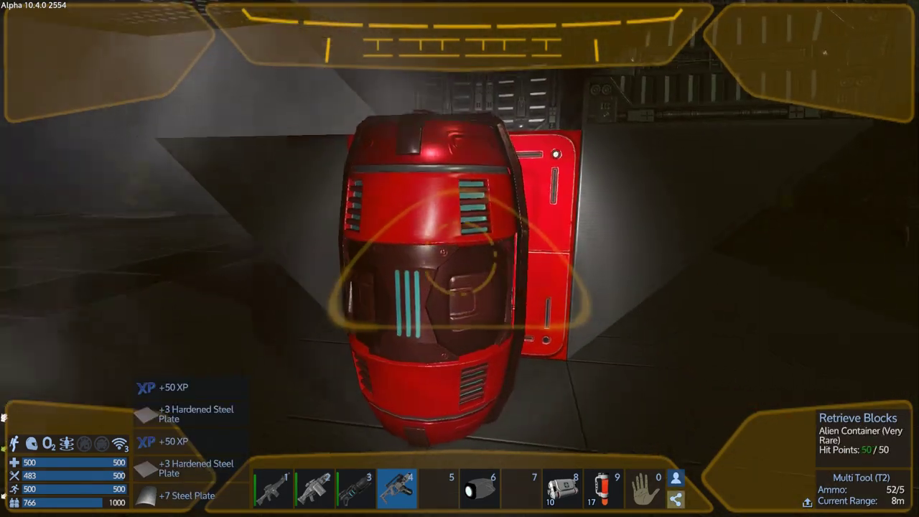
click(460, 259)
click(459, 259)
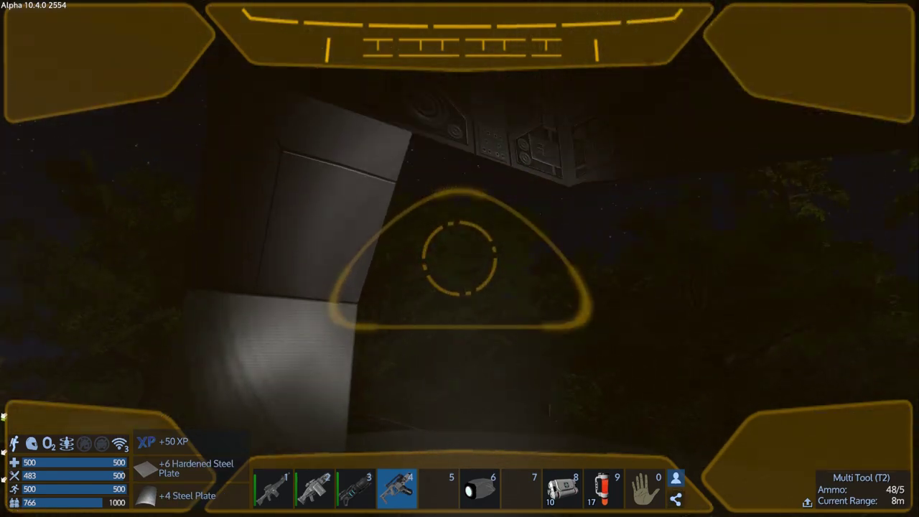
click(460, 258)
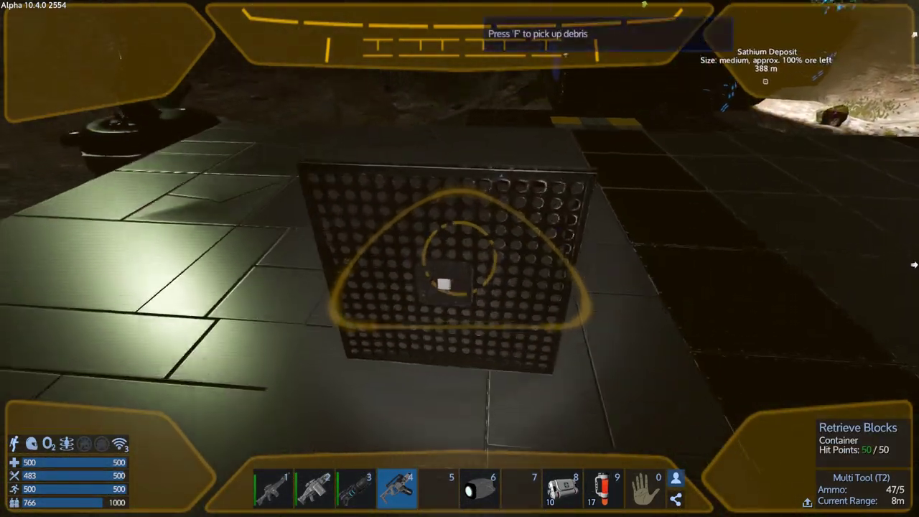
Retrieve the perforated Container block and glance at the character stats.
click(460, 259)
click(460, 259)
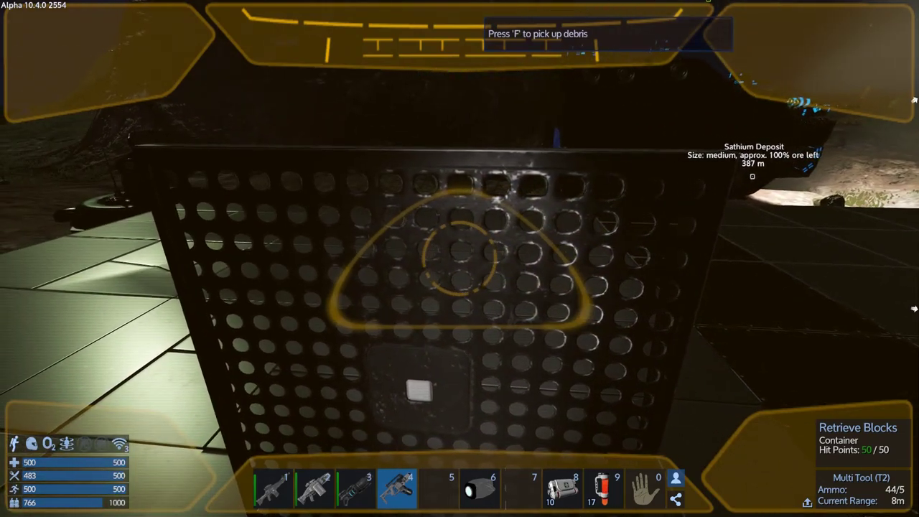
click(460, 259)
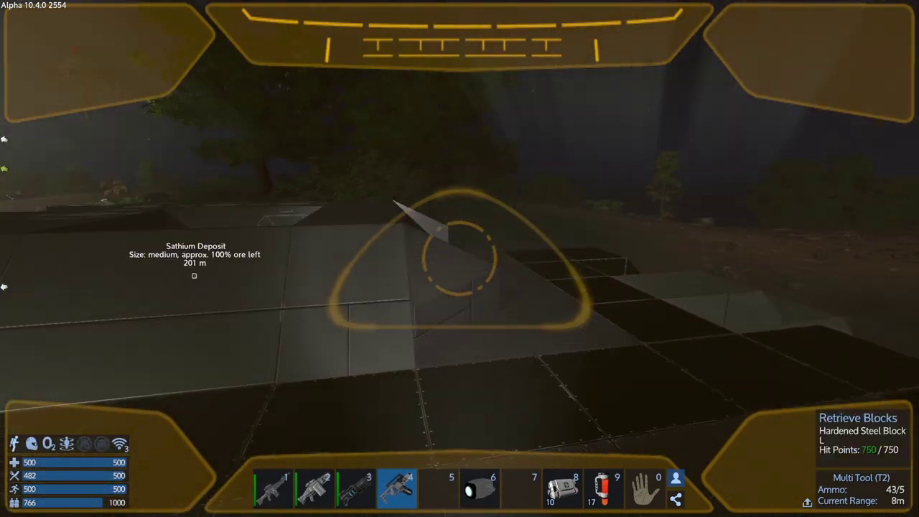
key(Tab)
key(Tab)
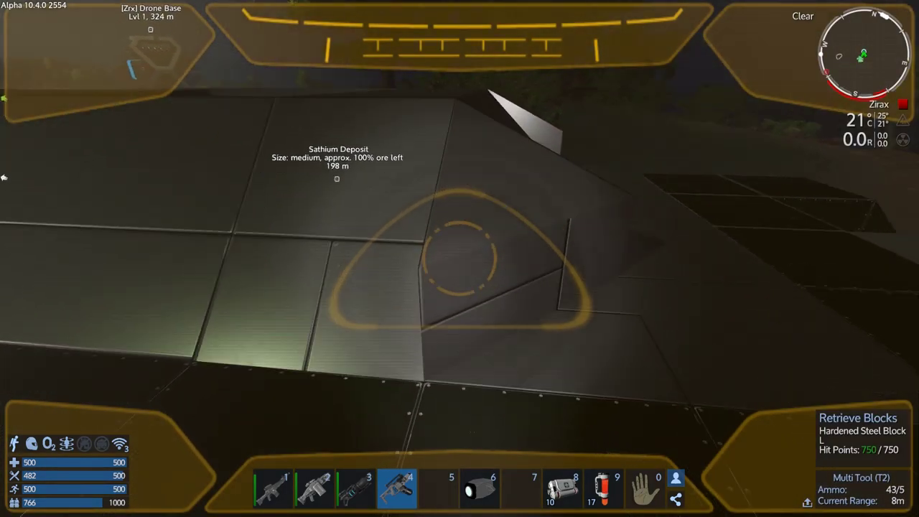
Retrieve roof and wall blocks, then bring up the inventory and stats screen.
click(459, 259)
click(459, 258)
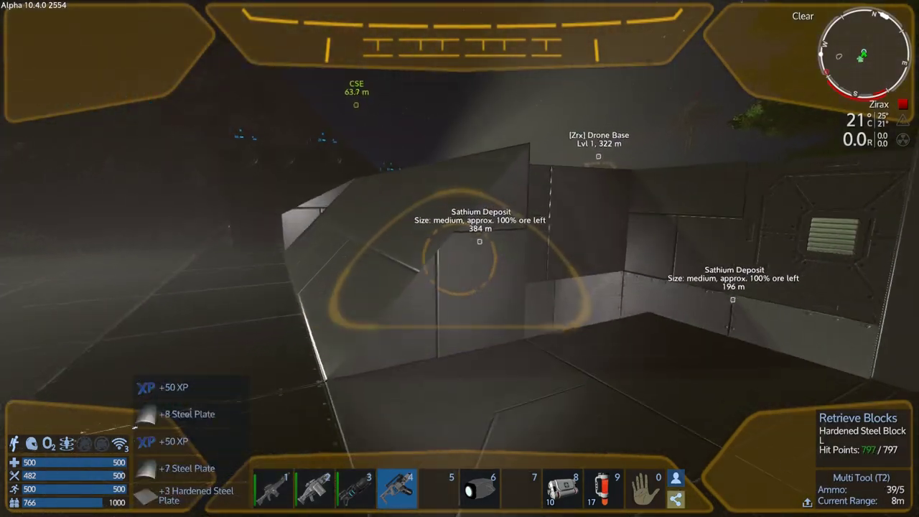
click(460, 259)
click(459, 259)
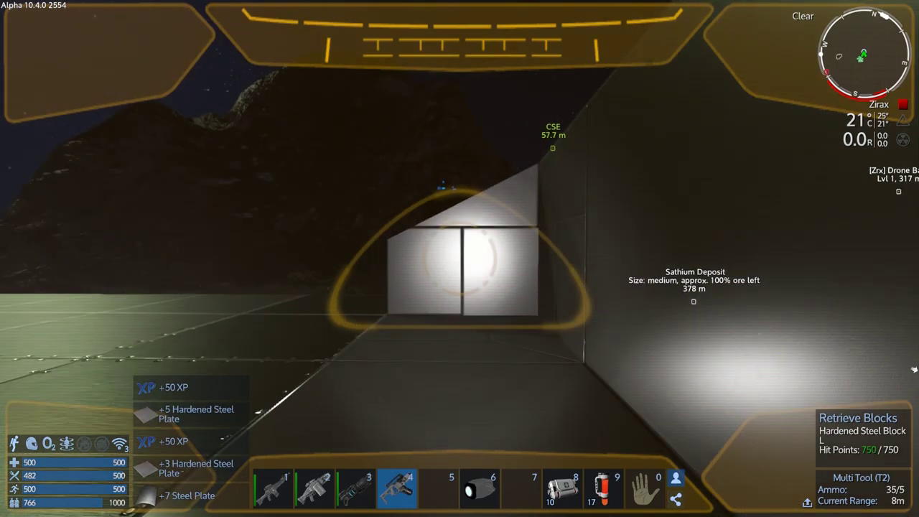
key(Tab)
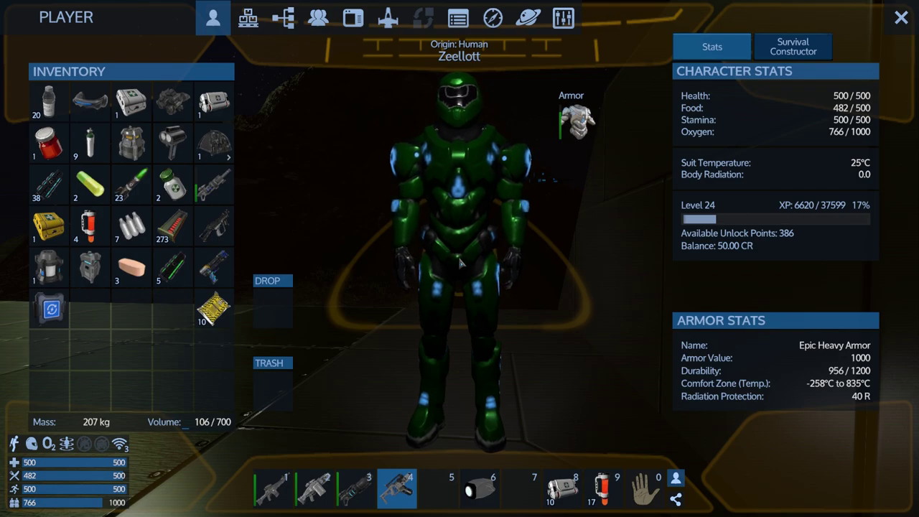
Close the level 24 stats screen and leave the drone for first-person view.
key(Tab)
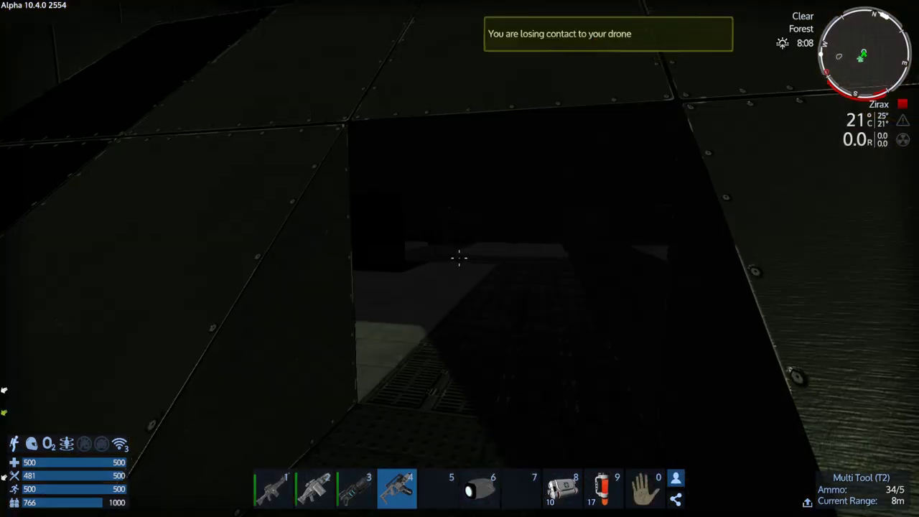
key(F5)
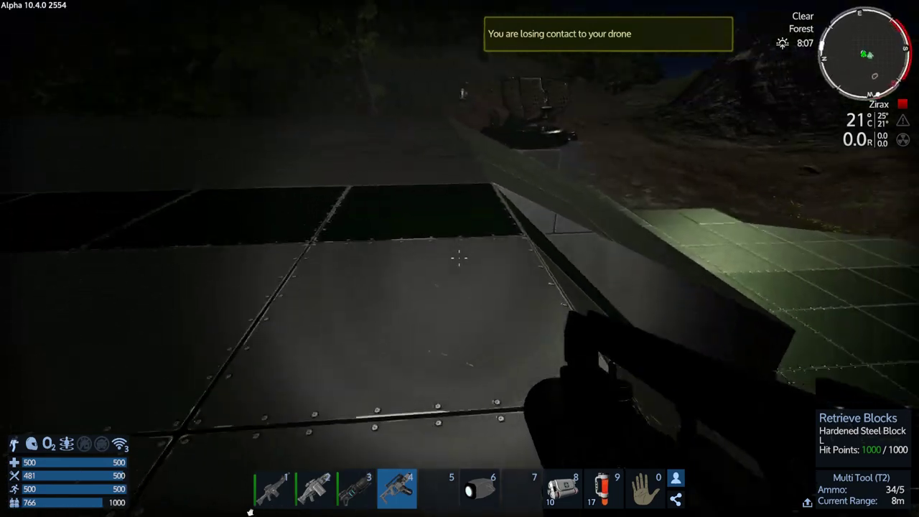